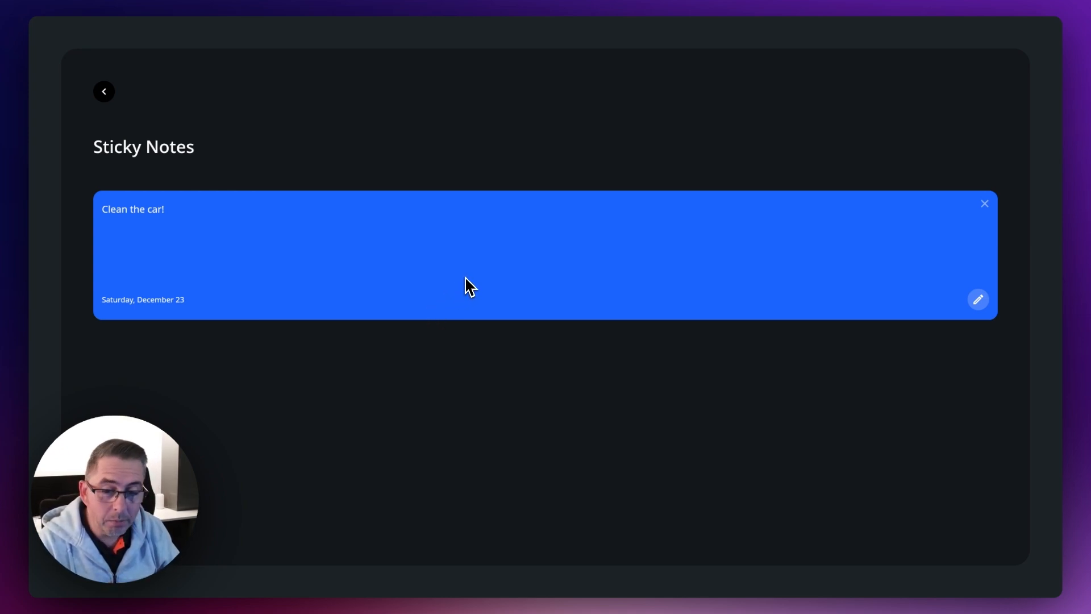
- Append "fgh fghj fghj fghj" to the "Clean the car!" note, save it and return to the notes overview
left_click(978, 299)
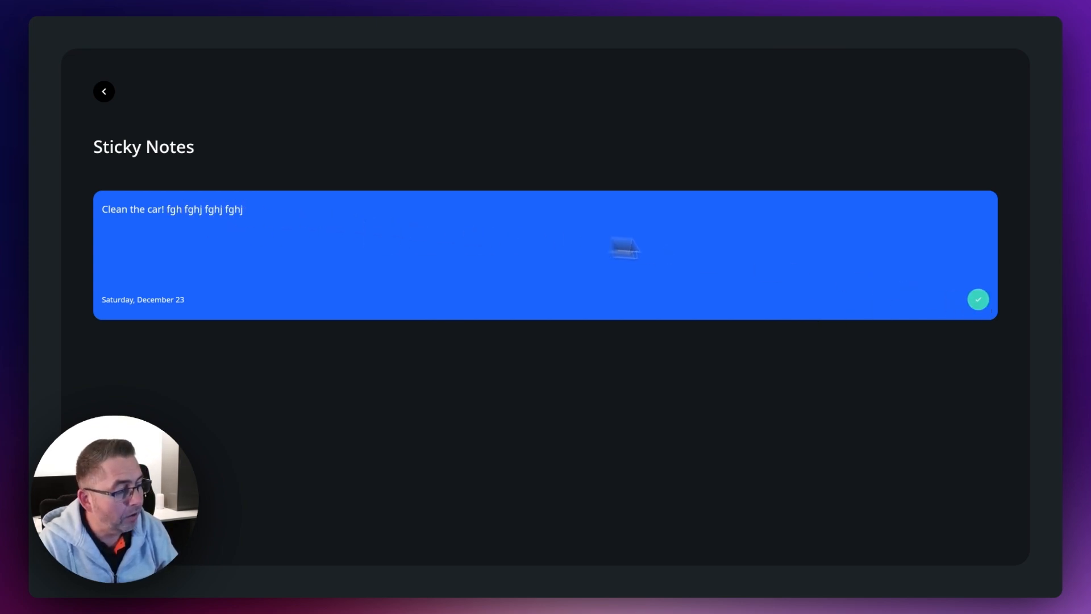
left_click(978, 300)
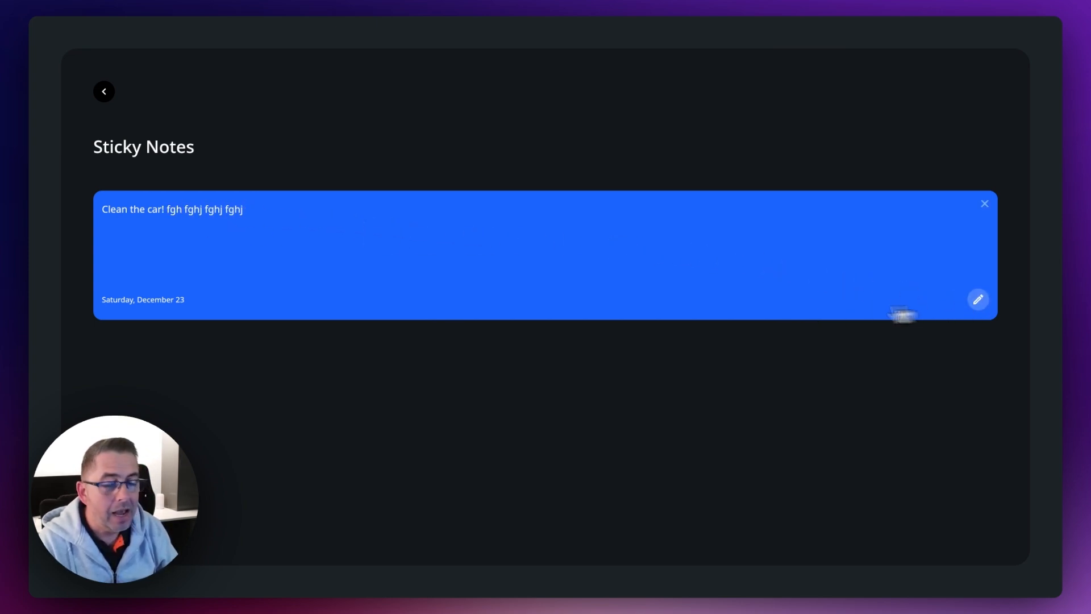
left_click(107, 92)
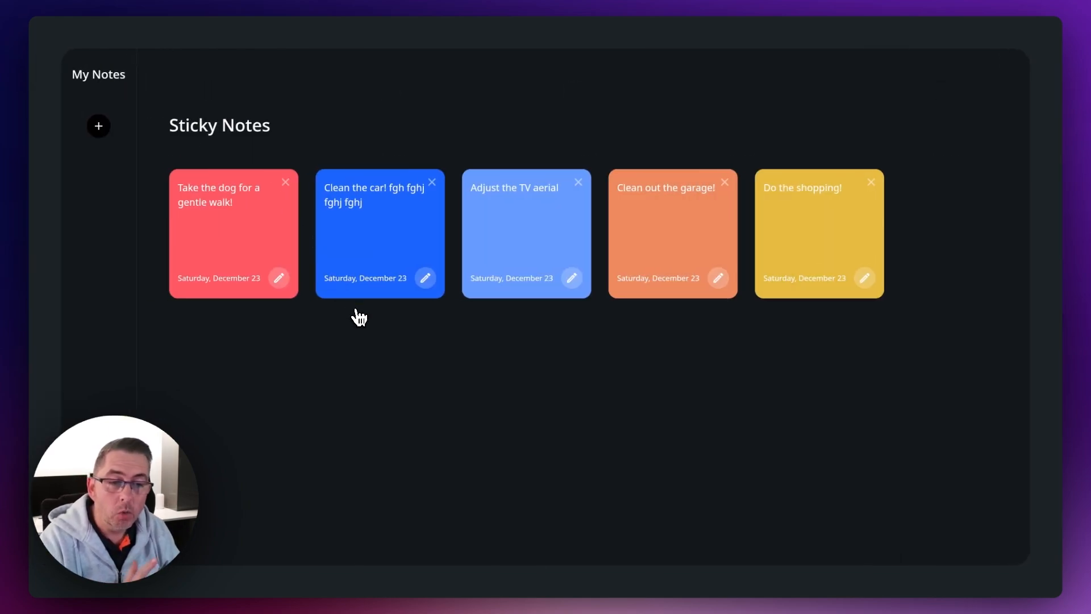
- Open the blue "Clean the car!" note, check its delete confirmation without deleting it, and go back to the overview
left_click(389, 245)
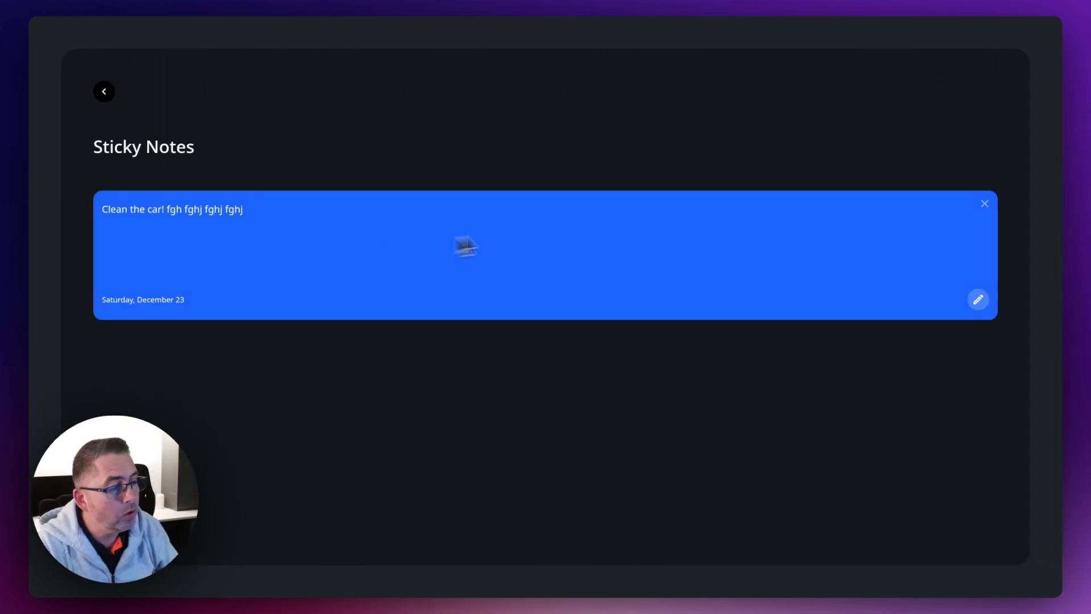
left_click(989, 215)
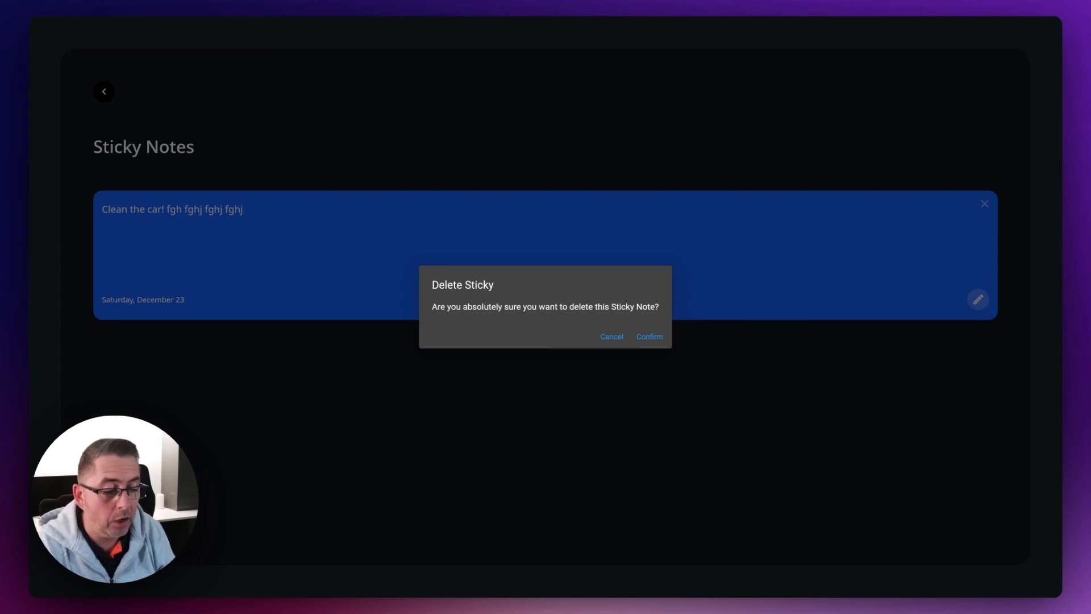
left_click(608, 337)
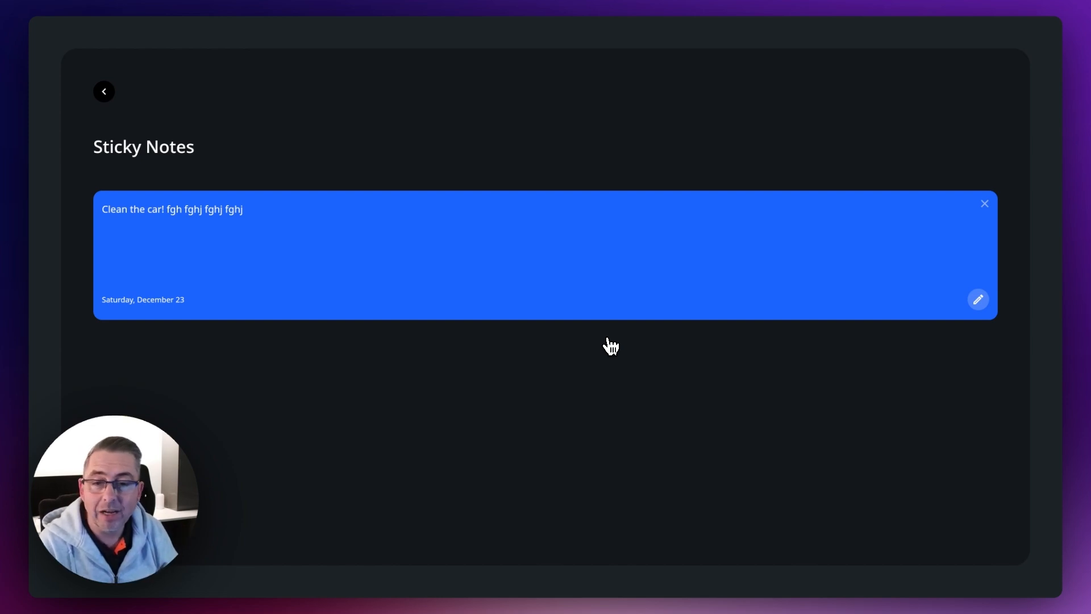
left_click(106, 92)
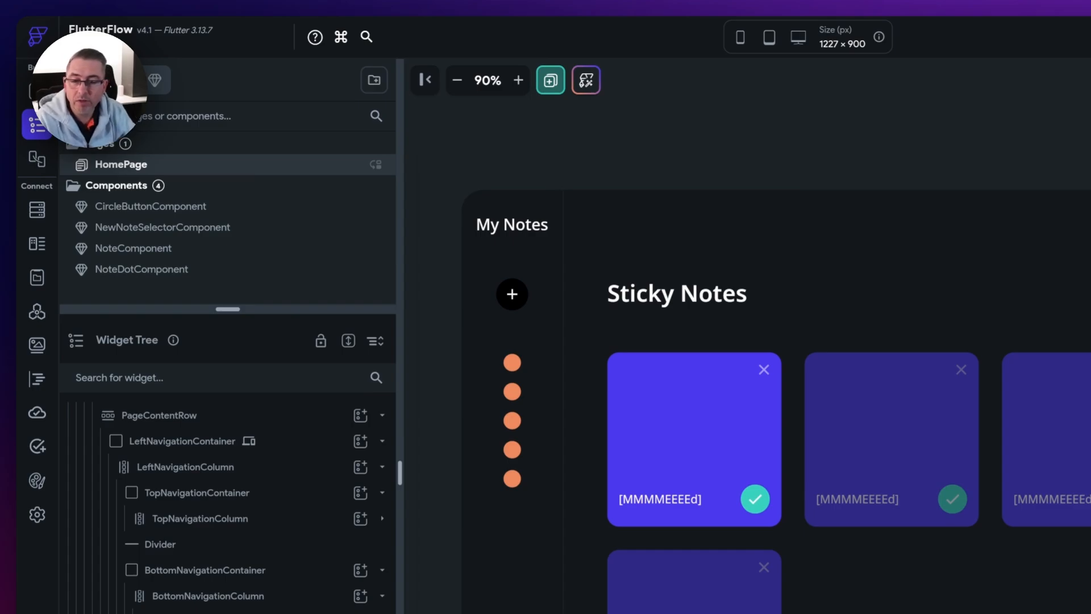
- In FlutterFlow, duplicate HomePage and name the copy StickyPage
right_click(121, 171)
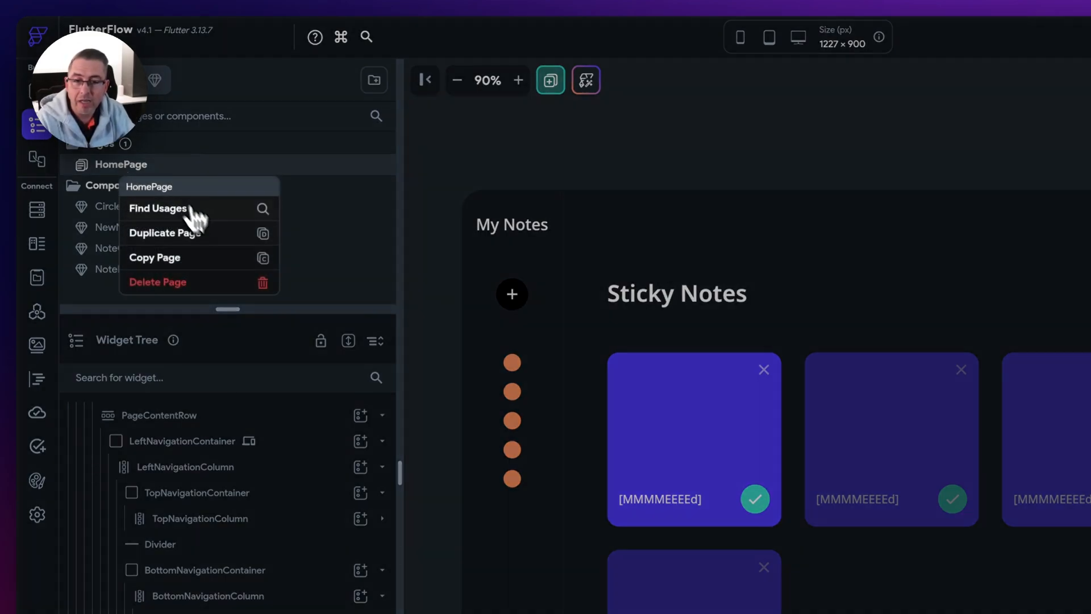
left_click(192, 241)
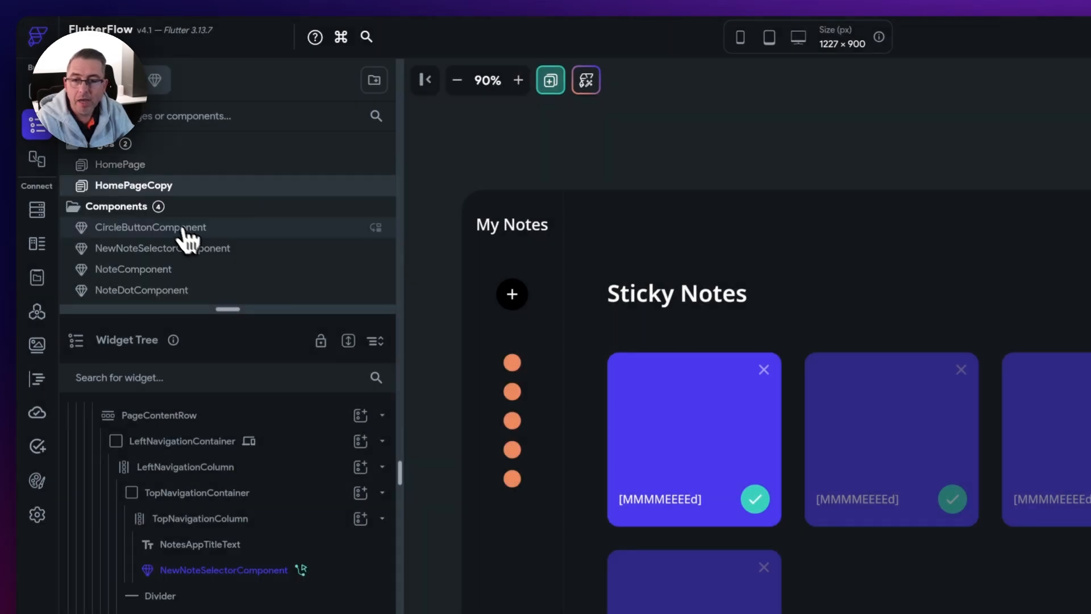
type("S")
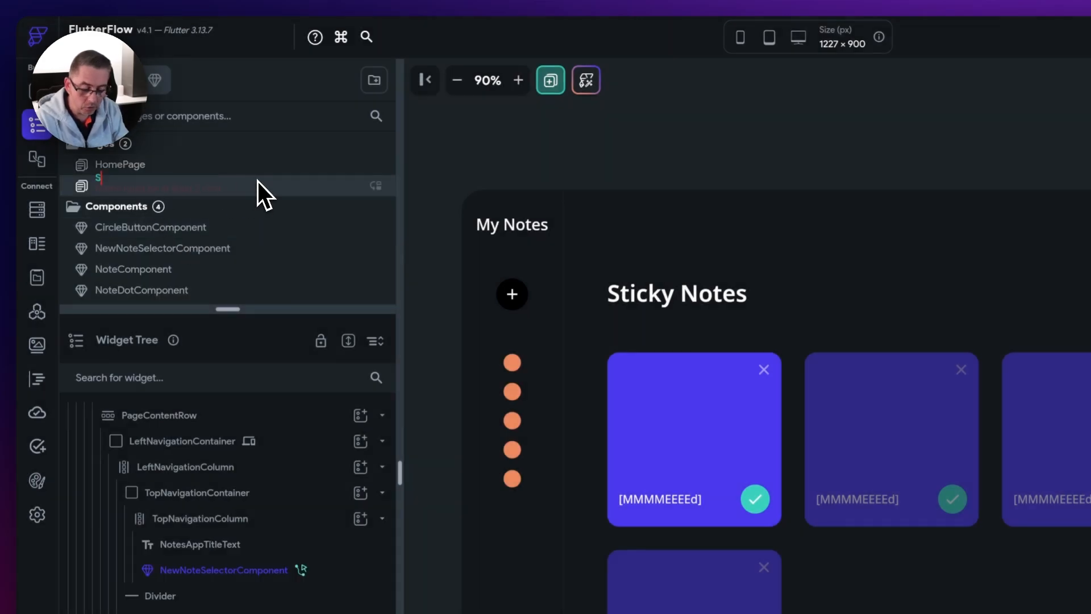
type("tickyPage")
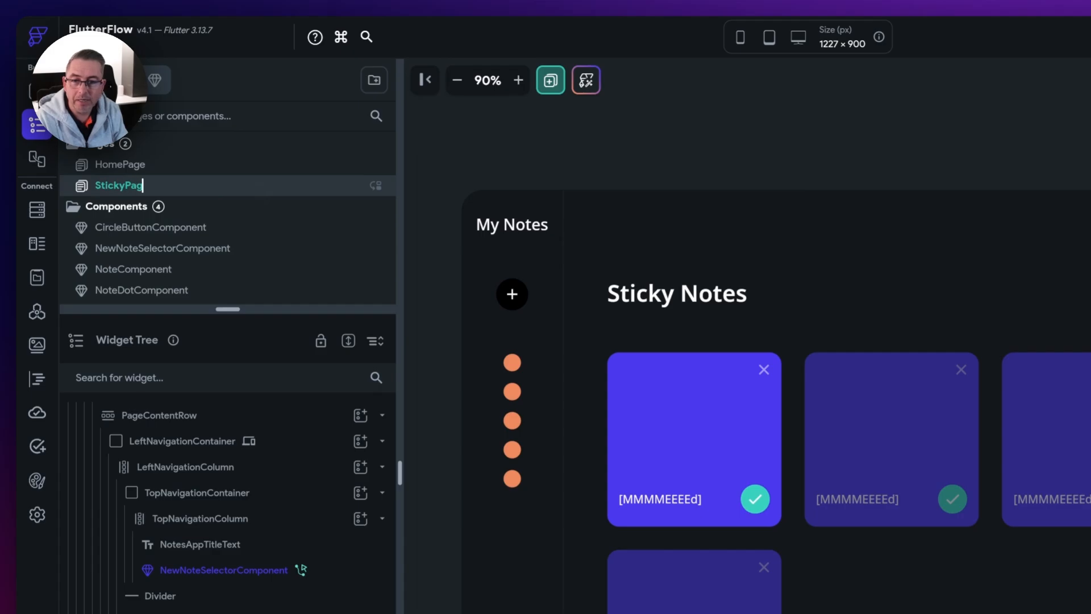
key("Return")
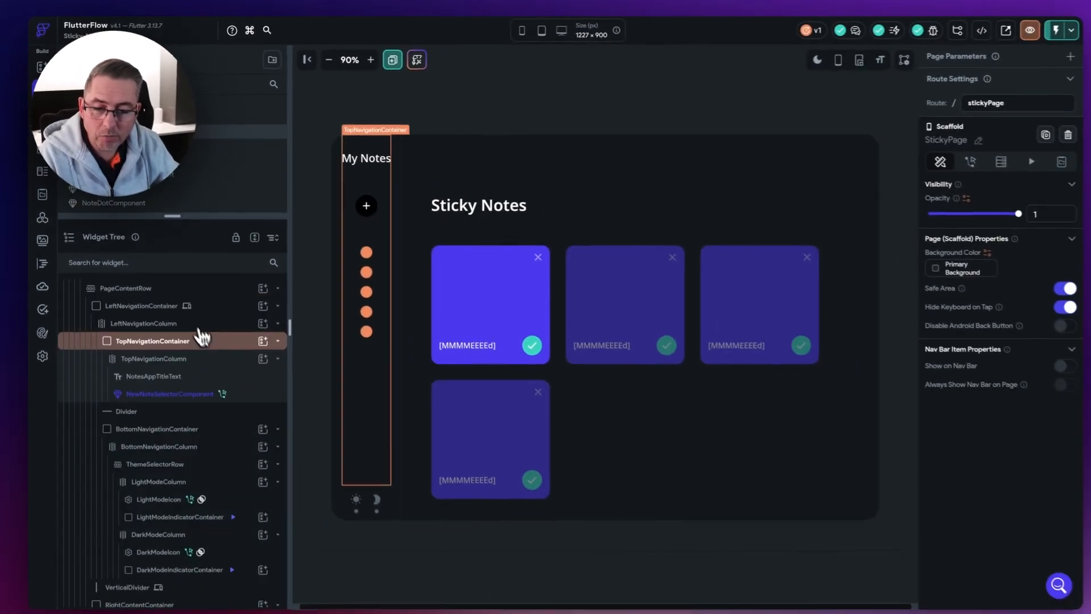
- Delete the LeftNavigationContainer and the VerticalDivider from StickyPage's PageContentRow
scroll(208, 349, "up", 2)
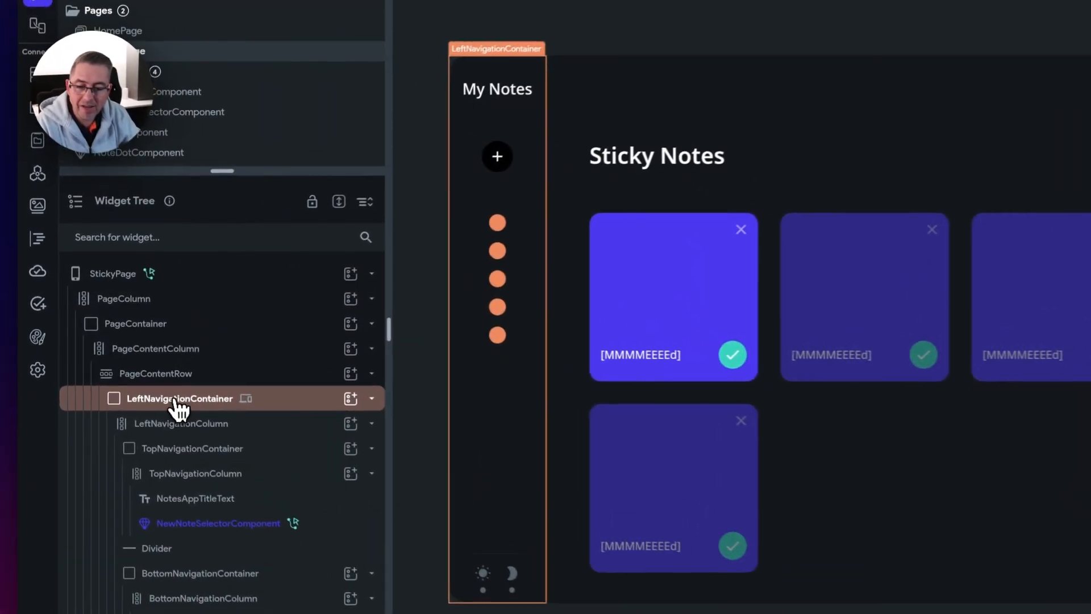
left_click(180, 399)
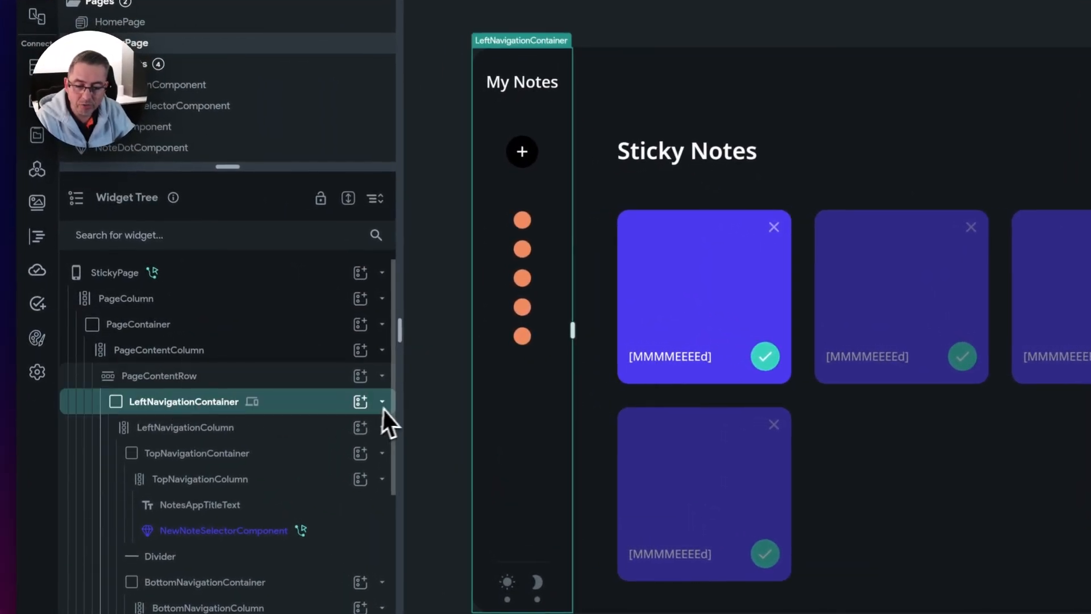
left_click(372, 399)
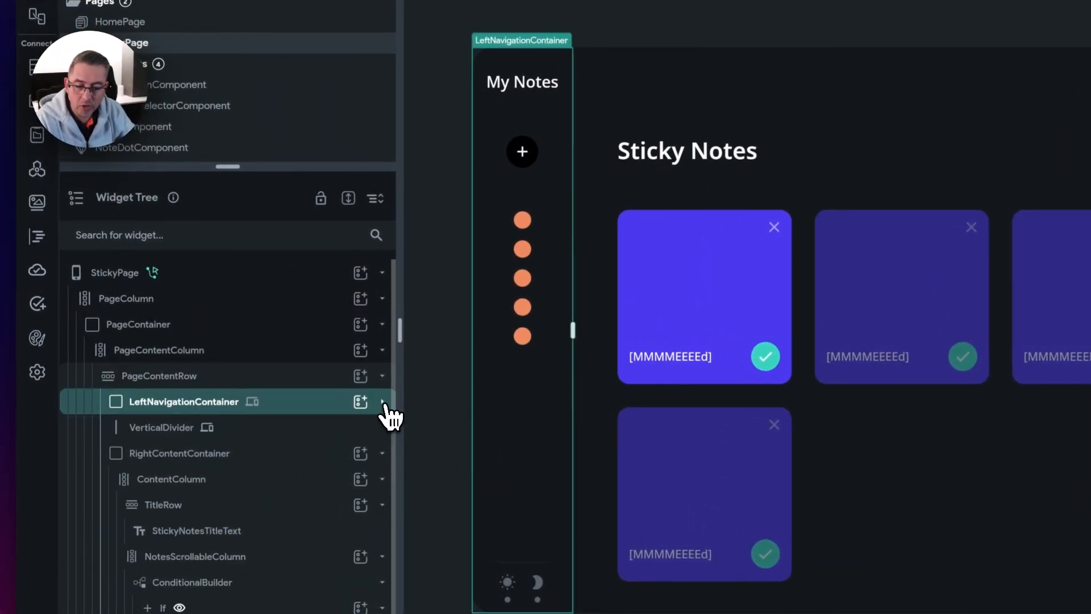
left_click(382, 479)
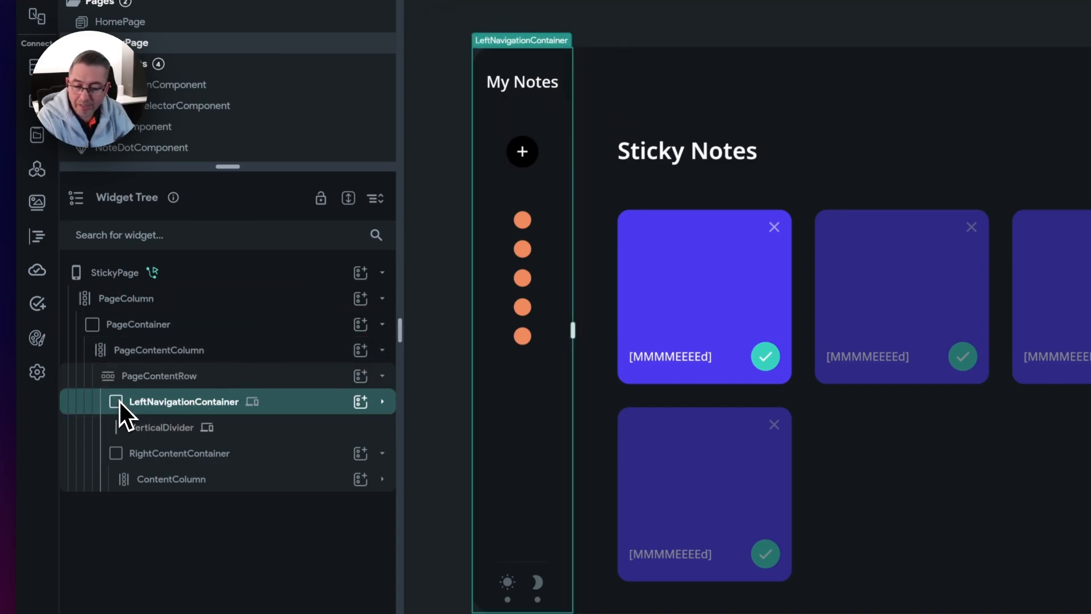
key("Delete")
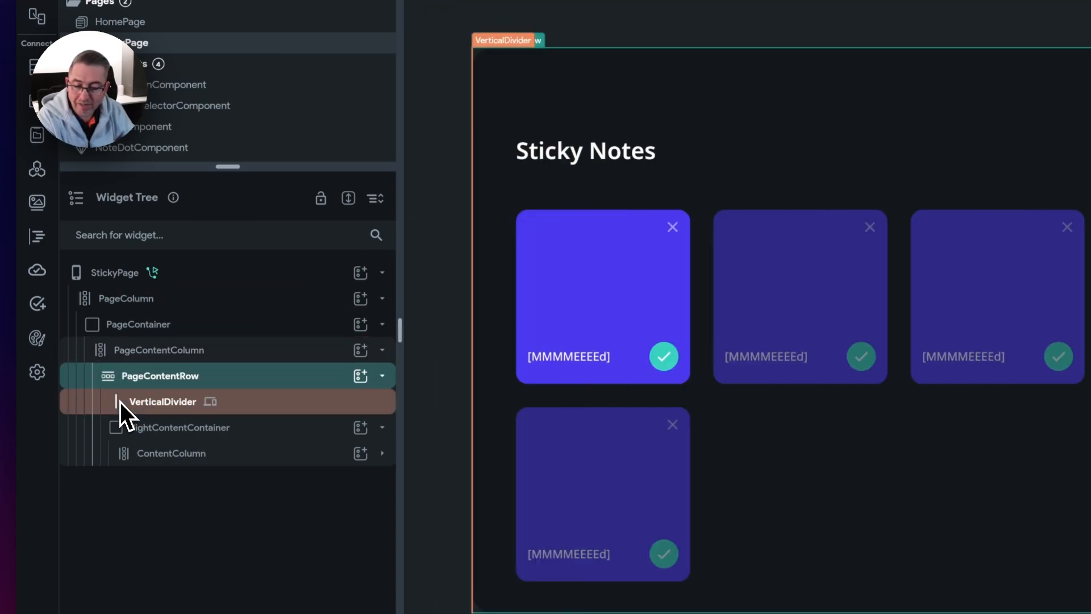
left_click(162, 402)
key("Delete")
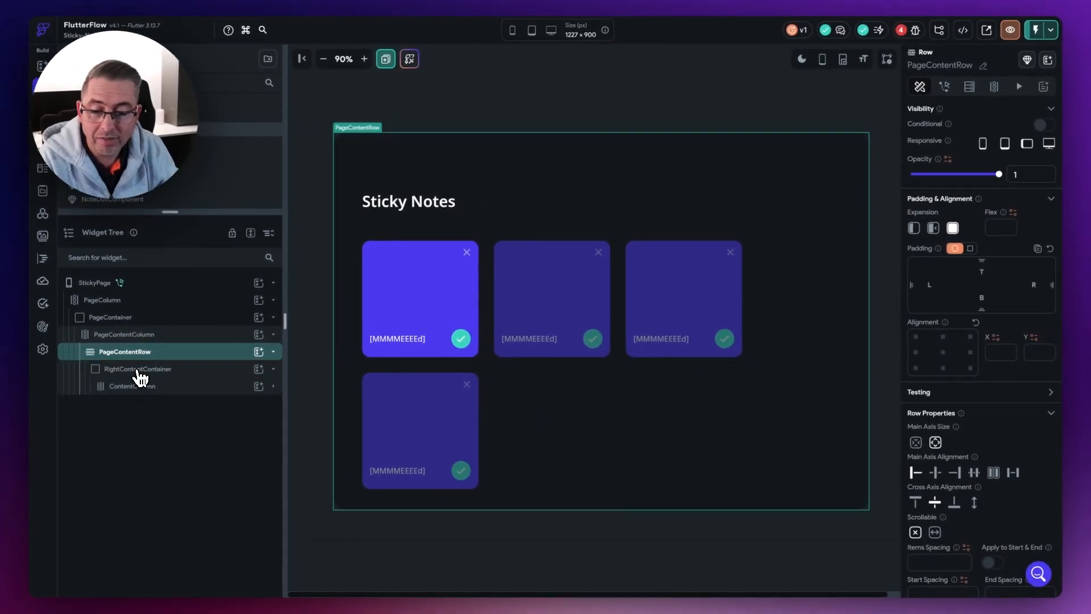
- Rename the RightContentContainer on StickyPage as StickyNoteContainer
left_click(140, 370)
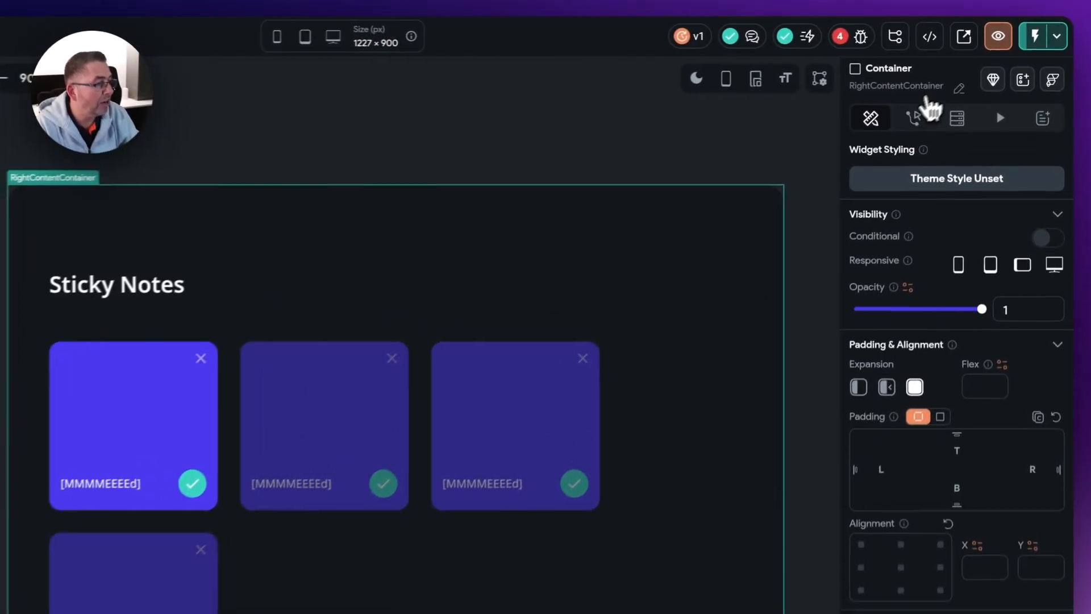
left_click(963, 69)
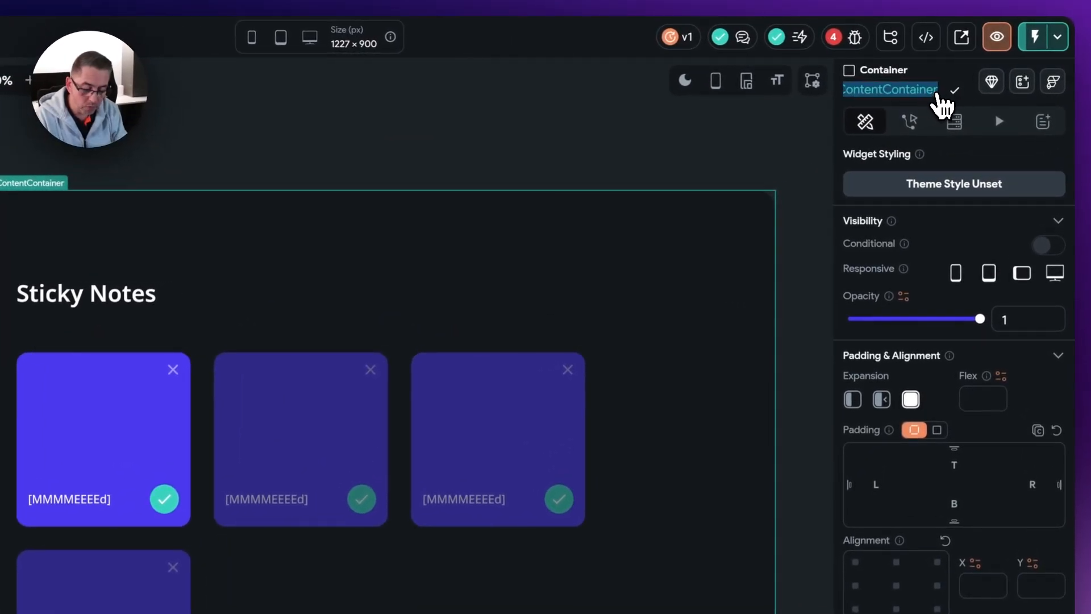
key("BackSpace")
type("StickyNo")
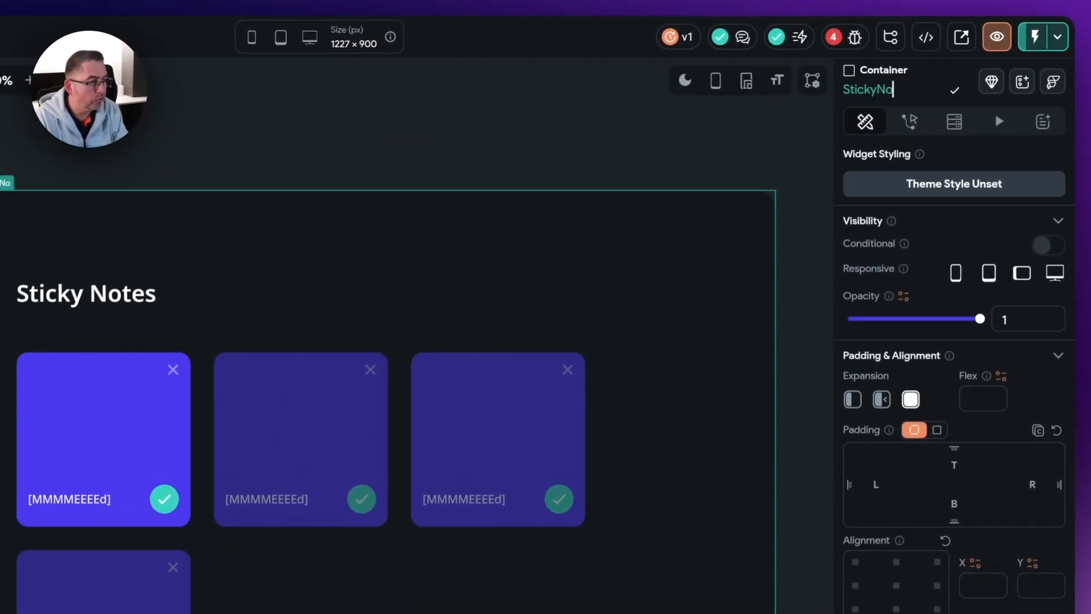
type("teContainer")
key("Return")
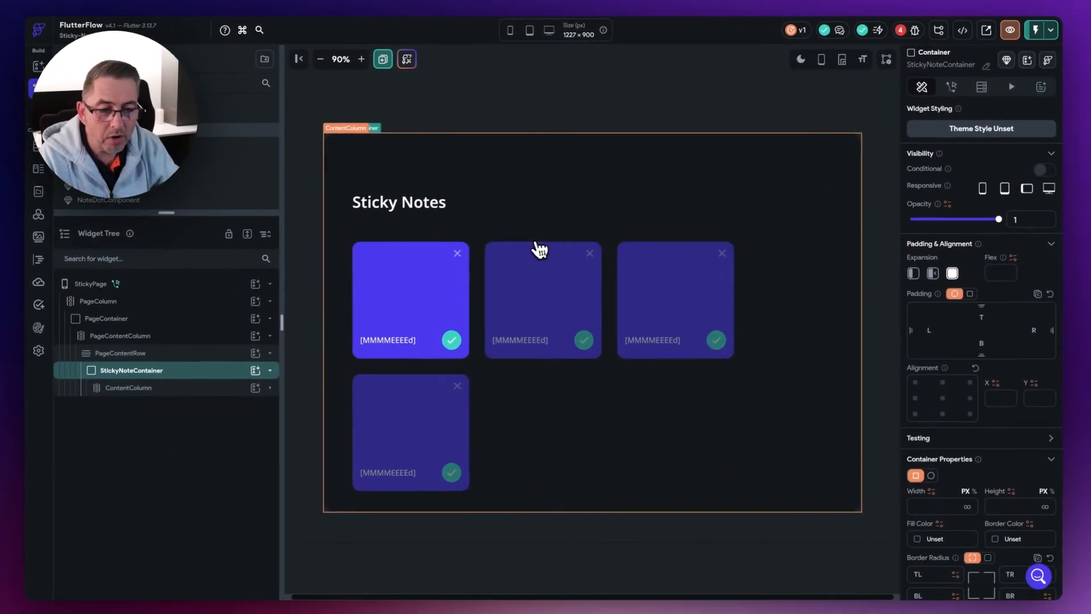
- Delete the ConditionalBuilder with its contents from the NotesScrollableColumn
left_click(274, 388)
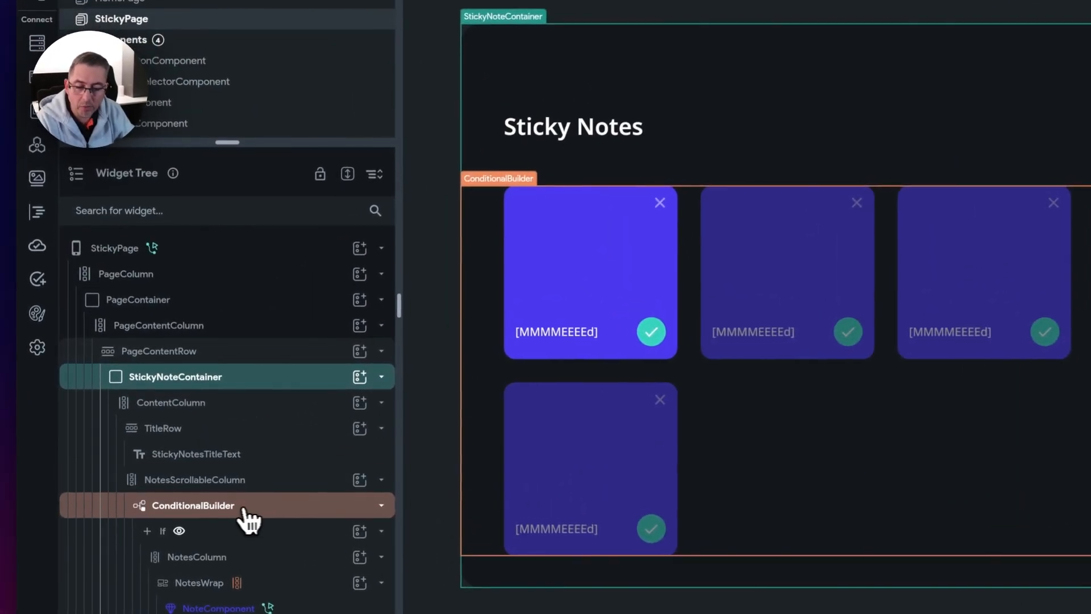
left_click(234, 507)
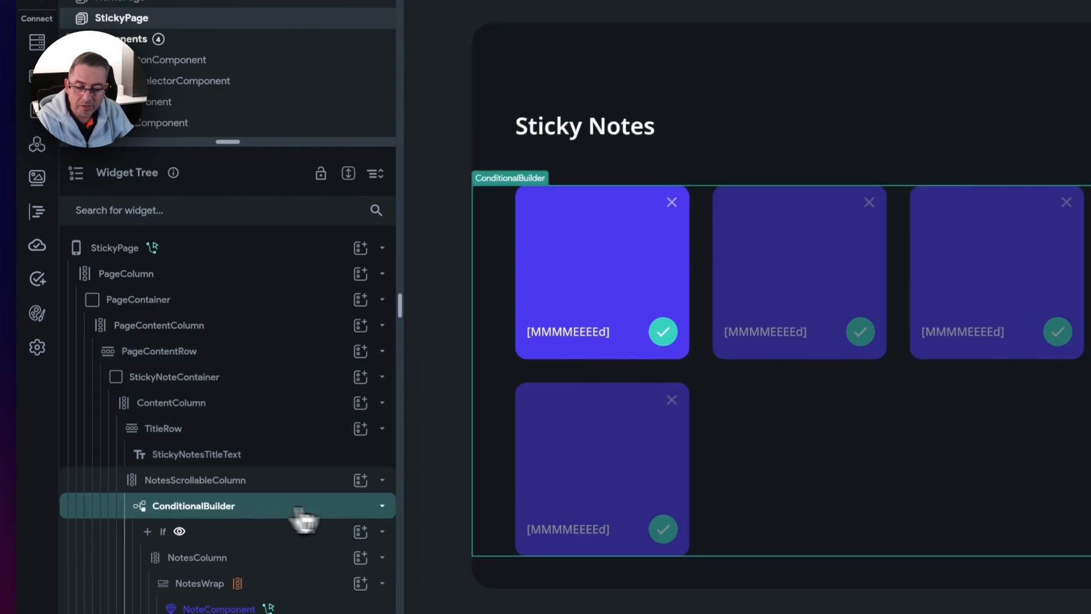
left_click(383, 506)
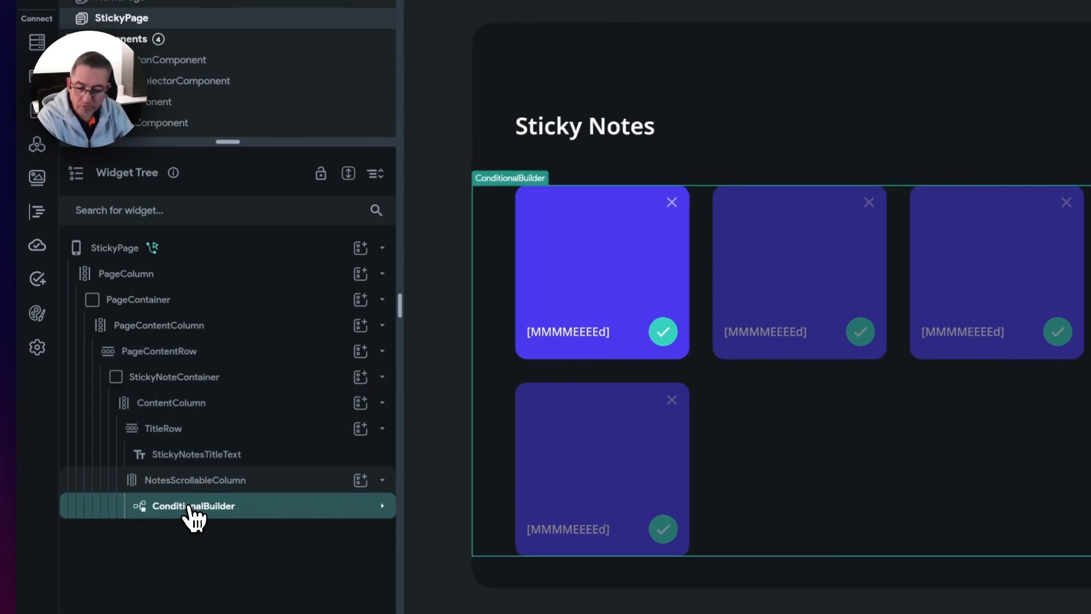
key("Delete")
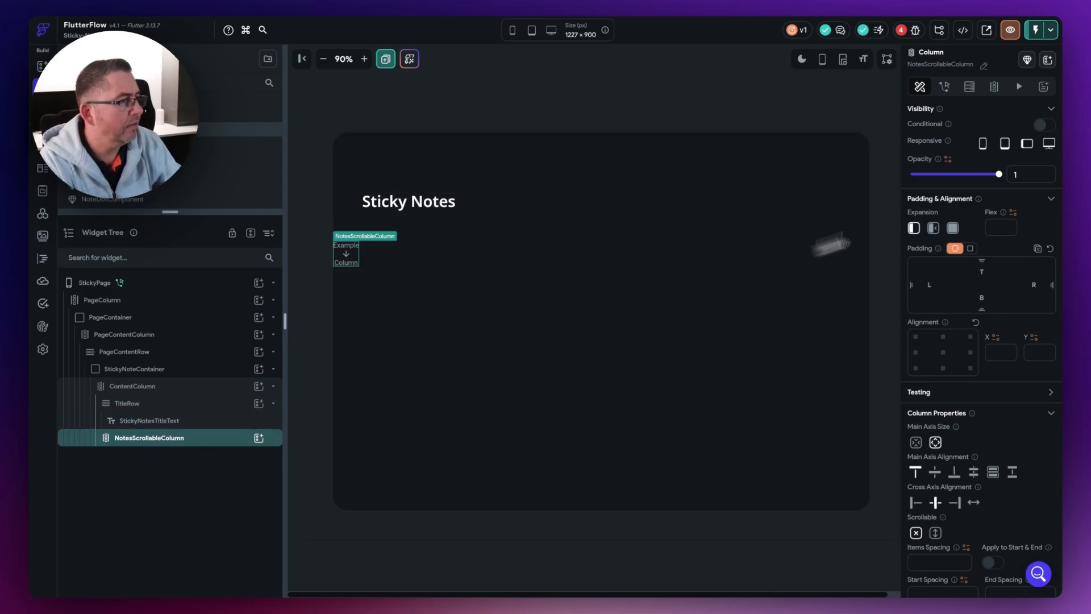
- Rename the NotesScrollableColumn as StickyNoteColumn
left_click(983, 66)
left_click(974, 69)
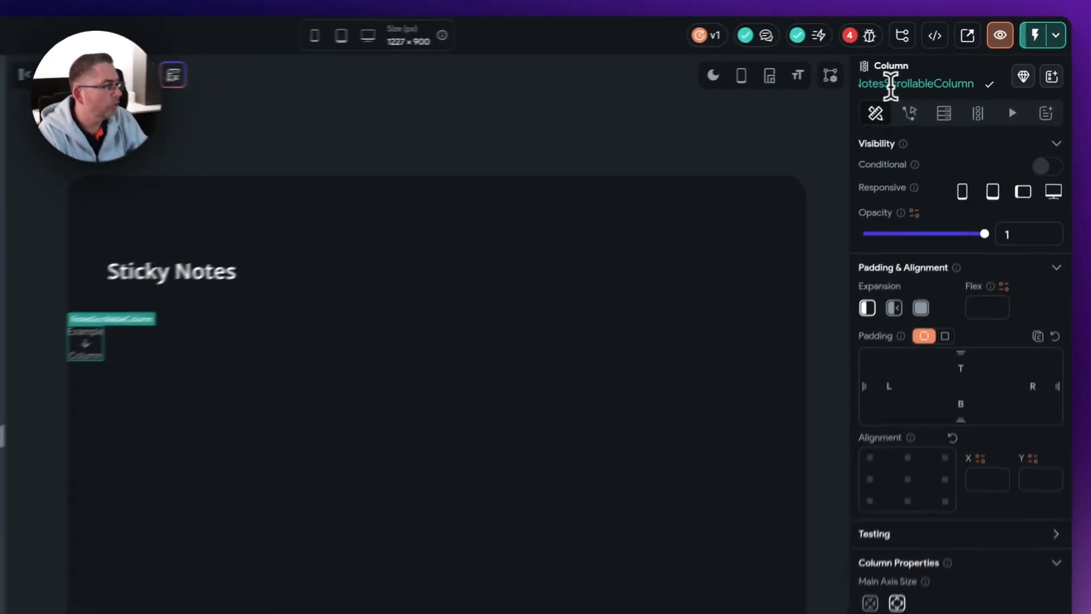
left_click_drag(963, 66, 841, 91)
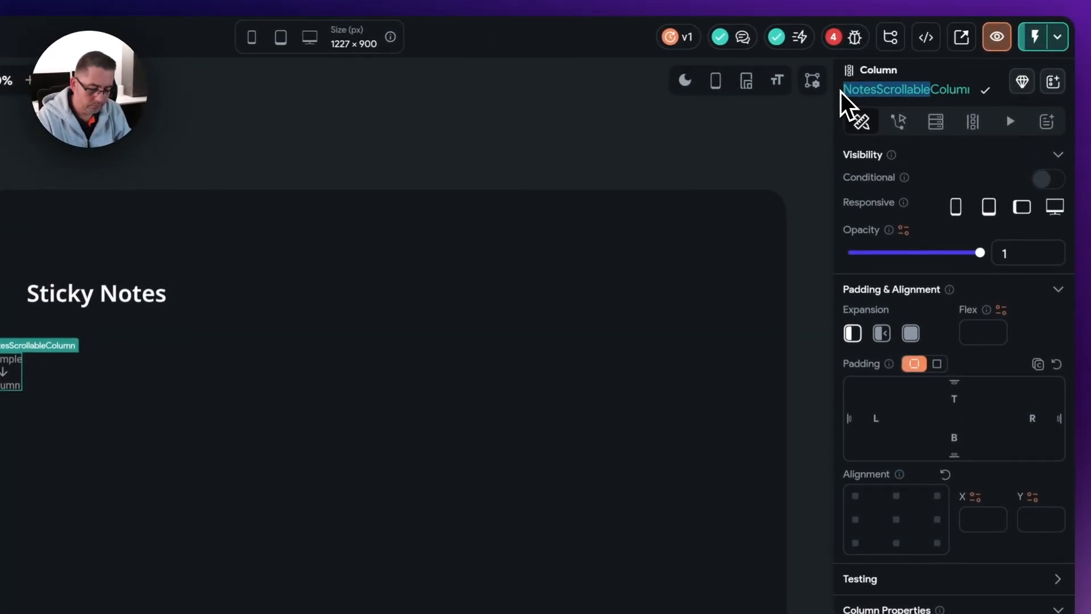
key("BackSpace")
type("StickyNoteColumn")
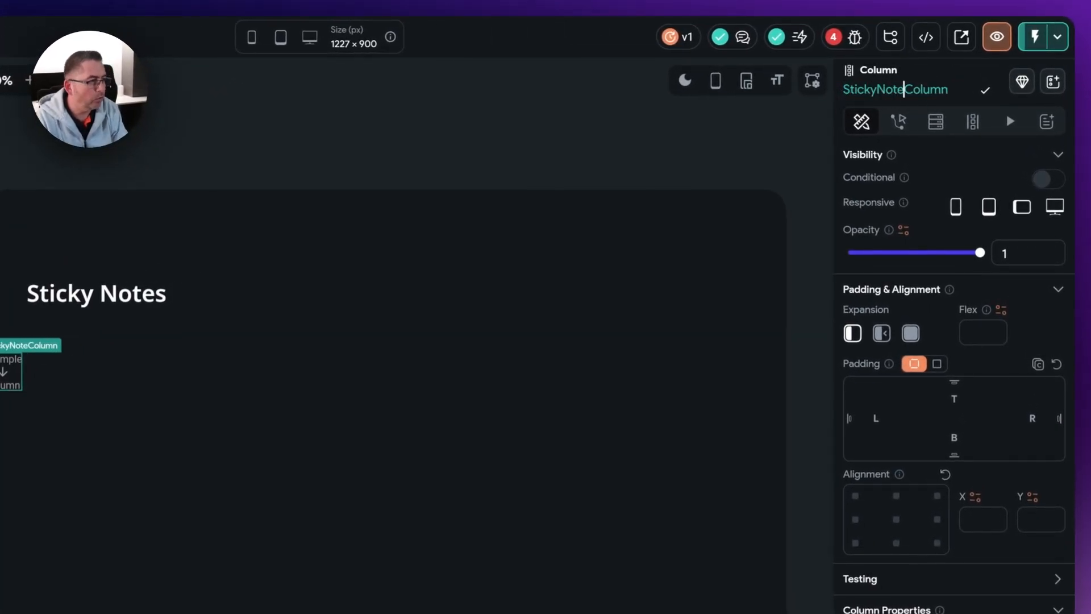
key("Return")
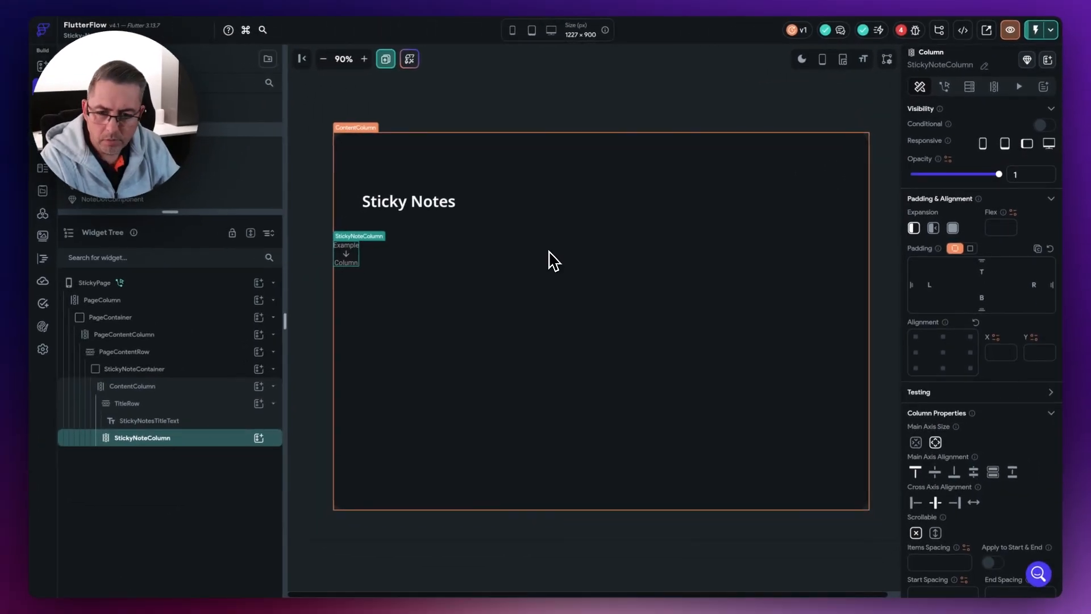
- Delete the isDarkMode conditional actions from StickyPage's On Page Load action flow
left_click(101, 293)
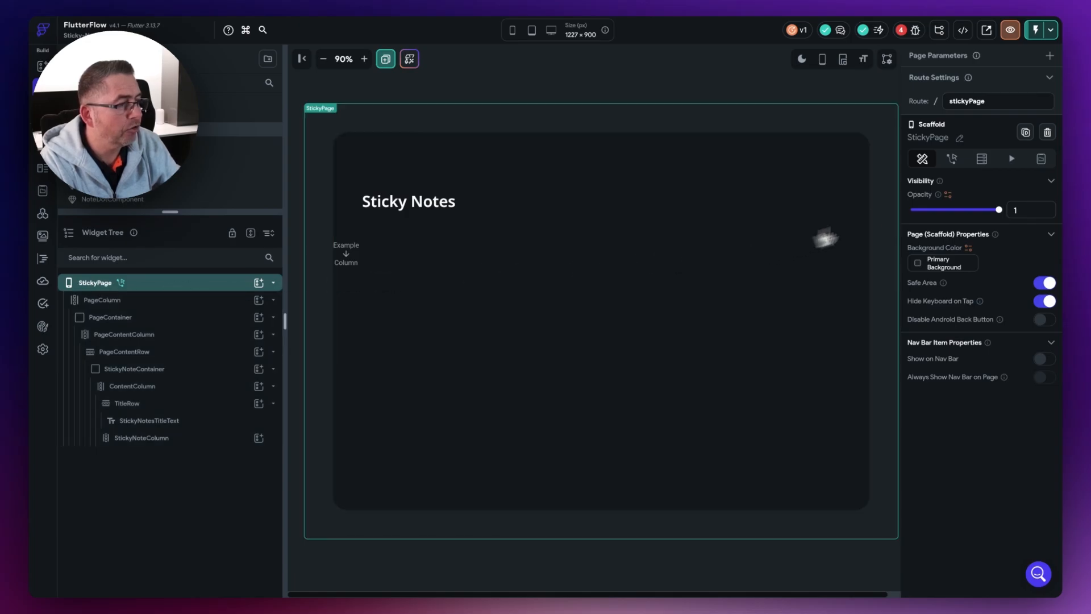
left_click(955, 161)
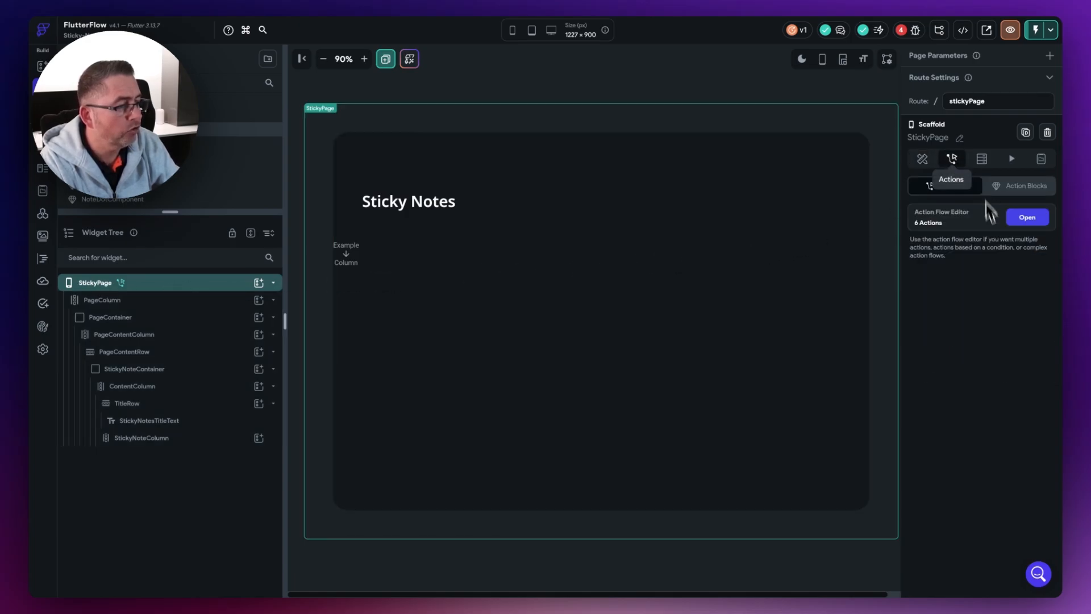
left_click(1028, 217)
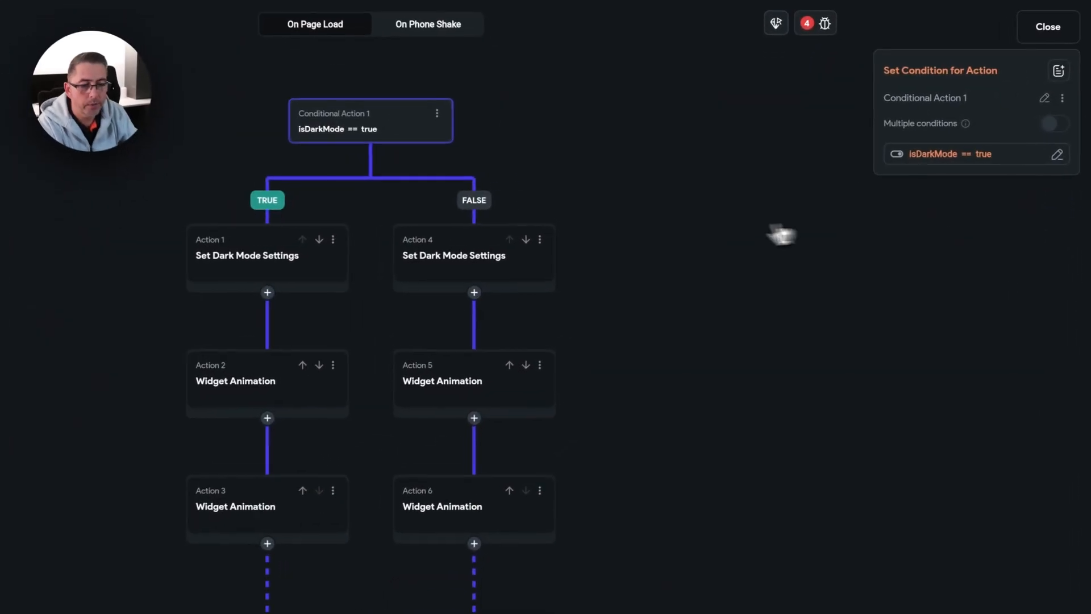
left_click(433, 114)
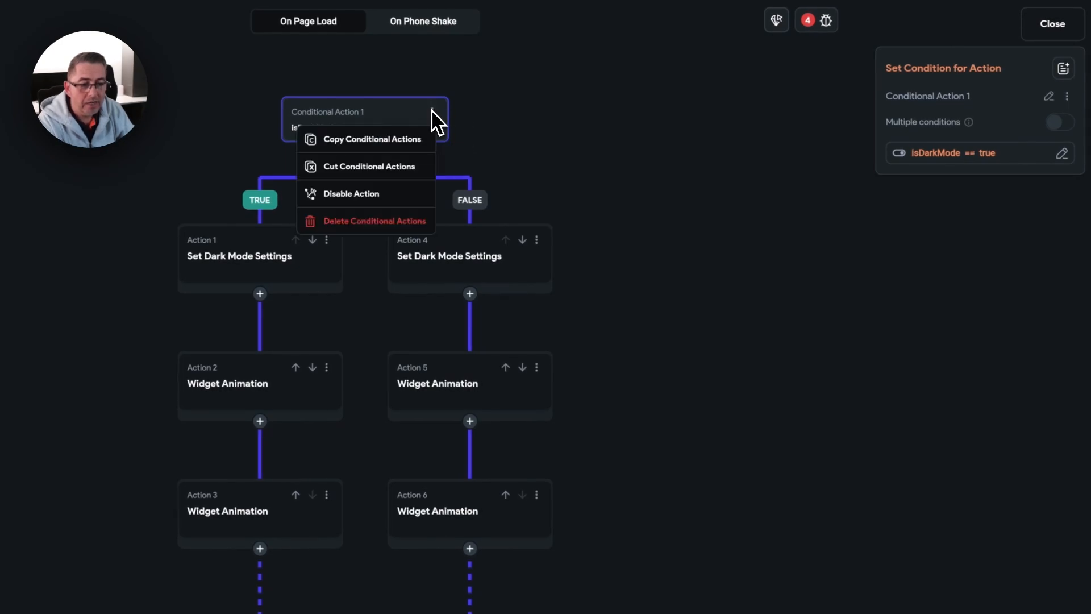
left_click(384, 227)
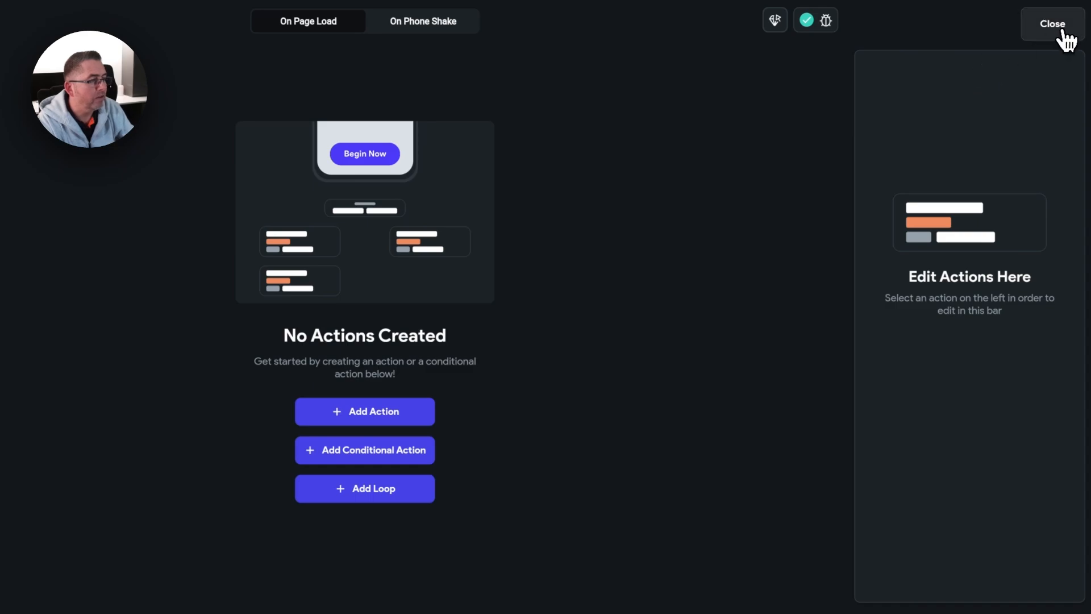
- Close the action flow editor and add a Container inside the StickyNoteColumn
left_click(1055, 28)
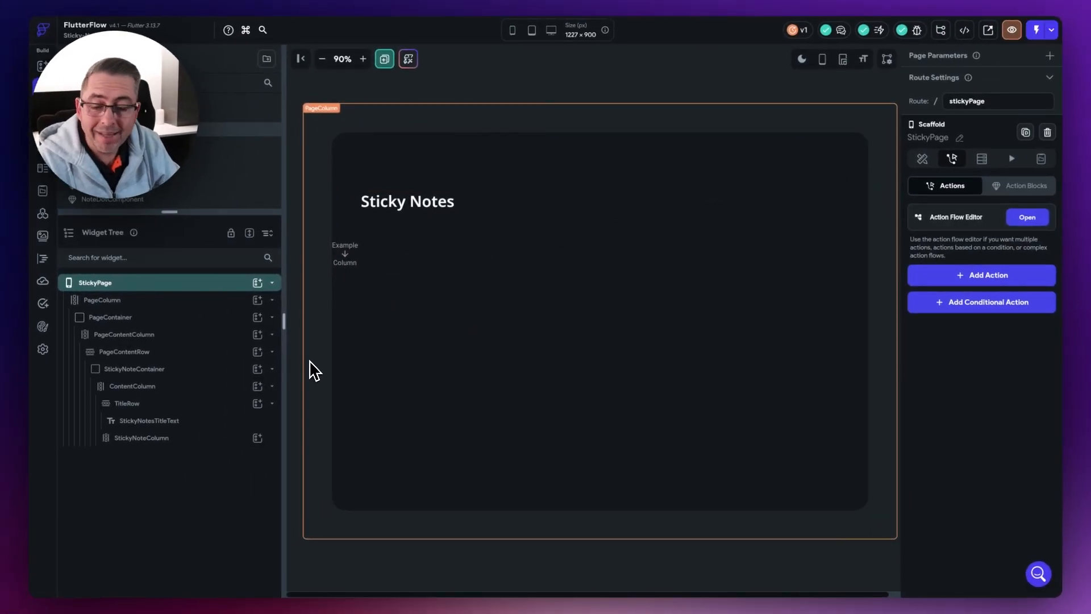
left_click(273, 438)
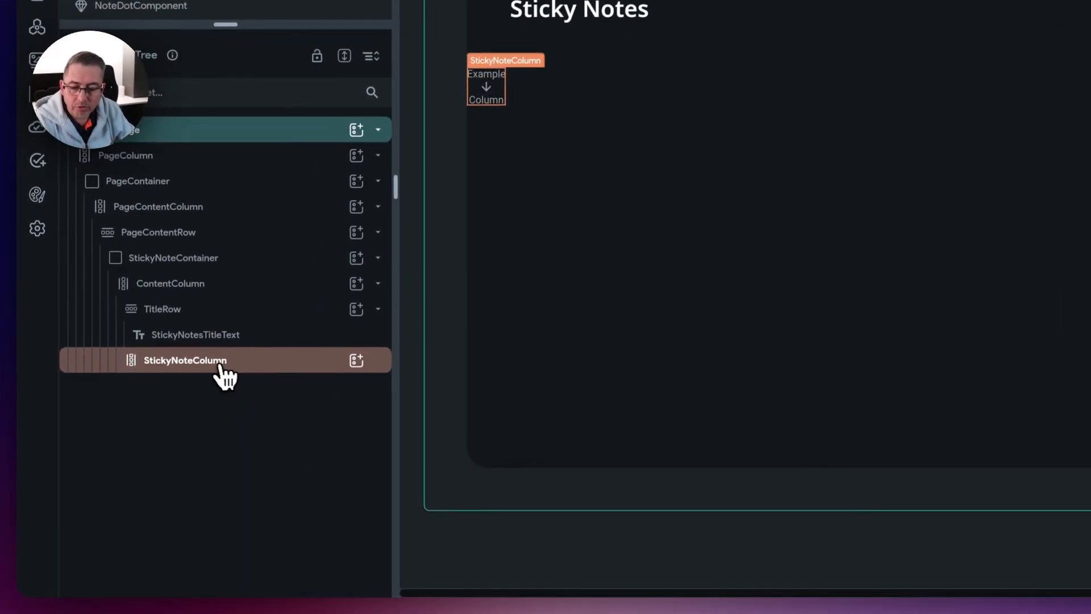
left_click(360, 360)
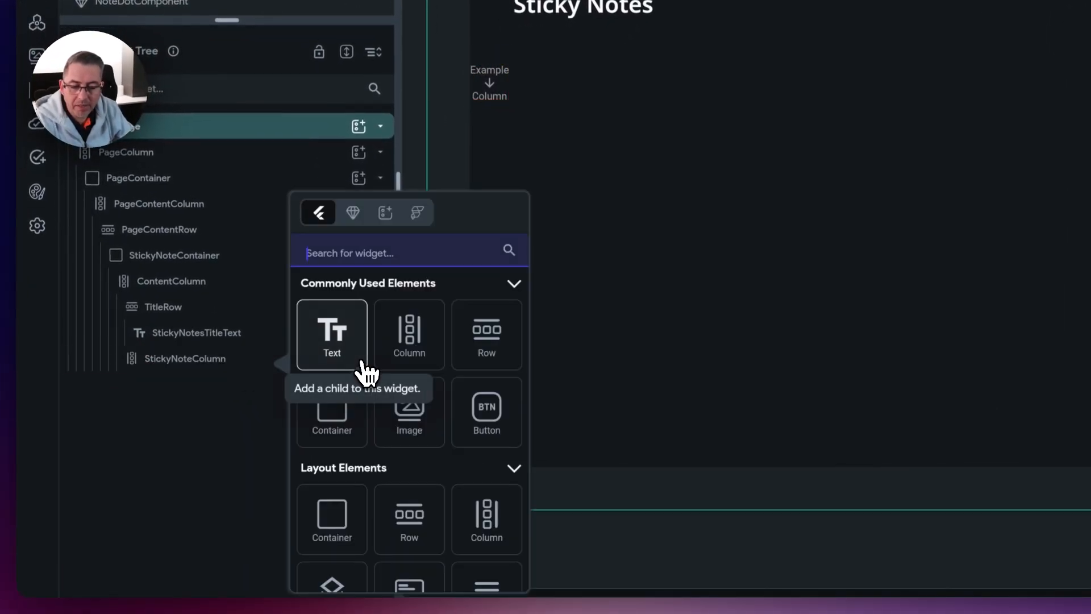
left_click(333, 423)
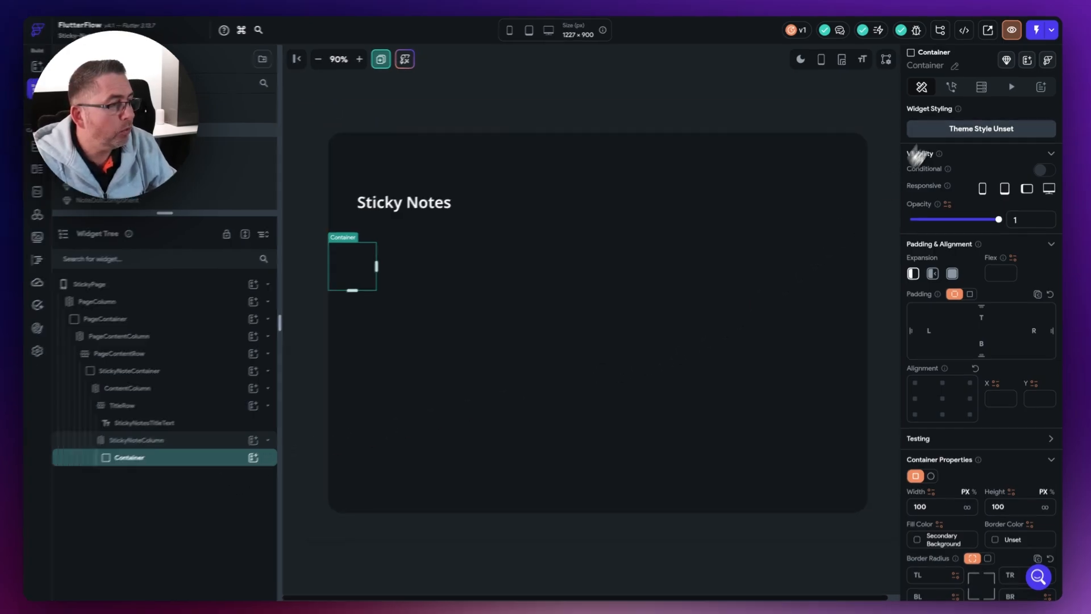
- Rename the new Container in the StickyNoteColumn as StickyNoteContainer
left_click(941, 66)
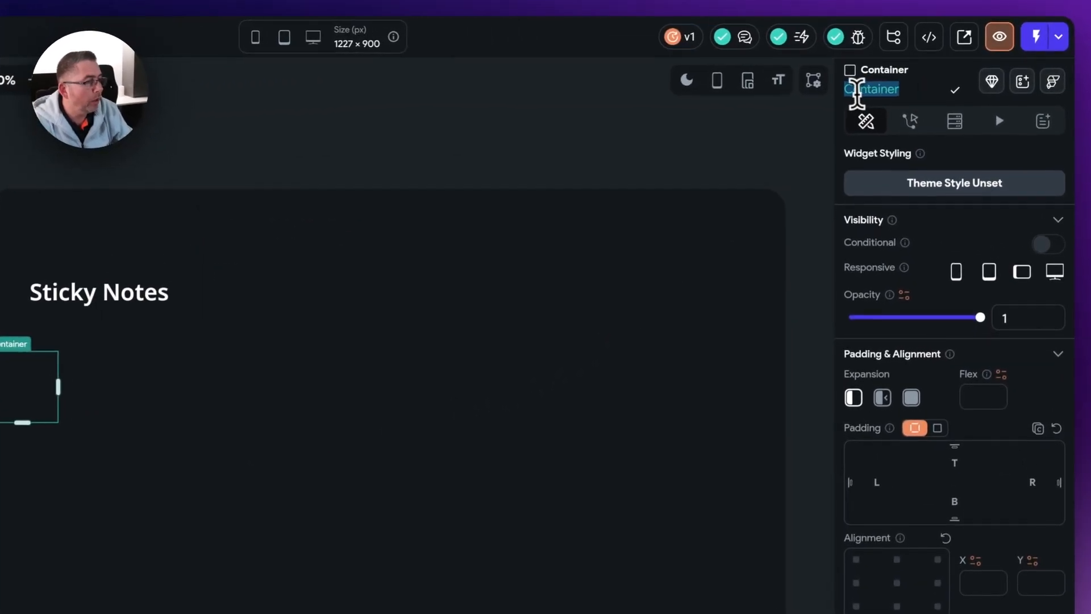
left_click(857, 90)
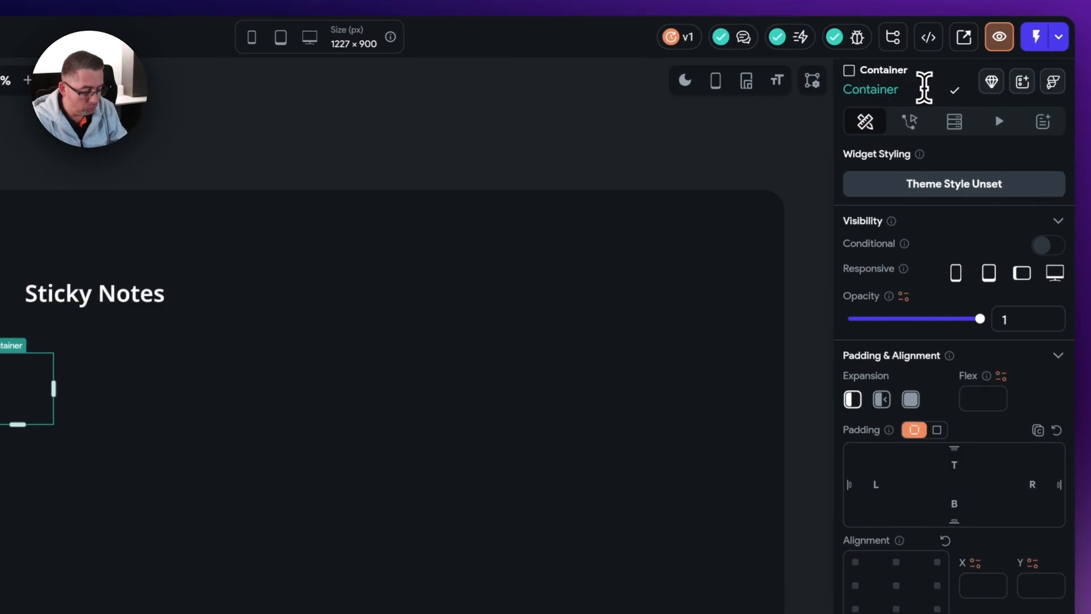
type("StickyNote")
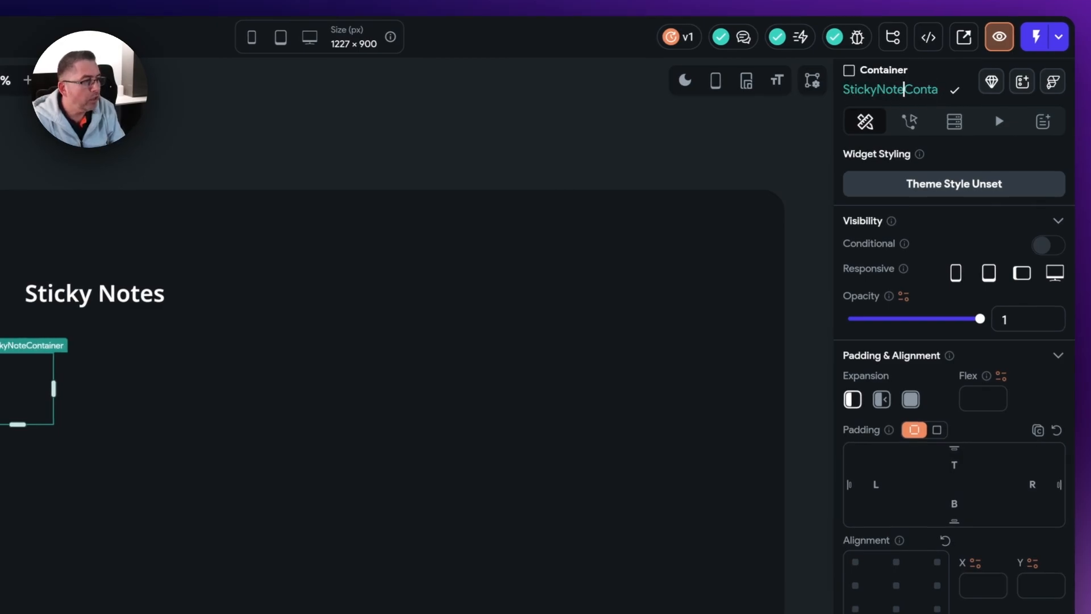
key("Return")
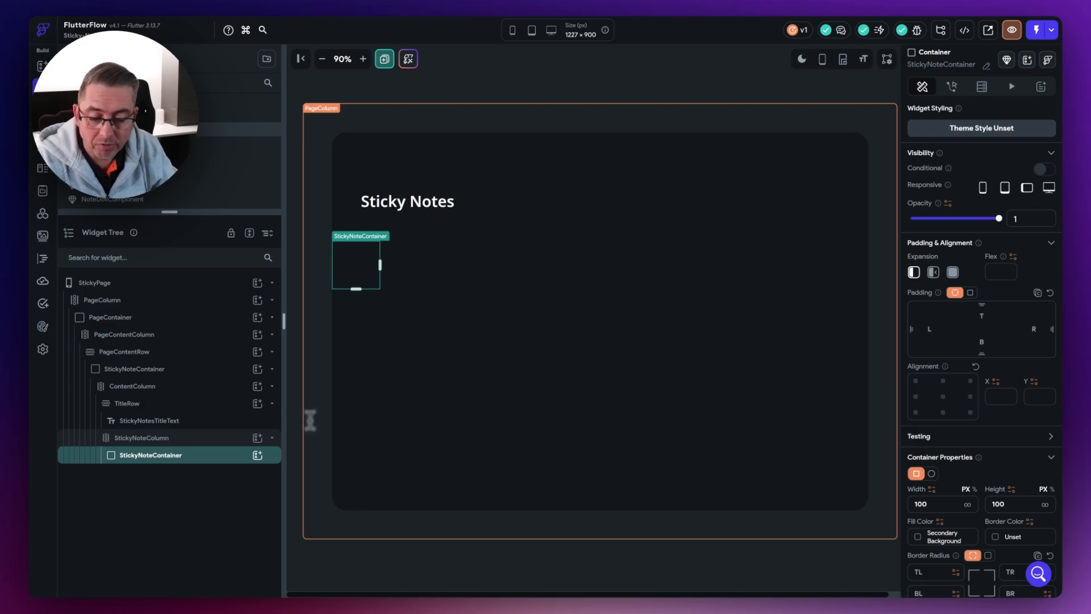
- Add the custom NoteComponent inside the StickyNoteContainer that sits in the StickyNoteColumn
left_click(263, 462)
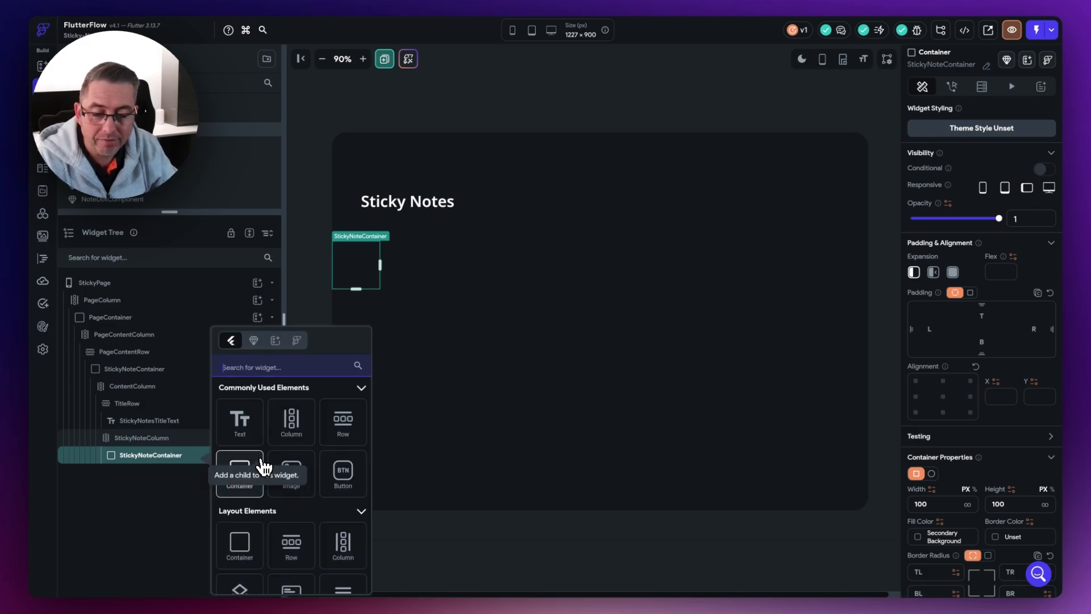
left_click(251, 340)
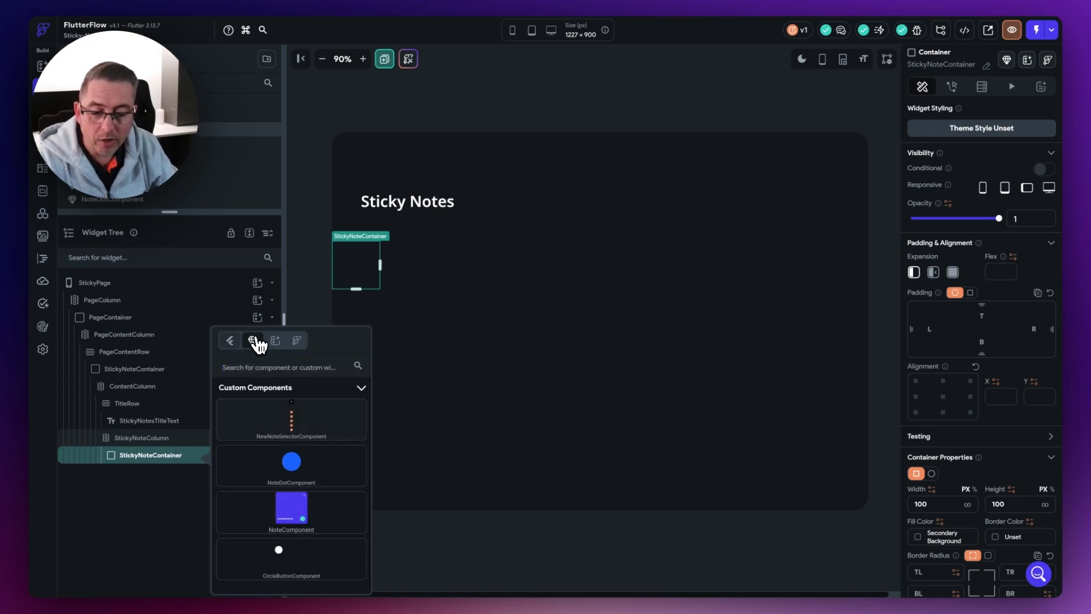
left_click(291, 512)
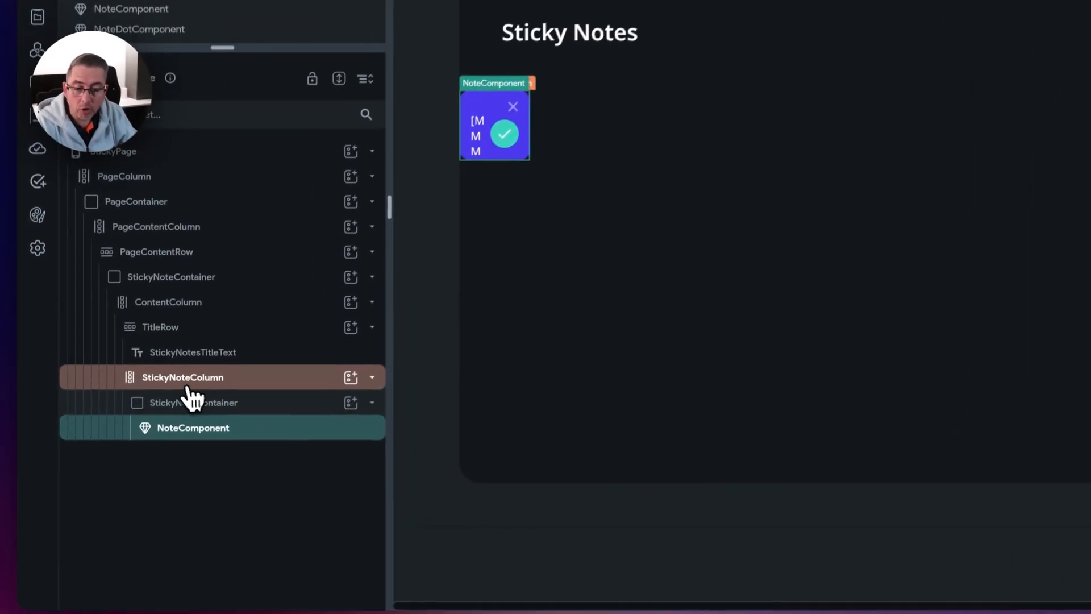
- Copy the If/Then/Else conditional variable from the TitleRow's left padding
left_click(160, 331)
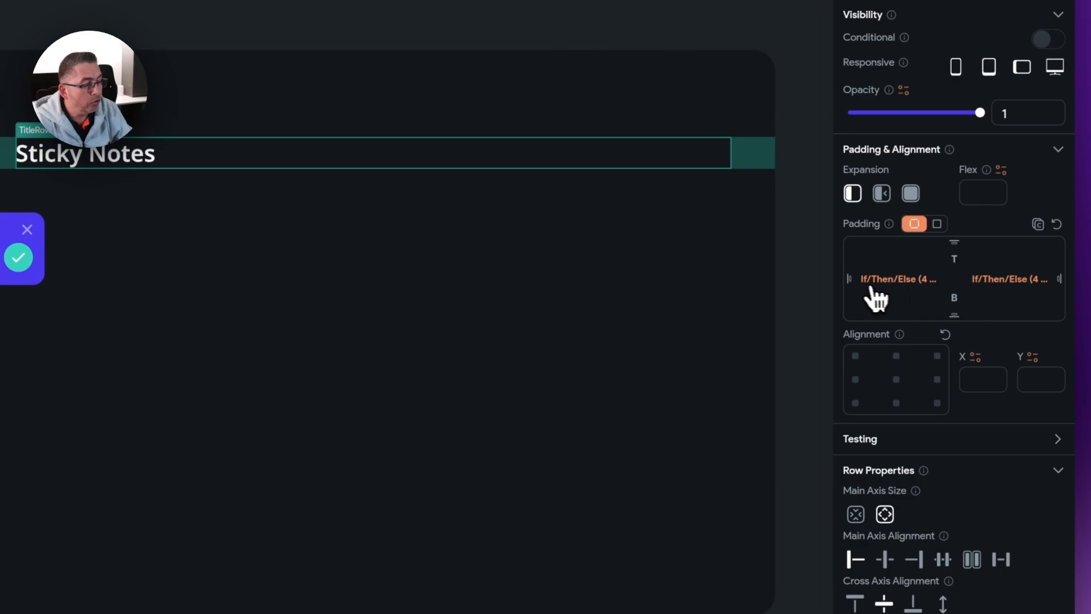
left_click(851, 281)
left_click(804, 291)
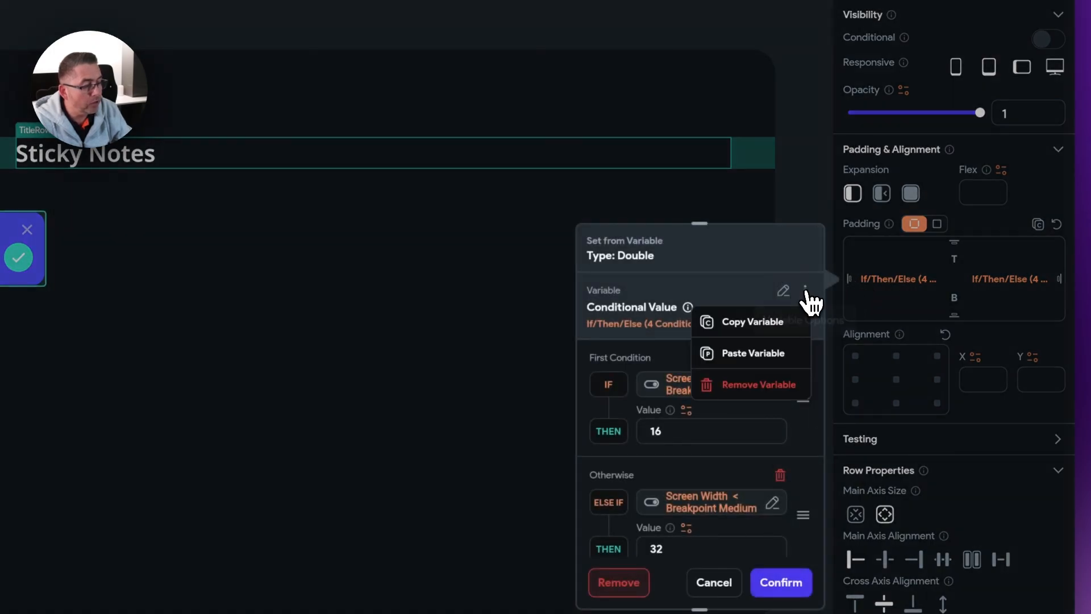
left_click(749, 322)
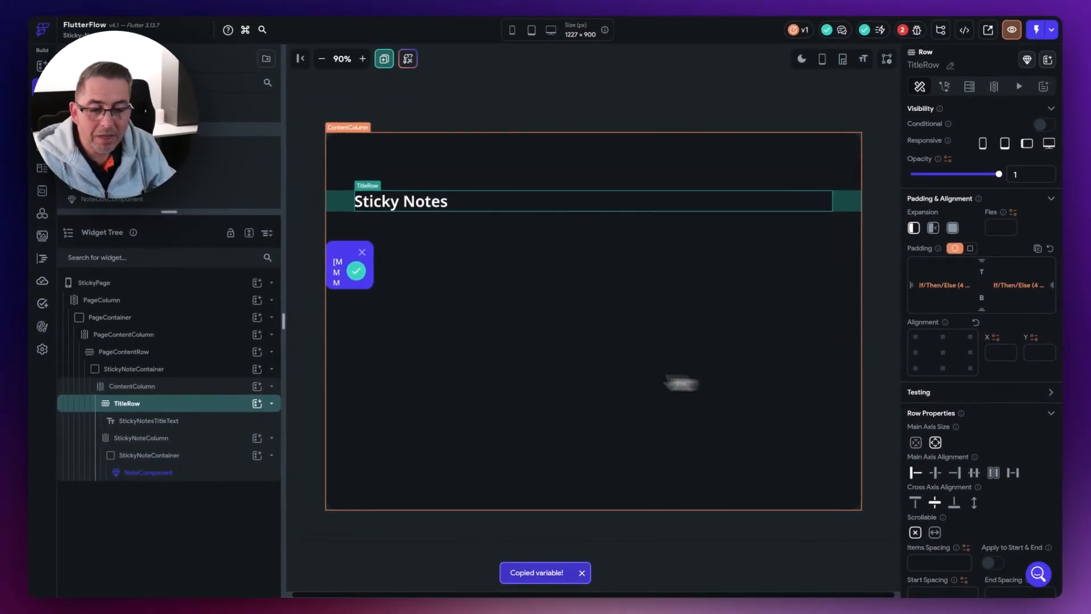
- Set the StickyNoteColumn's left and right padding to 60 each
left_click(145, 444)
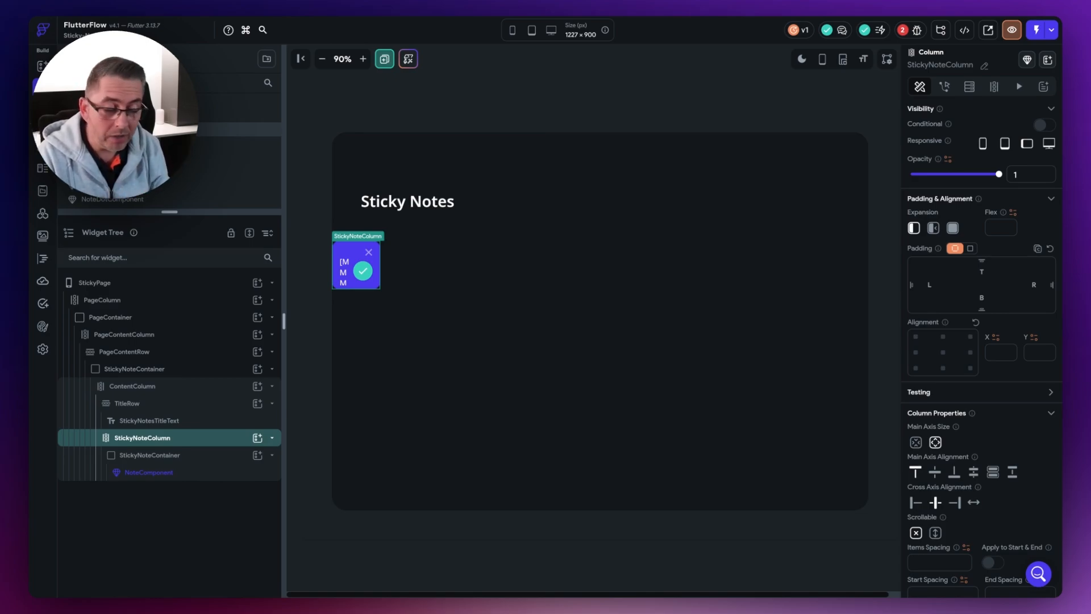
left_click(943, 285)
type("60")
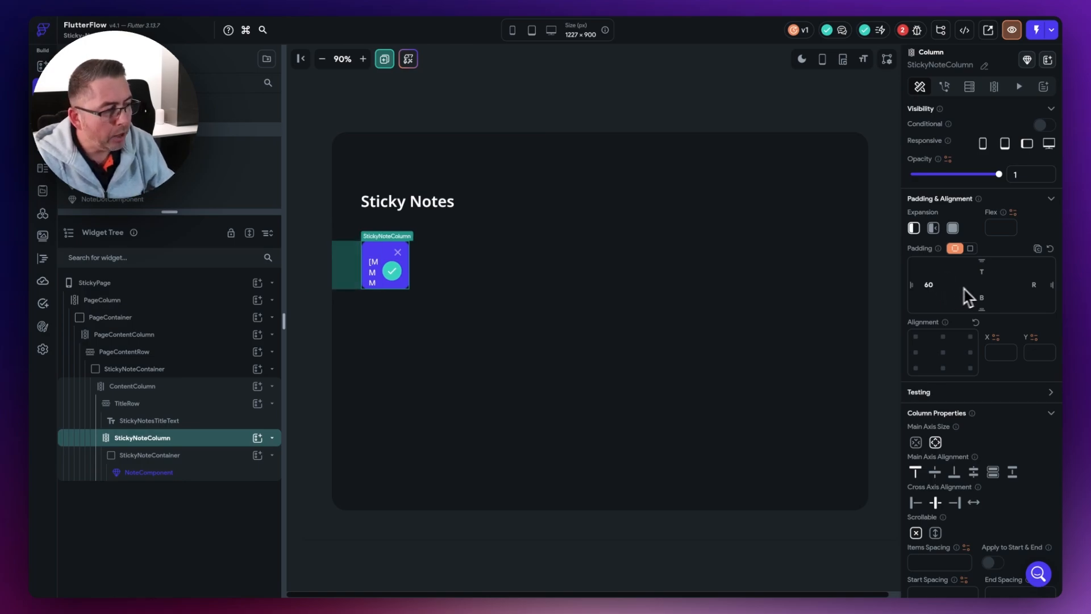
left_click(1028, 286)
type("60")
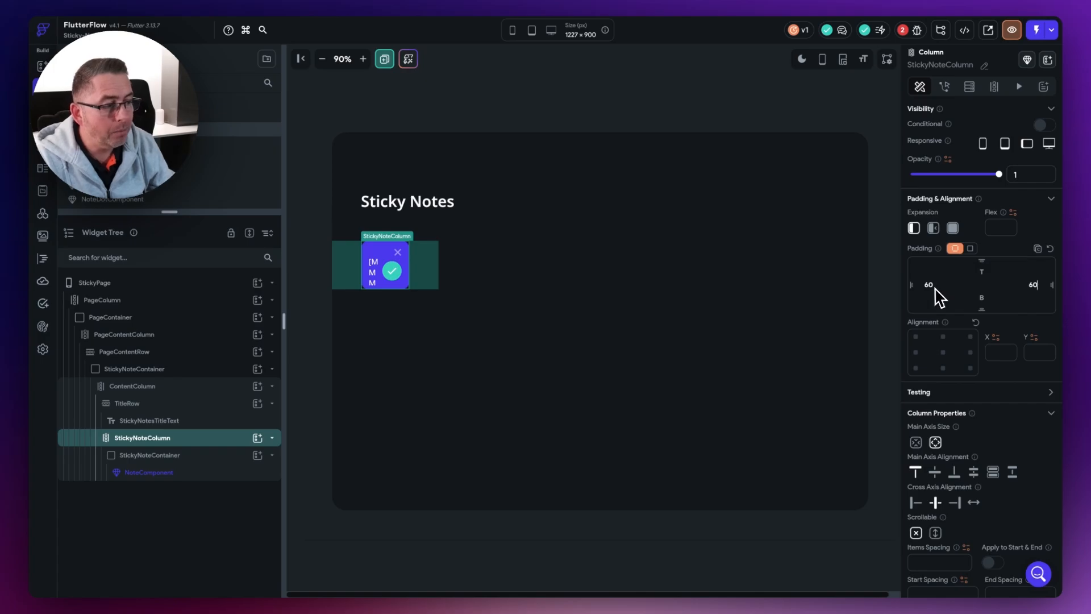
- Paste the copied If/Then/Else variable into the StickyNoteColumn's left and right padding and confirm both
left_click(912, 286)
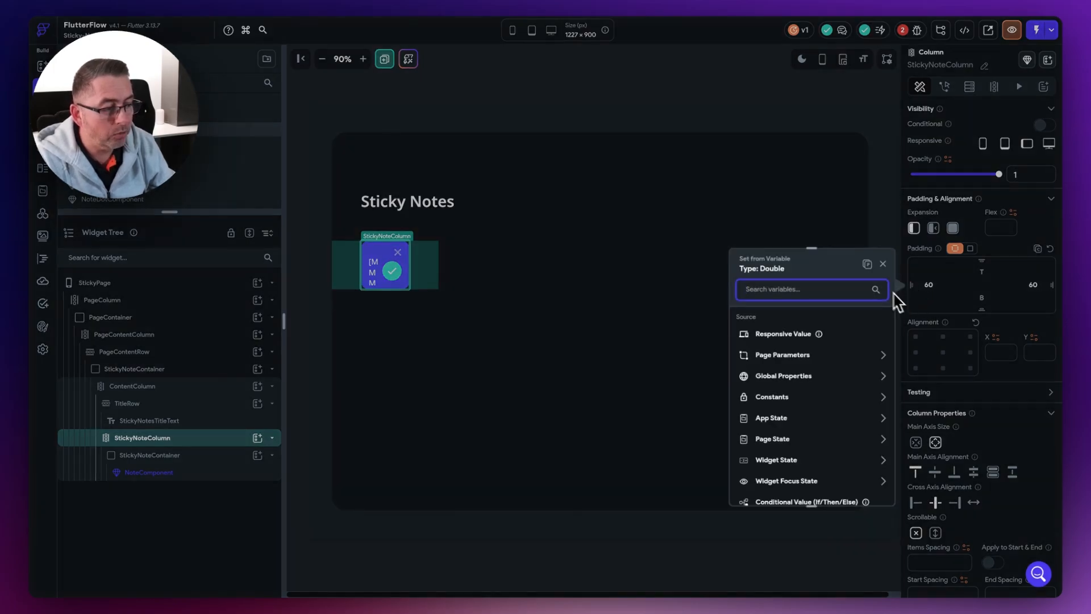
left_click(867, 265)
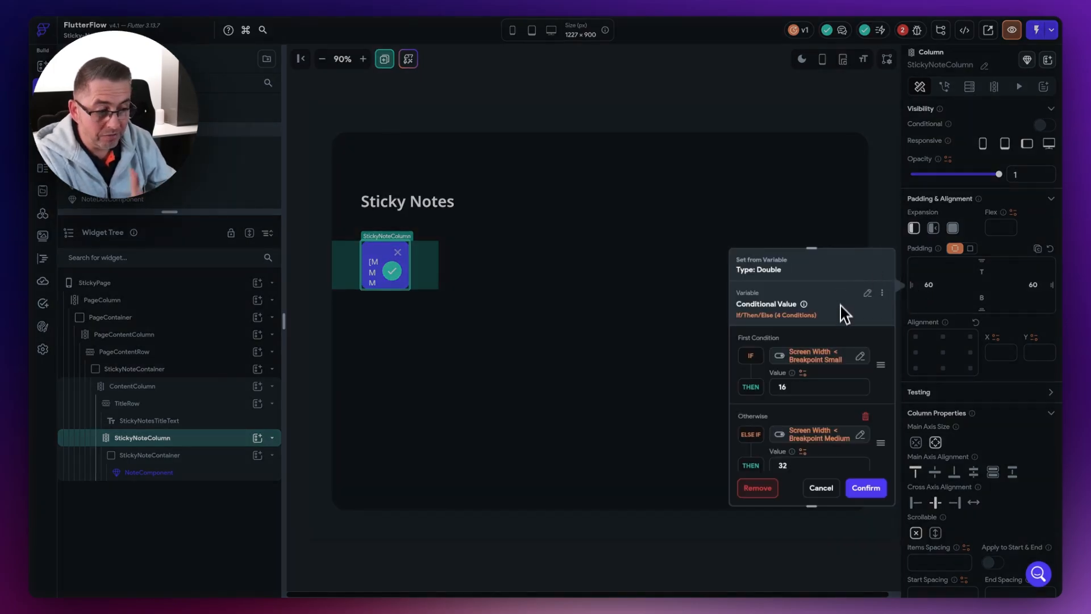
left_click(875, 494)
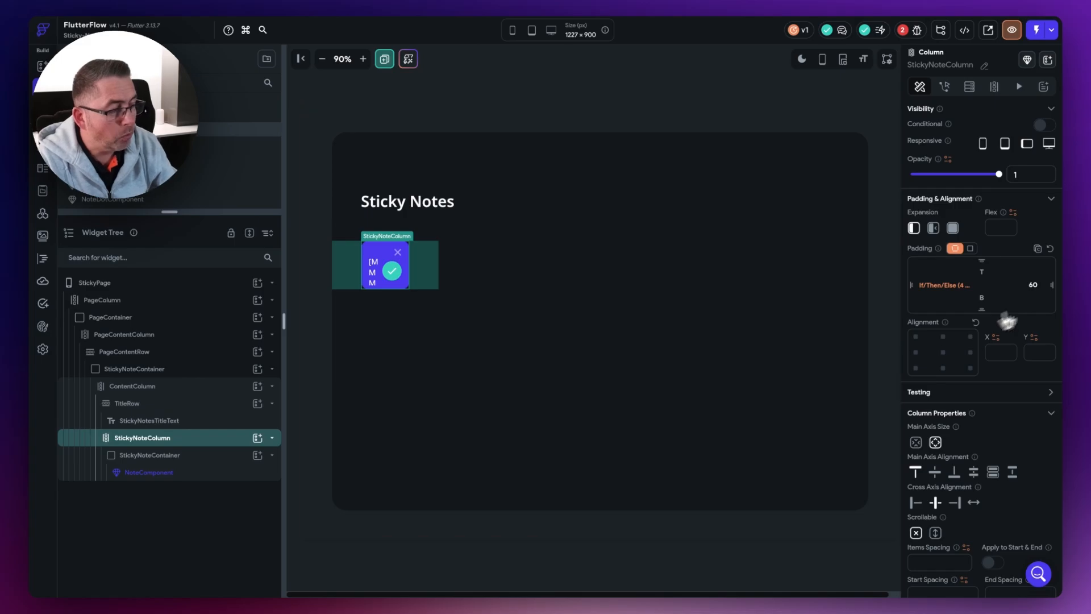
left_click(1052, 286)
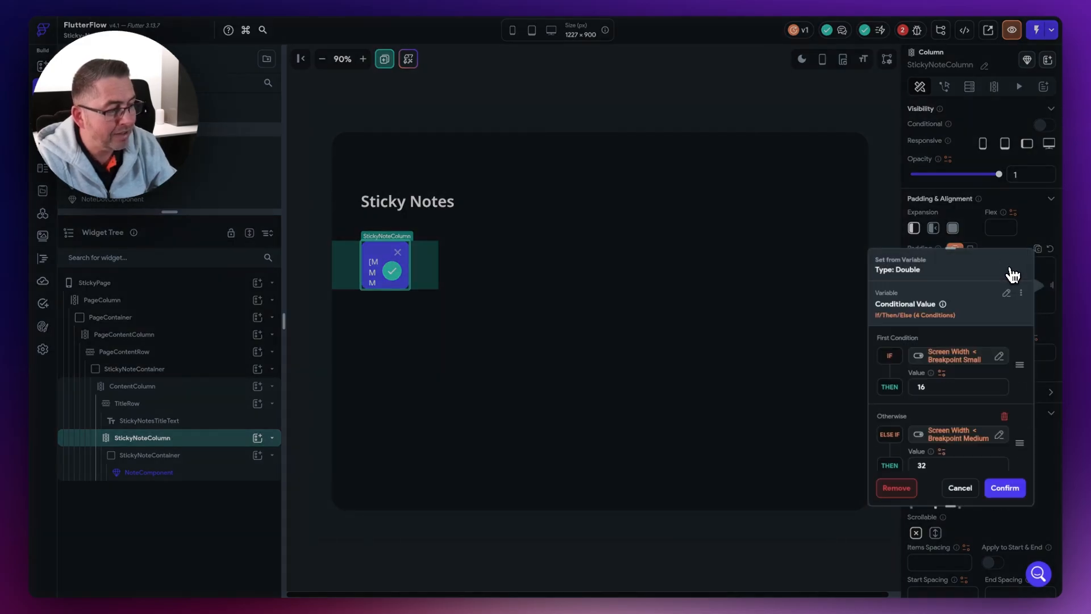
left_click(1006, 488)
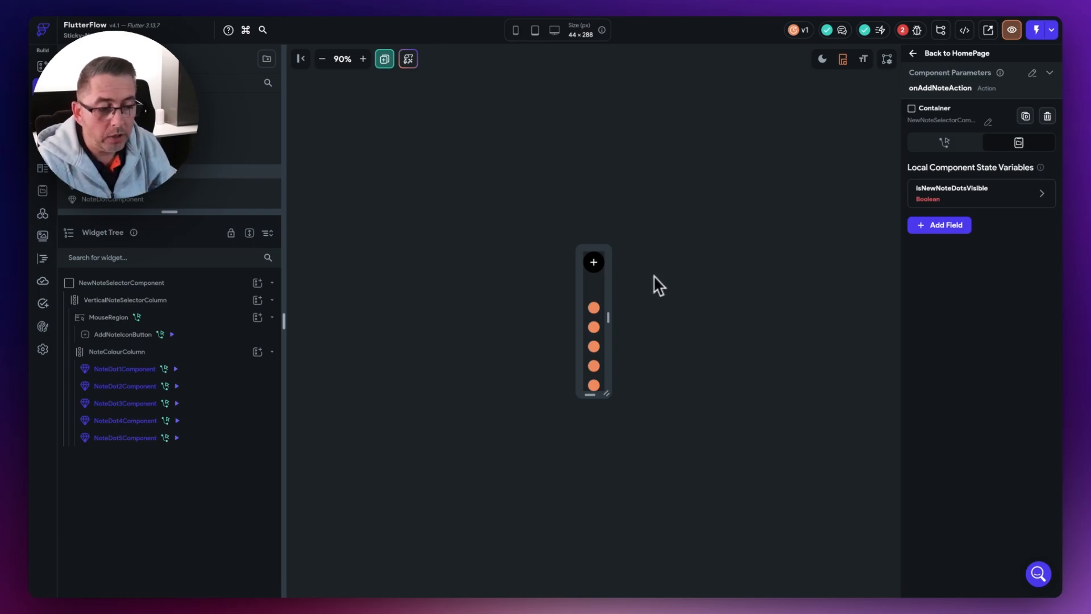
- Save the AddNoteIconButton of the NewNoteSelectorComponent as a theme style widget named Button_Primary
left_click(601, 274)
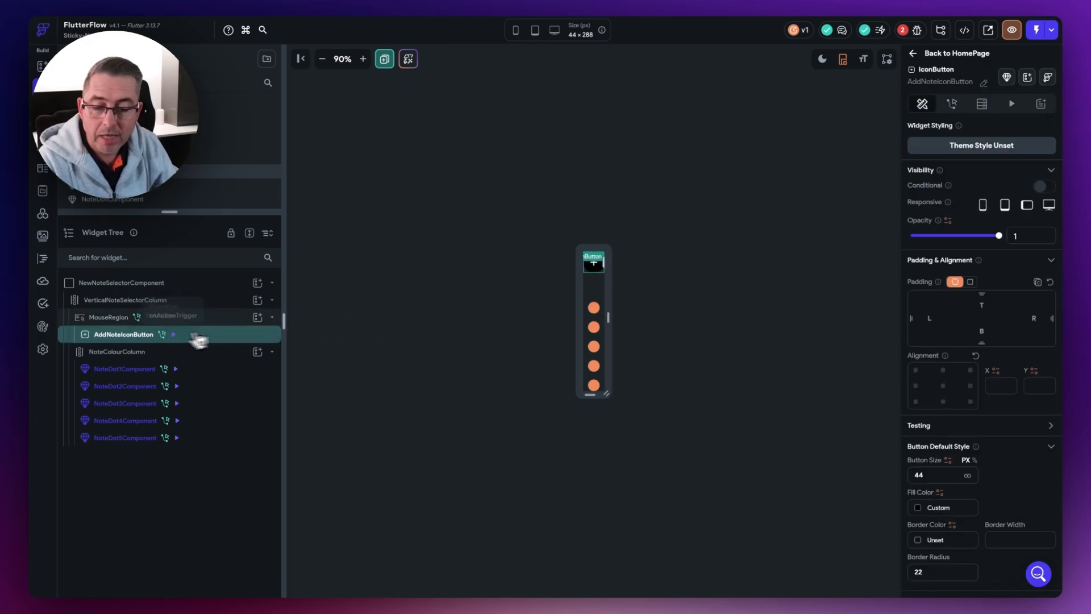
right_click(136, 336)
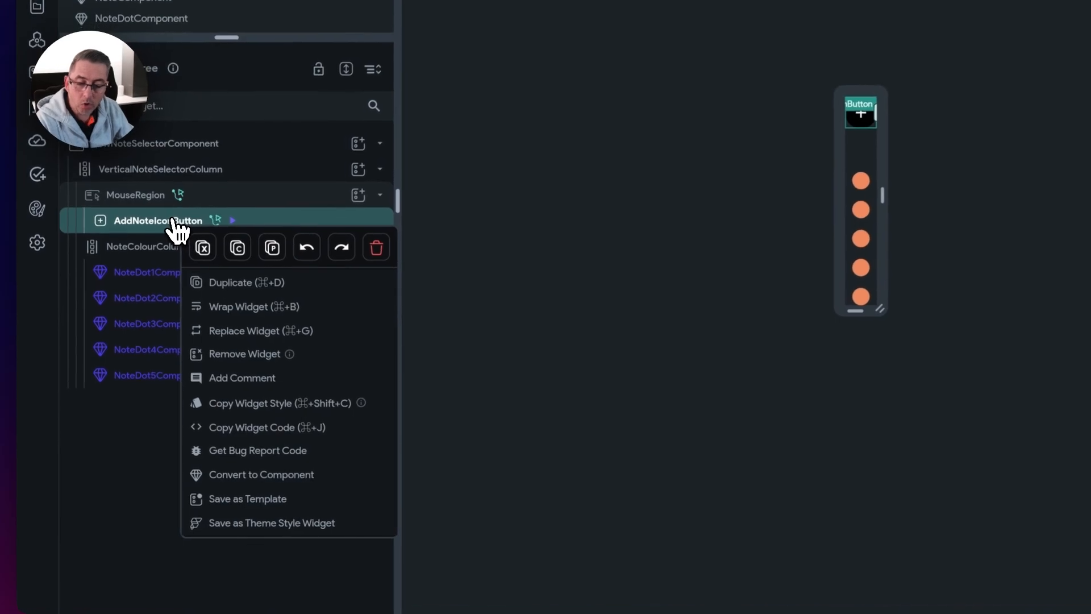
left_click(274, 526)
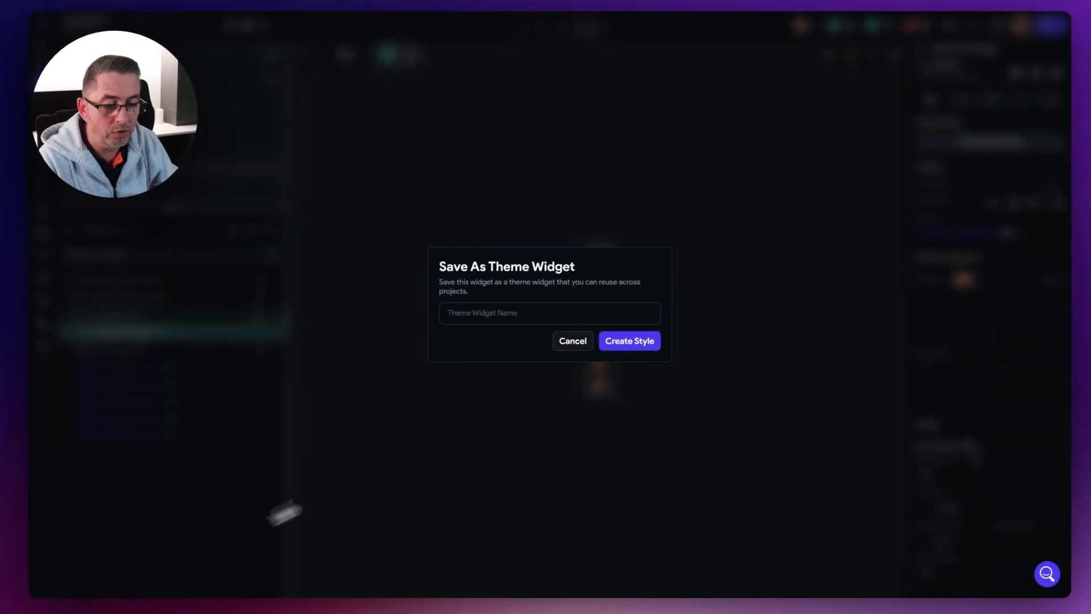
left_click(562, 314)
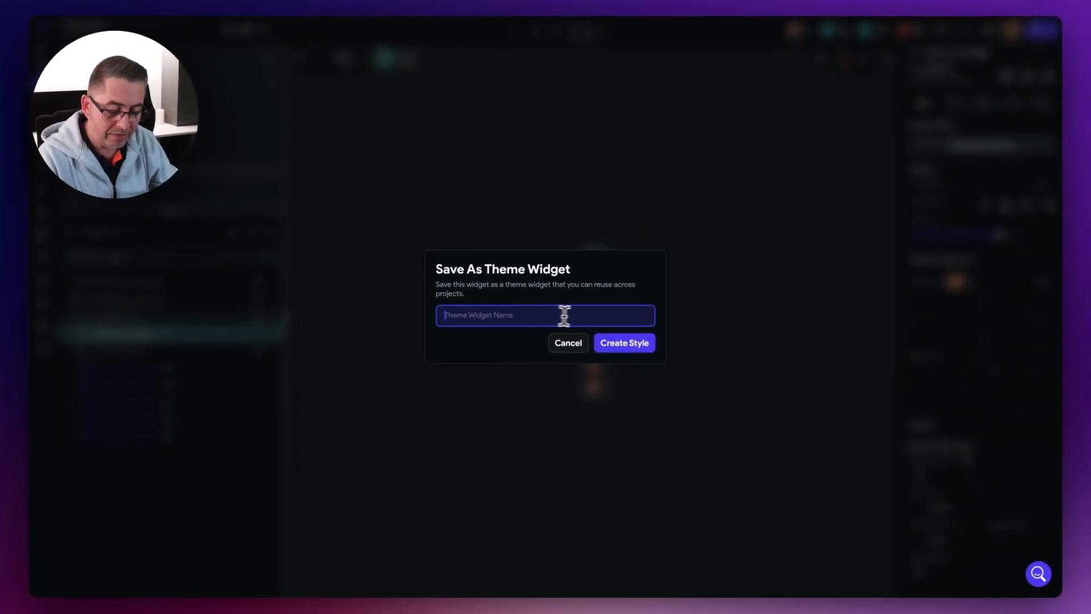
type("B")
type("utton")
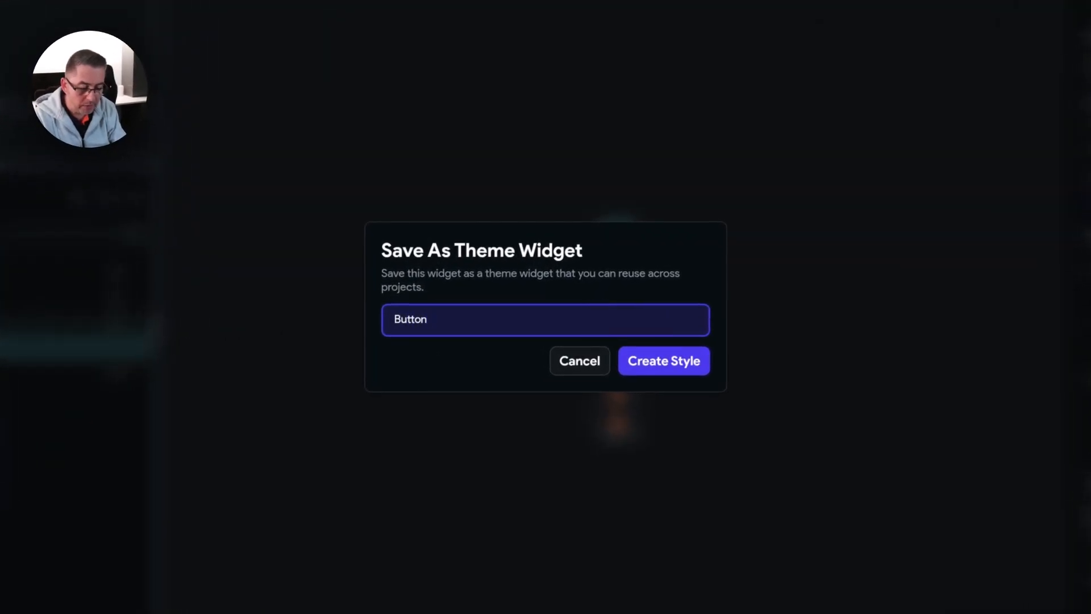
type("_Primary")
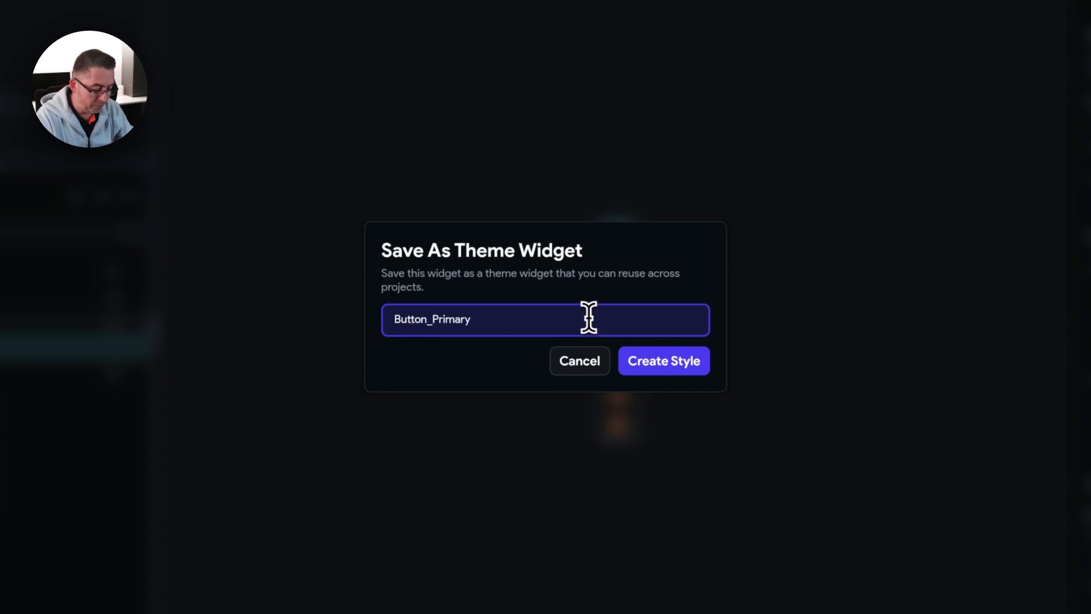
left_click(670, 368)
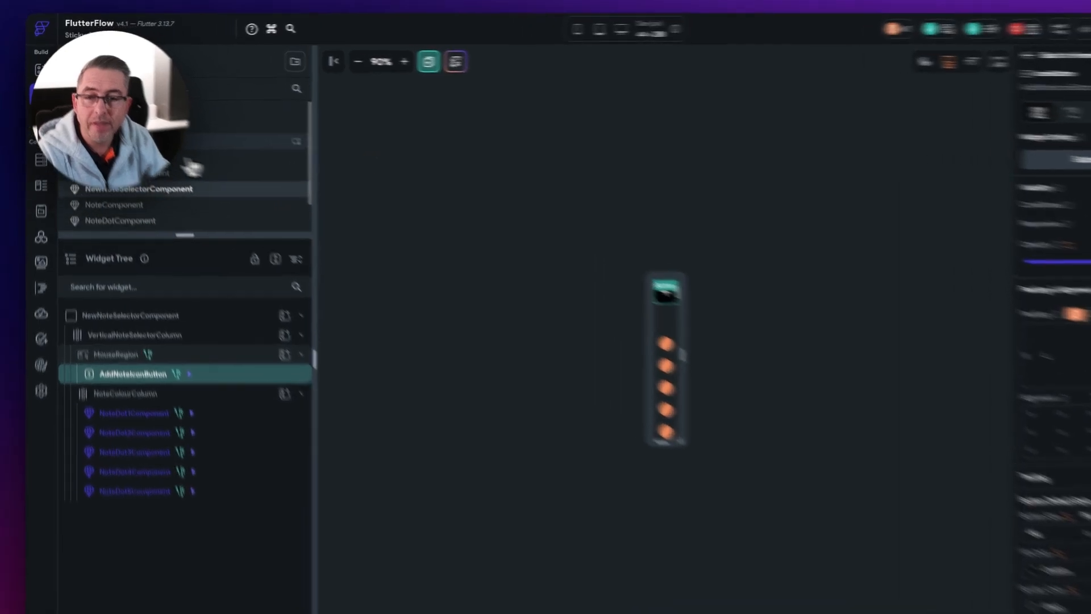
- Add an IconButton to the ContentColumn of StickyPage and move it above the TitleRow
left_click(102, 142)
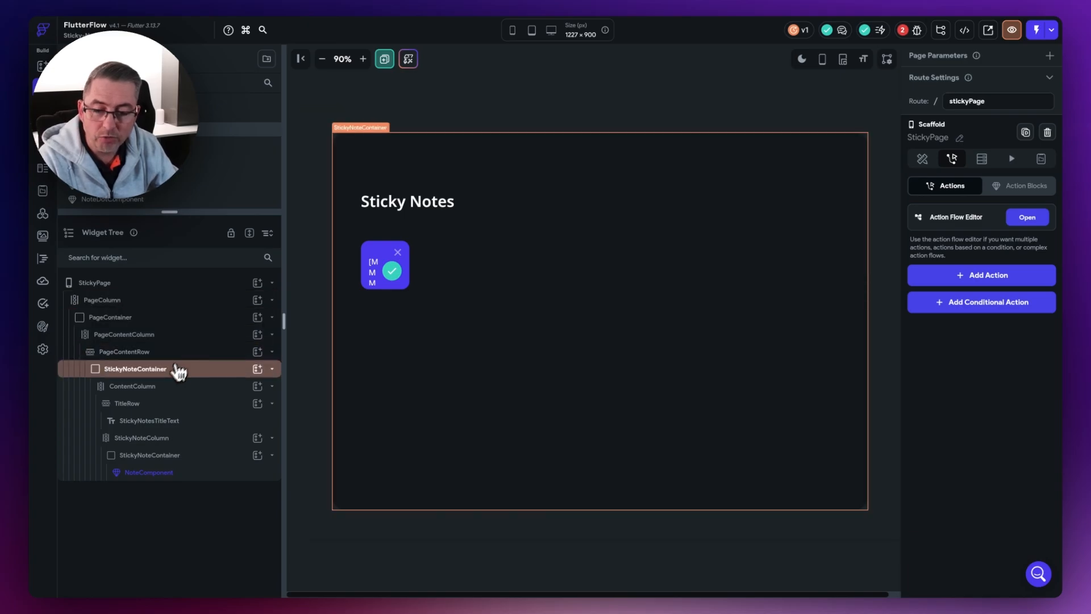
left_click(146, 387)
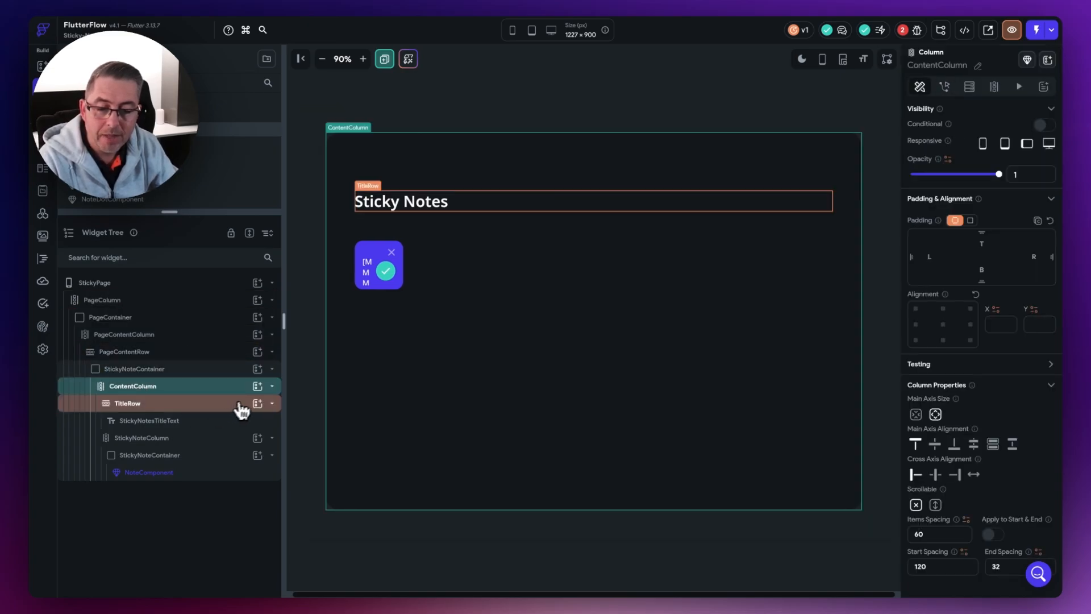
left_click(257, 387)
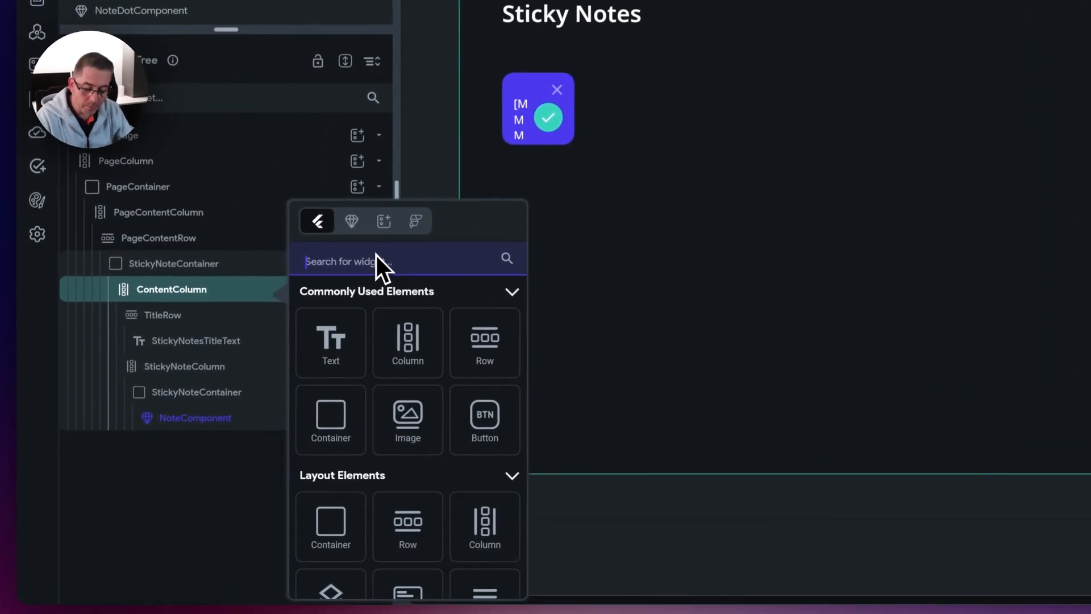
type("button")
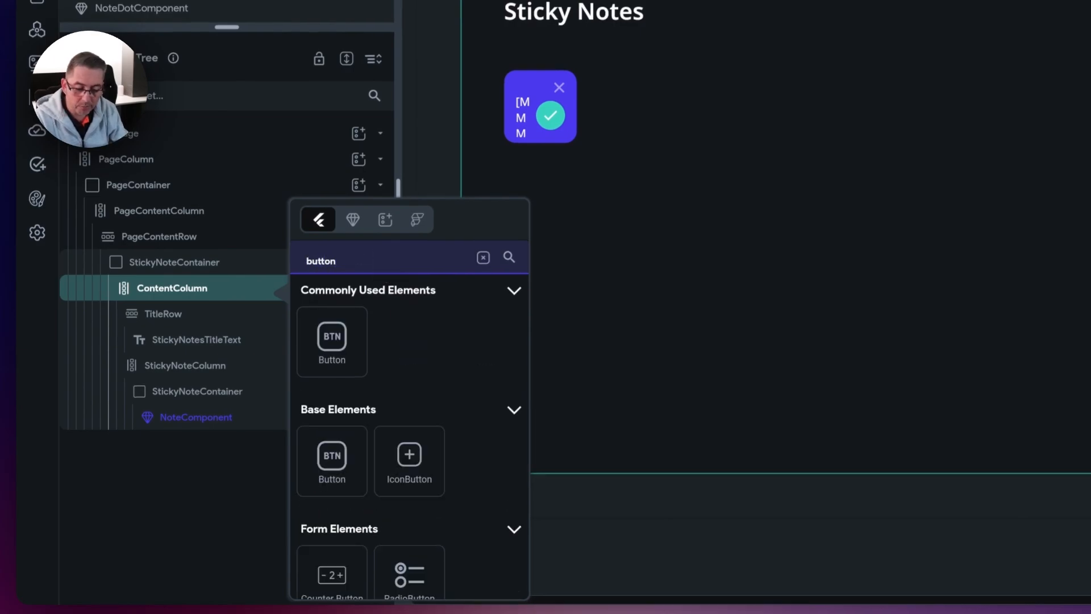
left_click(409, 476)
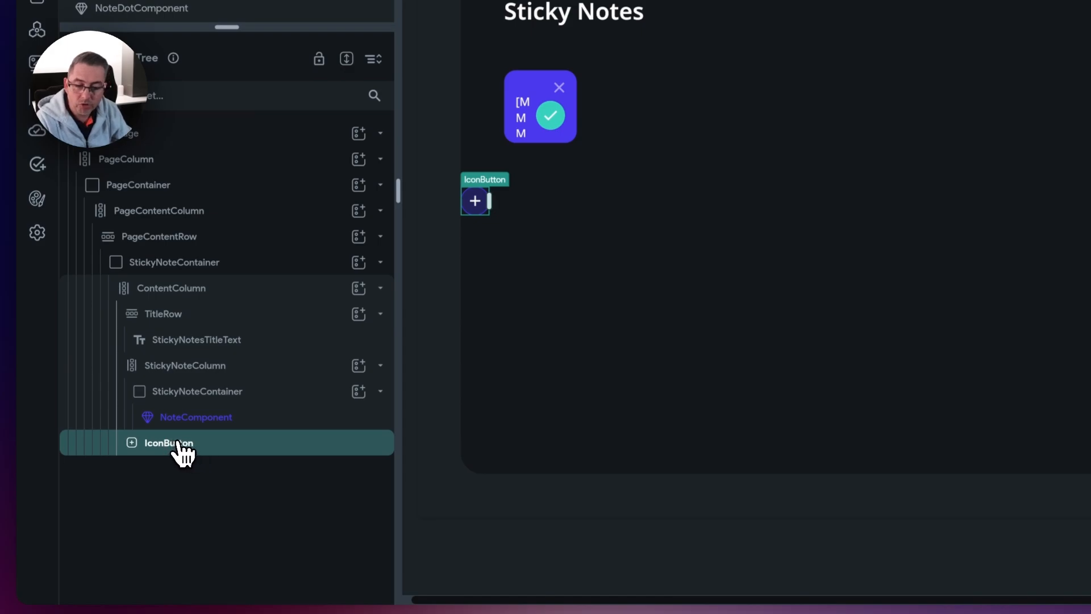
left_click_drag(178, 450, 190, 312)
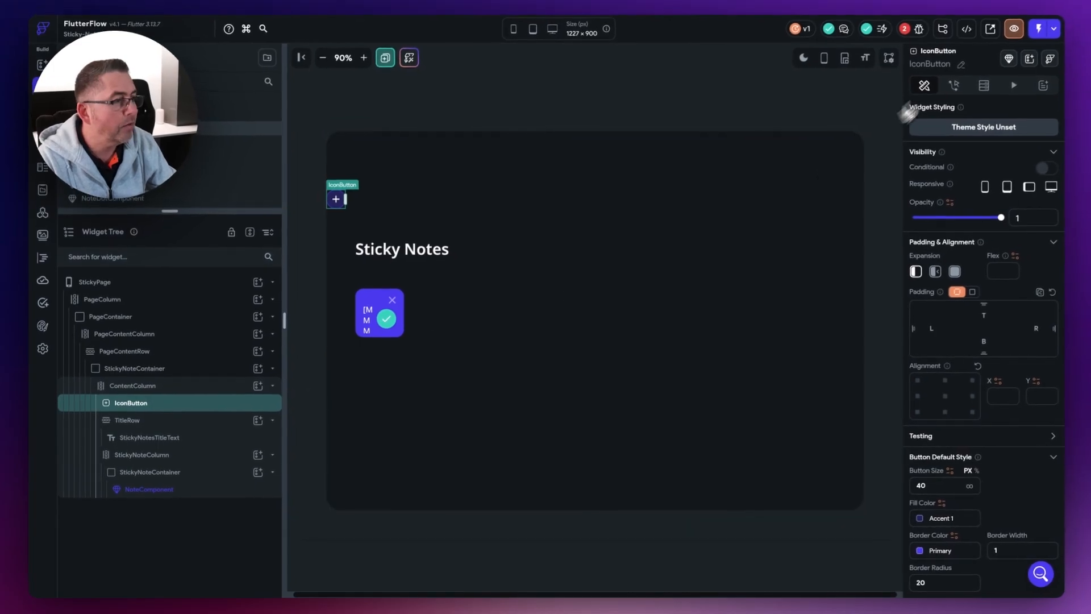
- Rename the new IconButton to BackIconButton and apply the Button_Primary theme style to it
left_click(961, 65)
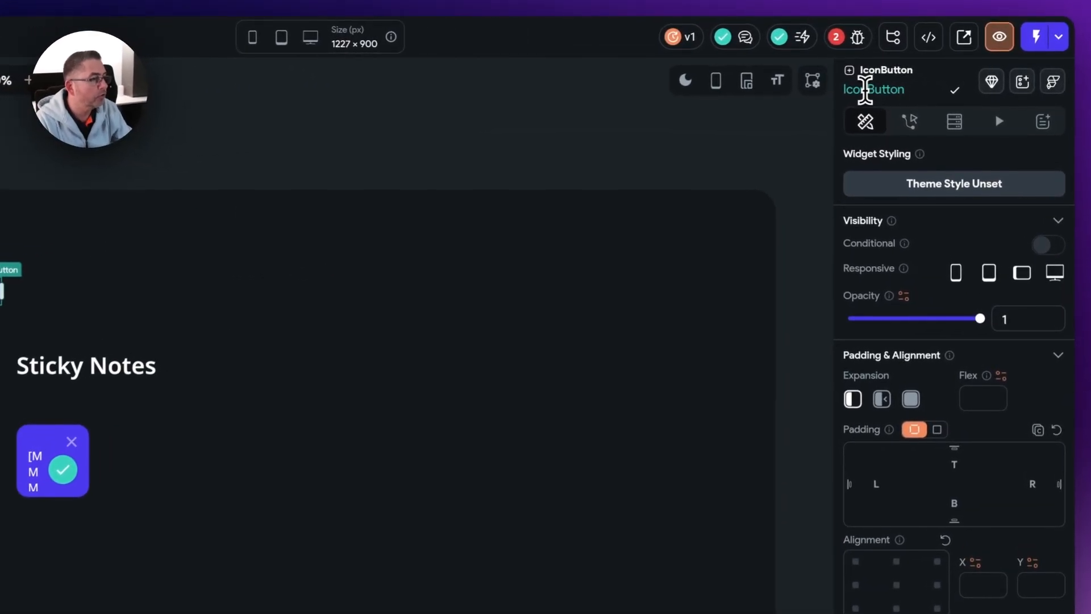
left_click_drag(882, 83, 861, 83)
left_click(843, 89)
type("Back")
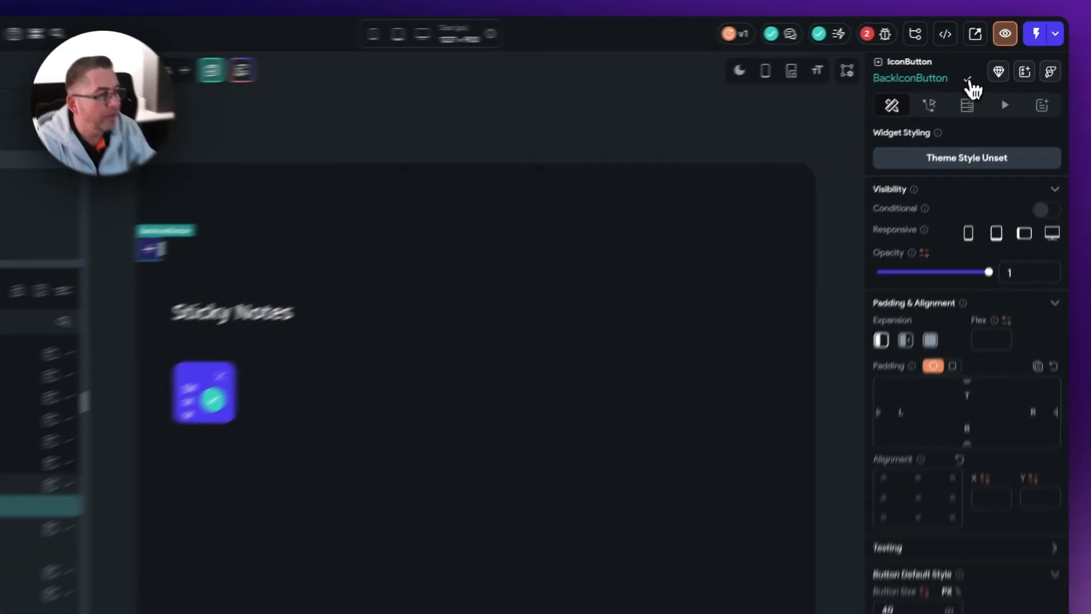
left_click(969, 80)
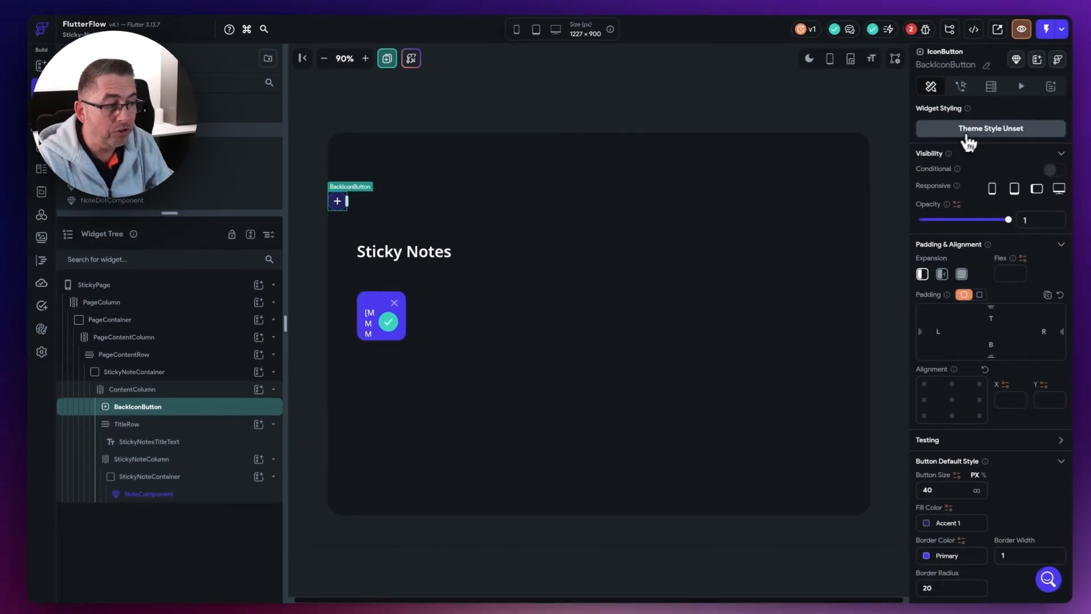
left_click(972, 136)
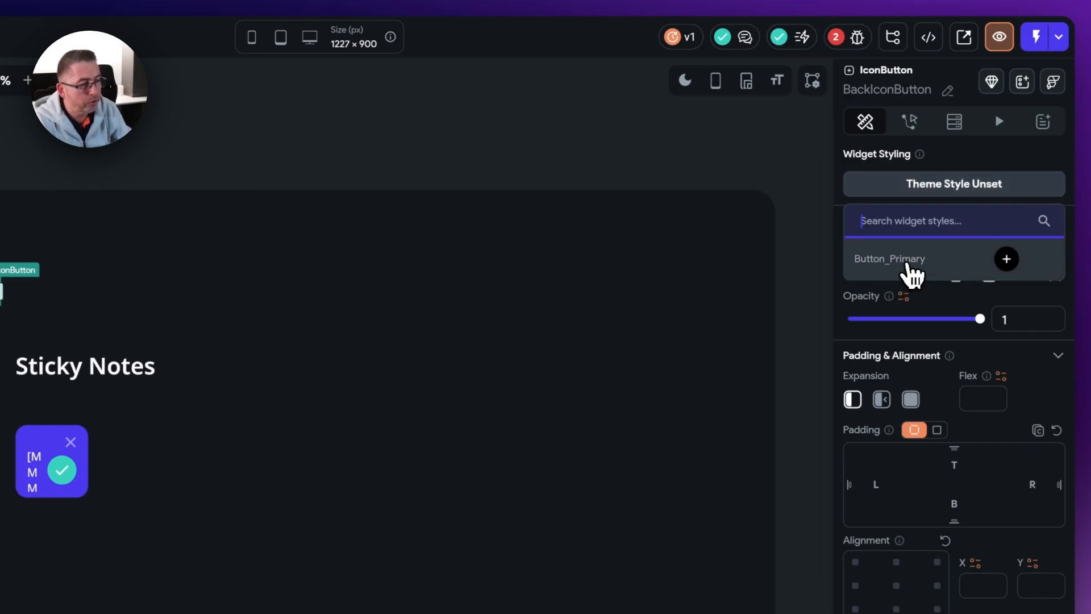
left_click(912, 270)
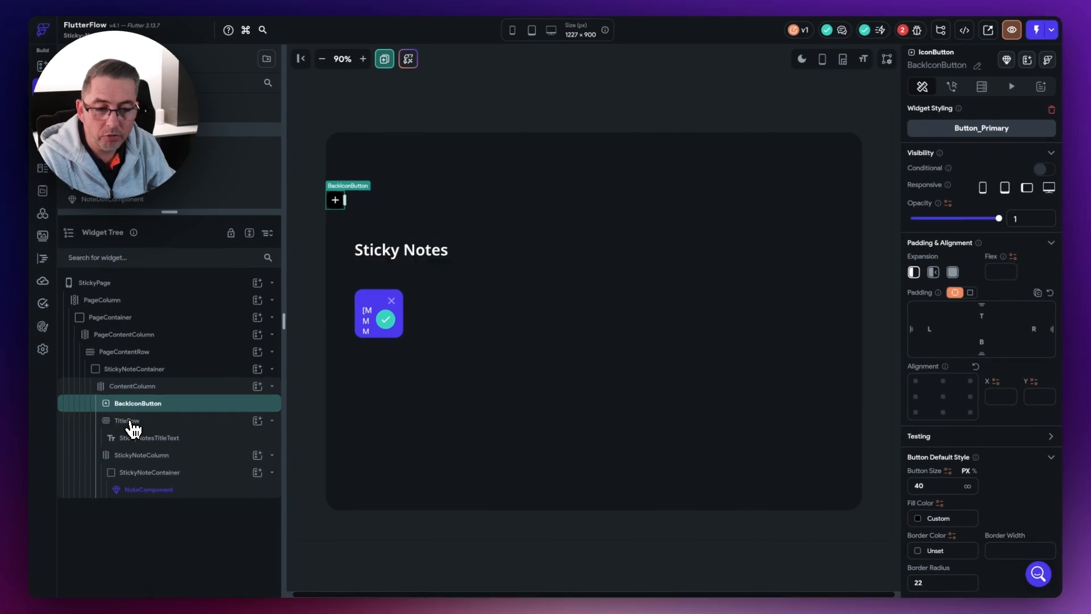
- Copy the If/Then/Else variable from the TitleRow's left padding
left_click(132, 421)
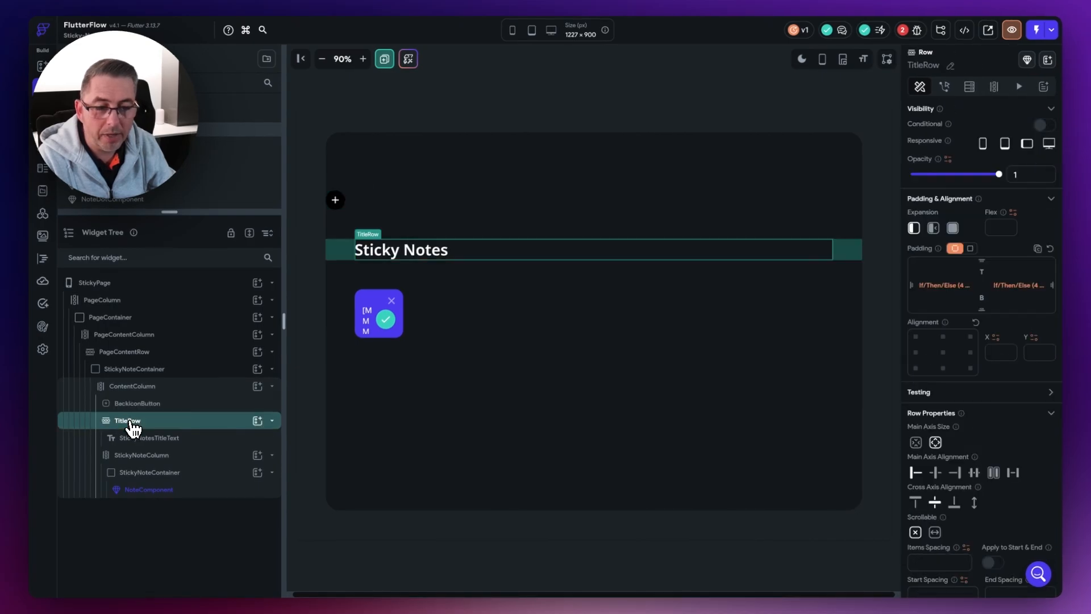
left_click(941, 287)
left_click(892, 295)
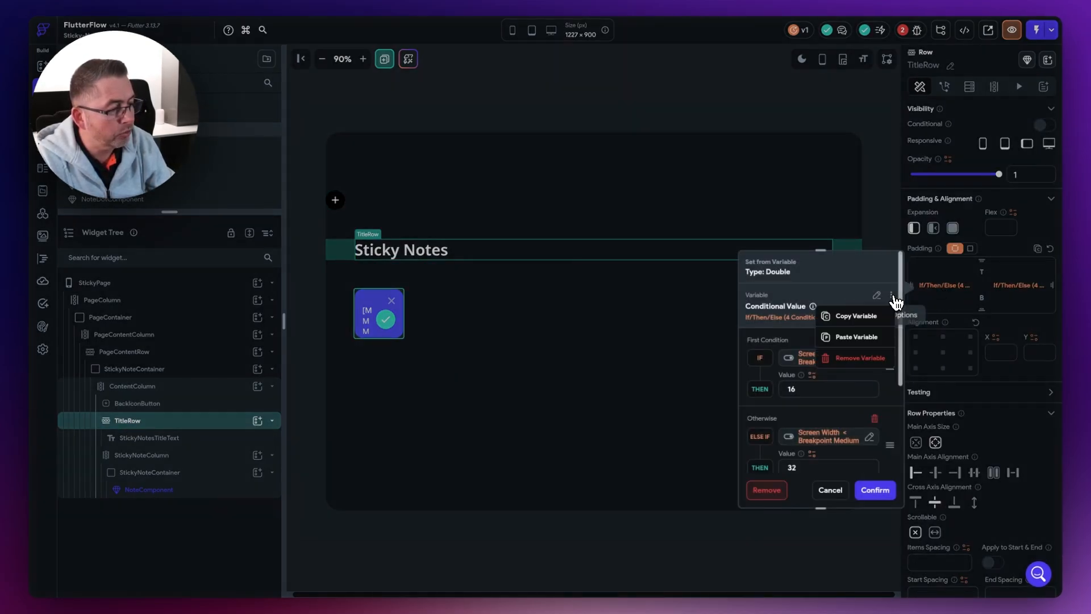
left_click(861, 316)
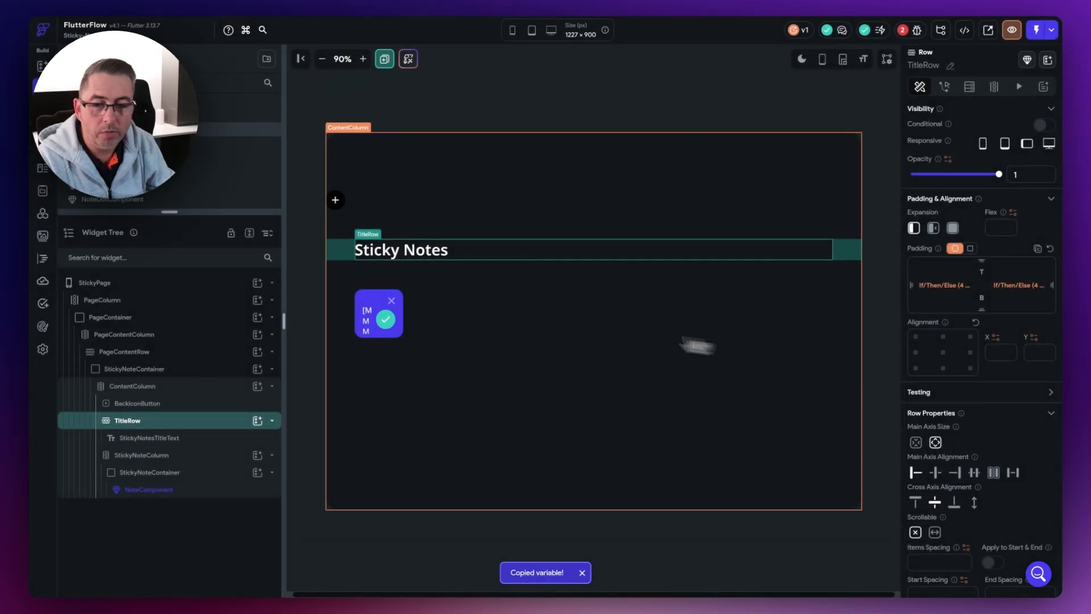
- Set the BackIconButton's left padding to 60, paste the copied If/Then/Else variable into it and confirm
left_click(140, 403)
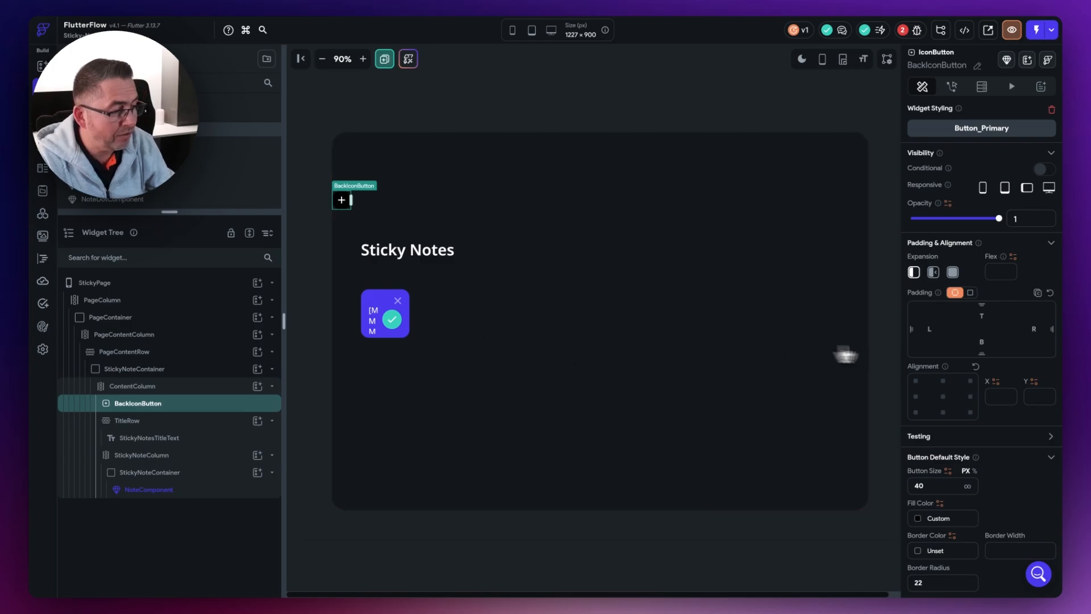
left_click(931, 329)
type("60")
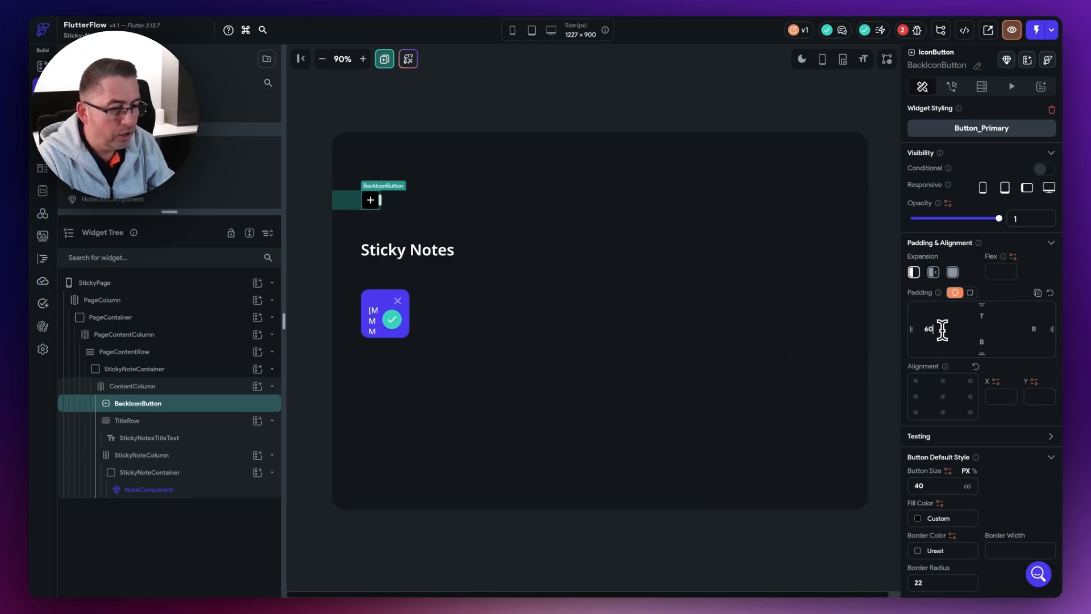
left_click(912, 330)
left_click(868, 308)
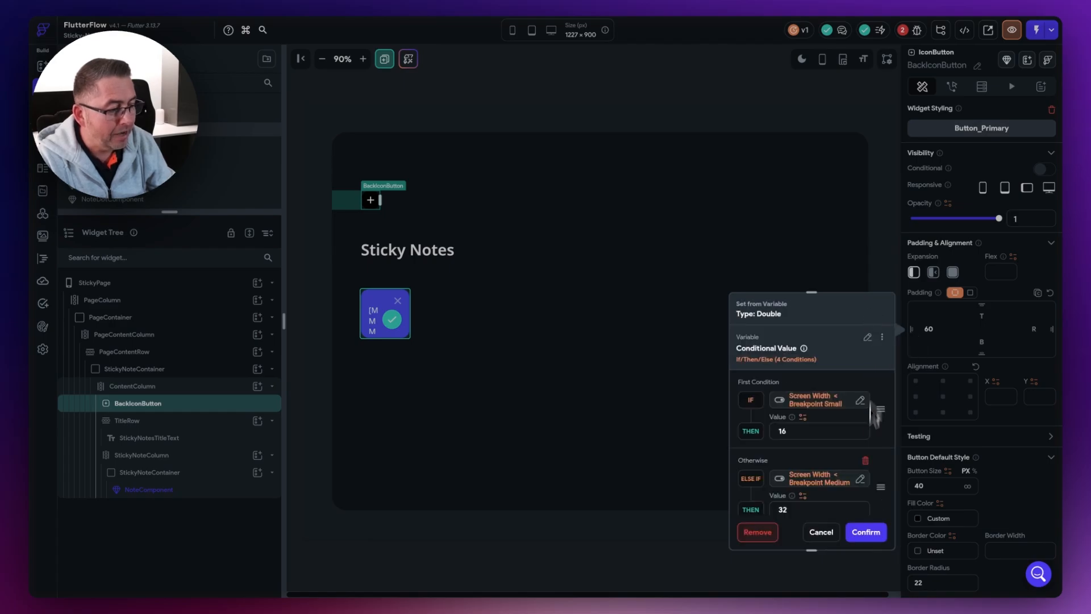
left_click(866, 533)
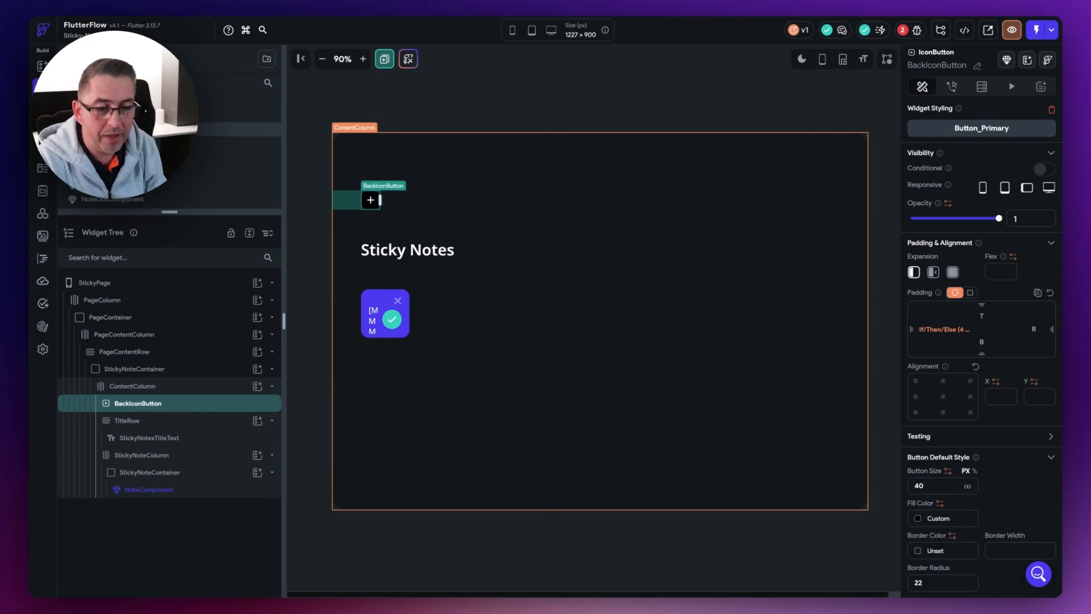
left_click(873, 528)
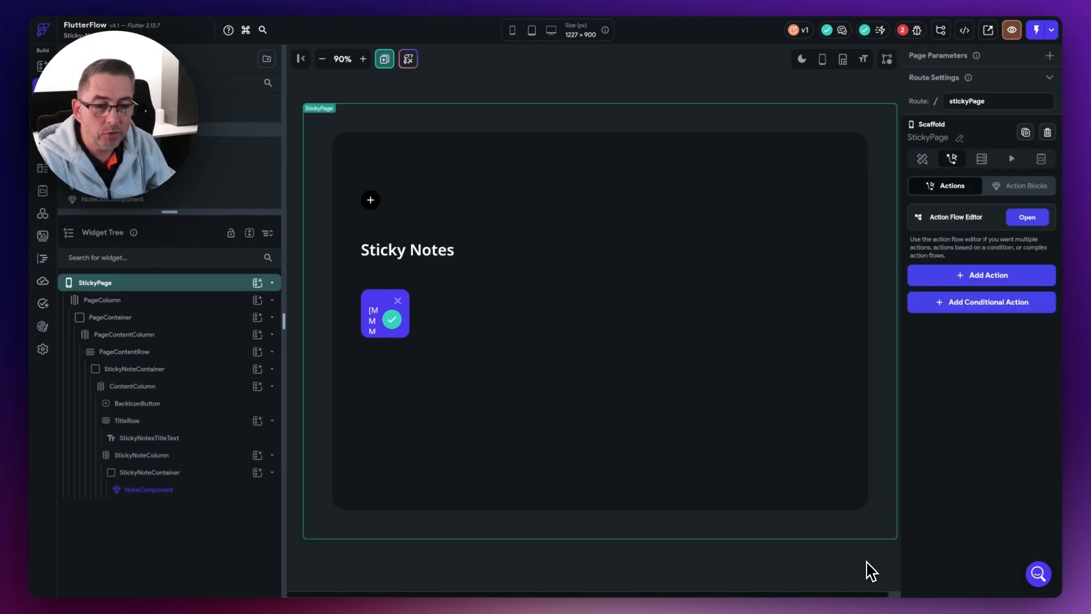
- Search the Material icons for "back" and set the BackIconButton's icon to Chevron Left
left_click(373, 210)
scroll(1021, 487, "down", 2)
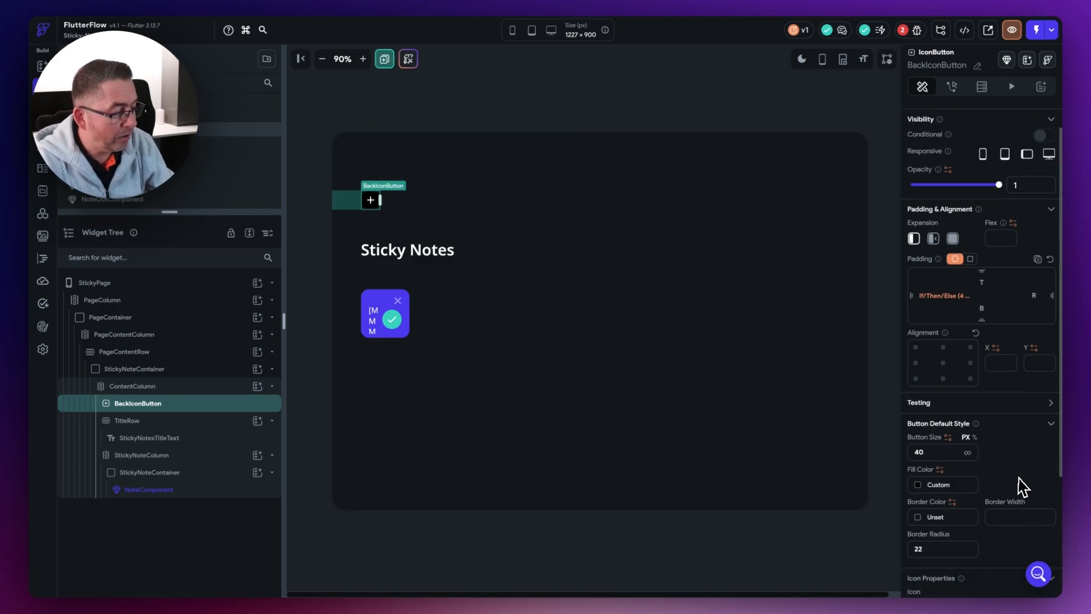
scroll(936, 497, "down", 1)
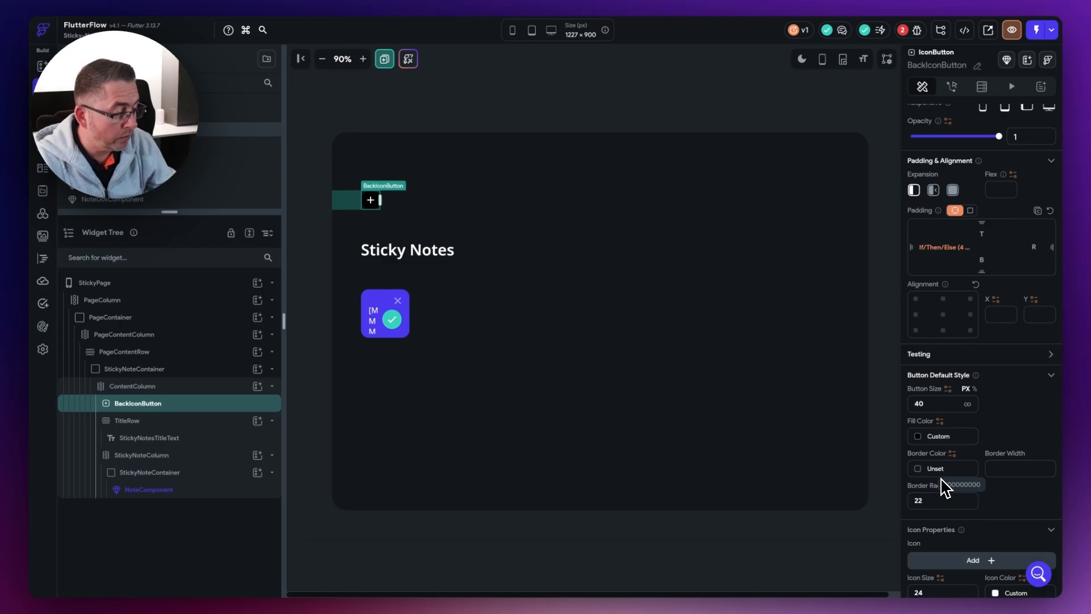
scroll(1012, 420, "down", 4)
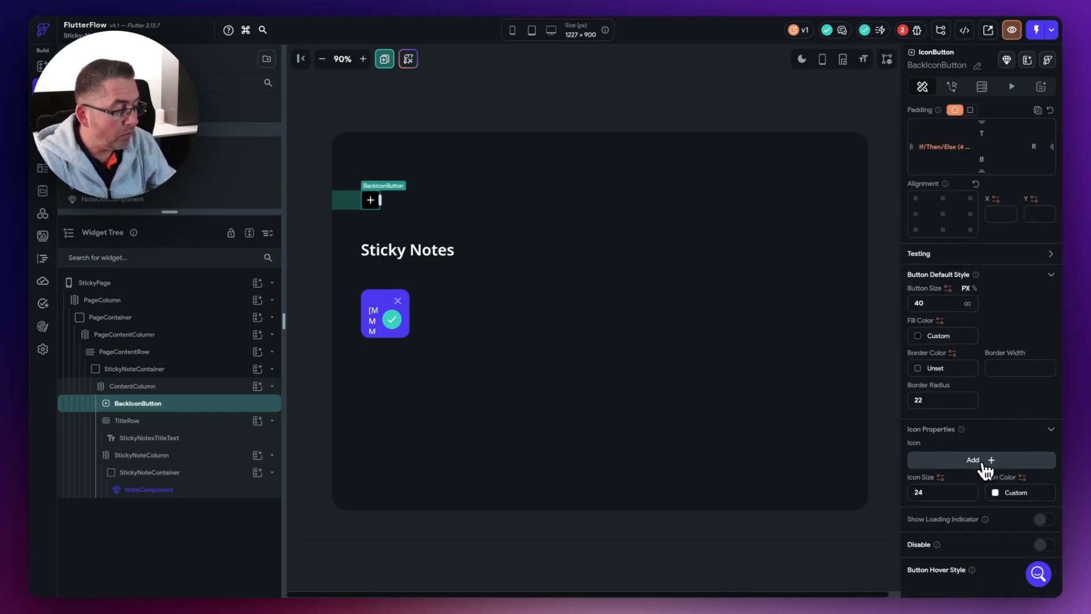
left_click(980, 461)
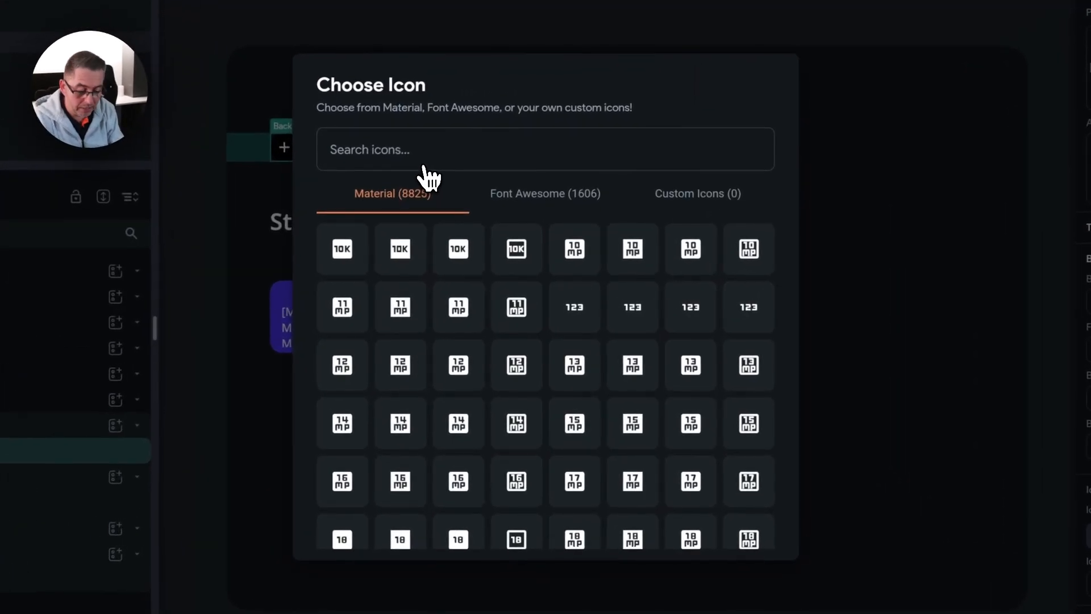
type("back")
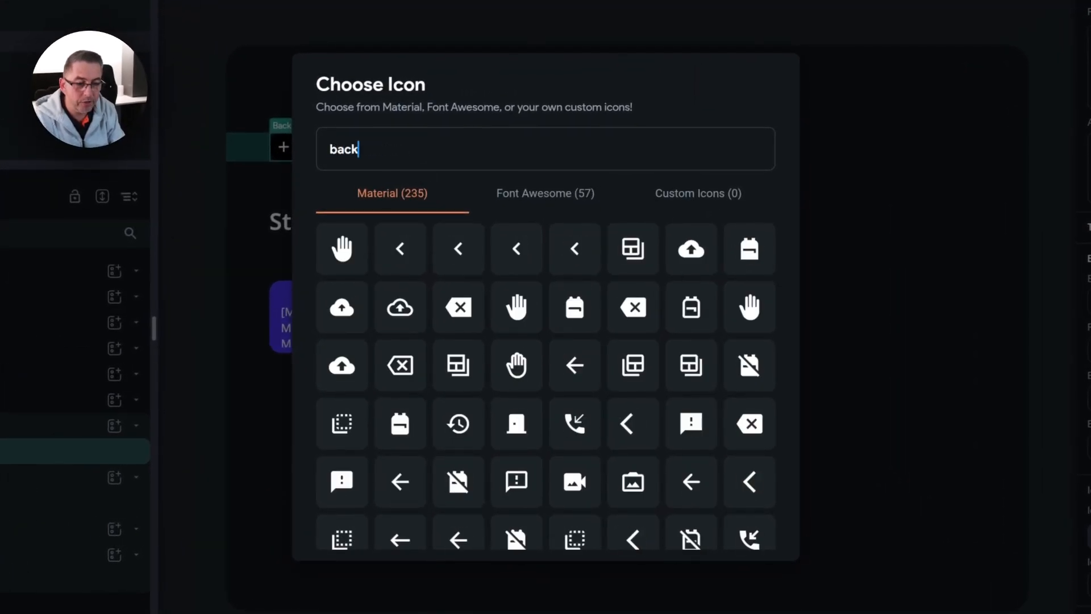
left_click(401, 250)
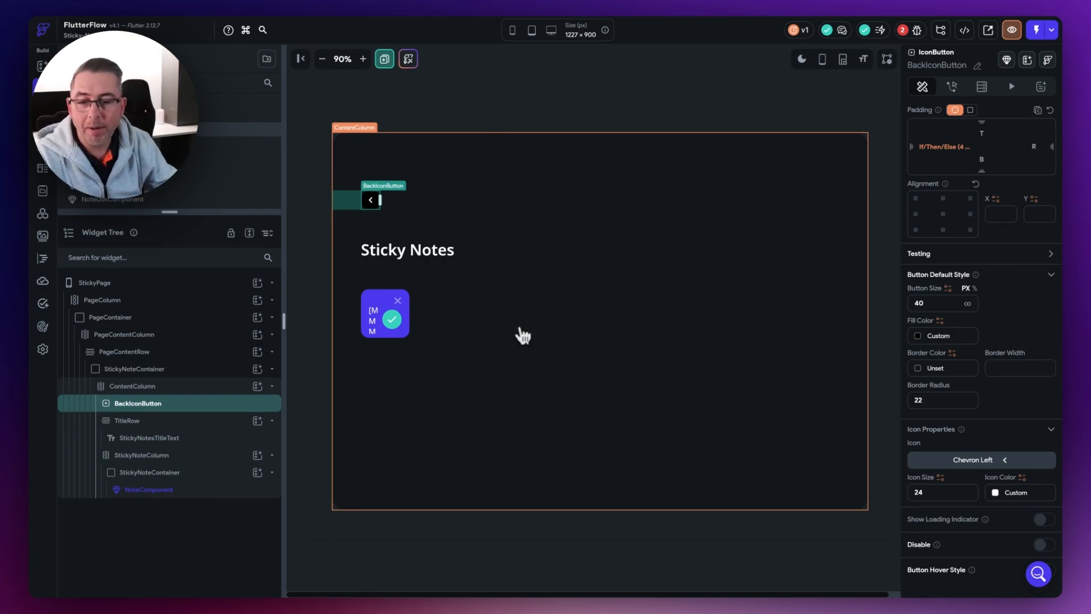
- Open the Button_Primary theme widget from the project's theme settings, review its style properties and save it
left_click(43, 328)
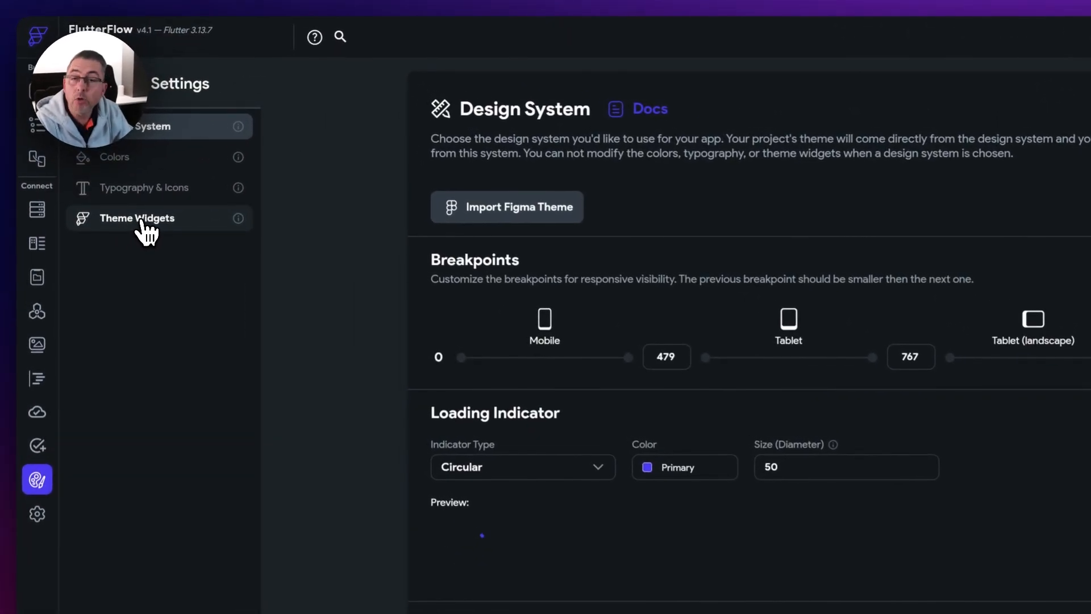
left_click(128, 193)
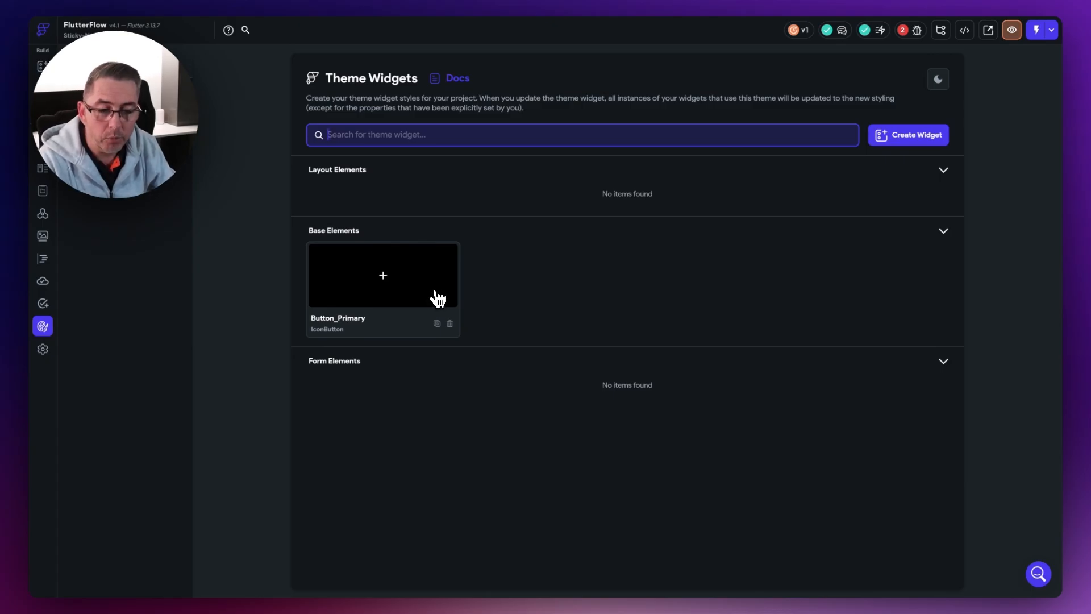
left_click(420, 284)
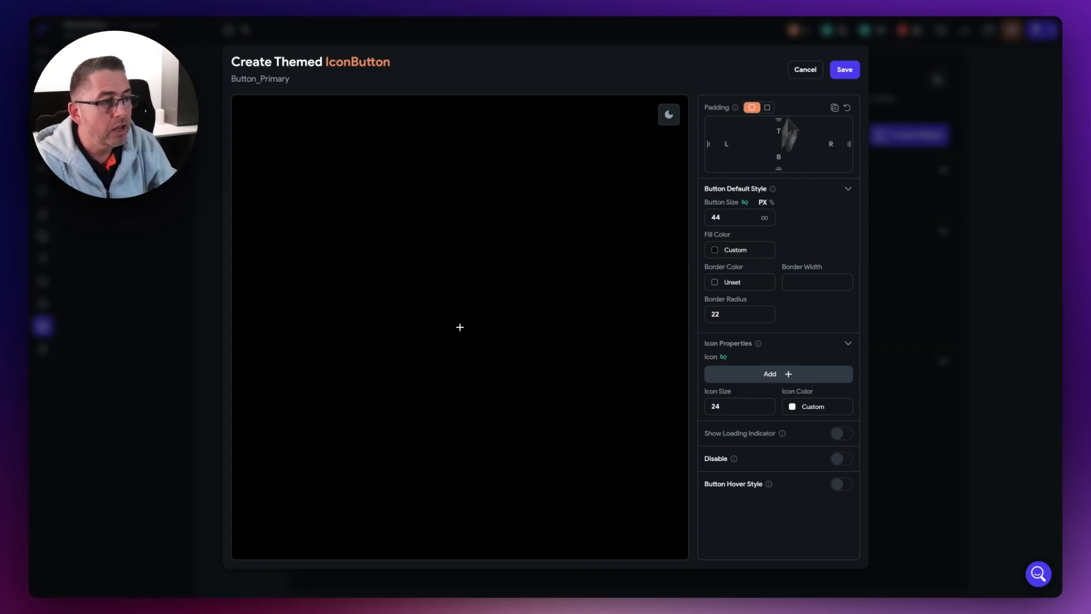
left_click(846, 71)
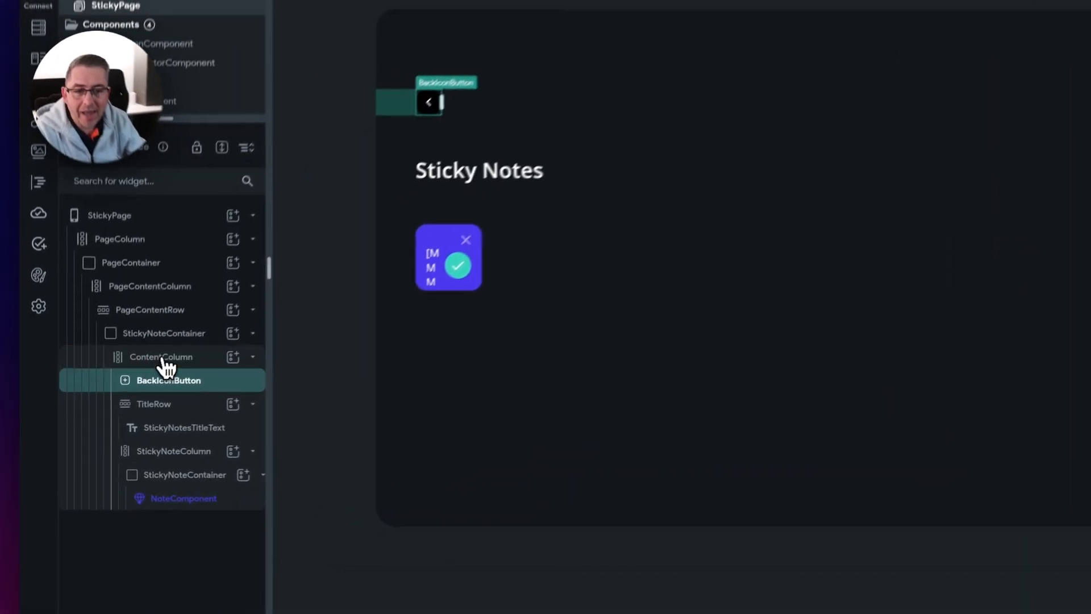
- Set the ContentColumn's start spacing to 60
left_click(163, 358)
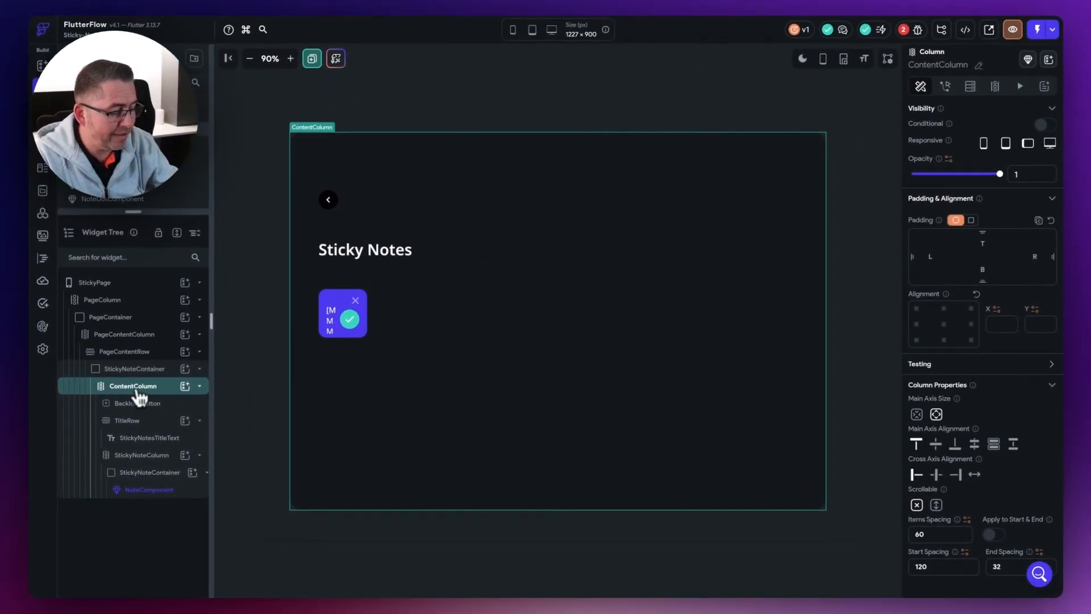
scroll(919, 517, "down", 1)
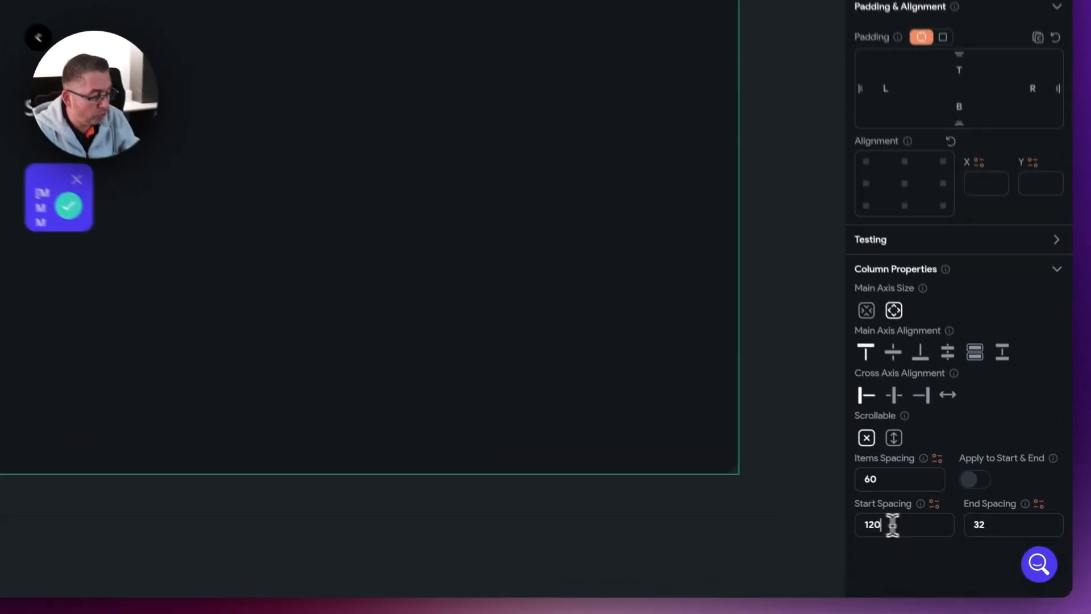
double_click(921, 545)
type("60")
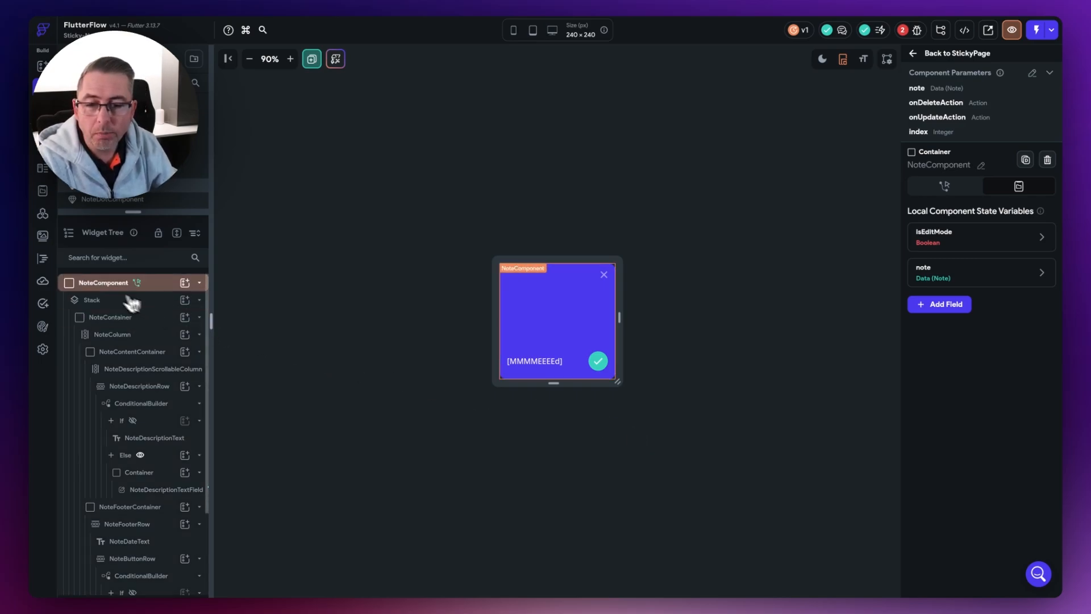
- Add a fifth component parameter named isFullSize to the NoteComponent
left_click(104, 290)
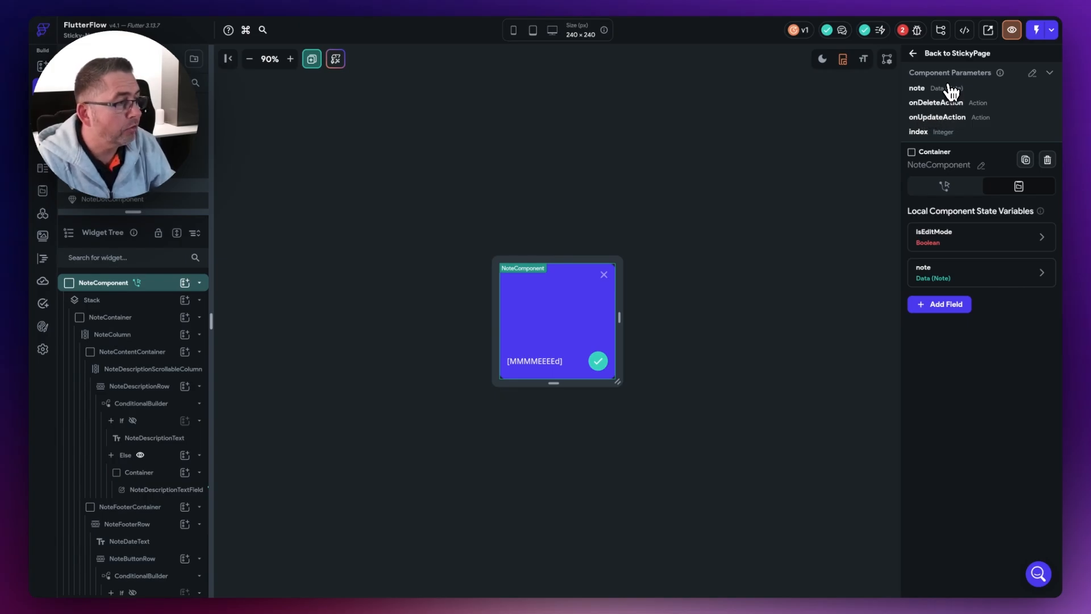
left_click(1032, 74)
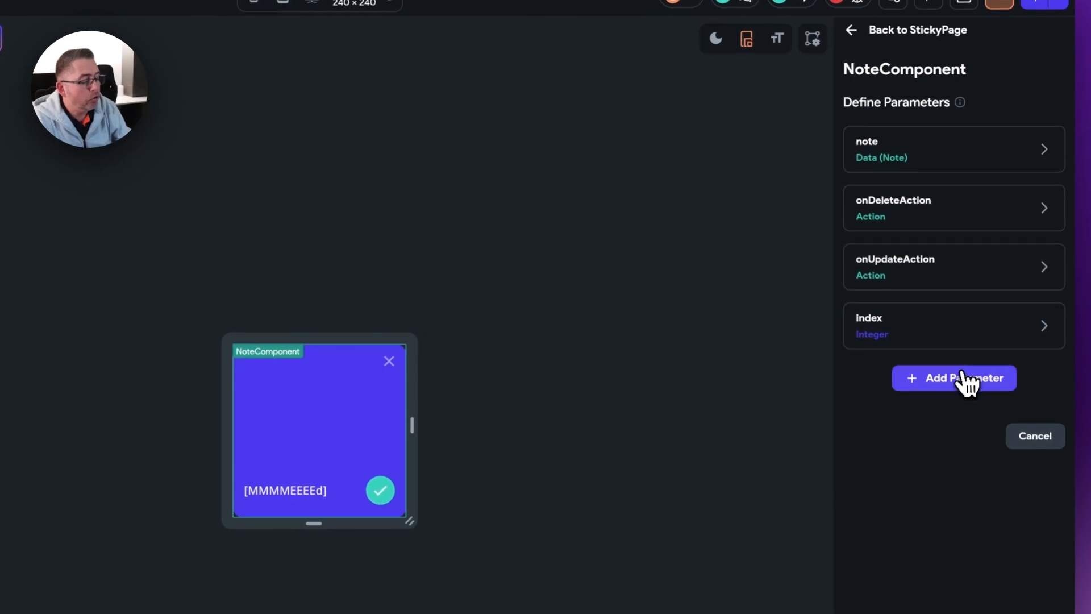
left_click(955, 380)
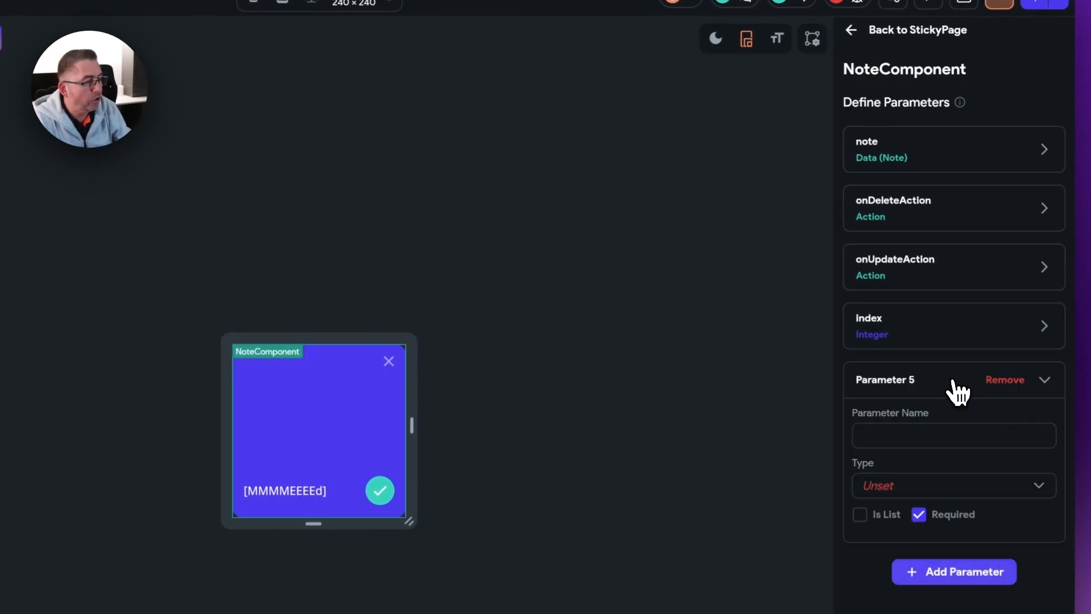
left_click(901, 435)
type("is")
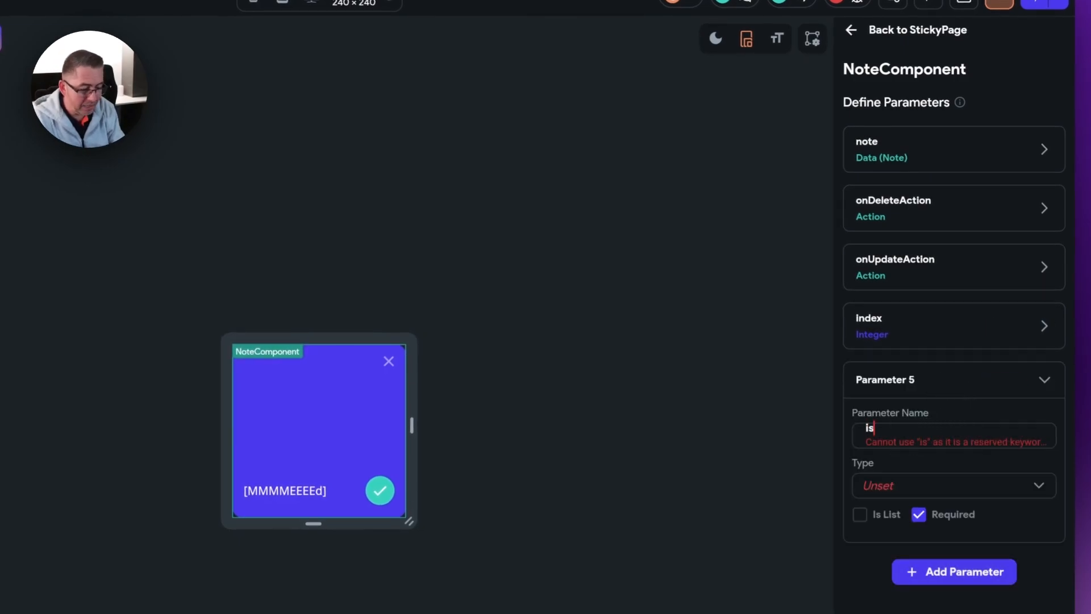
type("FullScre")
key("BackSpace")
key("BackSpace")
key("BackSpace")
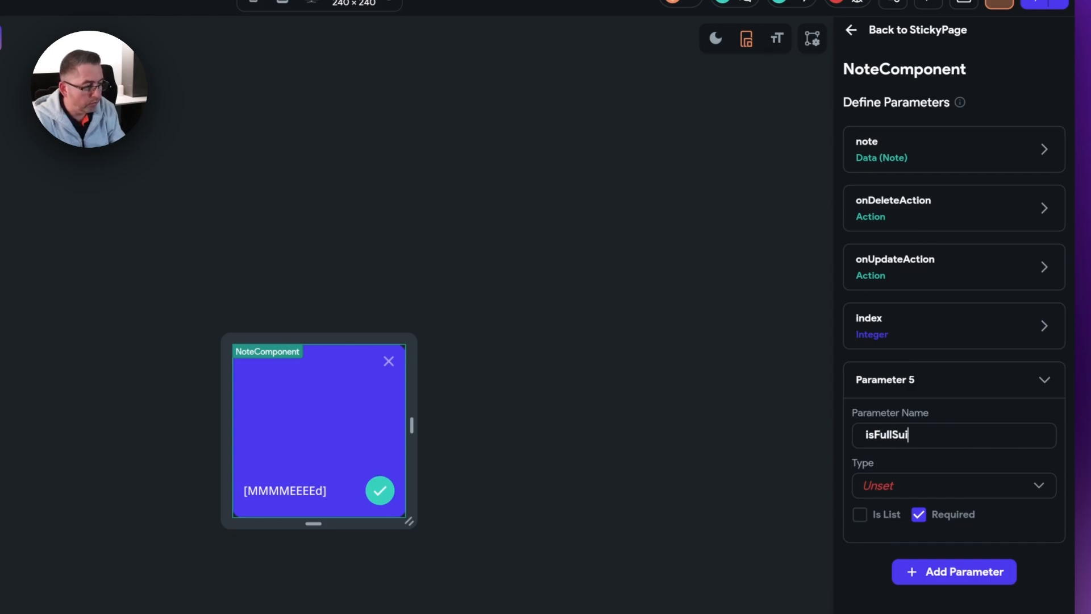
type("ize")
key("BackSpace")
key("BackSpace")
key("BackSpace")
type("ize")
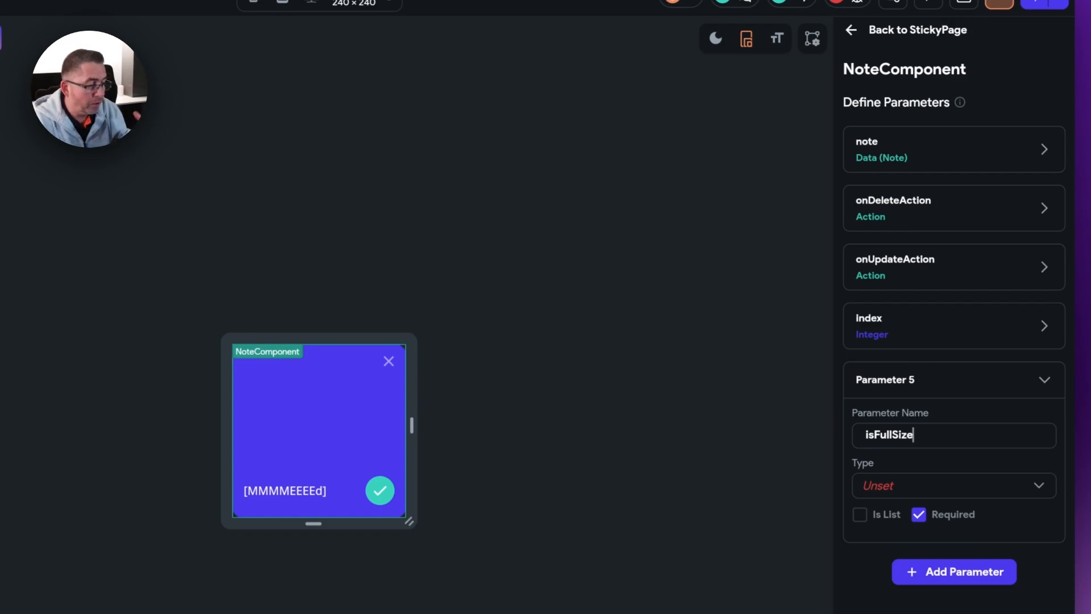
- Make the isFullSize parameter a non-required Boolean with a default value of false
left_click(889, 489)
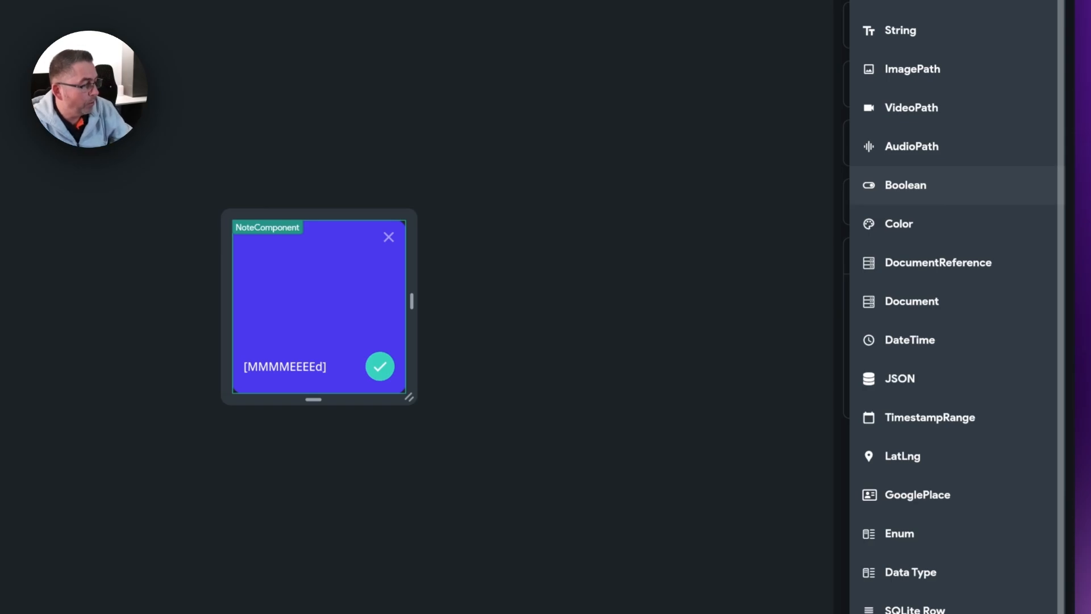
left_click(916, 191)
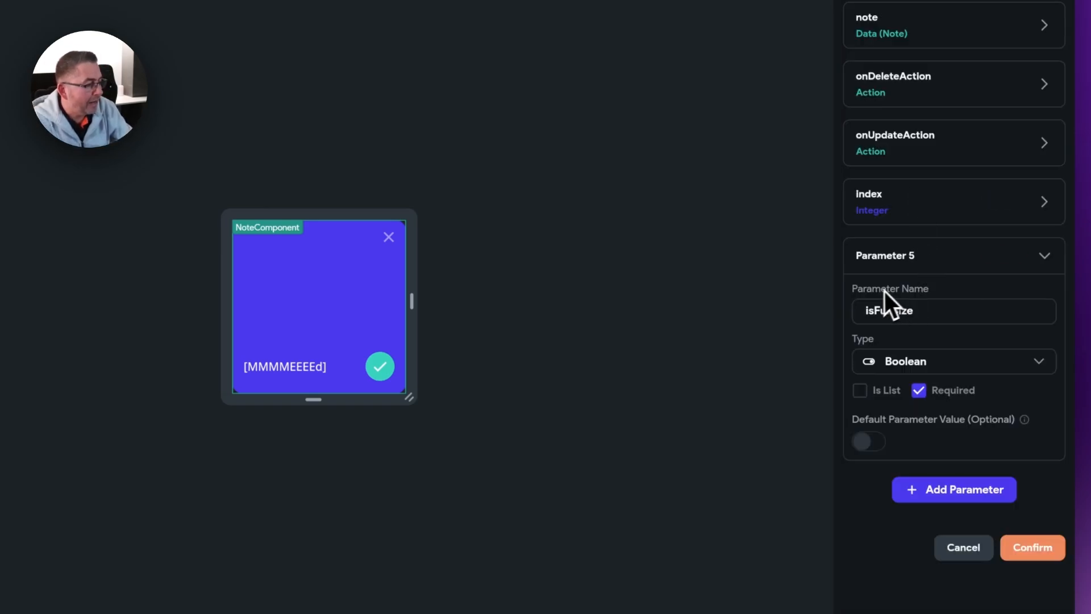
left_click(920, 392)
left_click(868, 442)
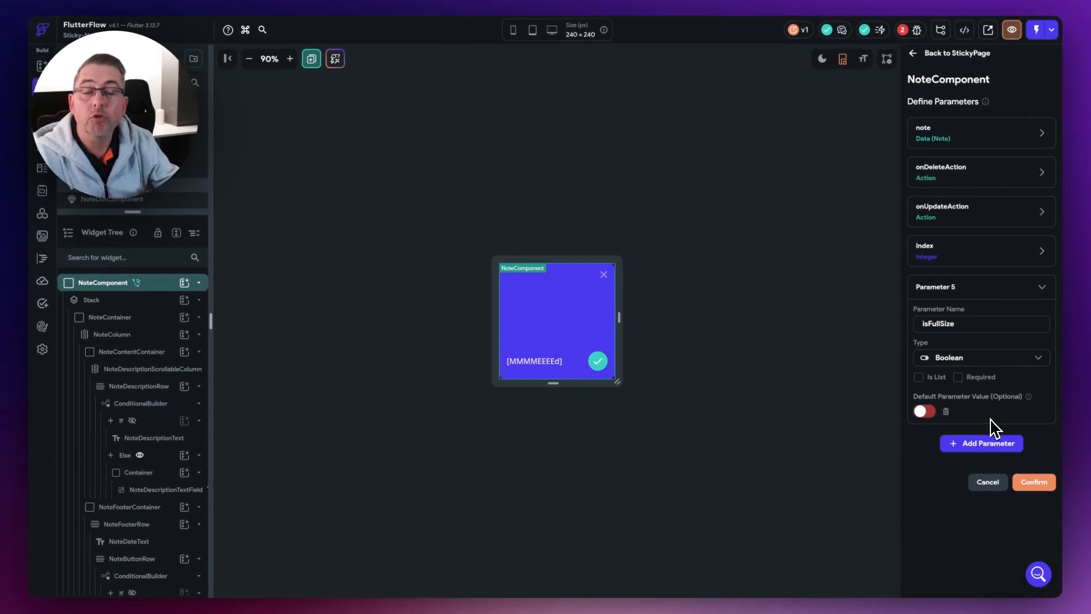
- Save the NoteComponent parameters and make the NoteContainer's width an If/Then/Else conditional value that tests isFullSize
left_click(1034, 483)
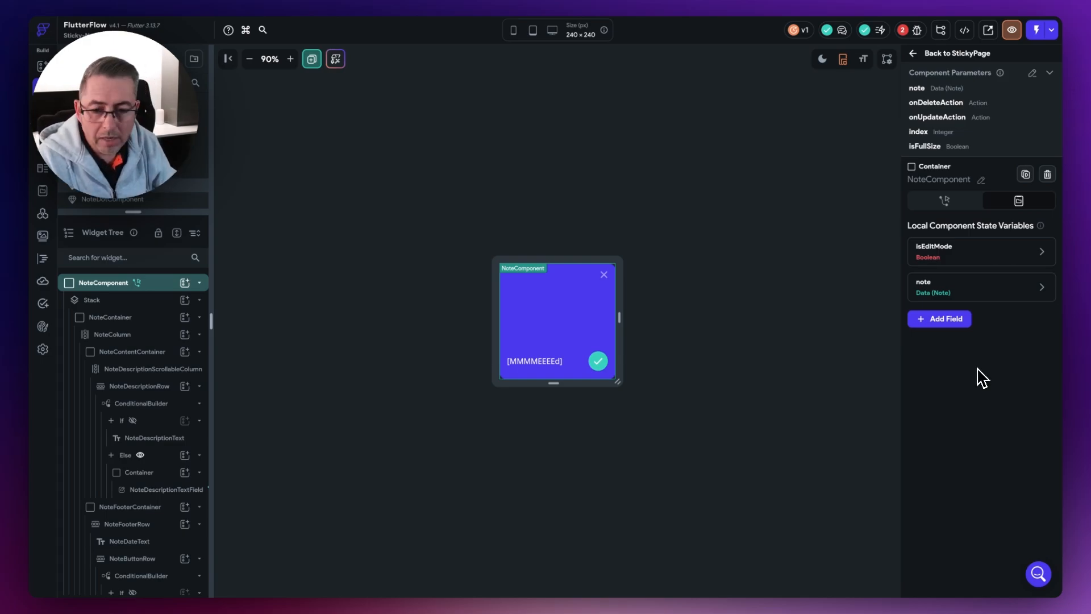
left_click(104, 320)
scroll(982, 446, "down", 2)
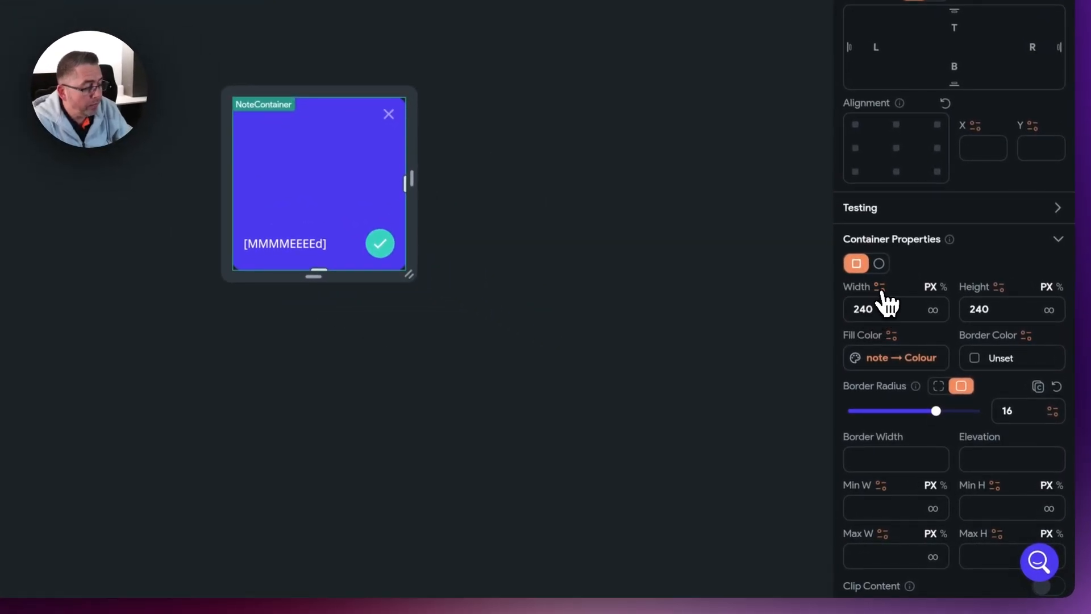
left_click(881, 288)
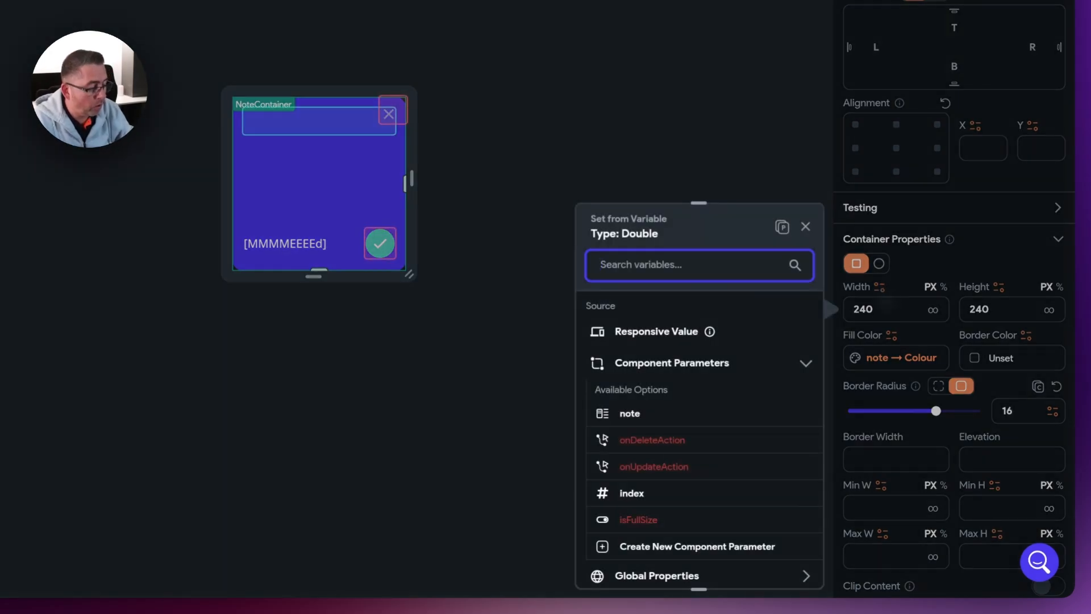
scroll(739, 381, "down", 5)
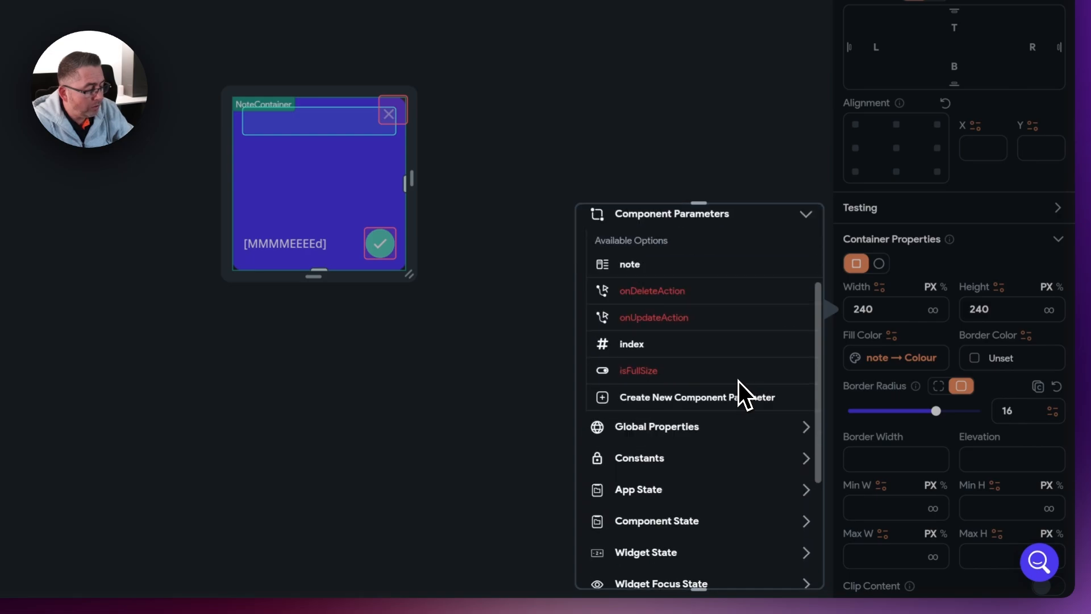
scroll(739, 380, "down", 3)
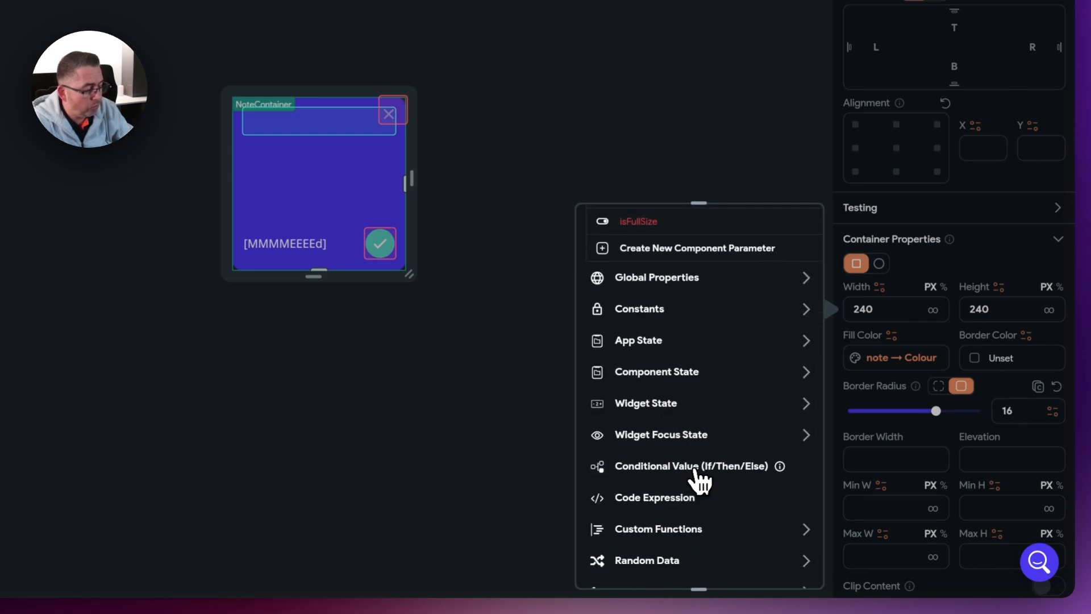
left_click(725, 468)
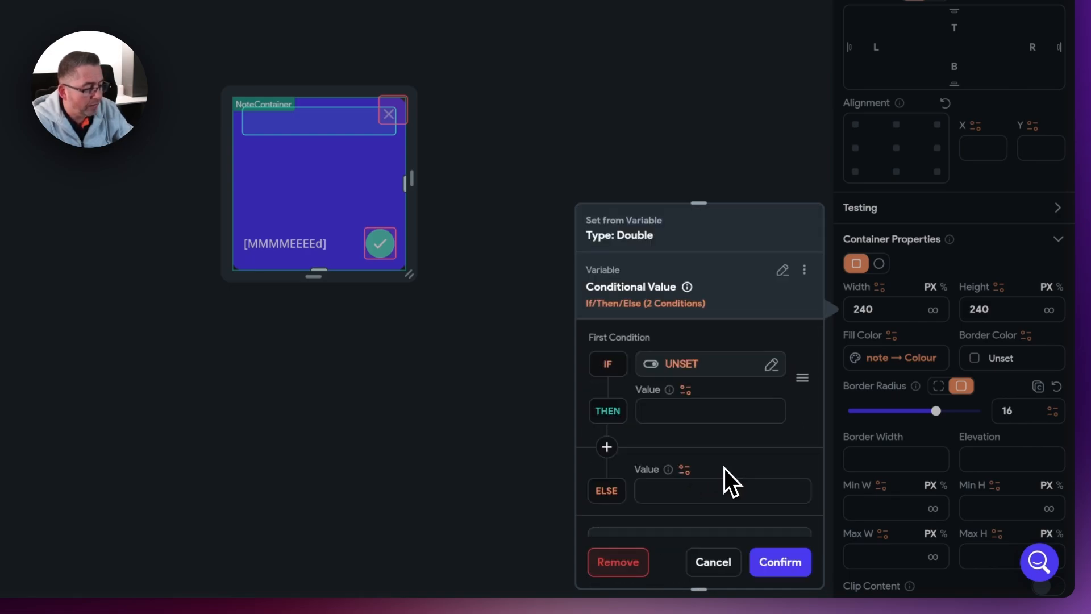
left_click(685, 366)
scroll(492, 347, "down", 2)
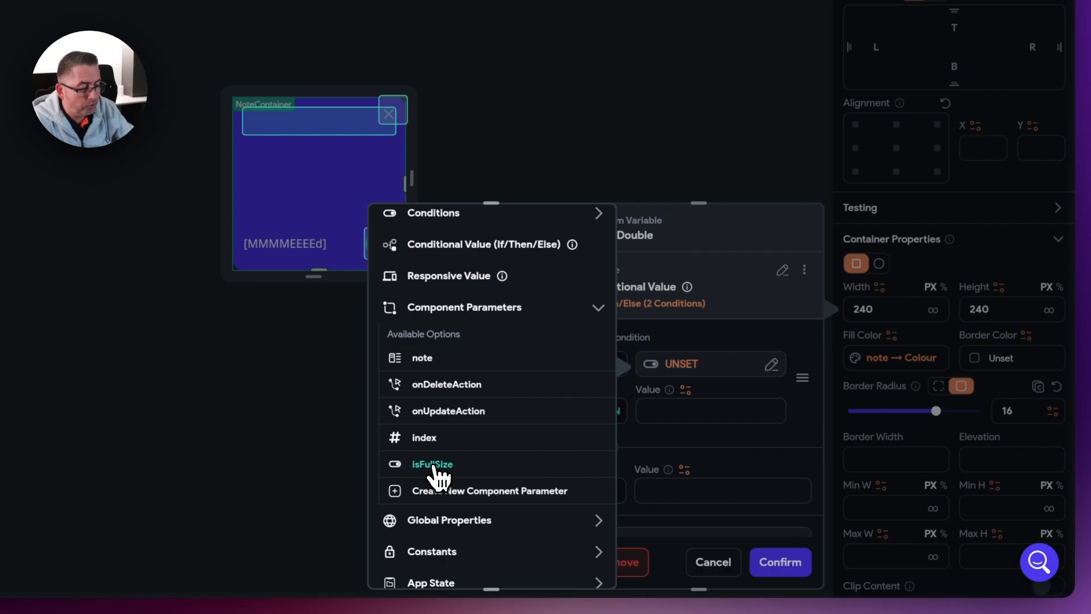
left_click(500, 465)
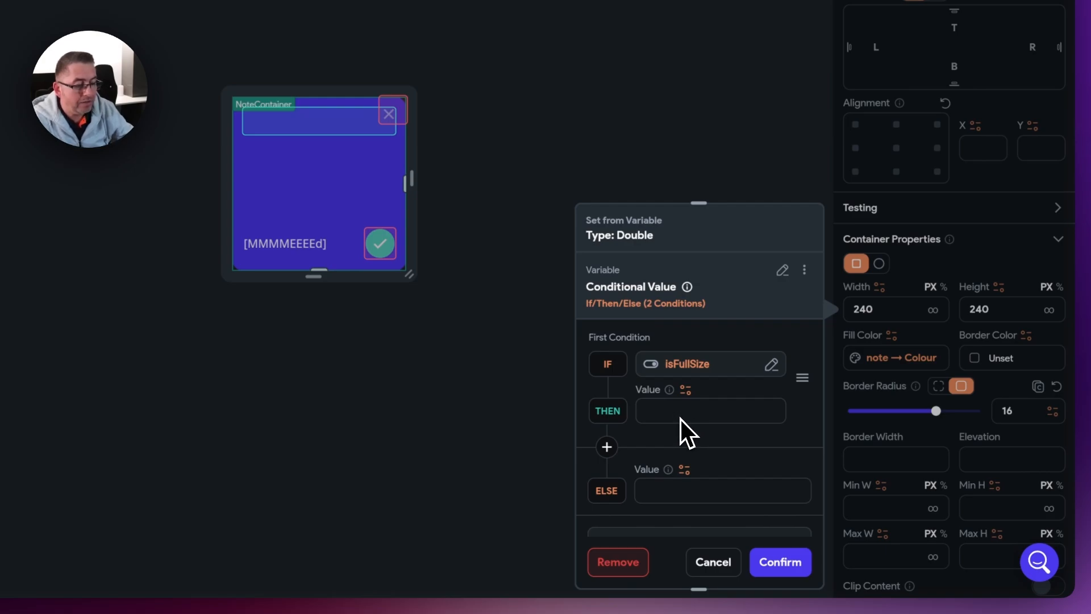
- Set the width condition to return the Infinity constant when isFullSize is true and 240 otherwise, and confirm it
left_click(648, 492)
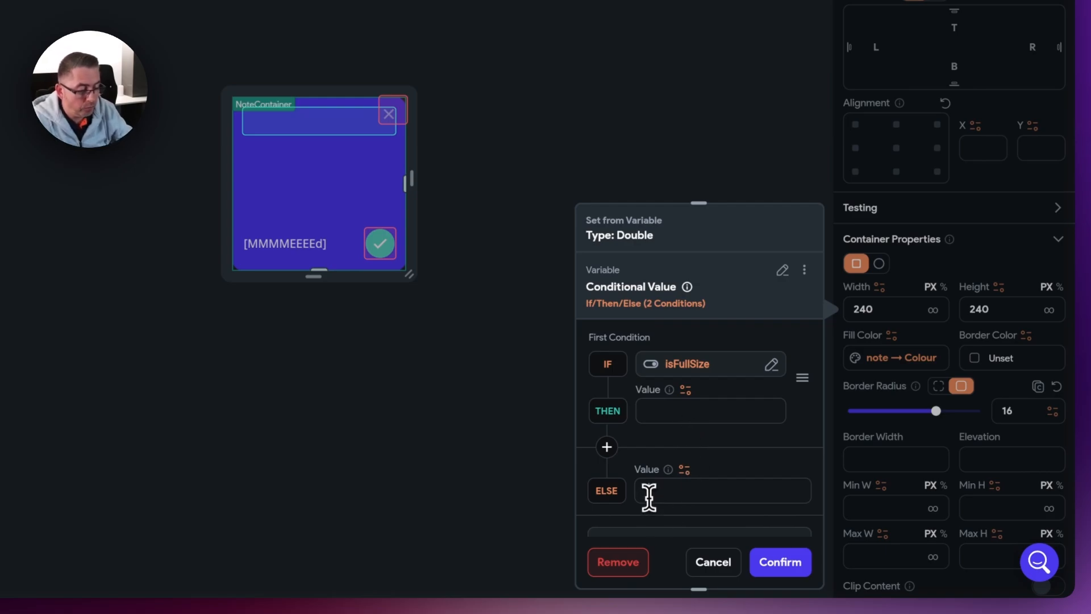
type("240")
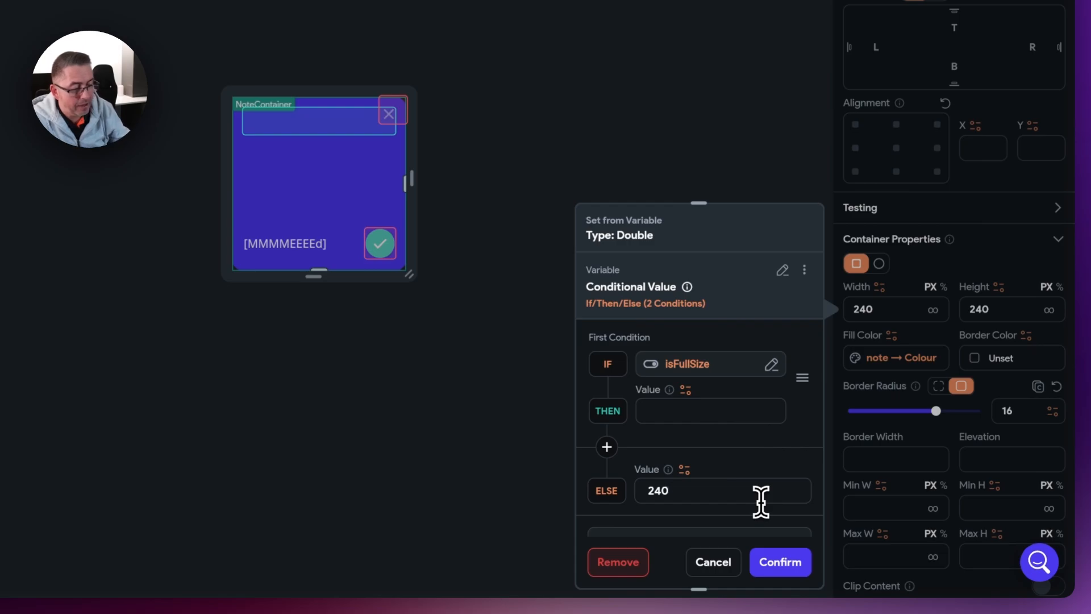
left_click(687, 392)
scroll(478, 418, "down", 3)
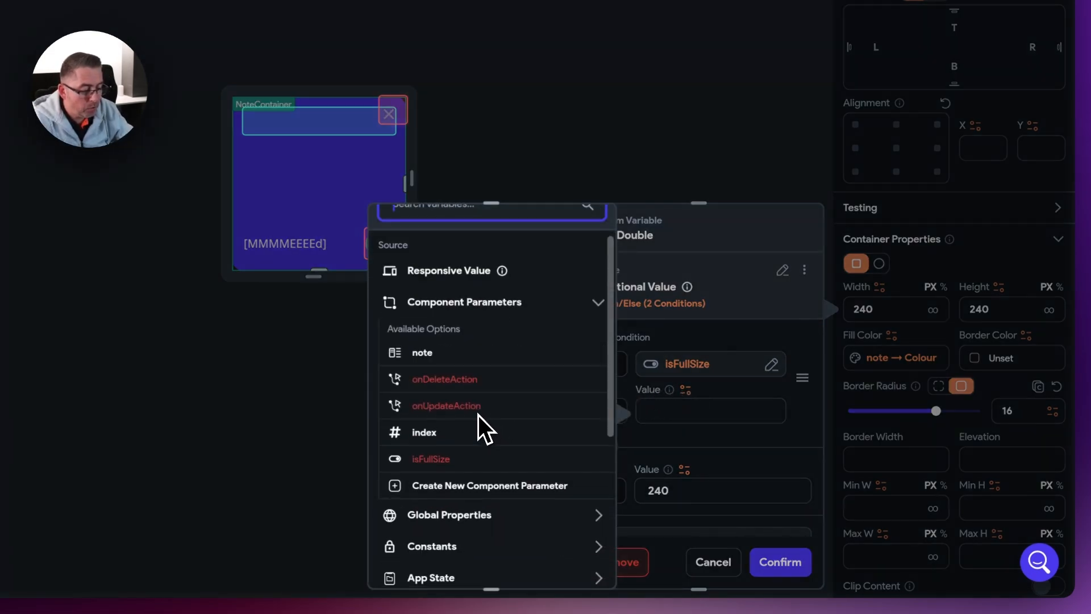
left_click(454, 486)
scroll(480, 475, "down", 9)
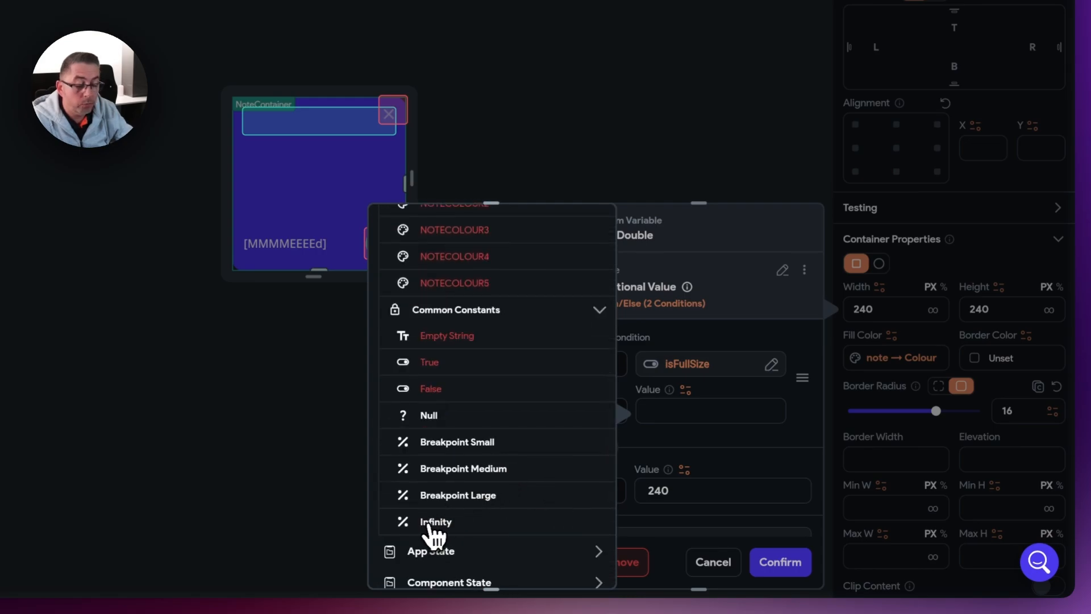
left_click(437, 524)
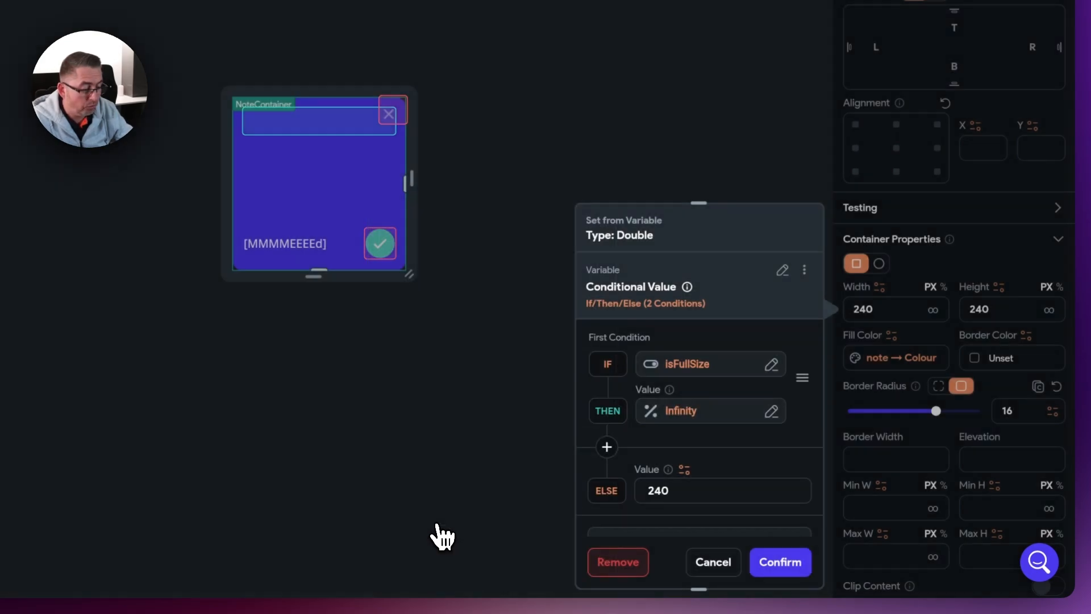
left_click(780, 566)
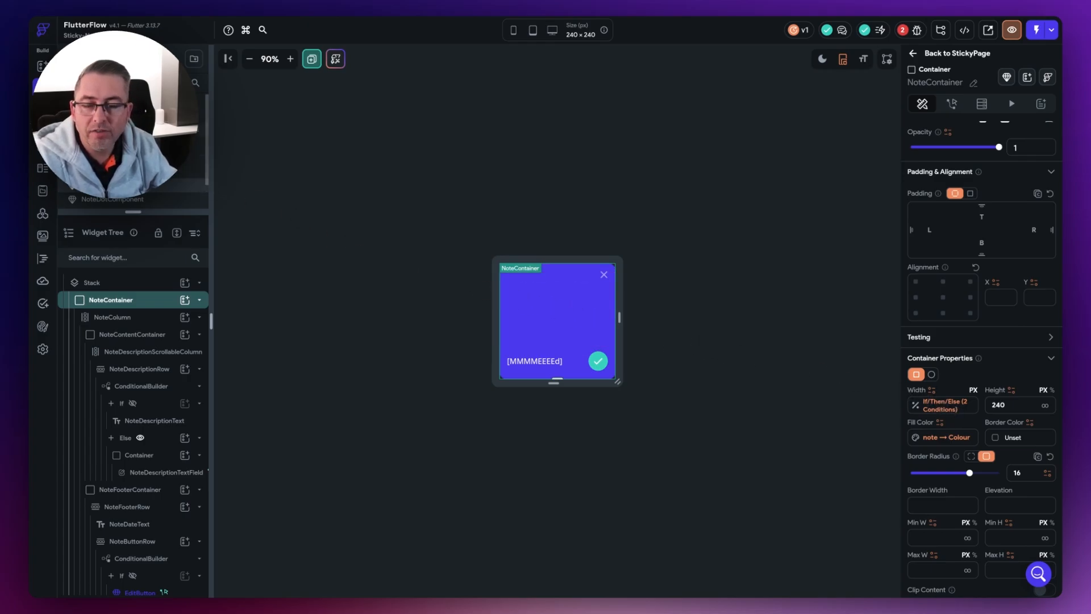
- Enable isFullSize on the NoteComponent instance placed in the StickyPage
left_click(123, 130)
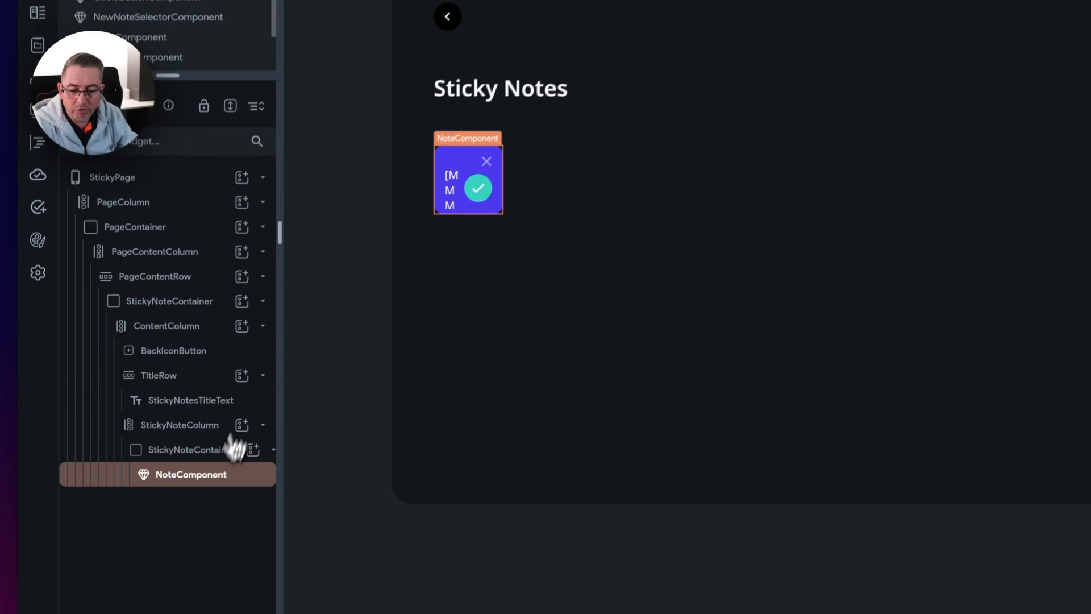
left_click(196, 475)
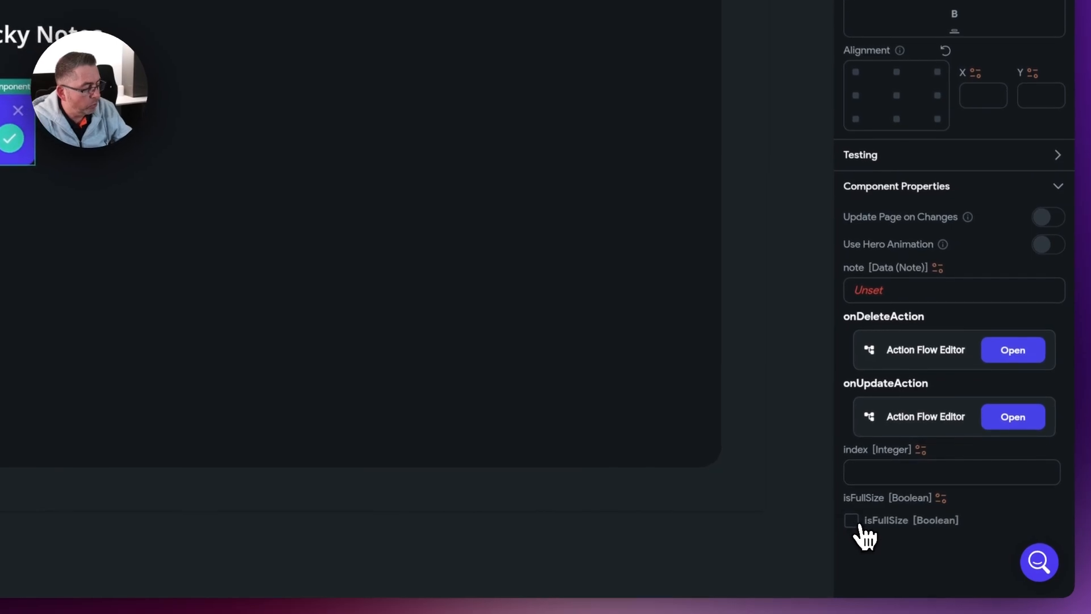
left_click(852, 522)
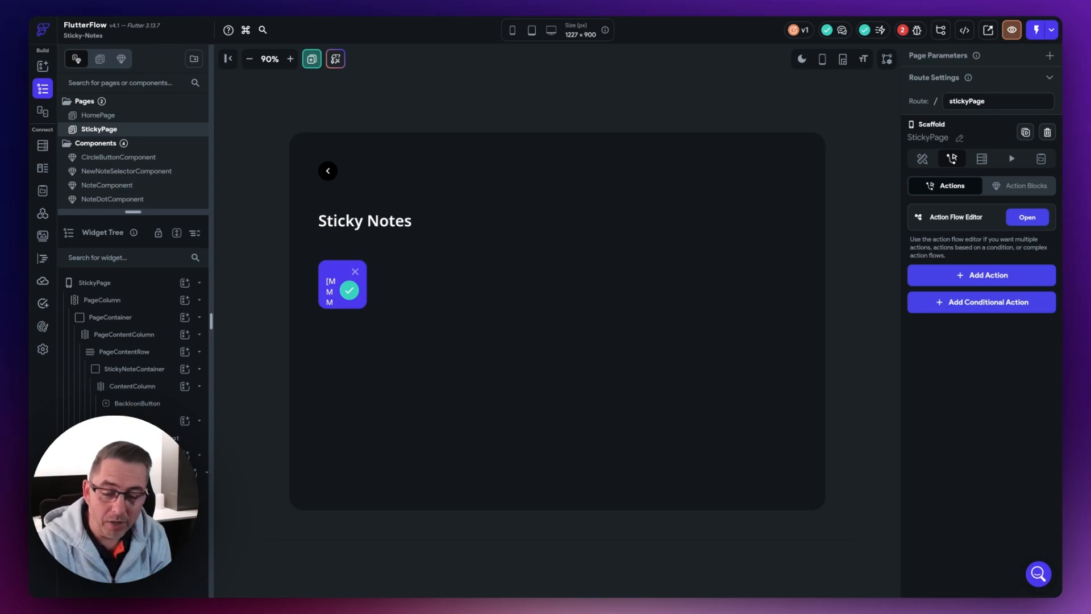
- Add a required Integer page parameter named index to the StickyPage
left_click(850, 284)
left_click(99, 286)
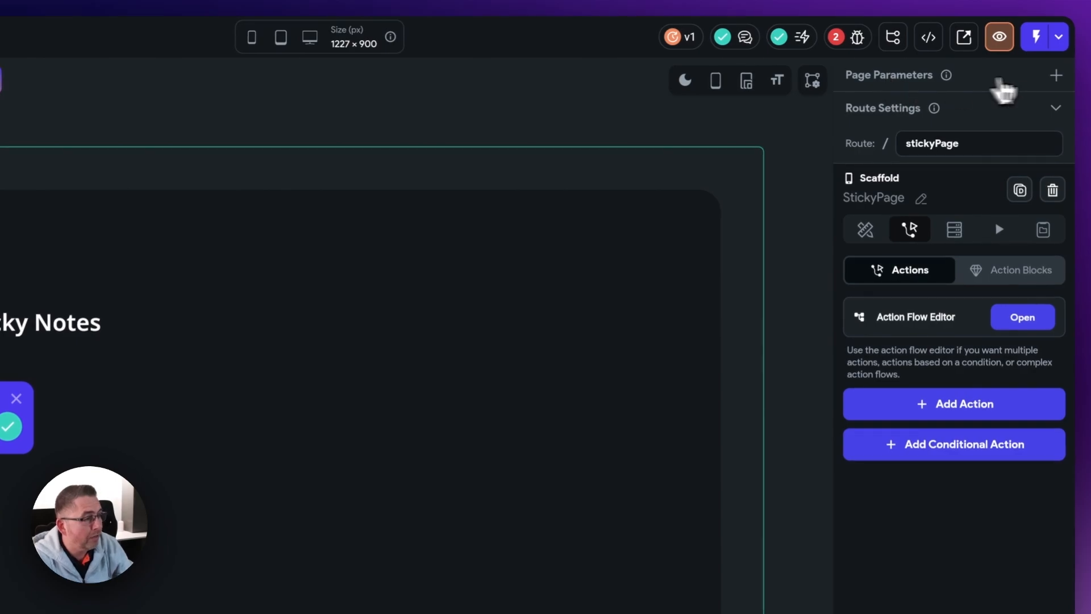
left_click(1056, 75)
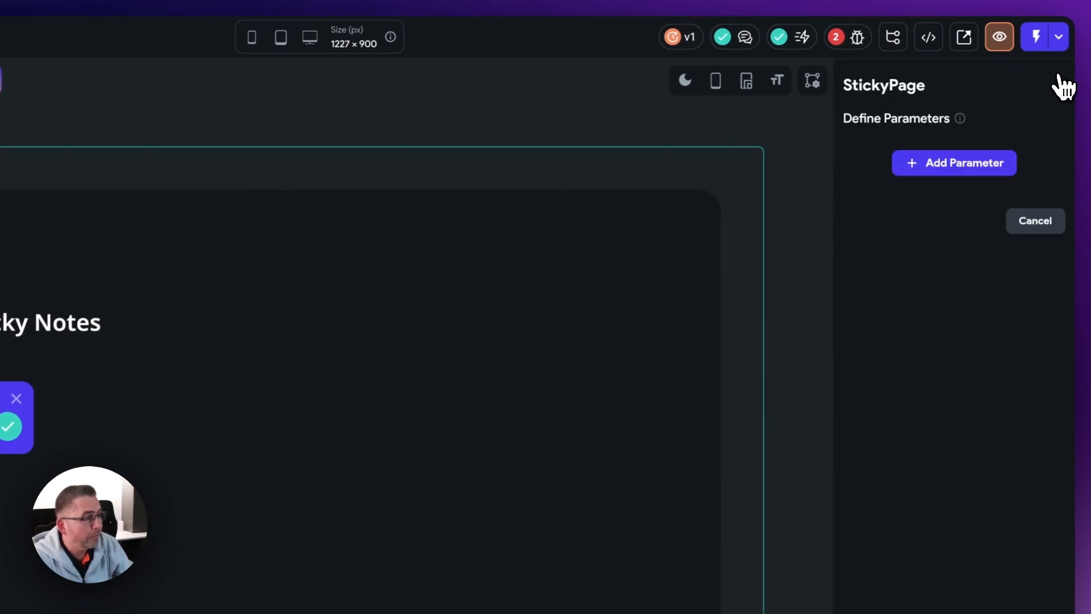
left_click(949, 166)
left_click(926, 219)
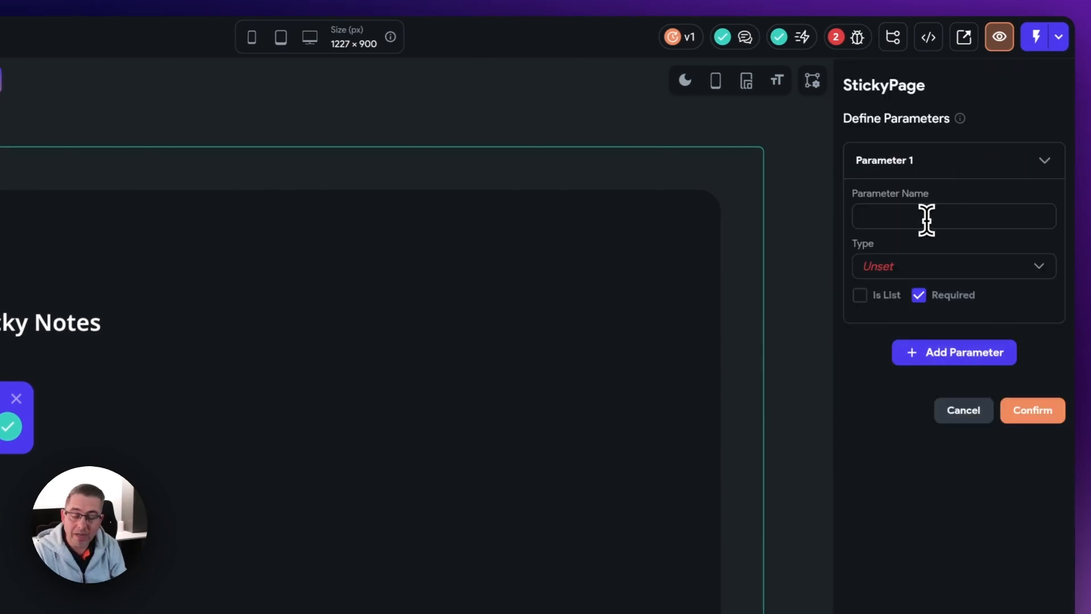
type("index")
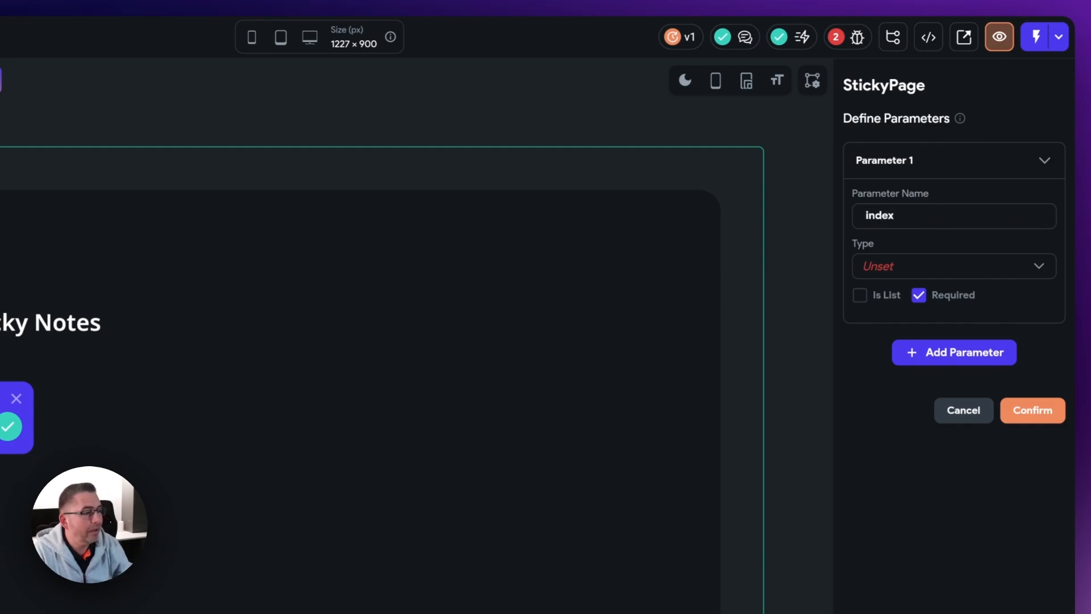
left_click(945, 270)
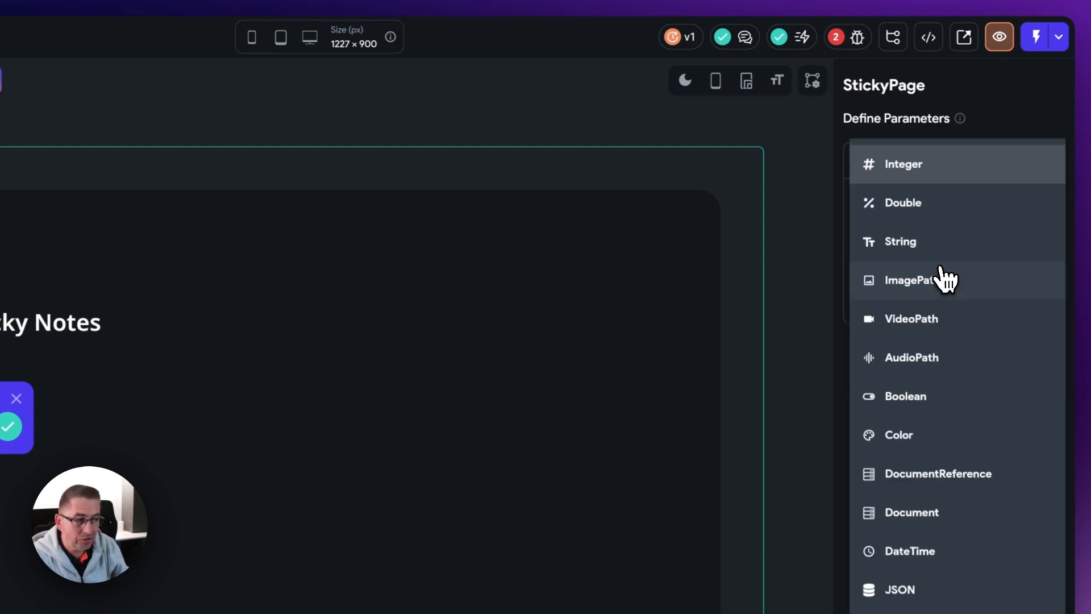
left_click(889, 168)
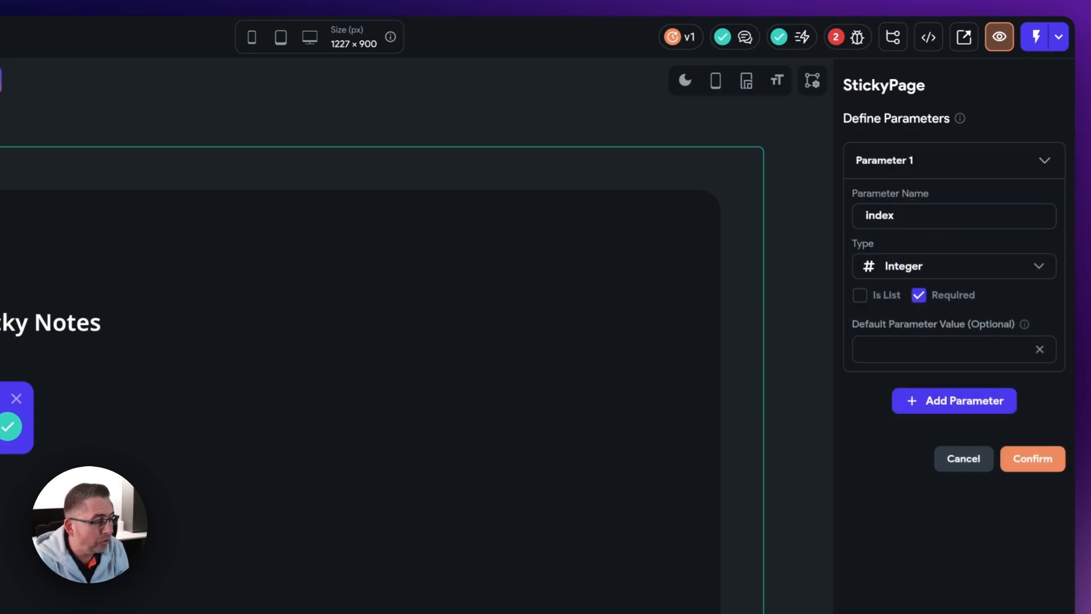
left_click(1026, 462)
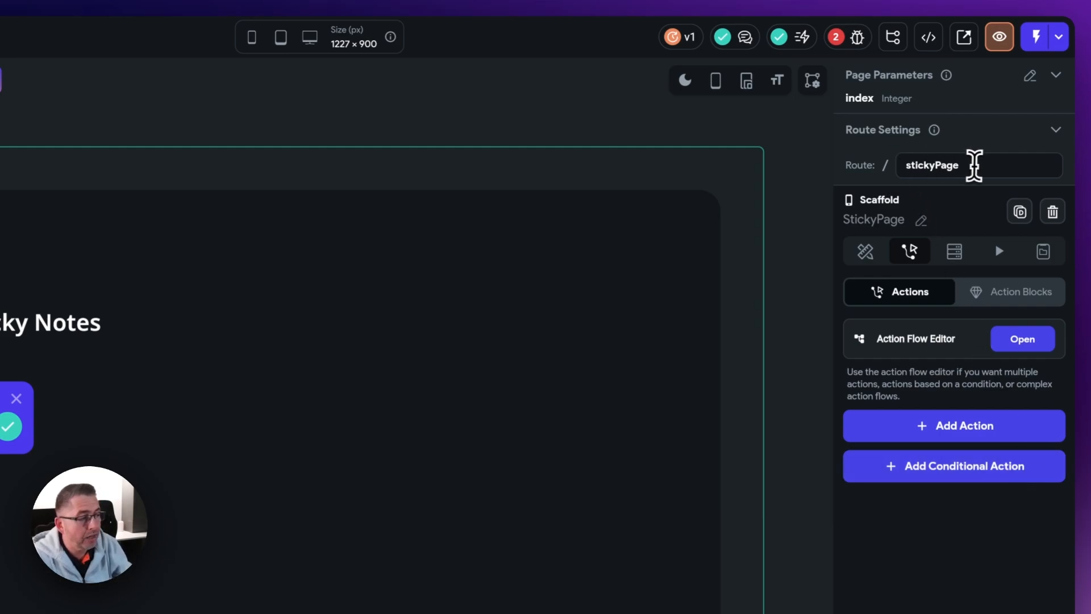
left_click_drag(982, 166, 911, 163)
left_click(983, 165)
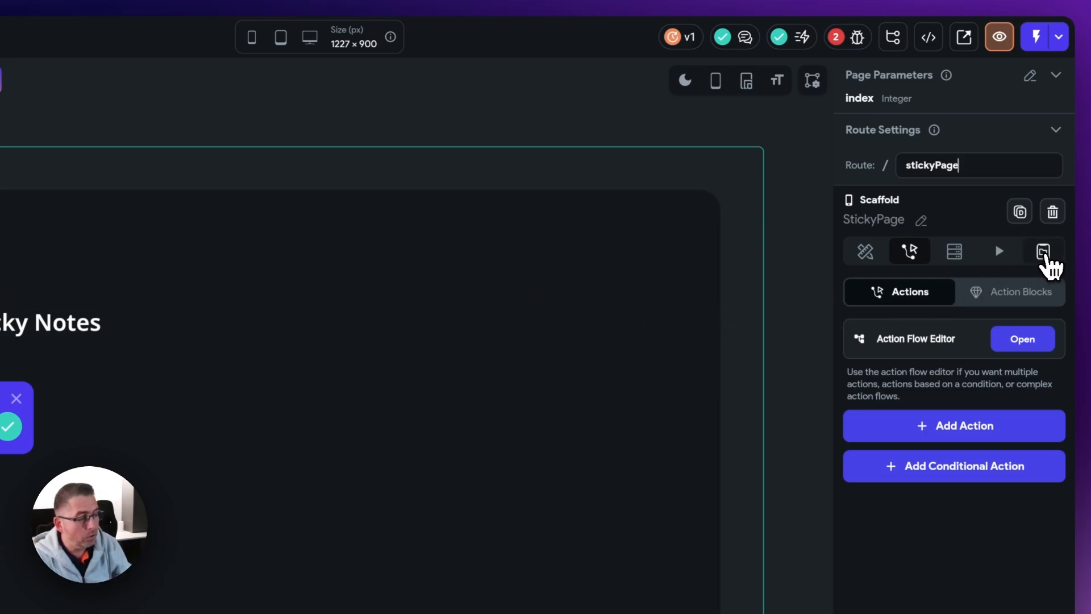
- Add a local page state variable named note to the StickyPage, using the Note data type
left_click(1044, 253)
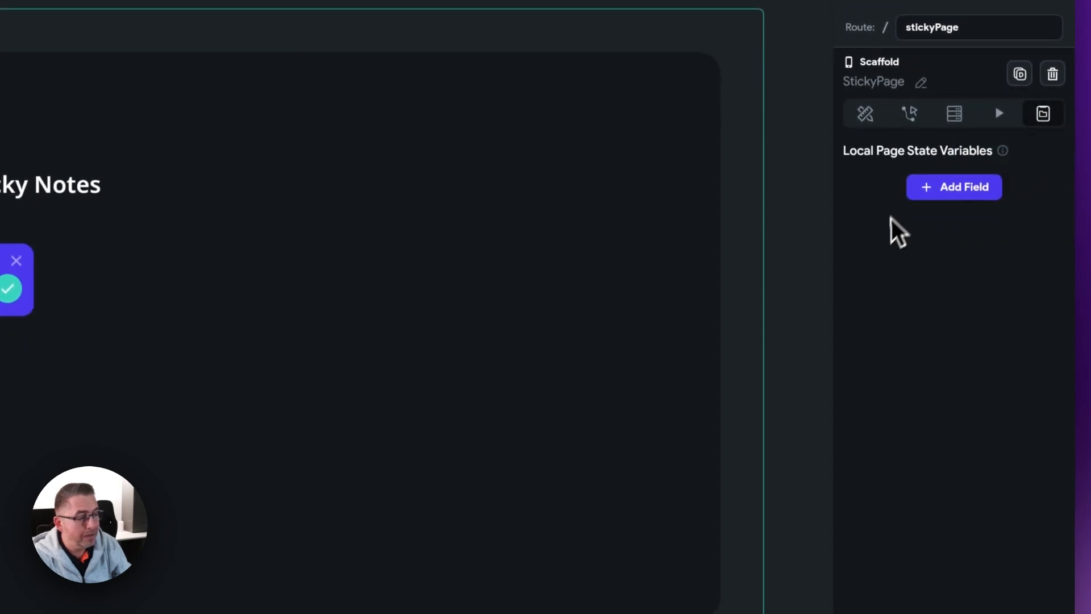
left_click(944, 195)
left_click(919, 246)
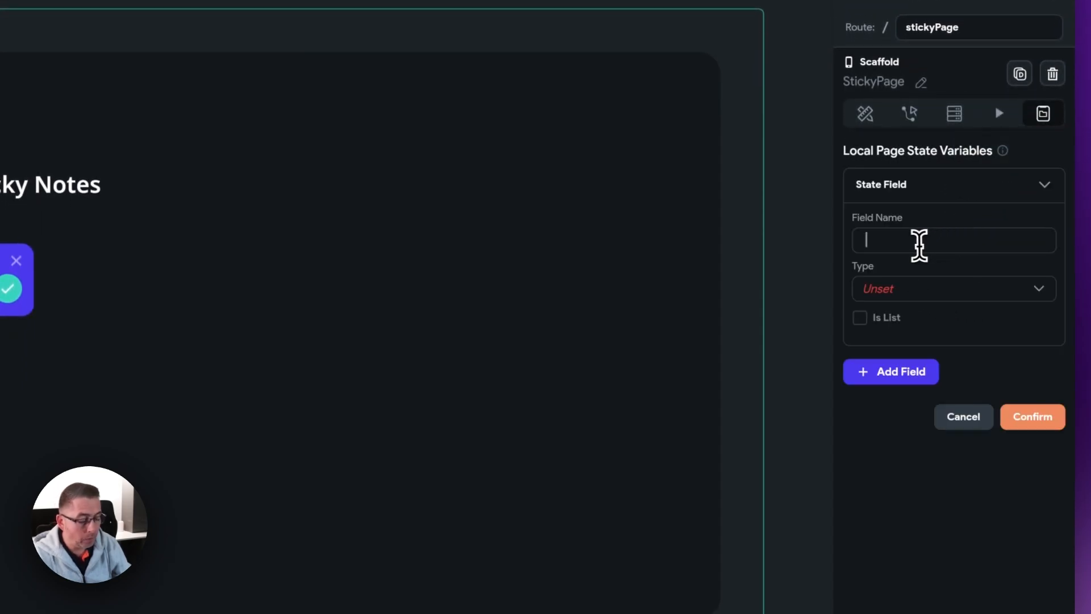
type("note")
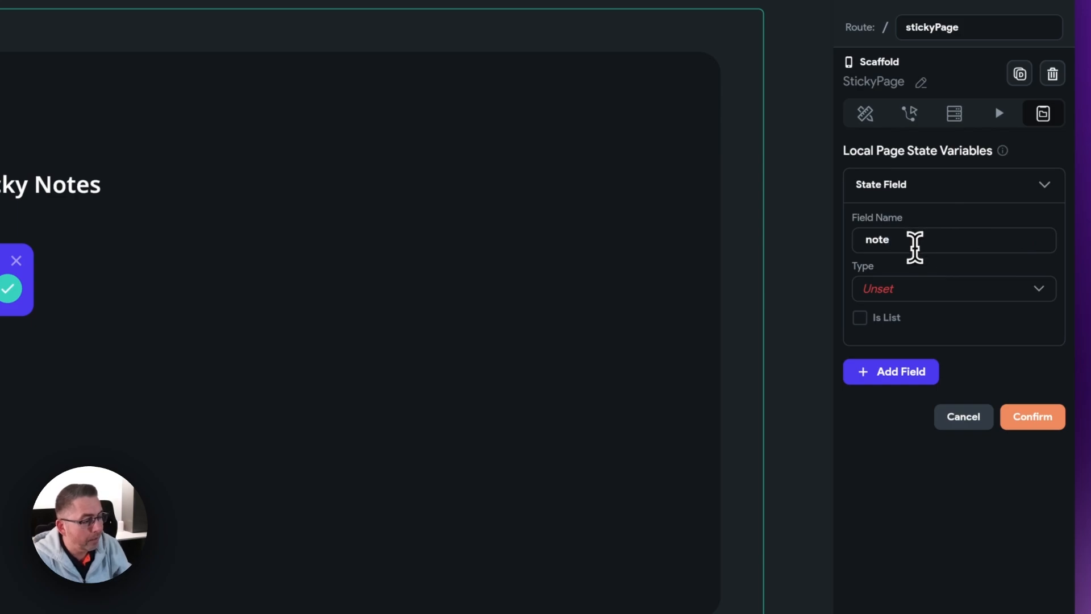
left_click(921, 291)
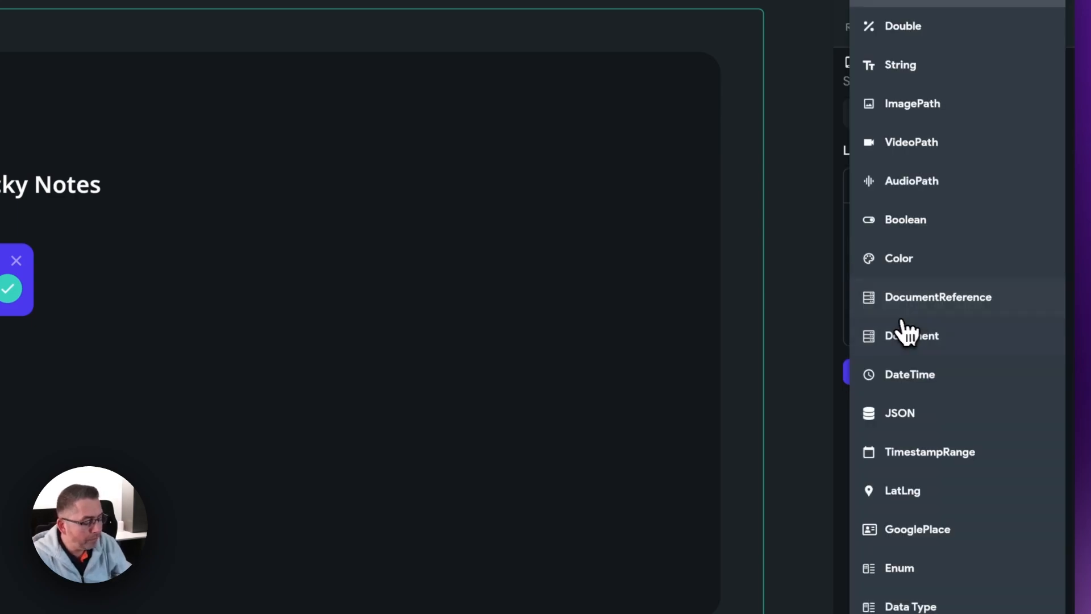
left_click(913, 606)
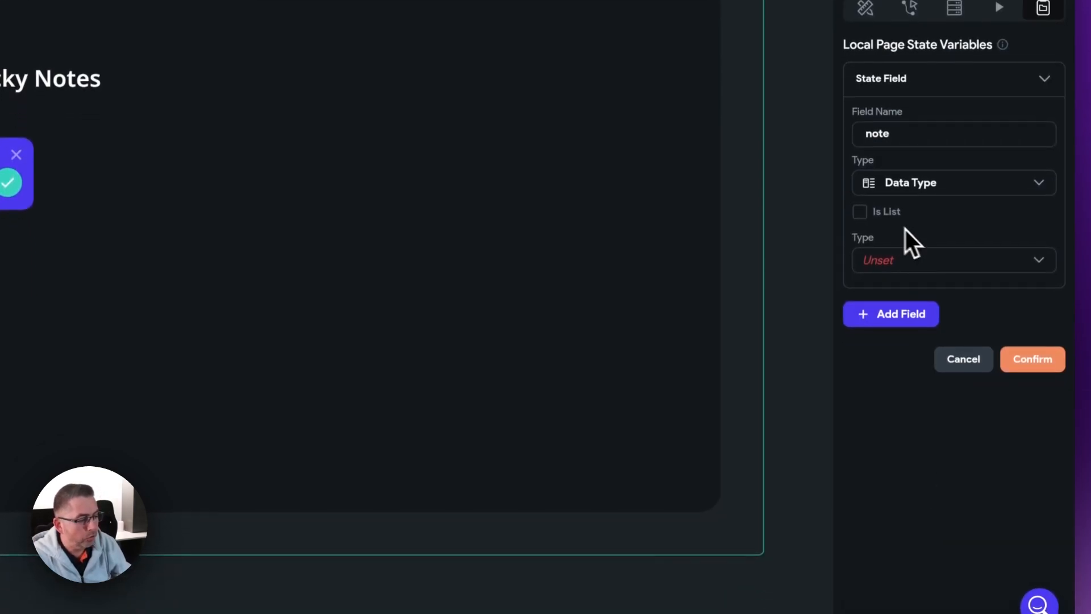
left_click(908, 263)
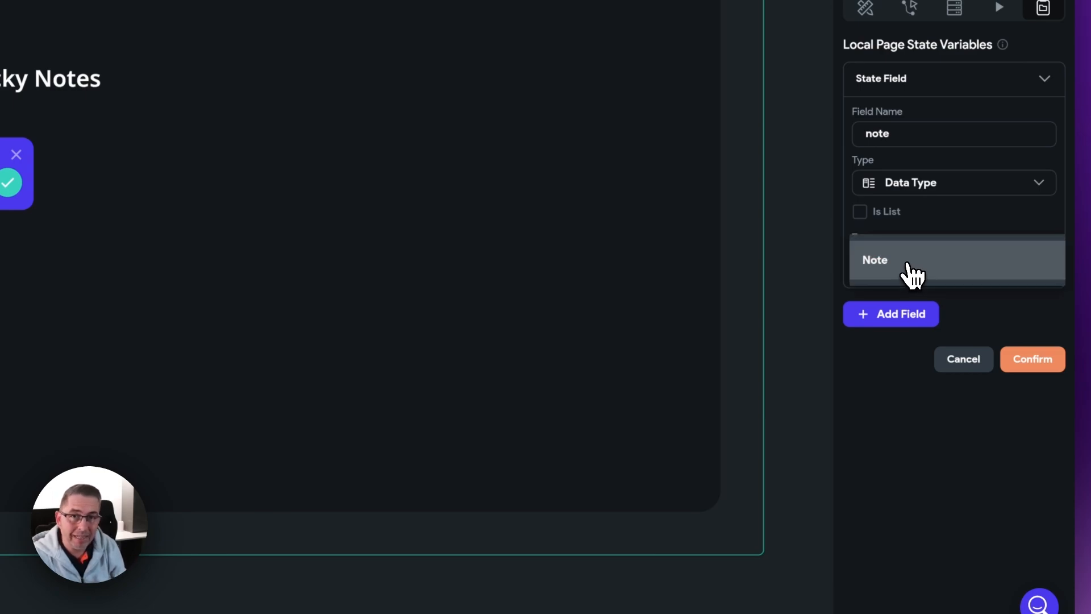
left_click(908, 268)
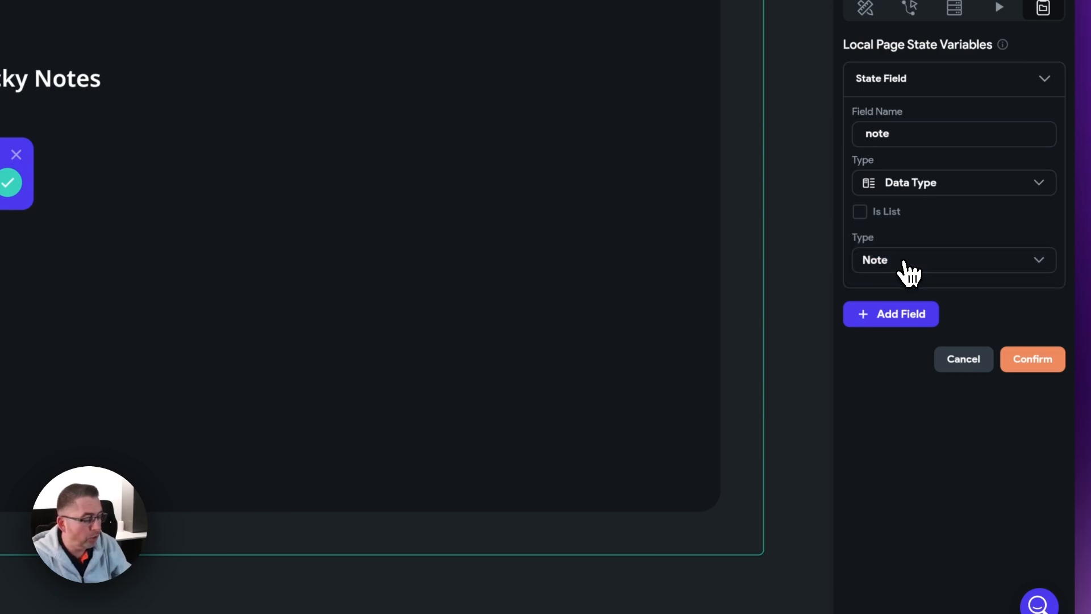
left_click(1033, 361)
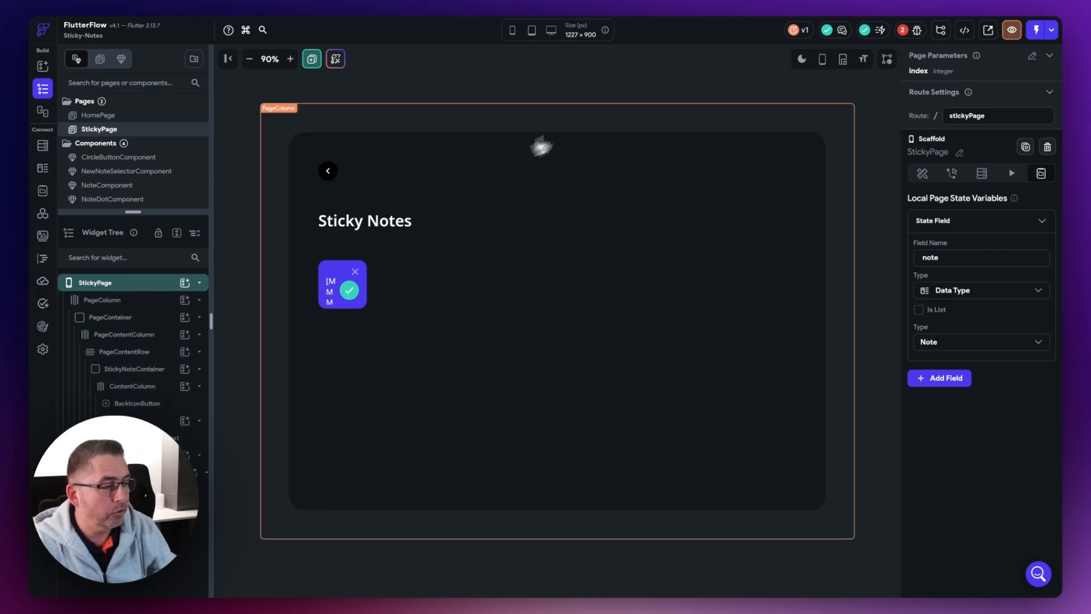
- Add an Update Page State action to the StickyPage's On Page Load trigger
left_click(923, 173)
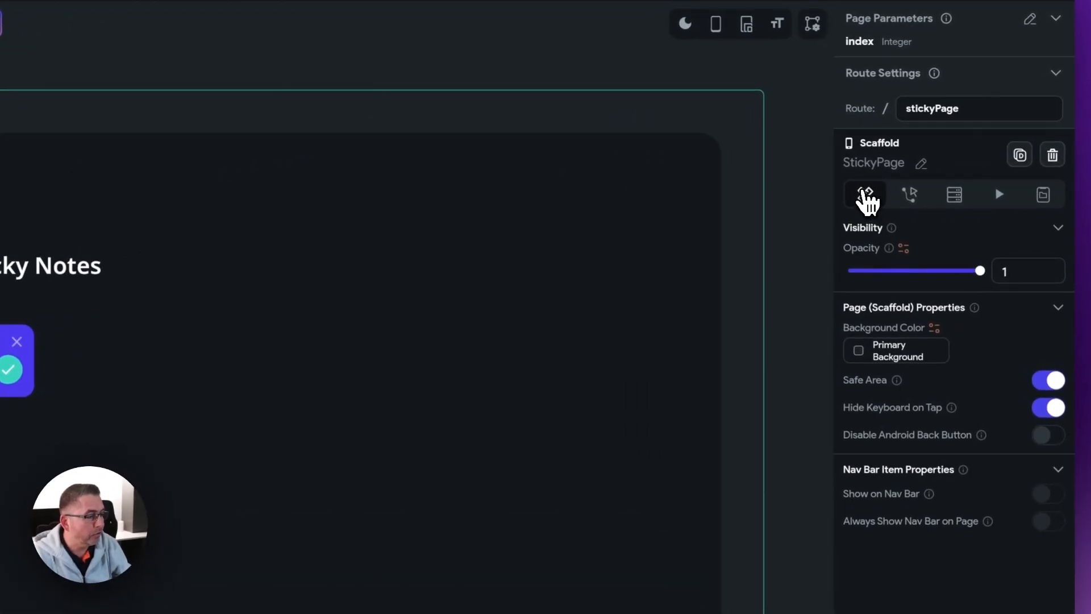
left_click(910, 195)
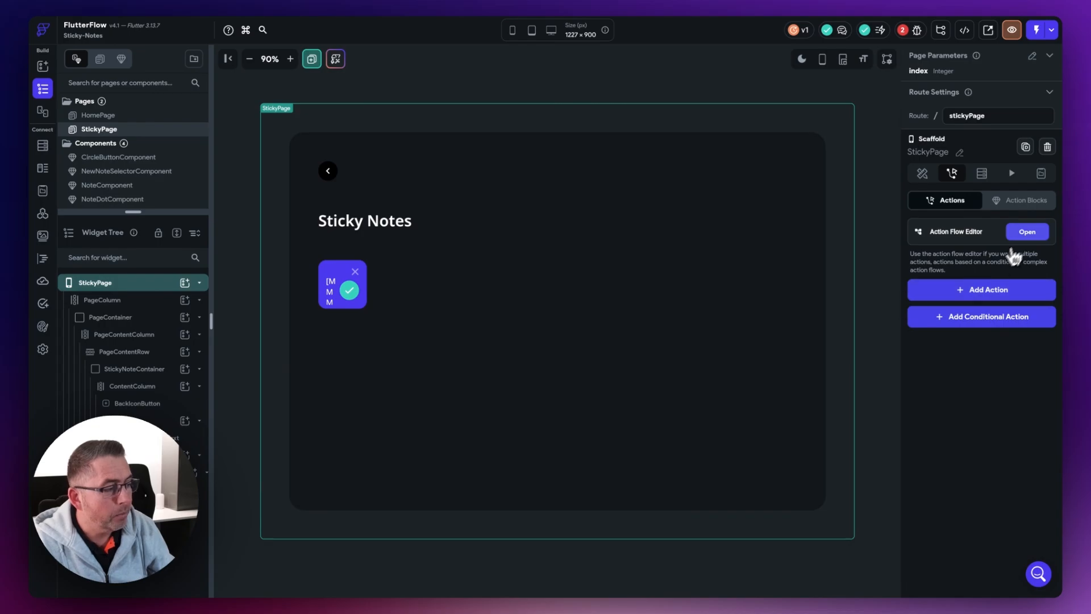
left_click(1026, 234)
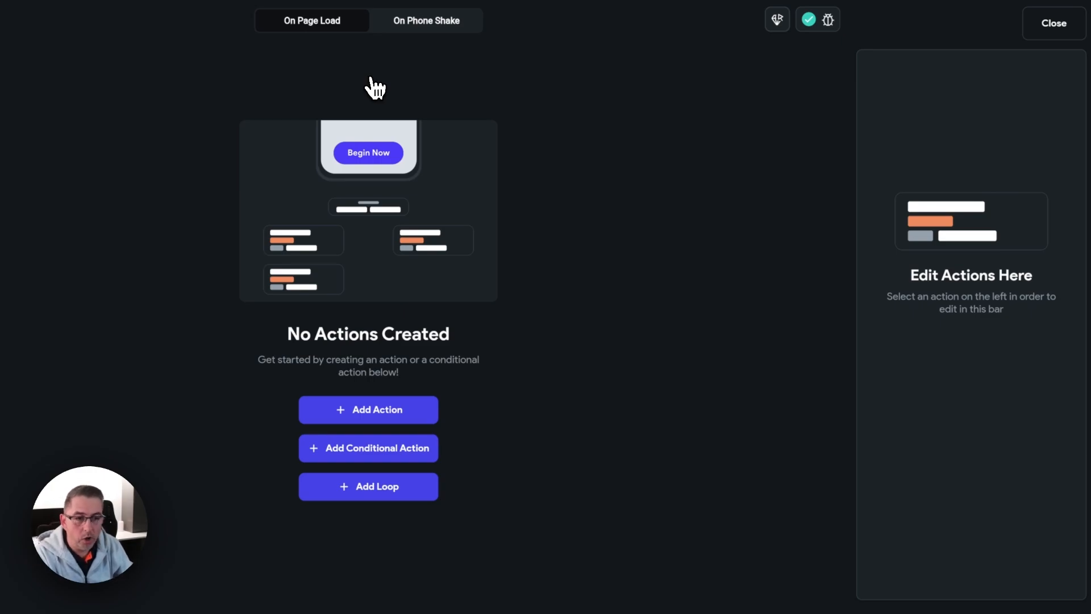
left_click(369, 410)
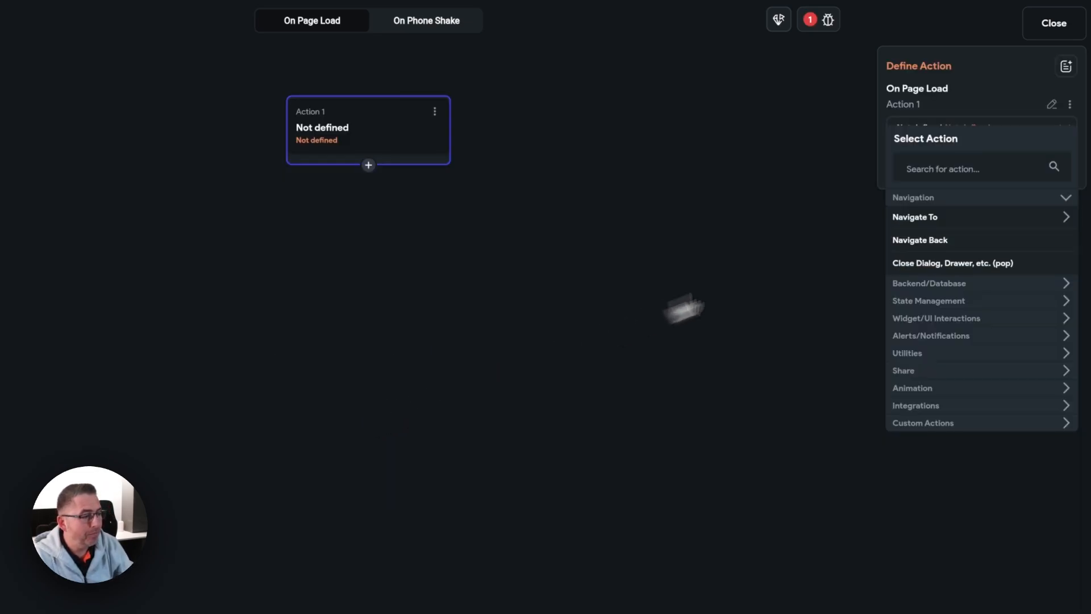
left_click(924, 171)
type("state")
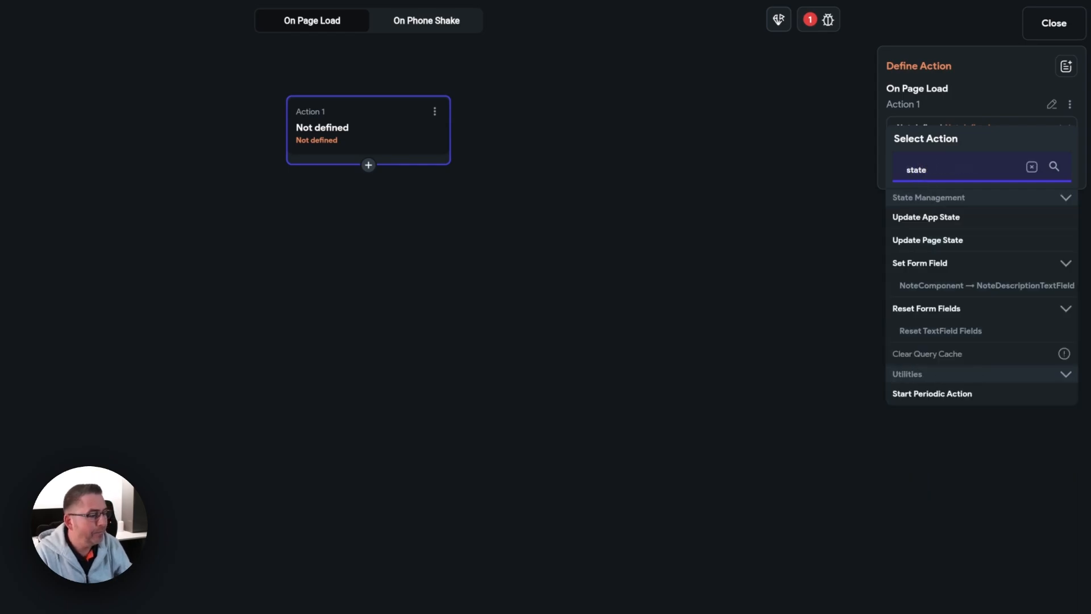
left_click(926, 242)
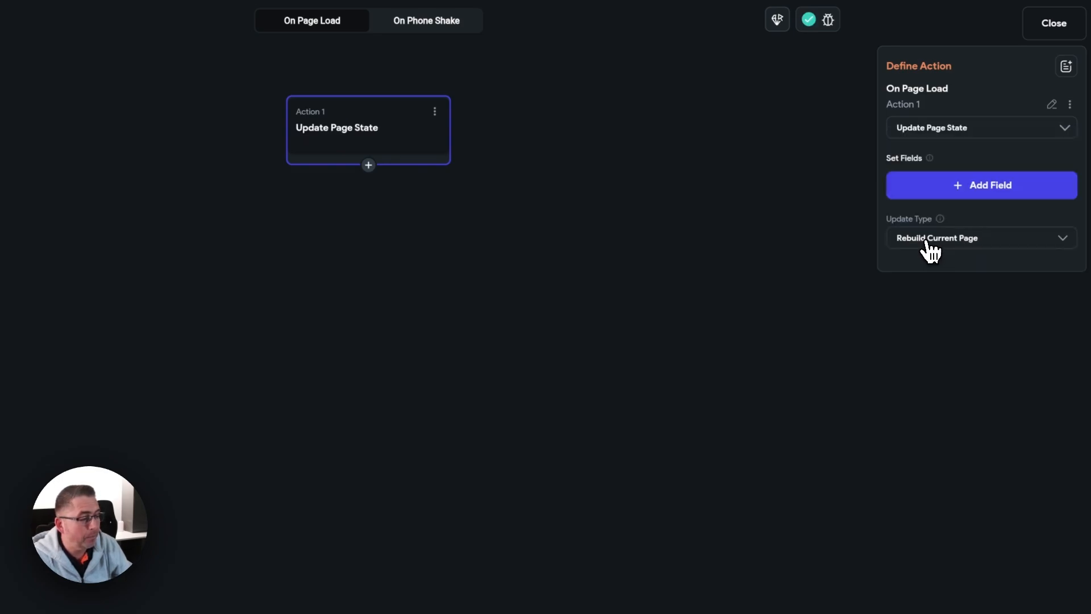
- Add the note field to the Update Page State action with the update type Set Value
left_click(996, 194)
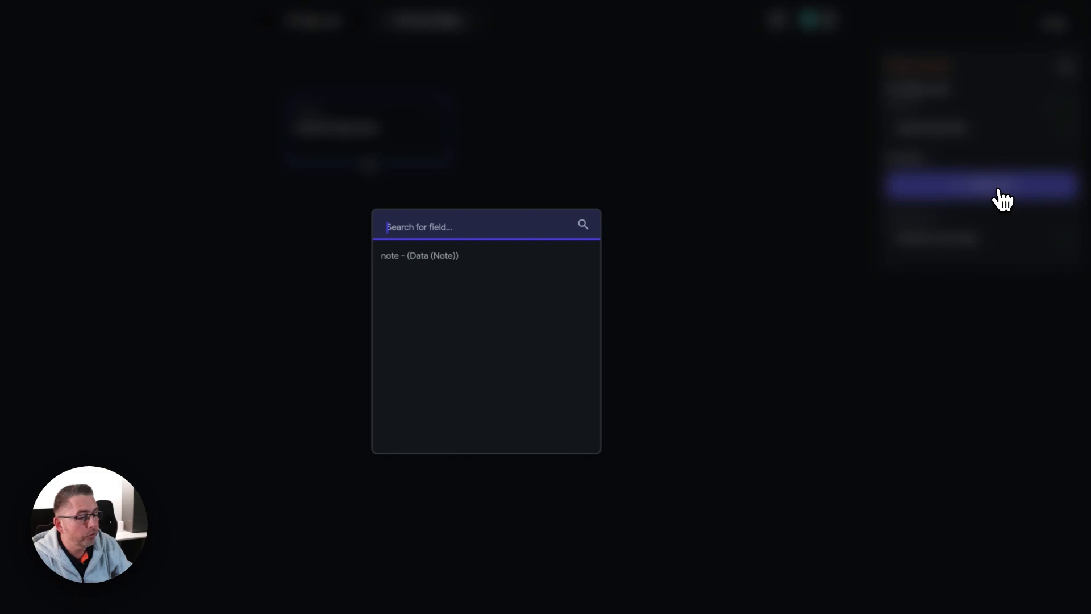
left_click(420, 257)
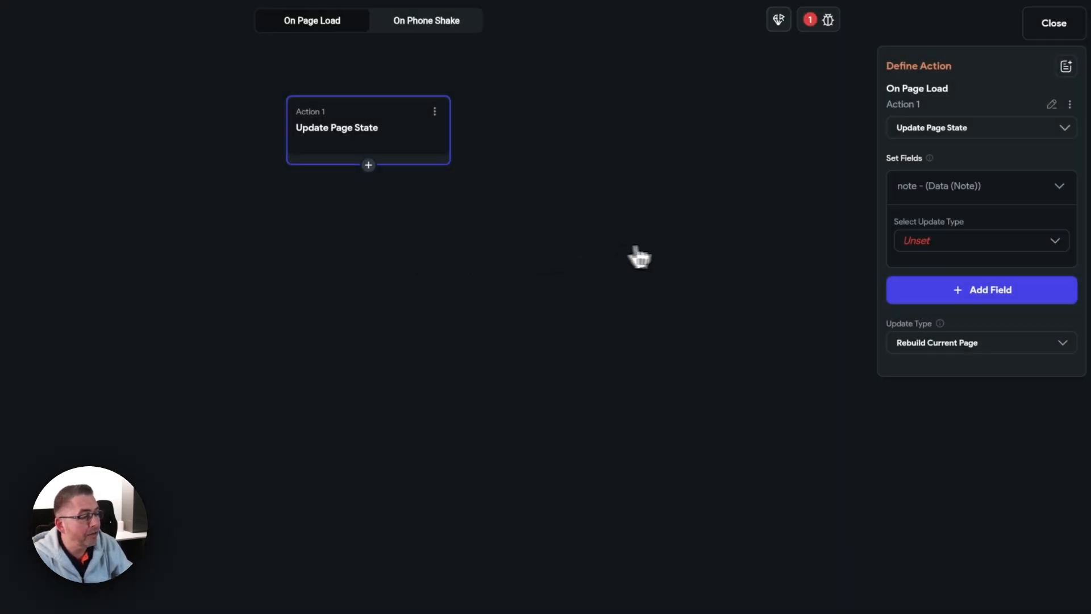
left_click(918, 250)
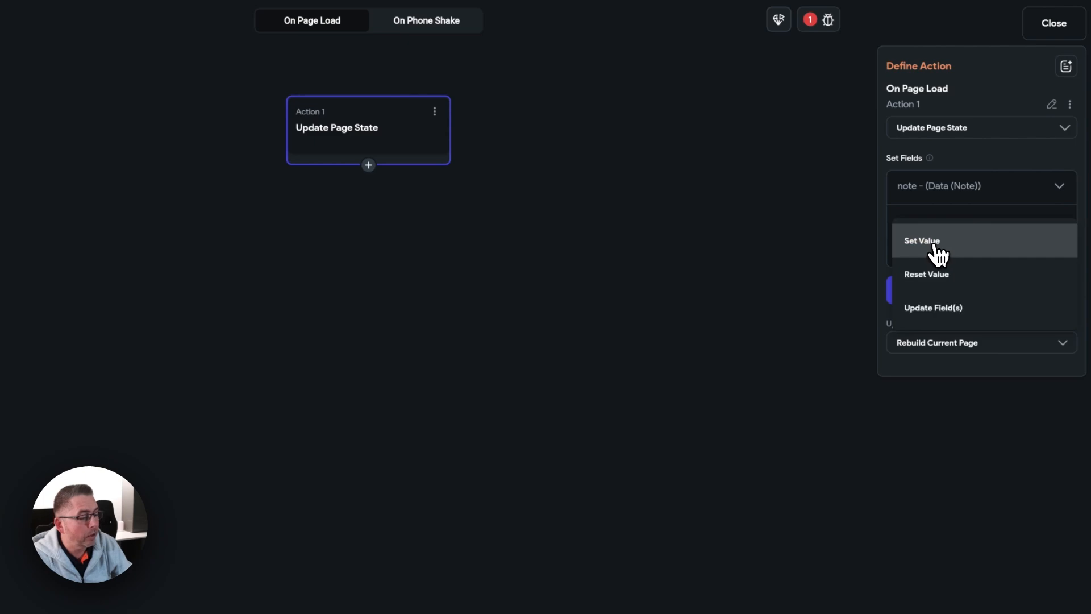
left_click(939, 251)
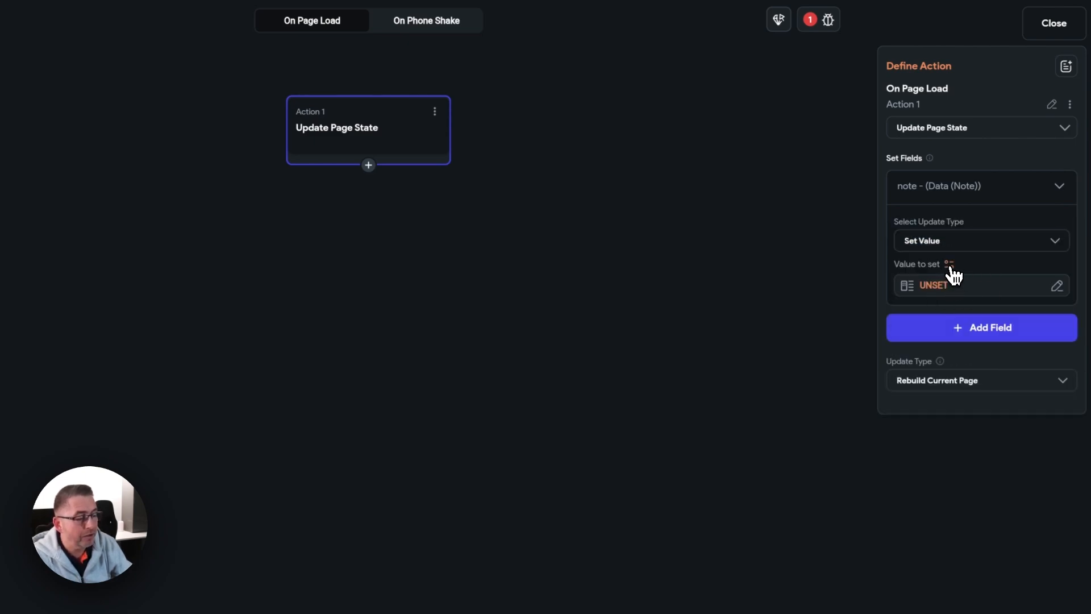
- Source the note field's value from the app state notes list using the Item at Index option
left_click(950, 265)
scroll(784, 341, "down", 2)
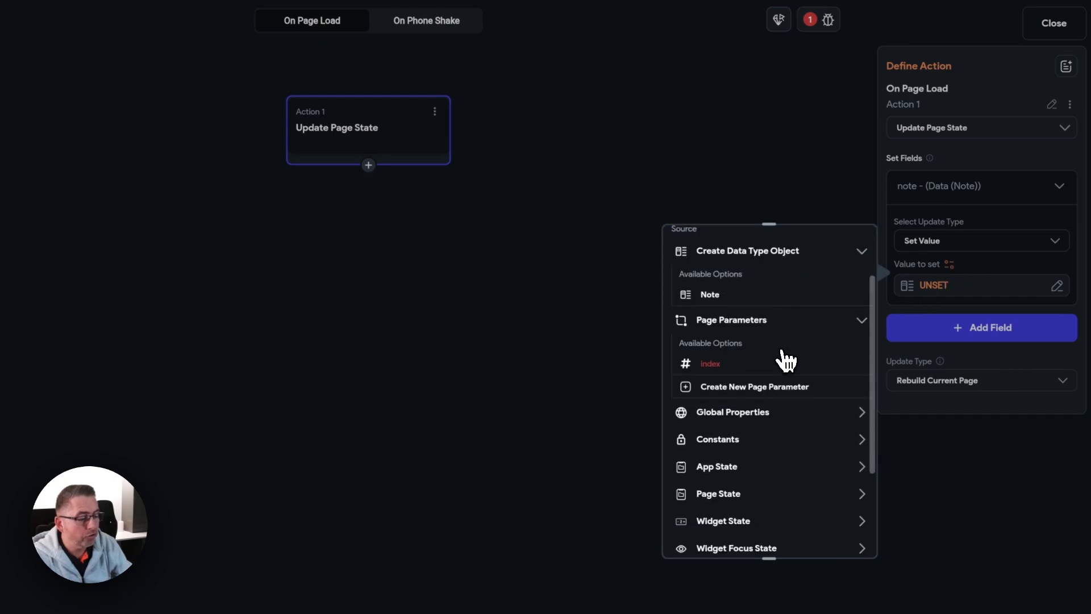
left_click(739, 460)
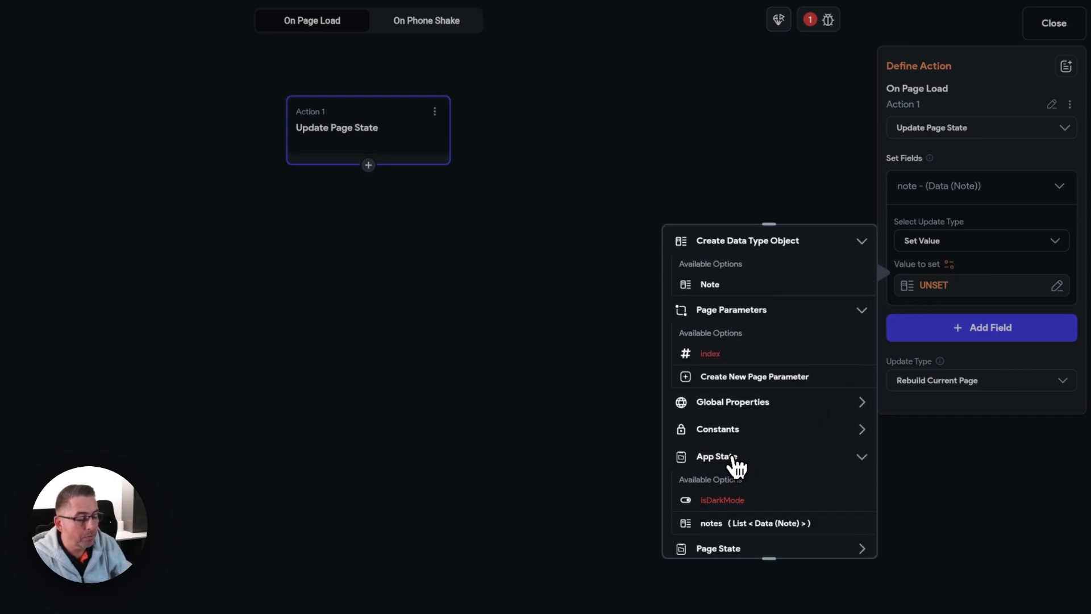
scroll(739, 462, "down", 1)
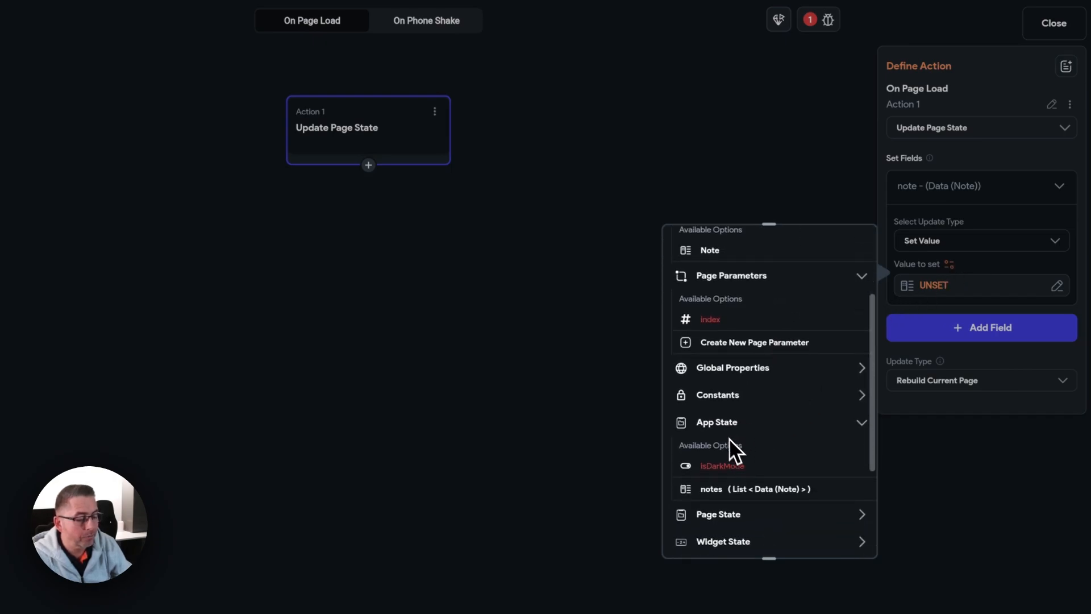
left_click(753, 490)
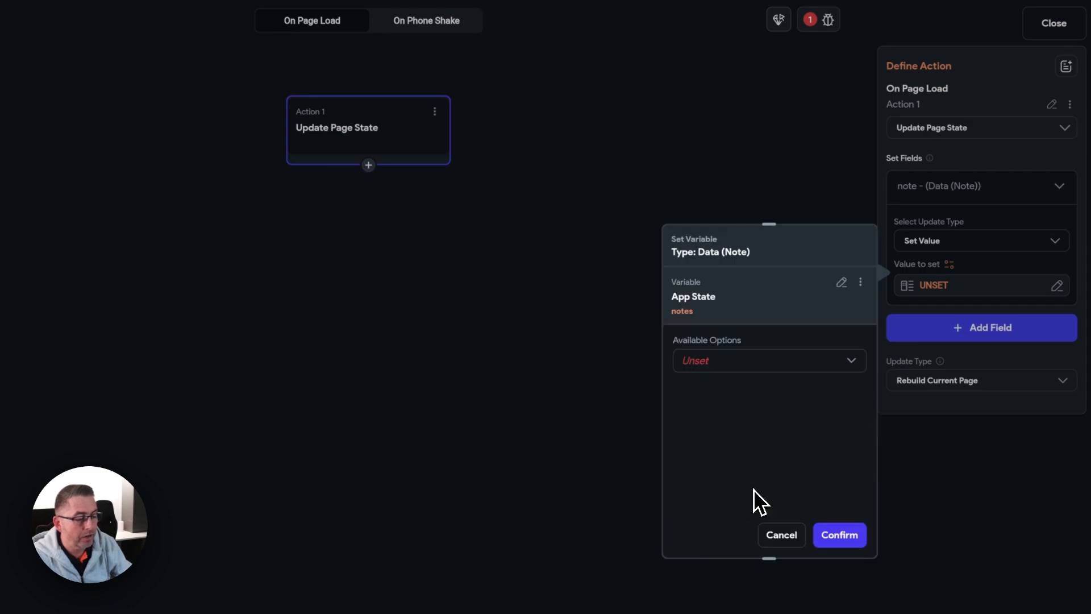
left_click(724, 364)
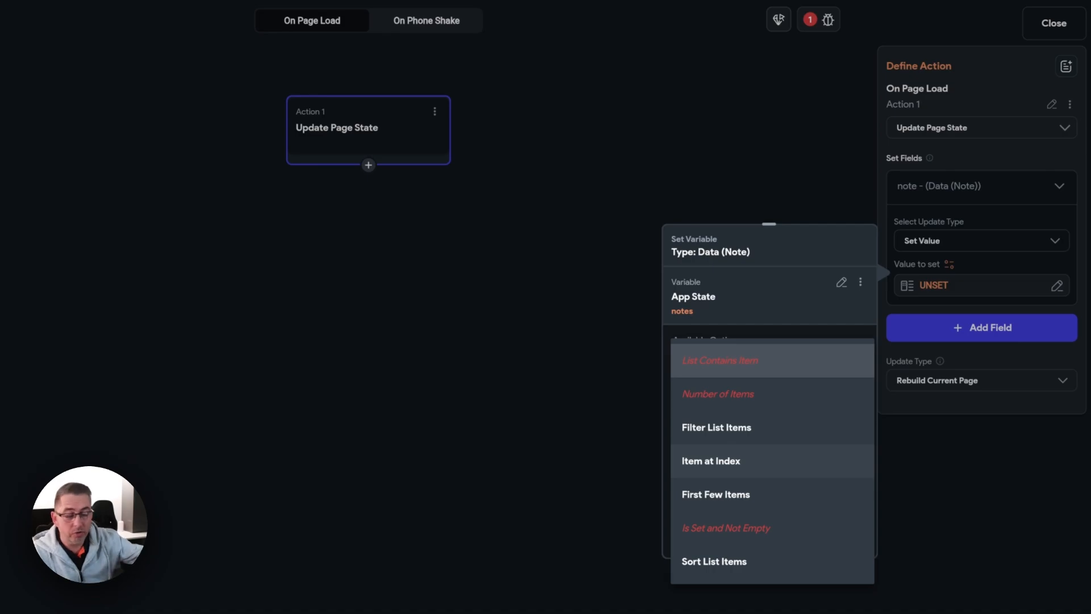
left_click(724, 462)
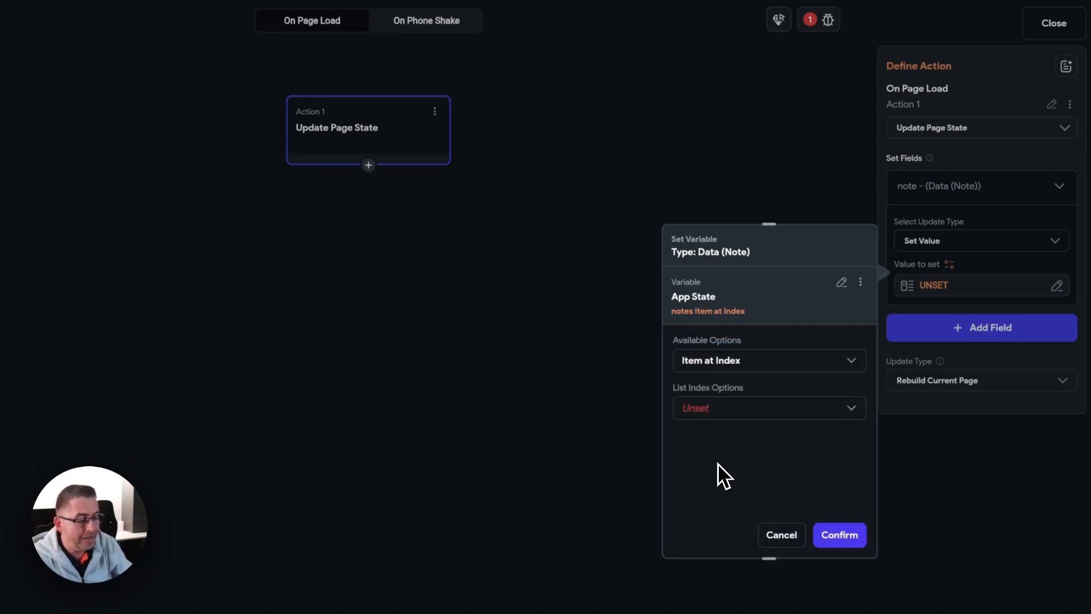
- Set the list index to Specific Index using the index page parameter, confirm the value and leave the action flow editor
left_click(726, 414)
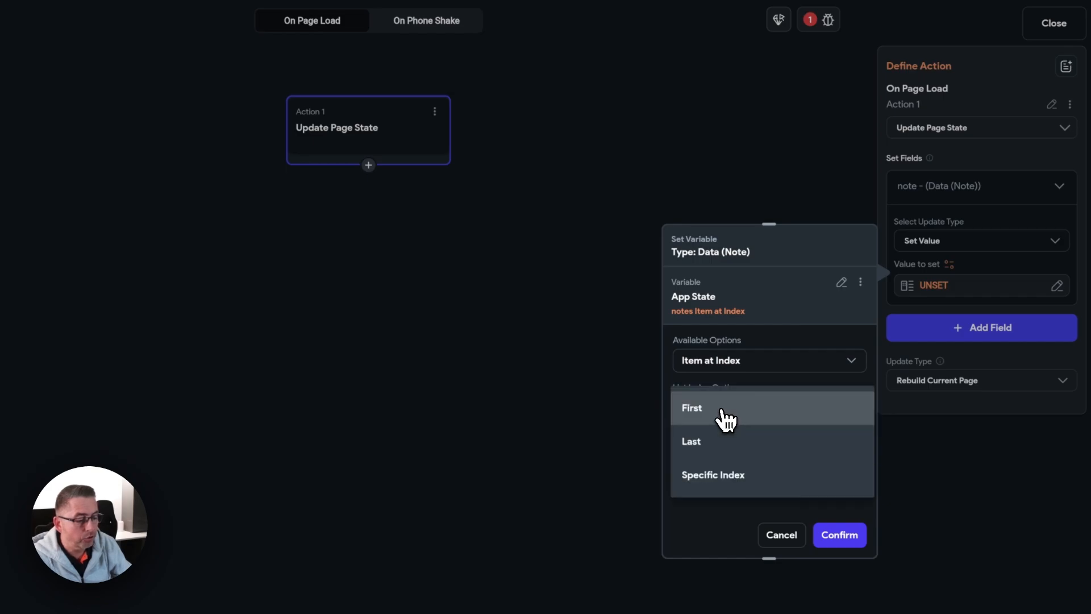
left_click(719, 479)
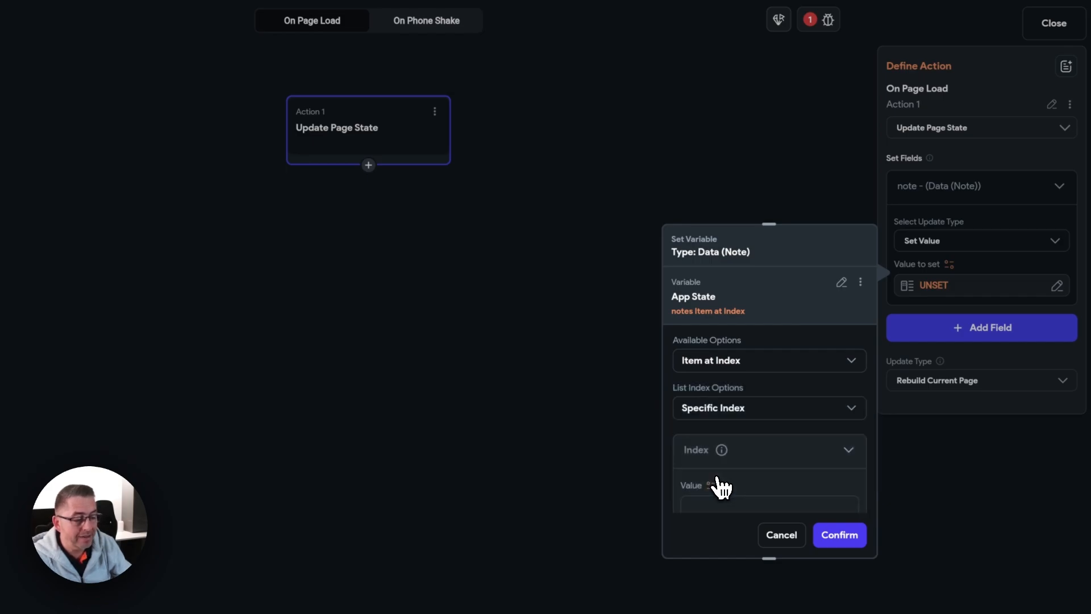
scroll(750, 462, "down", 2)
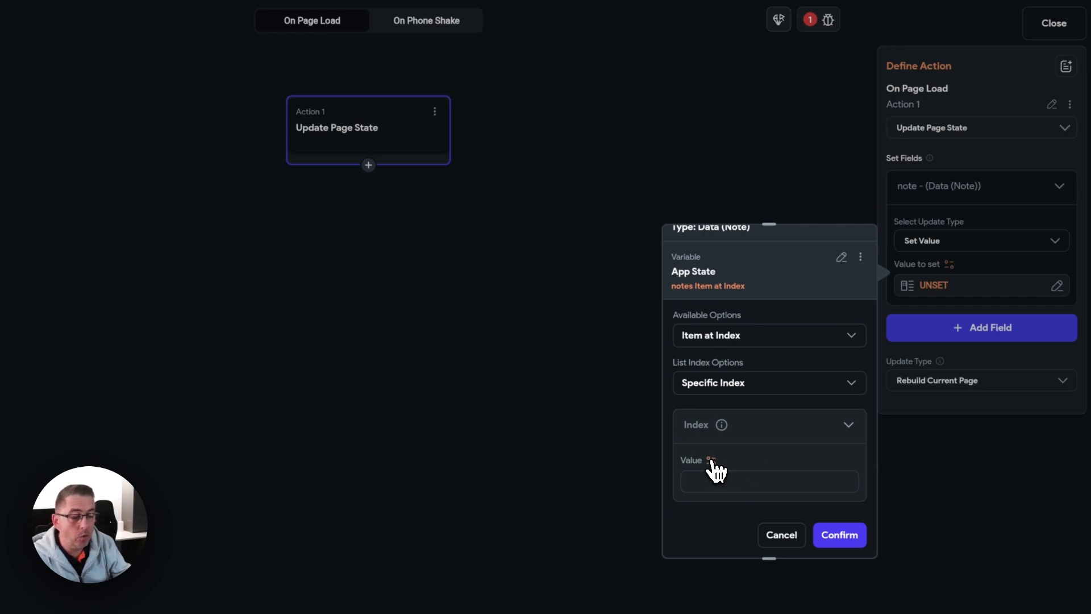
left_click(713, 461)
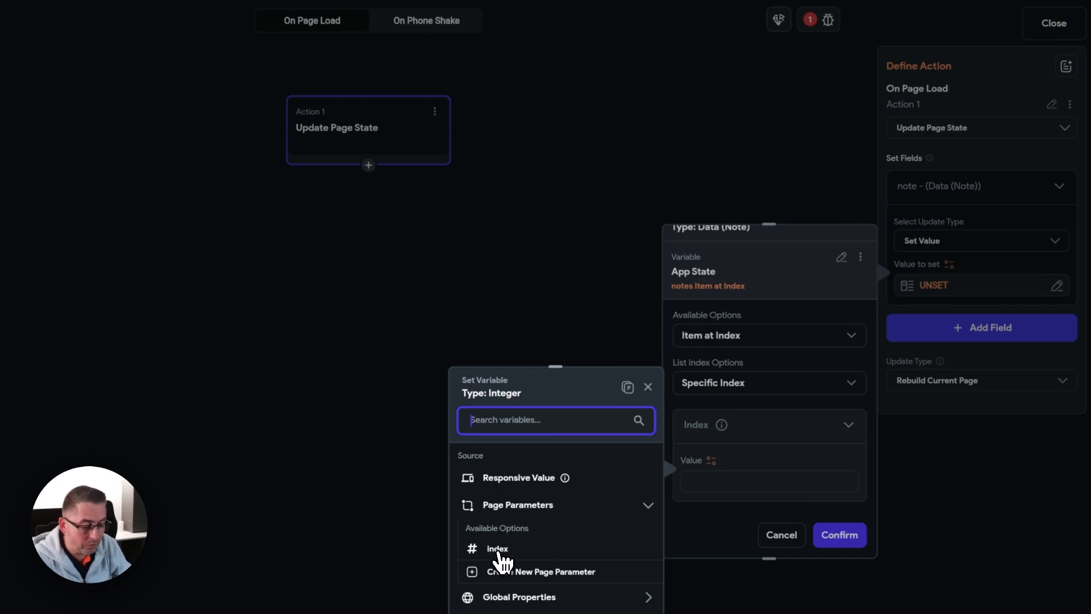
left_click(498, 549)
scroll(804, 438, "down", 1)
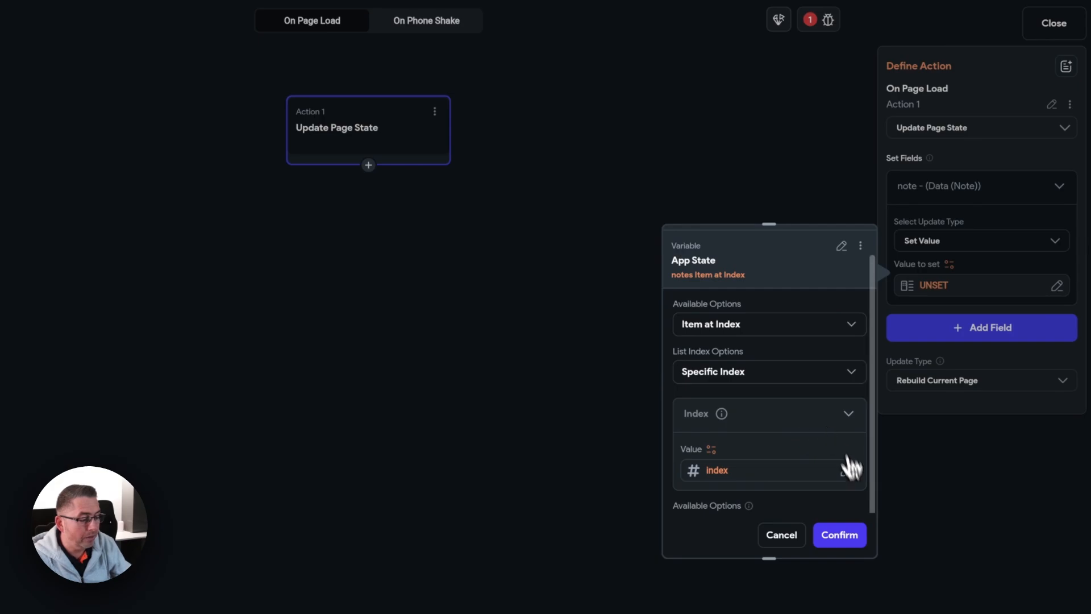
left_click(851, 536)
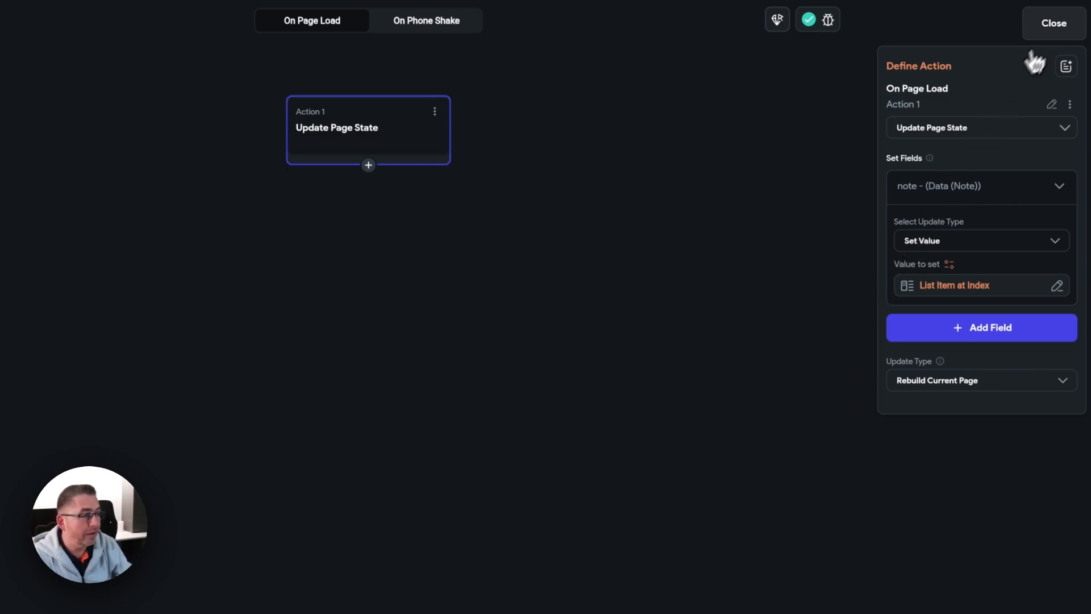
left_click(1043, 28)
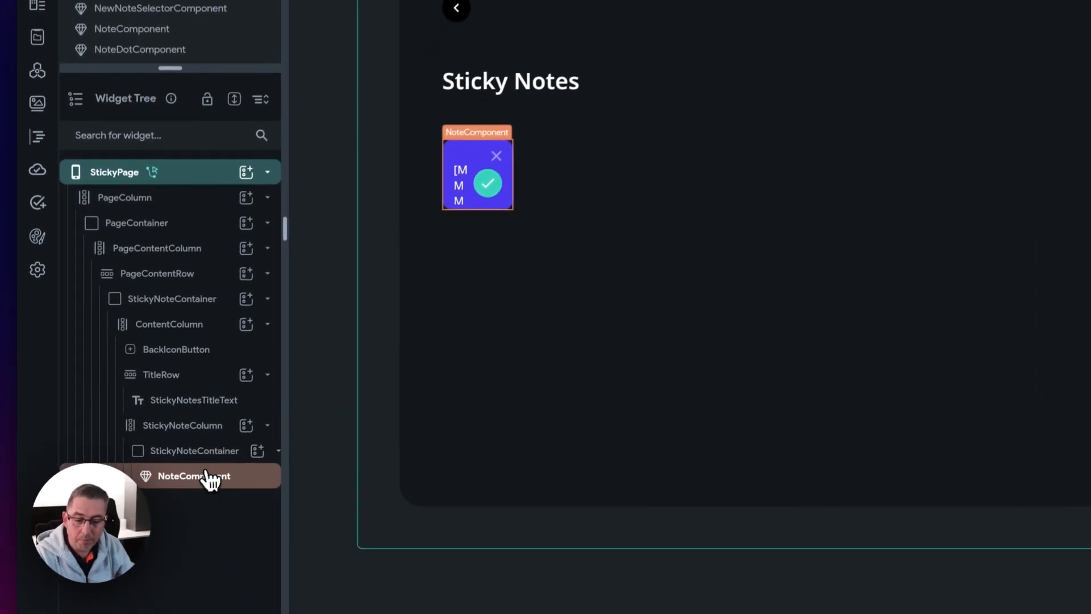
- Bind the NoteComponent's note property to the note page state variable and its index property to the index page parameter
left_click(158, 495)
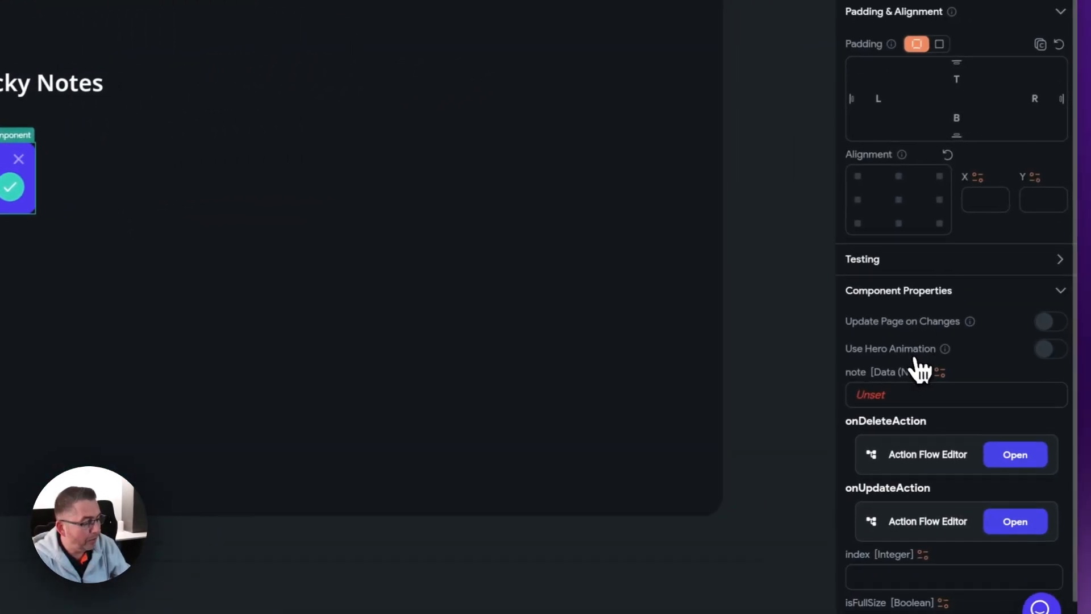
scroll(918, 369, "down", 1)
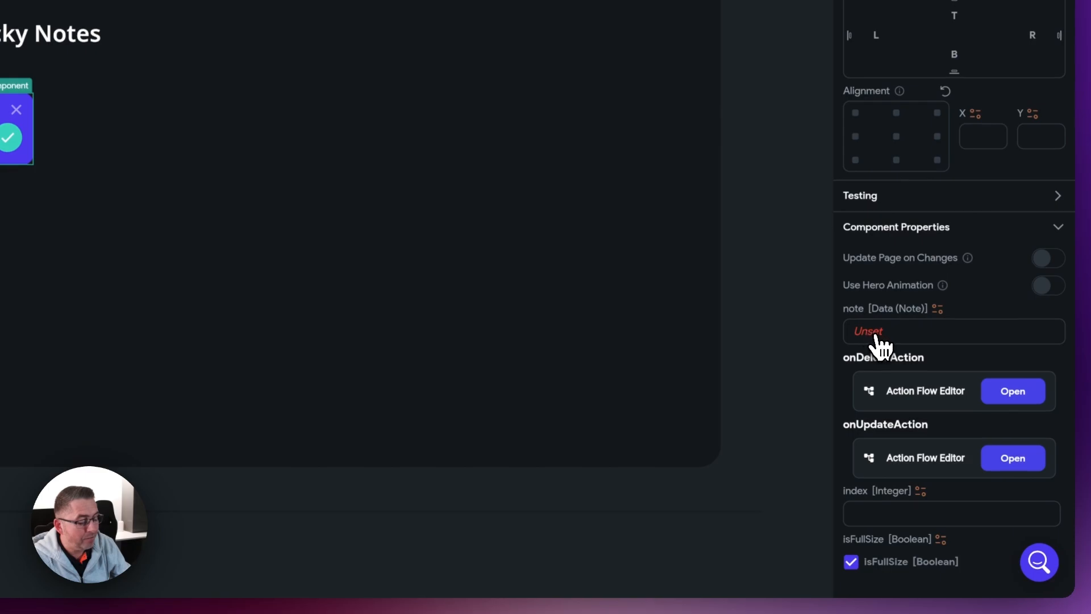
left_click(938, 309)
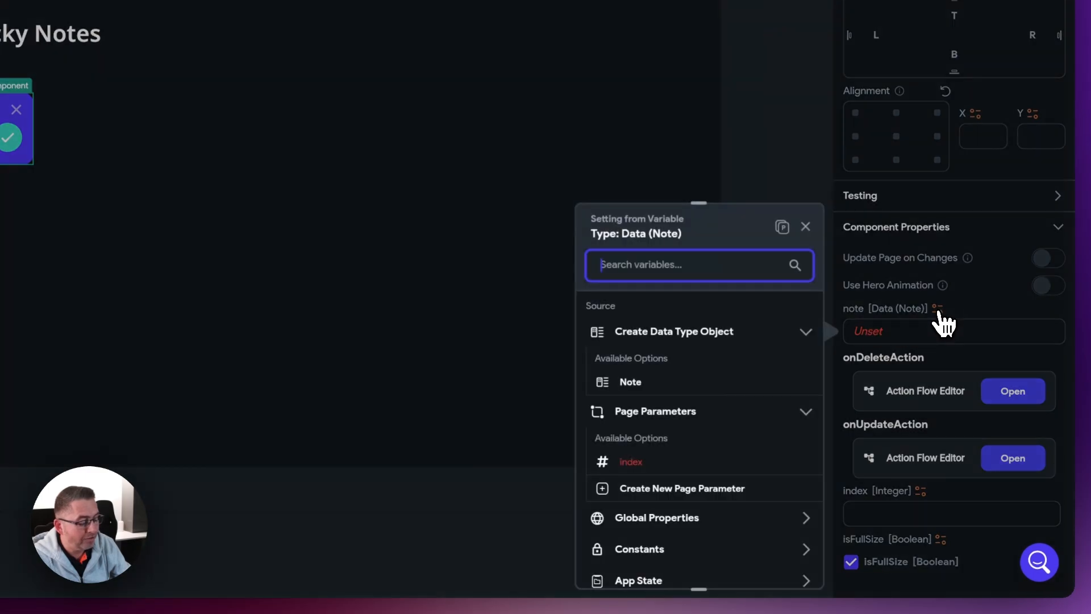
scroll(700, 353, "down", 1)
scroll(705, 364, "down", 2)
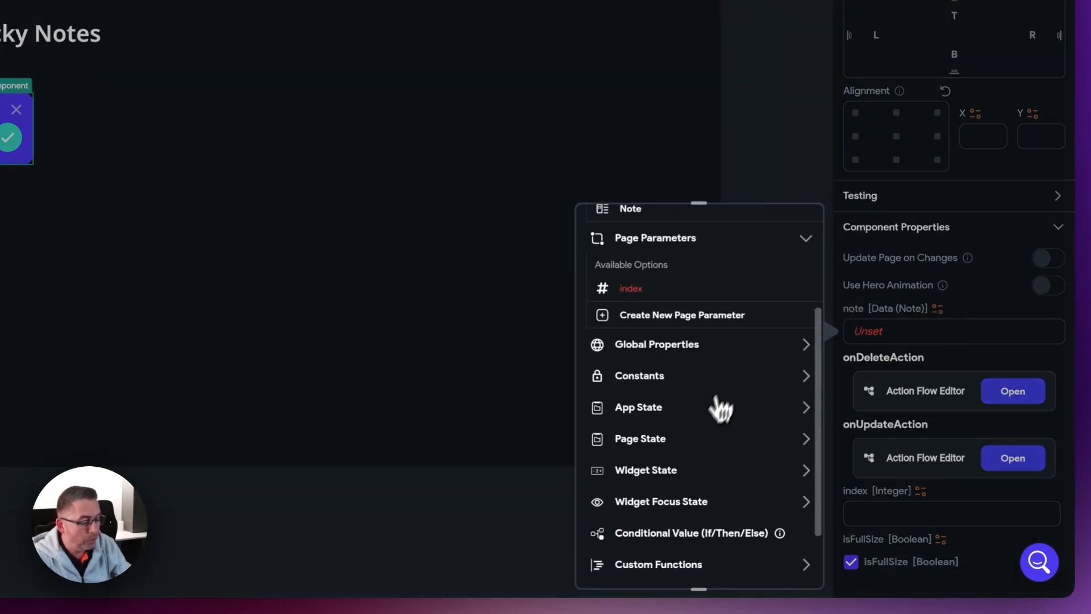
left_click(653, 440)
scroll(693, 438, "down", 1)
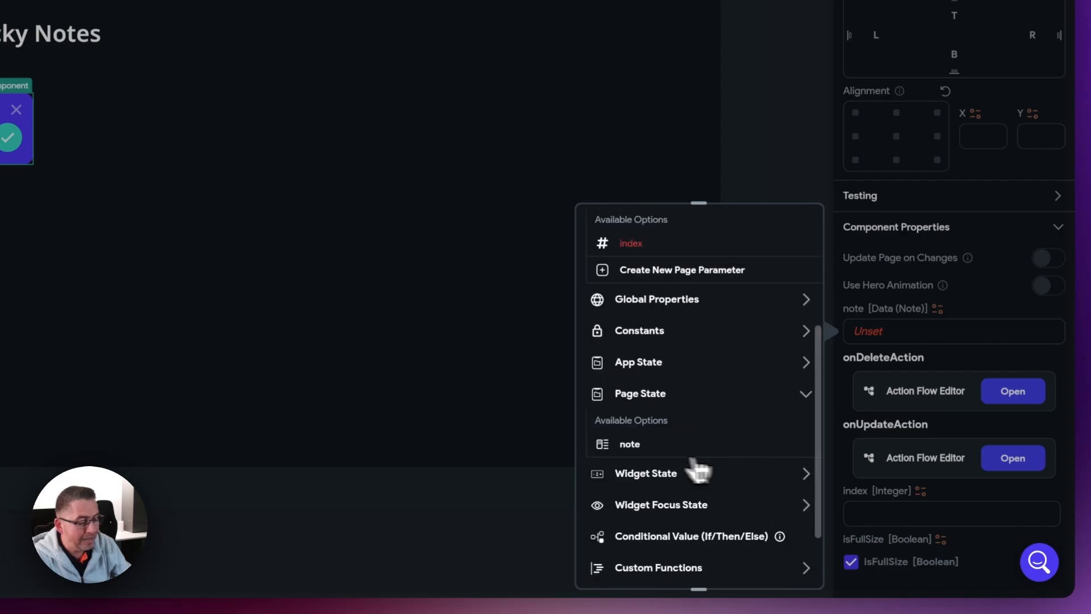
left_click(632, 446)
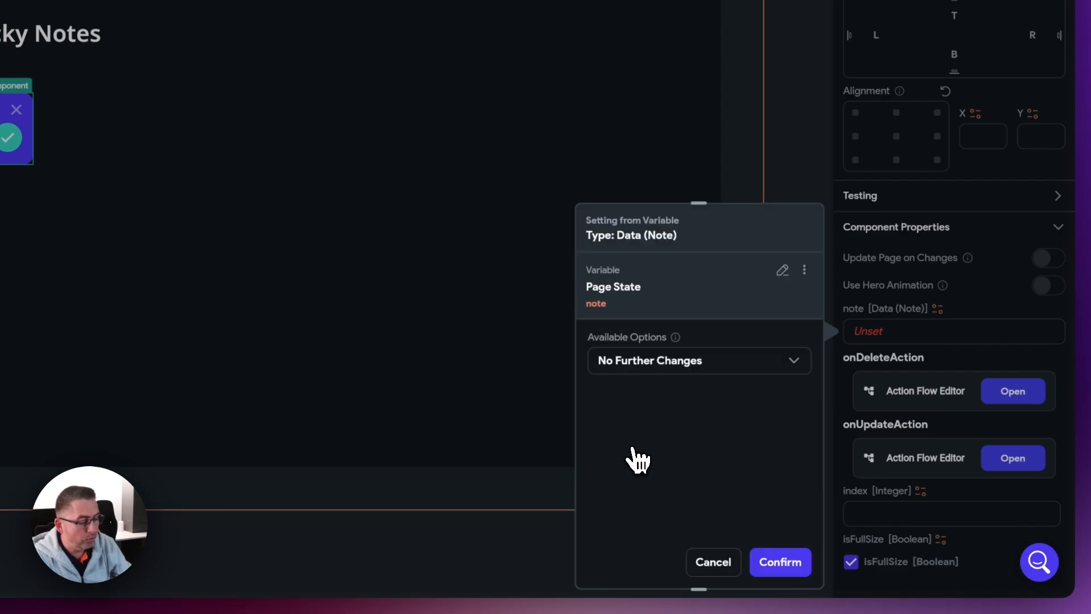
left_click(793, 560)
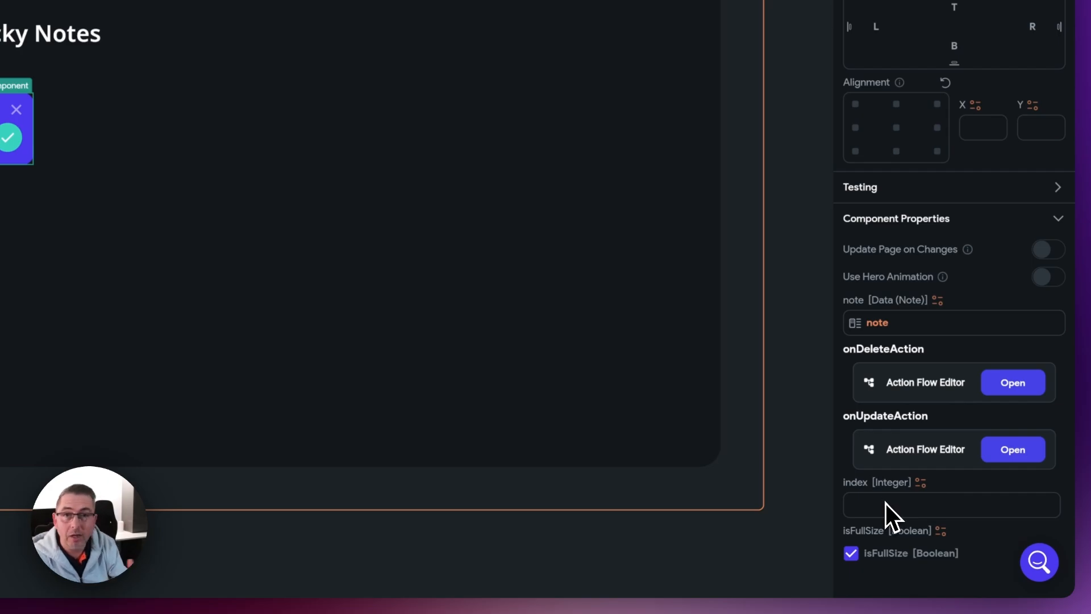
left_click(921, 483)
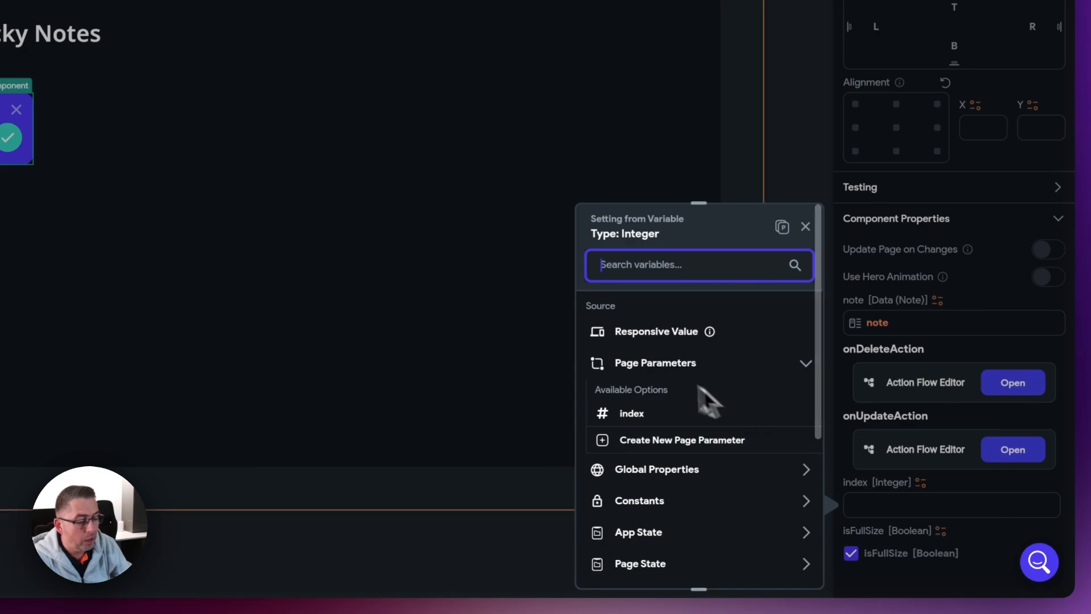
left_click(641, 418)
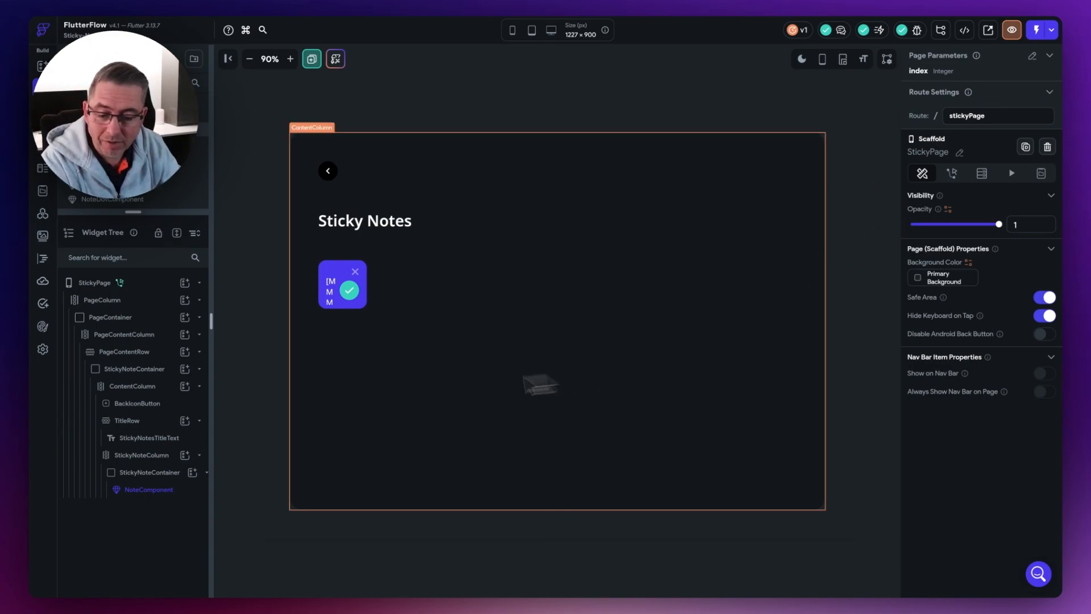
- Clear the fixed width and height of the StickyNoteContainer that wraps the NoteComponent
left_click(156, 481)
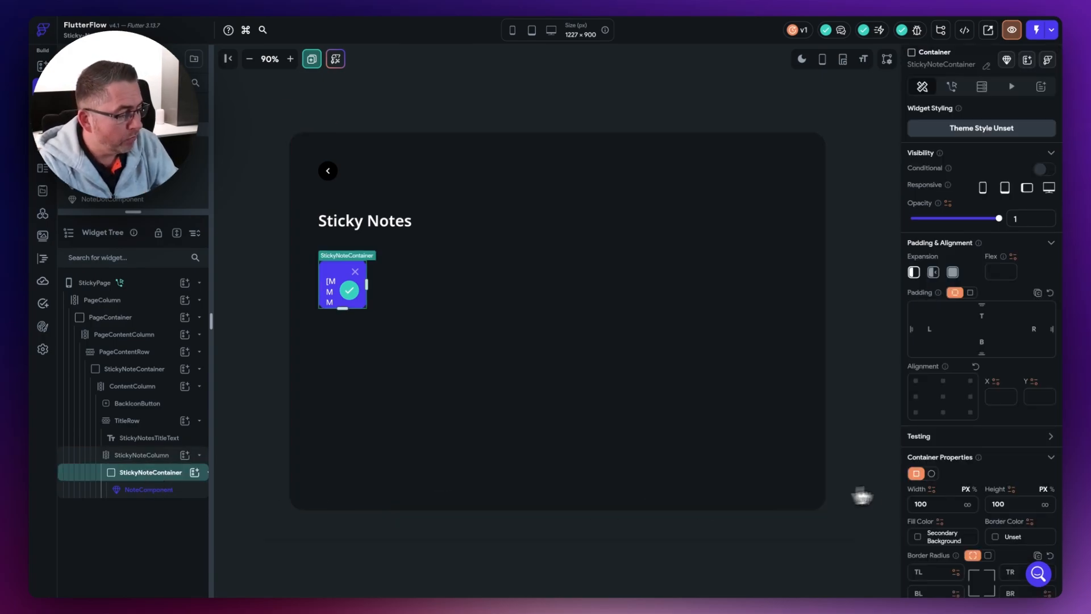
scroll(921, 492, "down", 3)
left_click(938, 420)
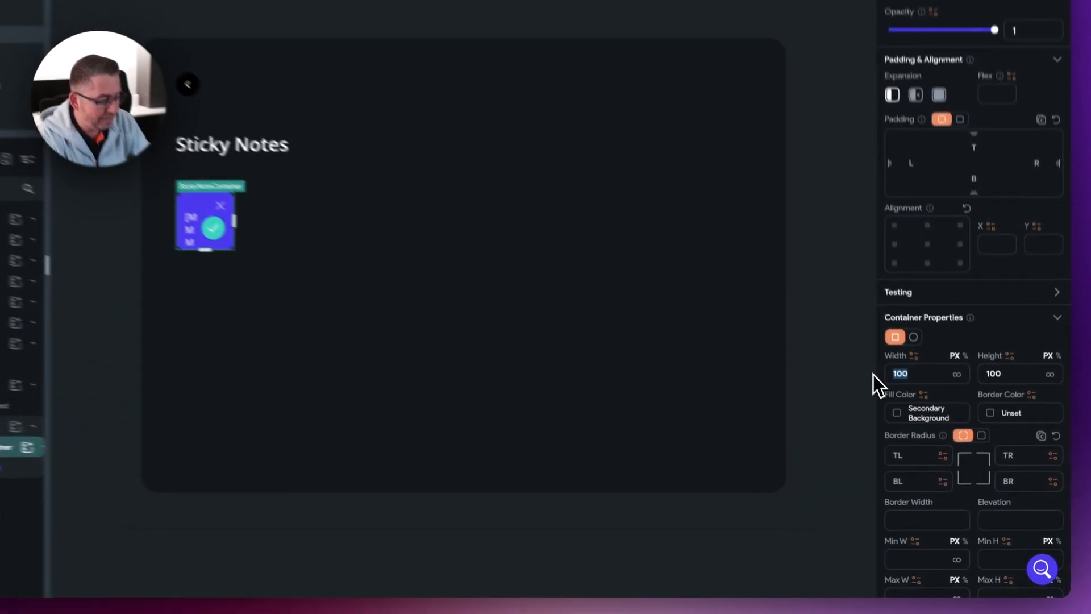
key("BackSpace")
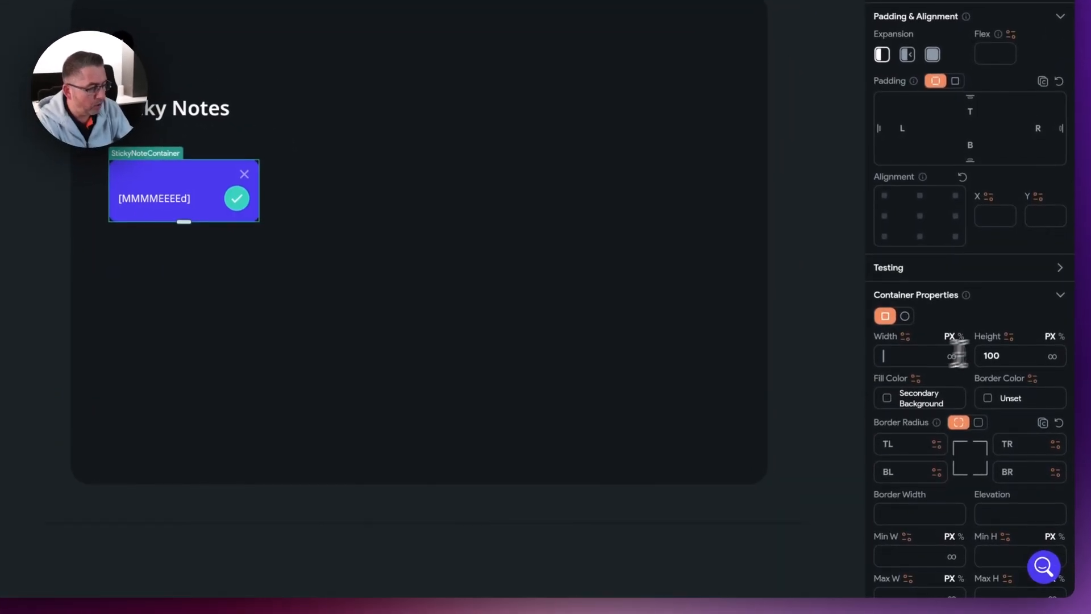
key("Tab")
key("BackSpace")
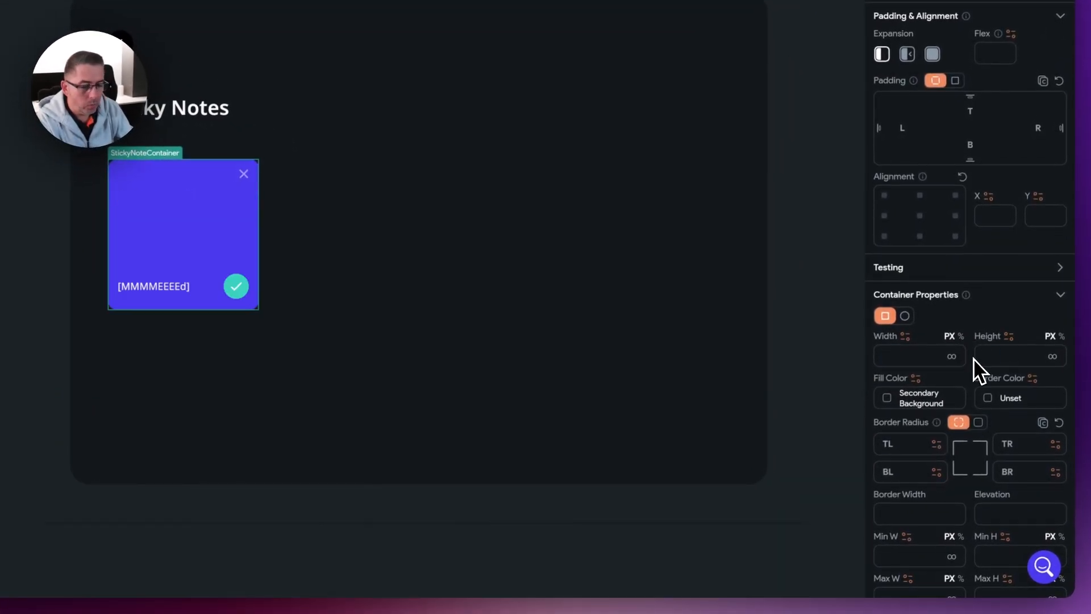
- Clear the fill color of the StickyNoteContainer around the NoteComponent and widen the widget tree area slightly
left_click(897, 408)
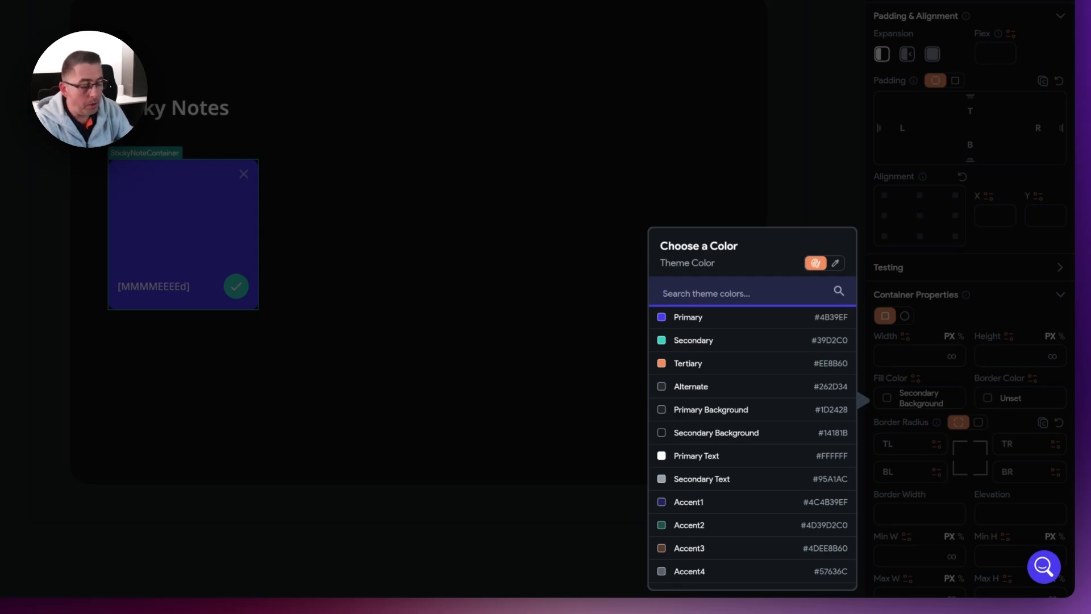
scroll(773, 405, "down", 1)
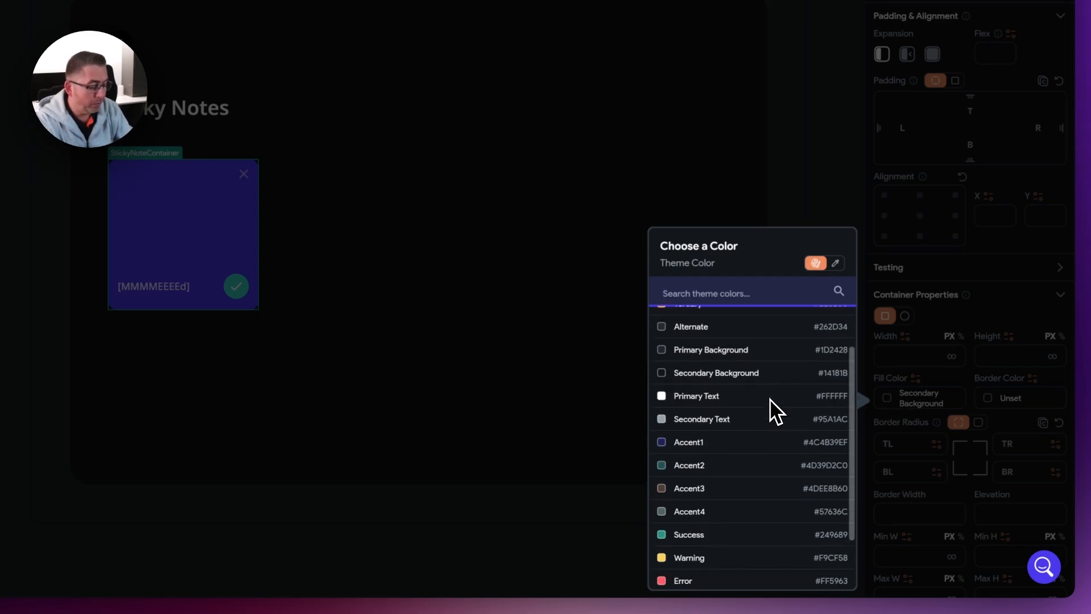
scroll(770, 399, "up", 2)
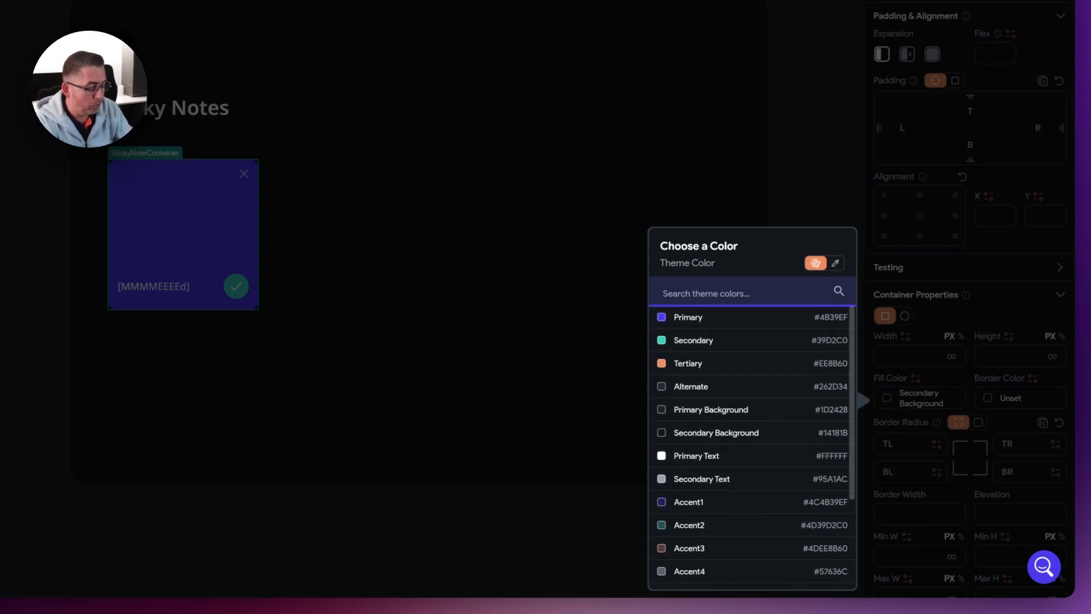
scroll(770, 412, "down", 2)
scroll(768, 401, "up", 2)
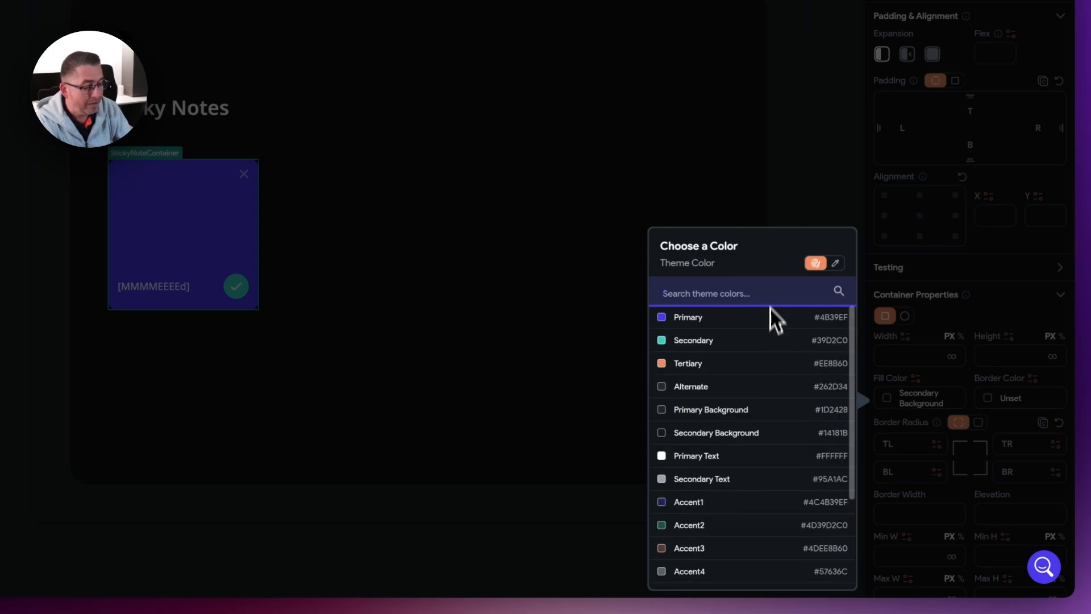
left_click(835, 263)
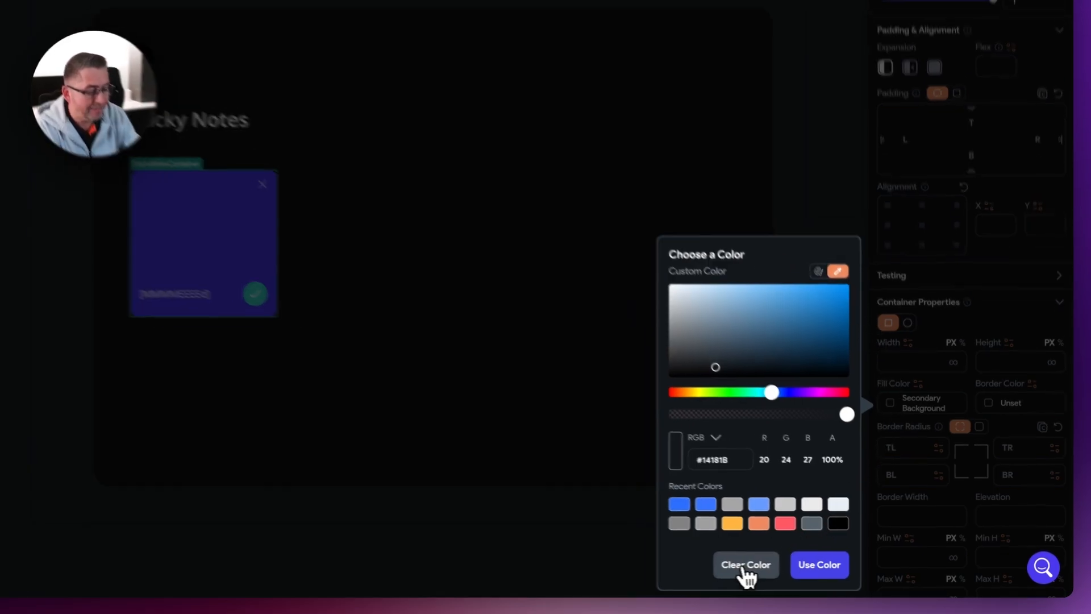
left_click(746, 567)
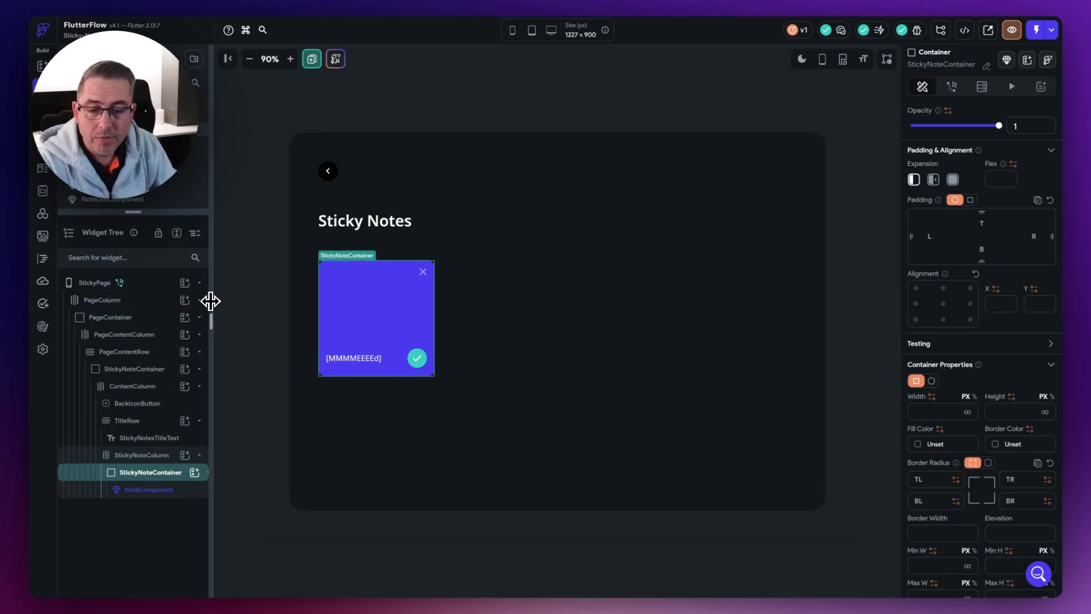
left_click_drag(210, 301, 233, 301)
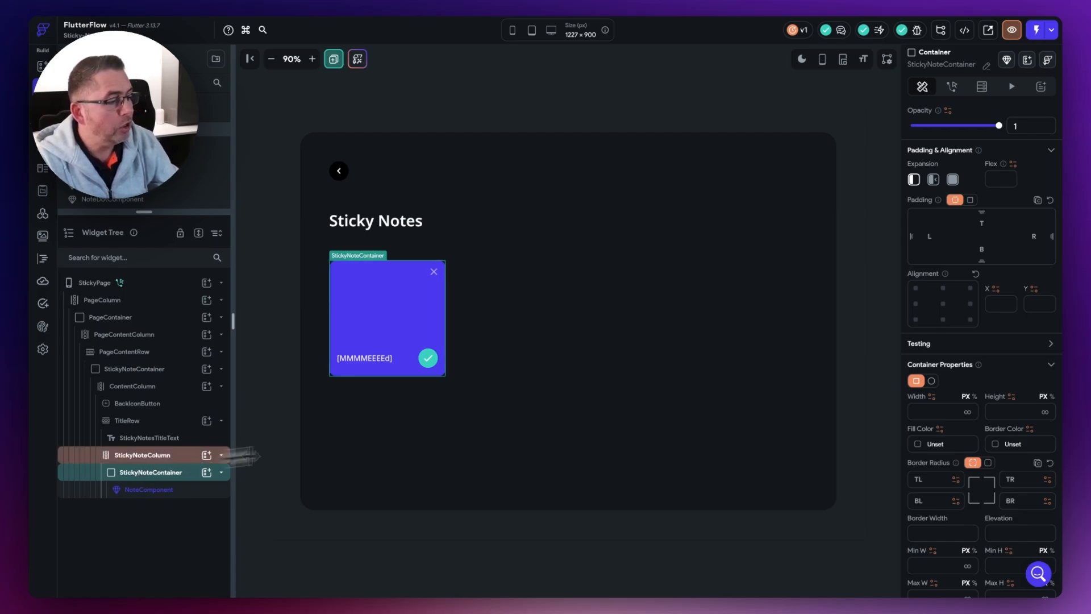
- Enable conditional visibility on the StickyNoteContainer around the NoteComponent and base it on a condition
scroll(946, 303, "up", 2)
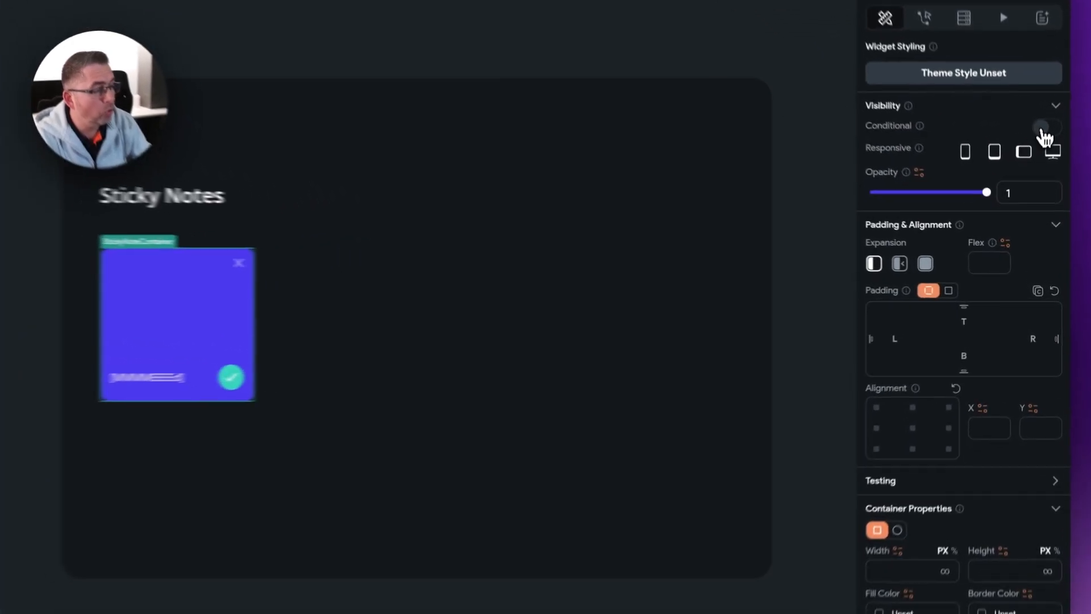
left_click(1041, 169)
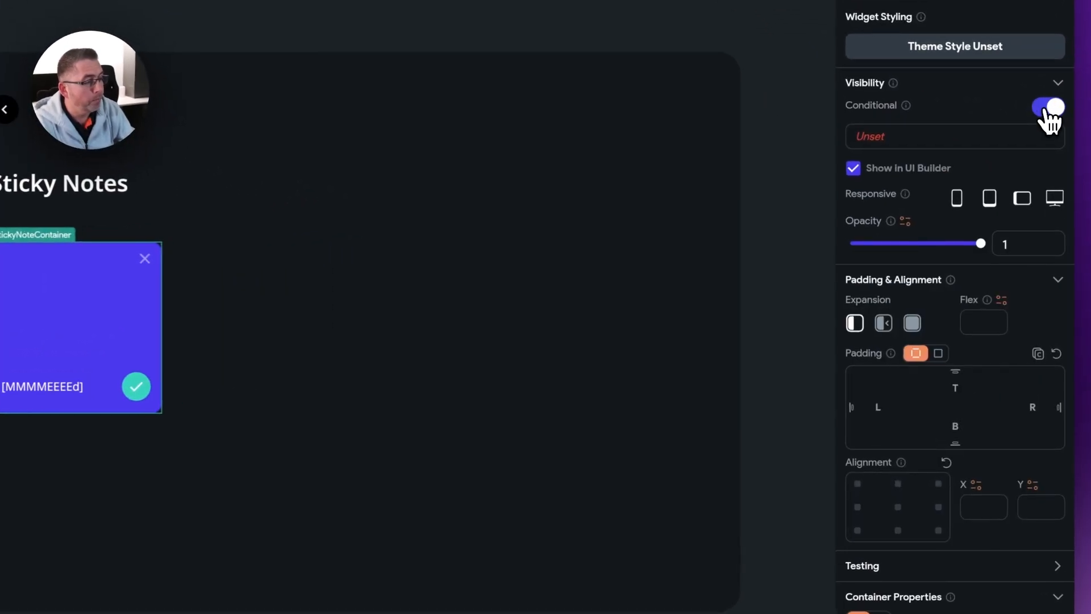
left_click(868, 137)
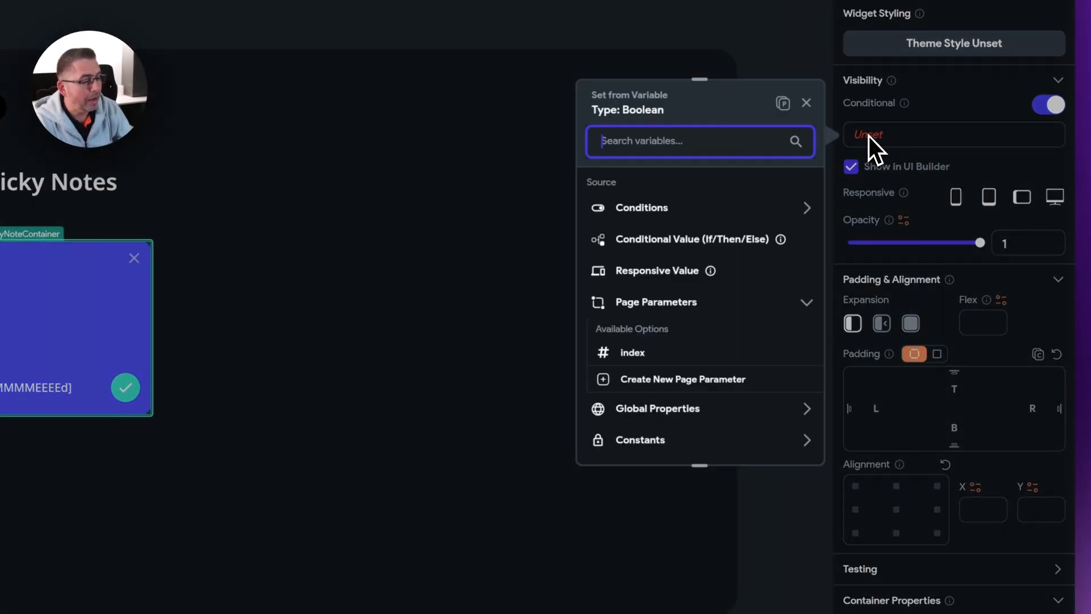
left_click(656, 217)
left_click(666, 259)
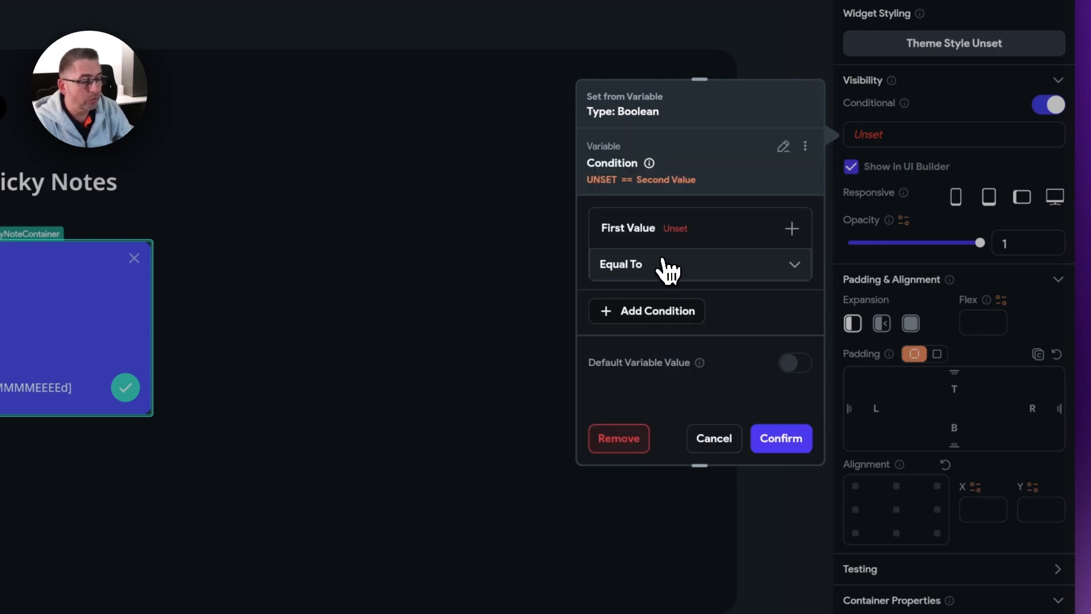
- Set the visibility condition's first value to the note page state variable with No Further Changes
left_click(680, 237)
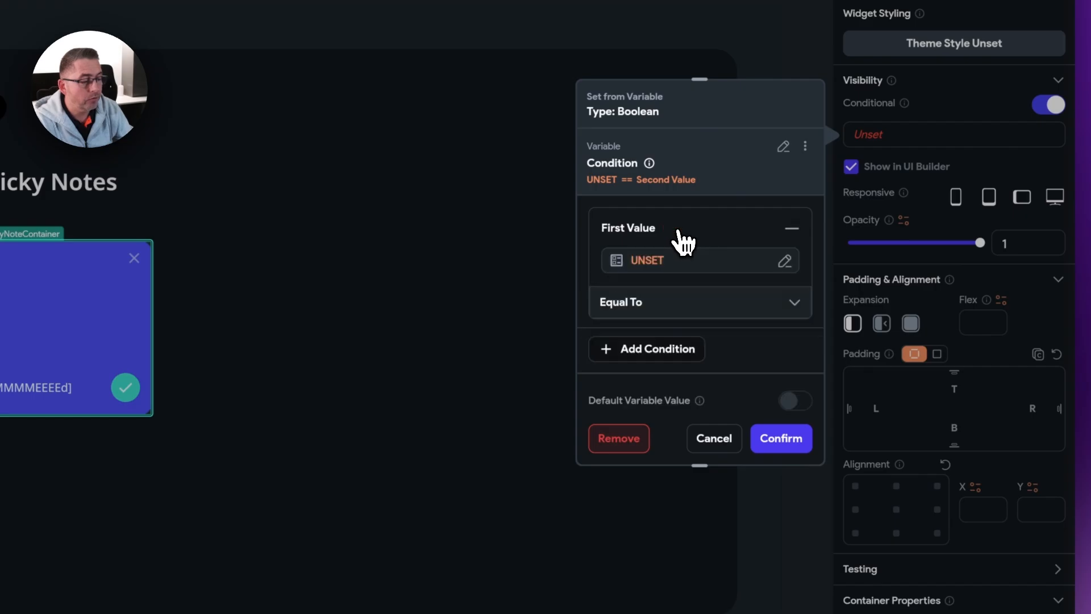
left_click(651, 261)
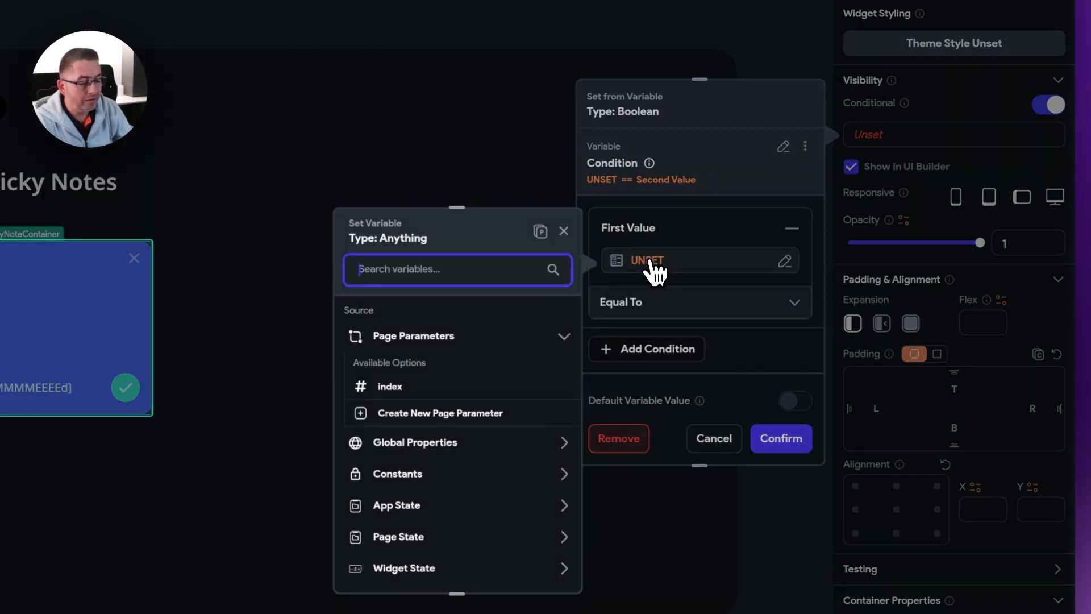
scroll(467, 452, "down", 1)
left_click(404, 528)
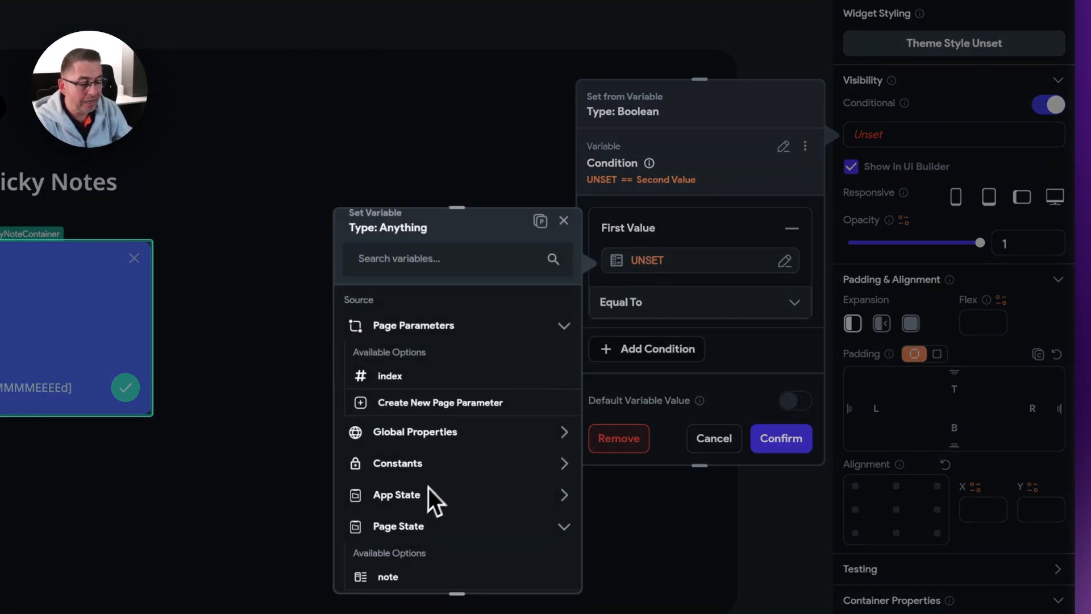
scroll(454, 500, "down", 1)
left_click(394, 542)
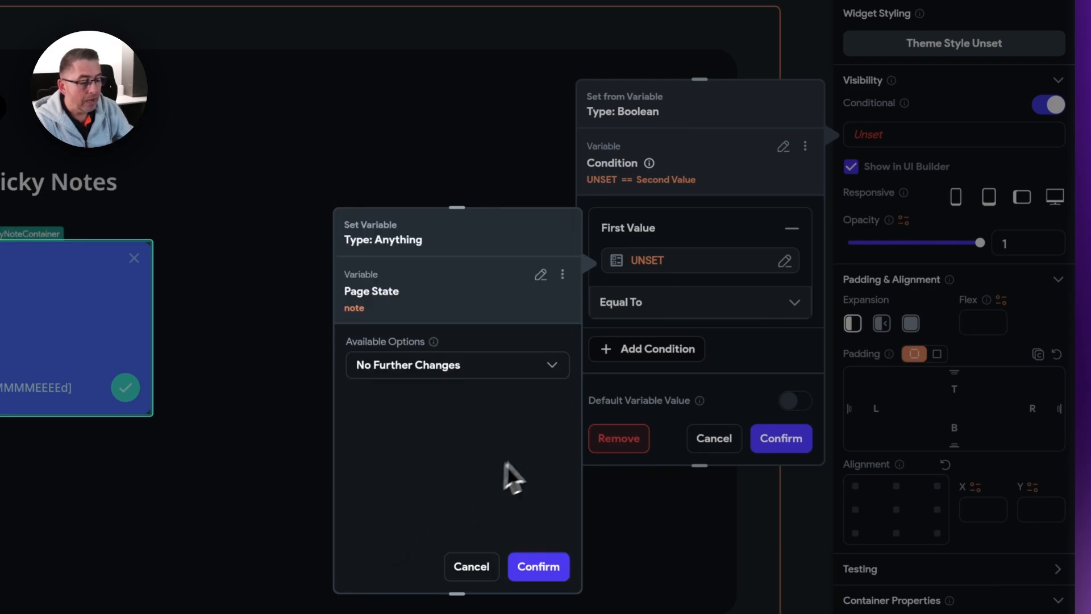
left_click(551, 567)
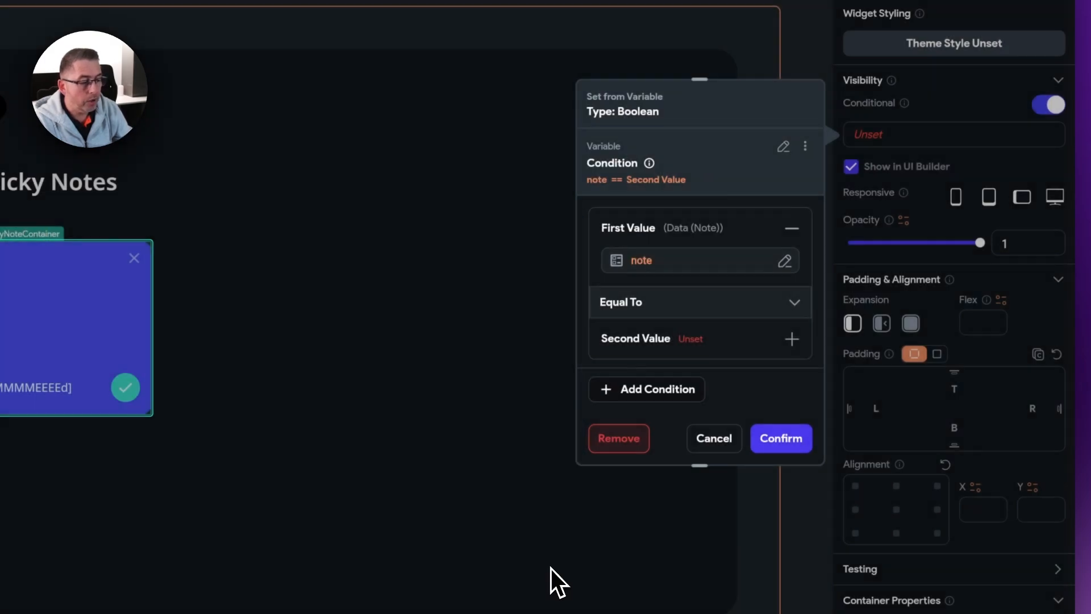
- Set the visibility condition's operator to Is Set, confirm it and deselect the container
left_click(665, 313)
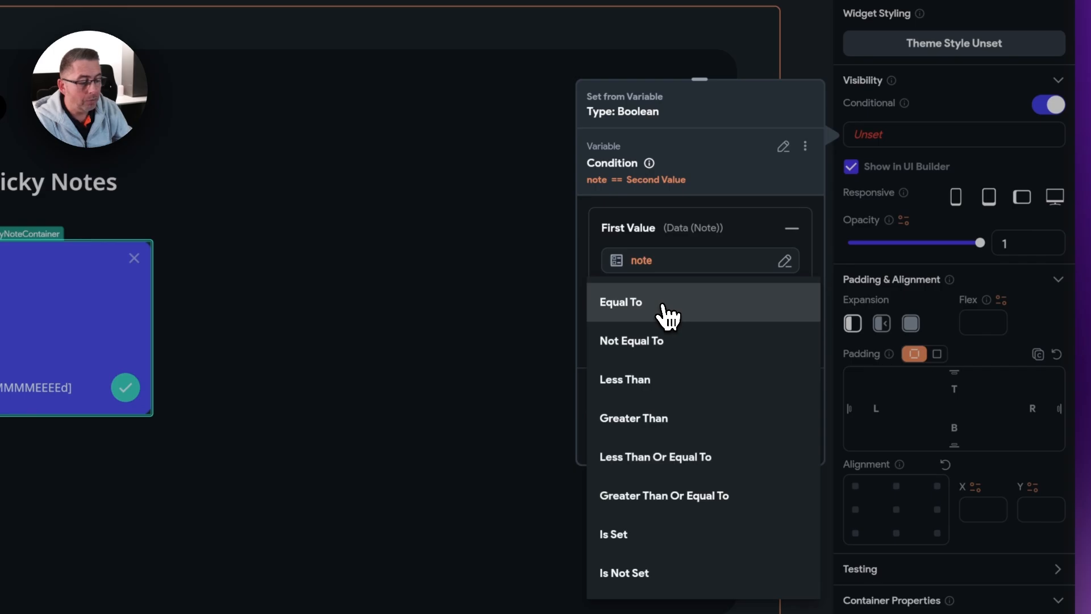
left_click(626, 545)
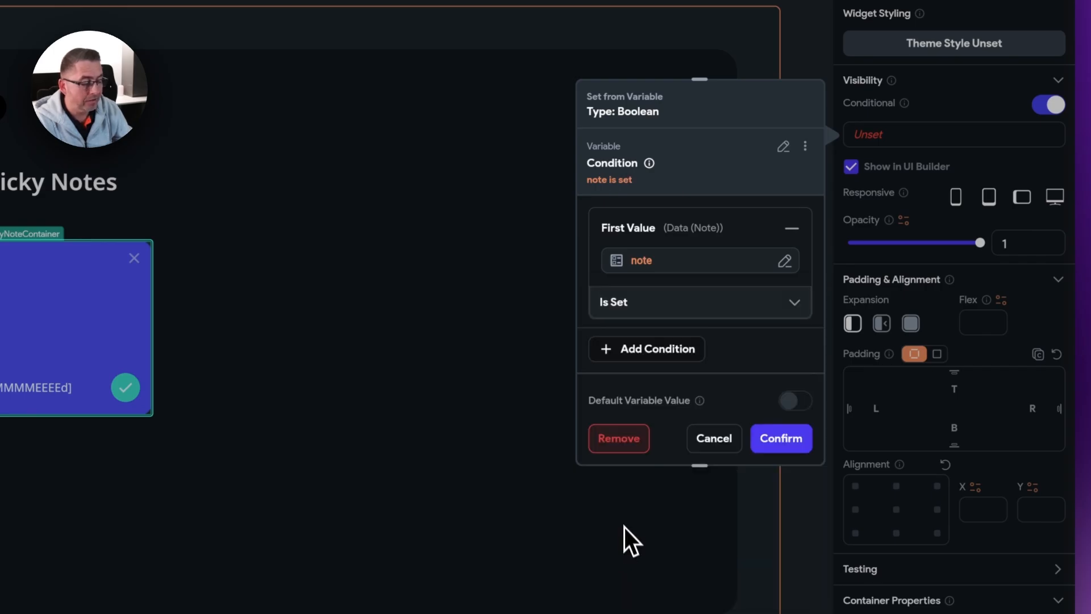
left_click(795, 447)
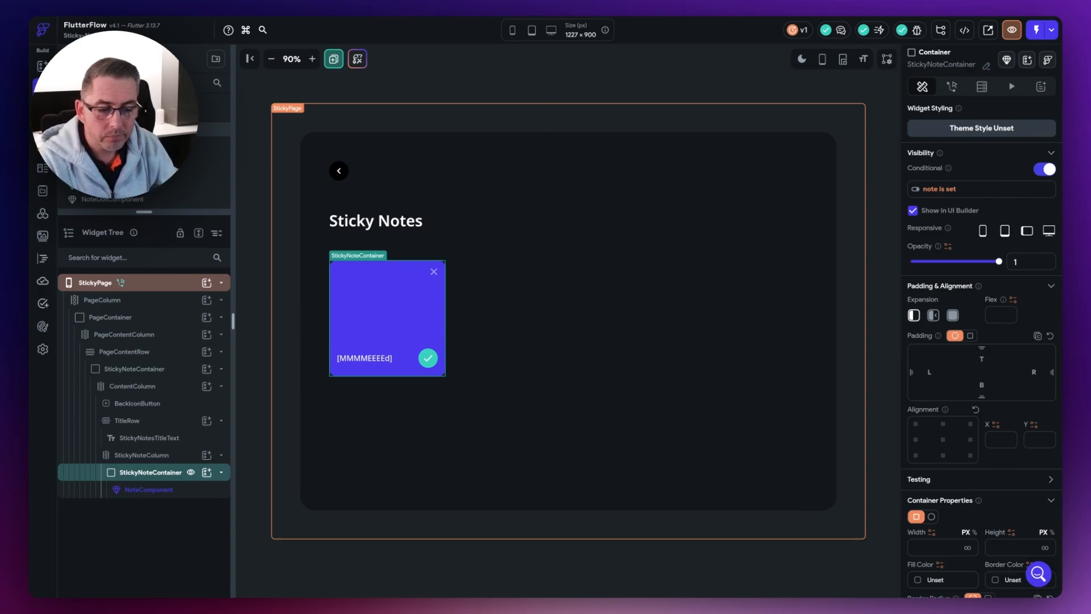
left_click(885, 191)
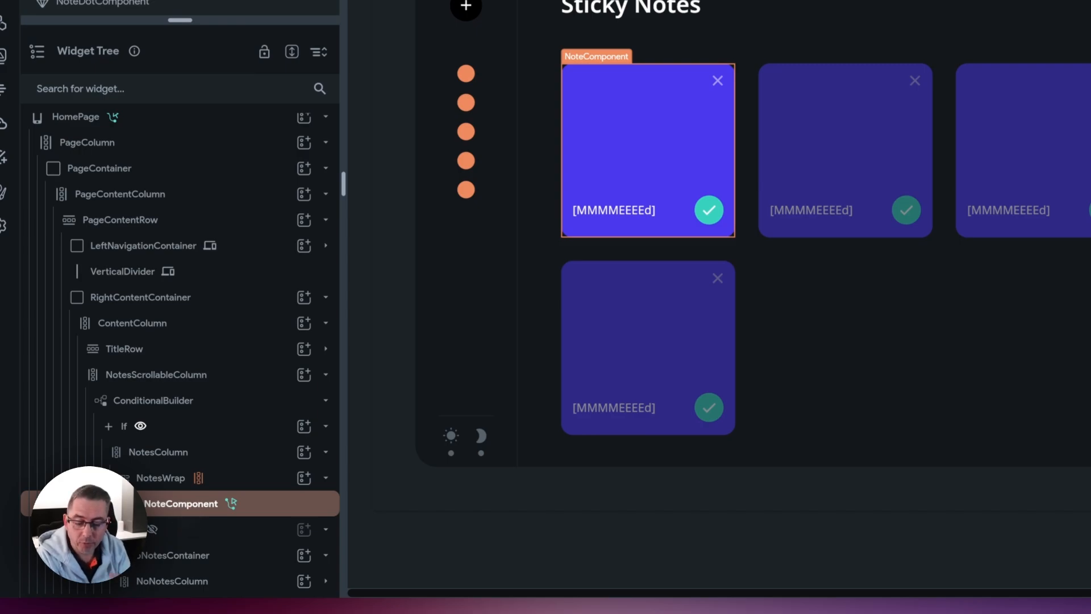
- Add an On Double Tap action to the NoteComponent on HomePage that navigates to StickyPage
left_click(183, 517)
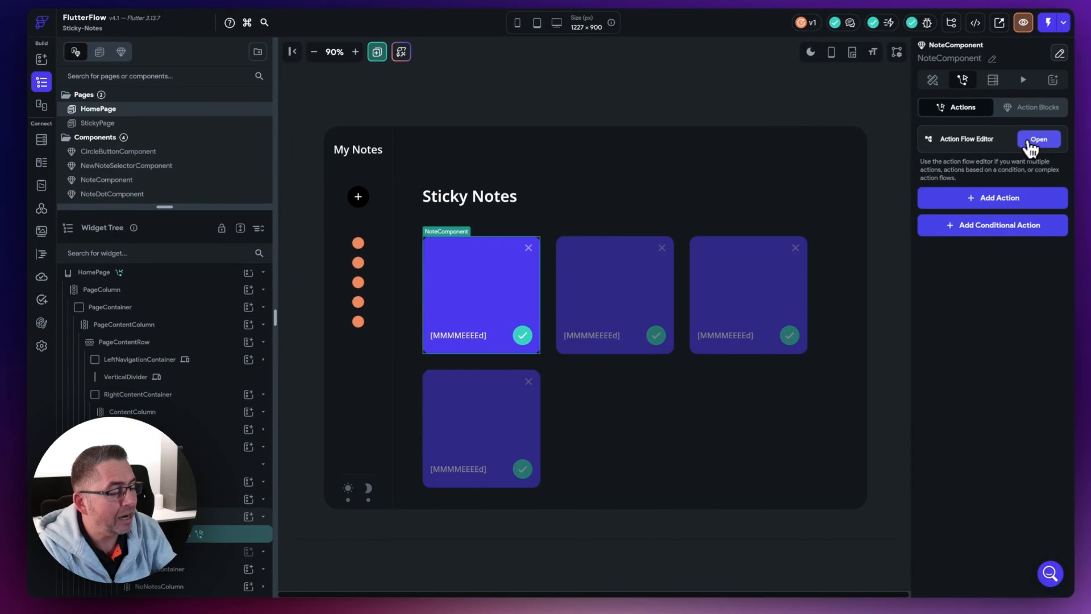
left_click(1033, 146)
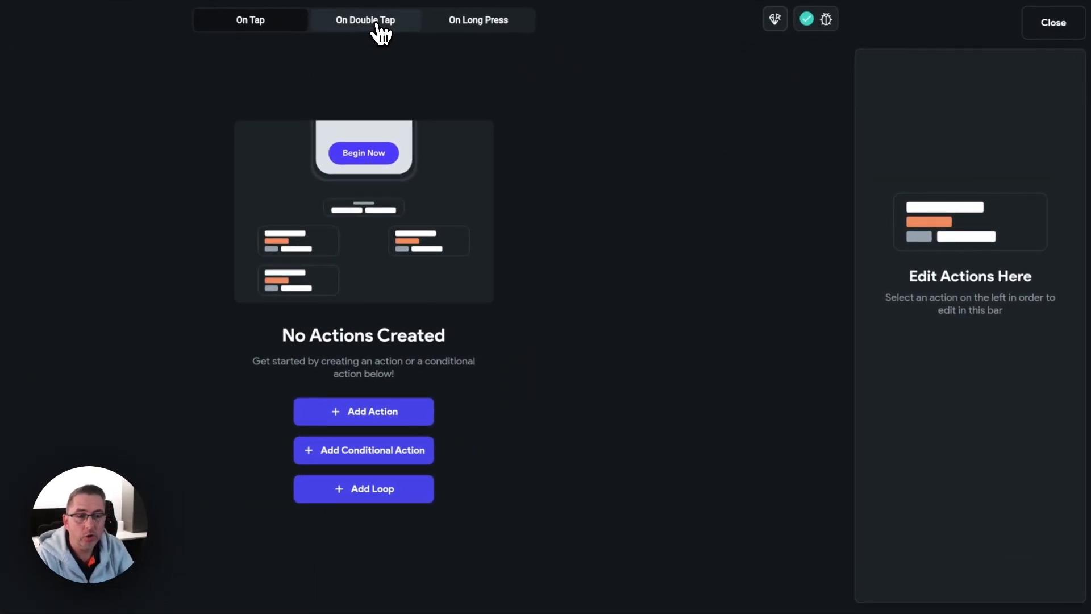
left_click(370, 29)
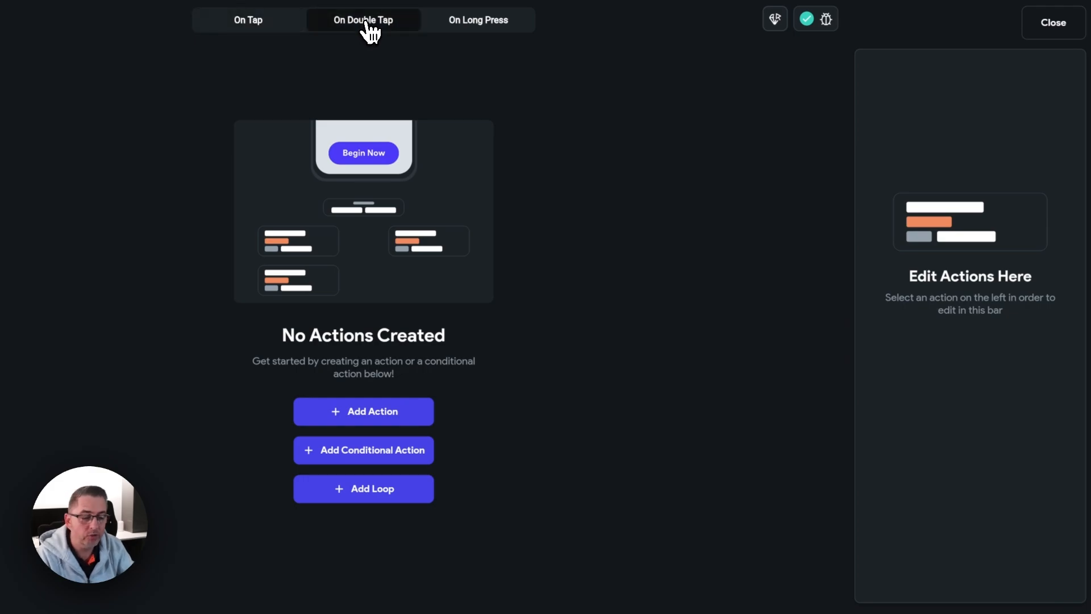
left_click(368, 412)
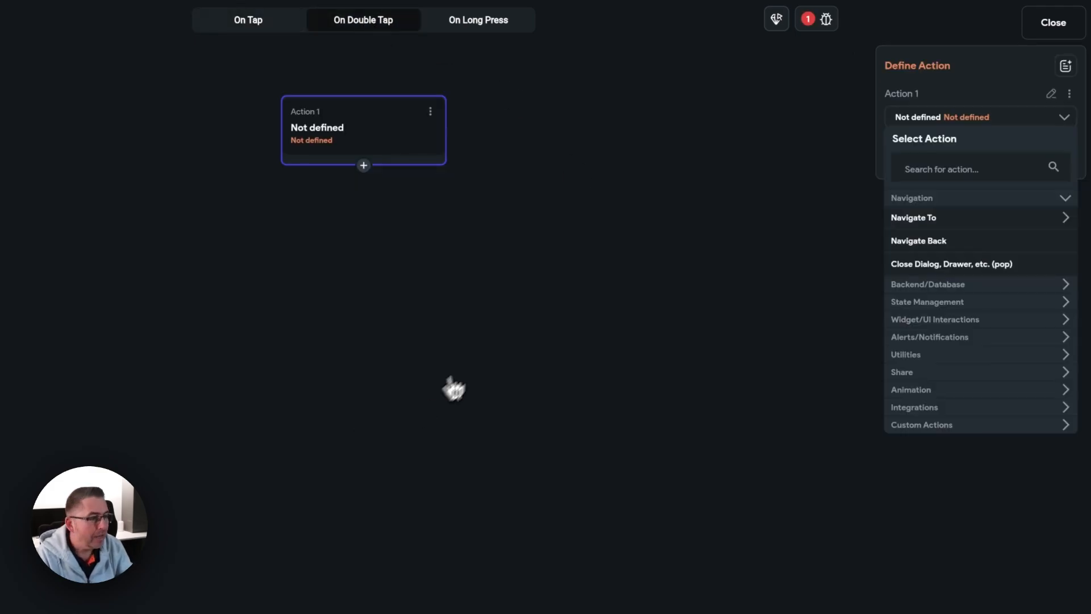
left_click(923, 174)
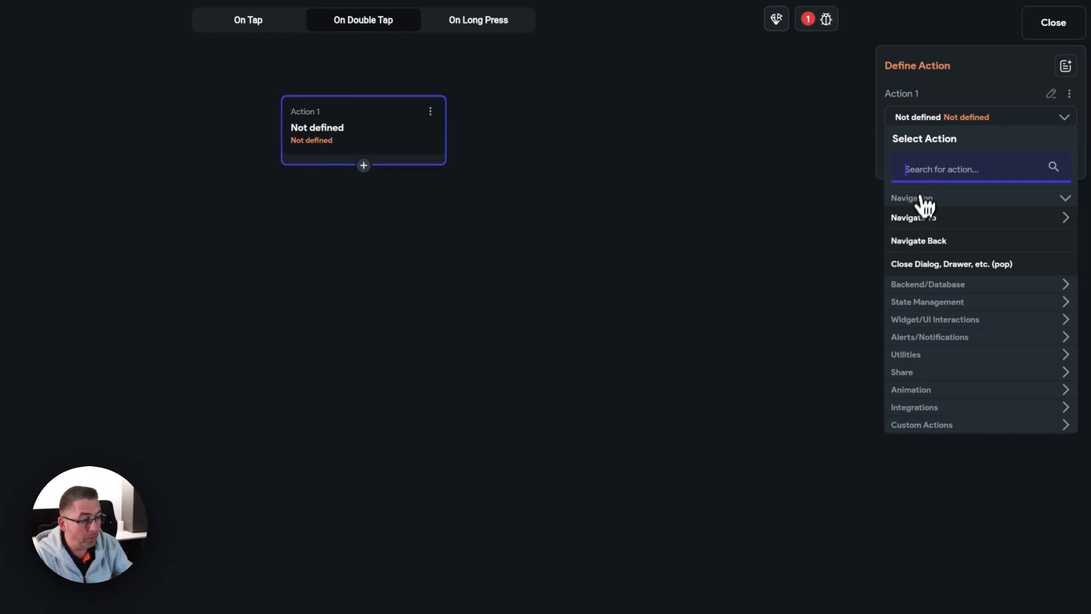
left_click(999, 227)
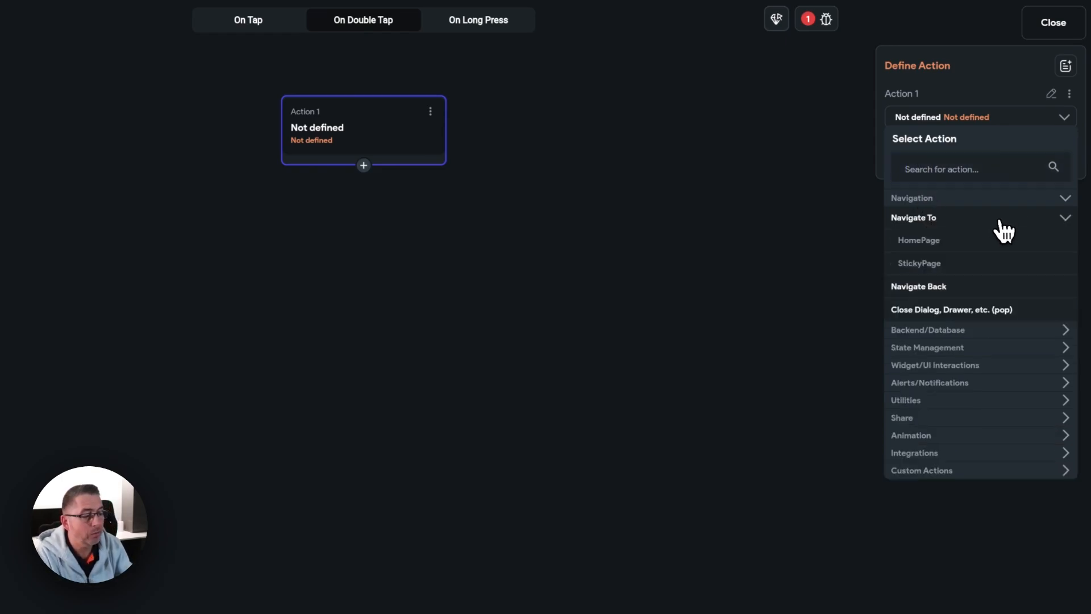
left_click(920, 265)
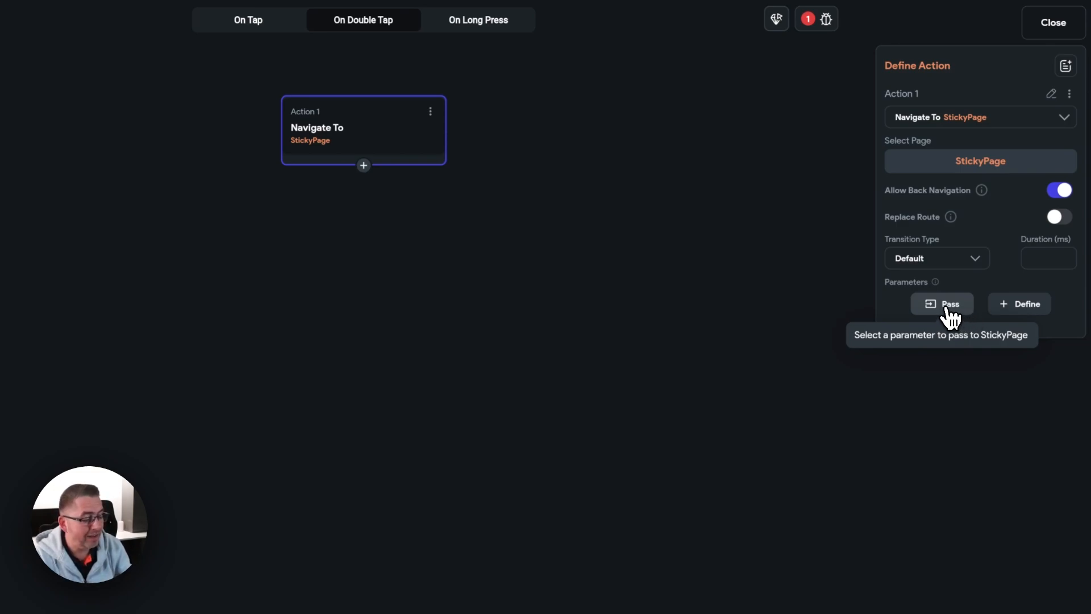
- Pass the index parameter to StickyPage, setting its value to the note Item's Index in List
mouse_move(941, 313)
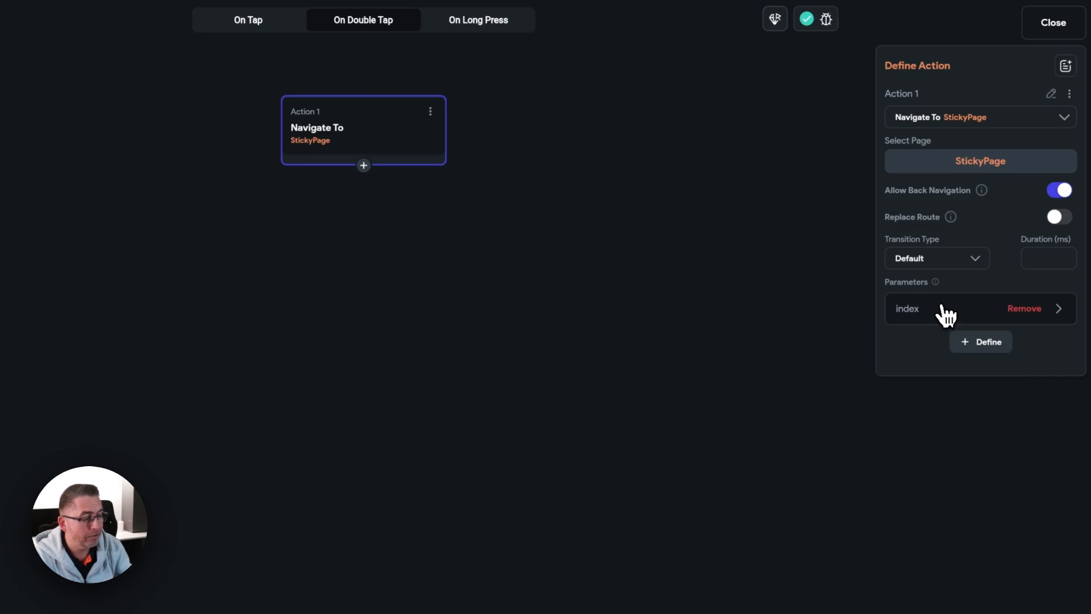
left_click(933, 312)
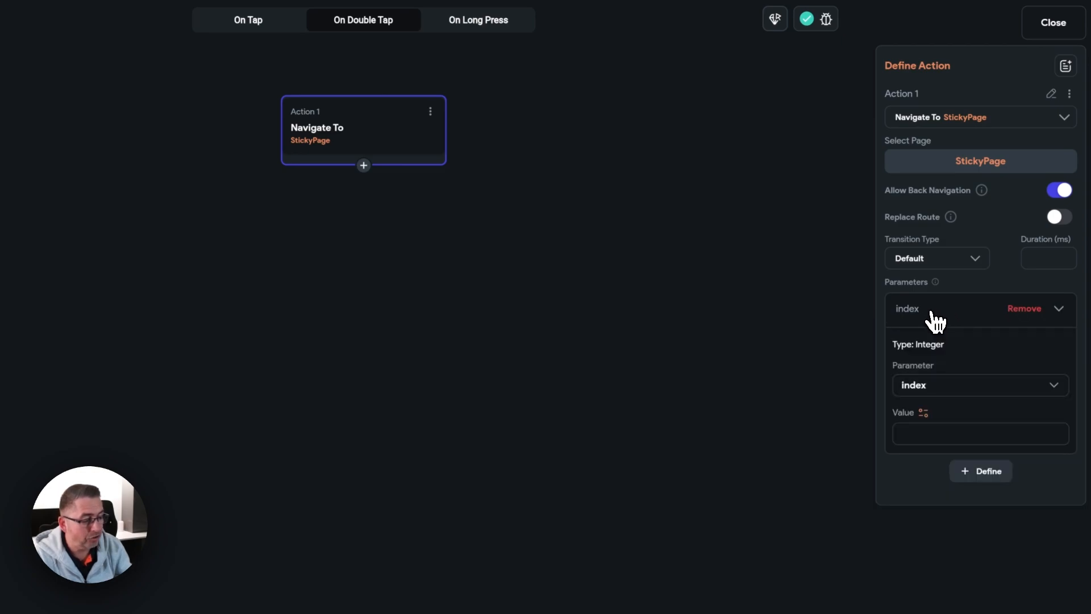
left_click(924, 413)
scroll(745, 471, "down", 1)
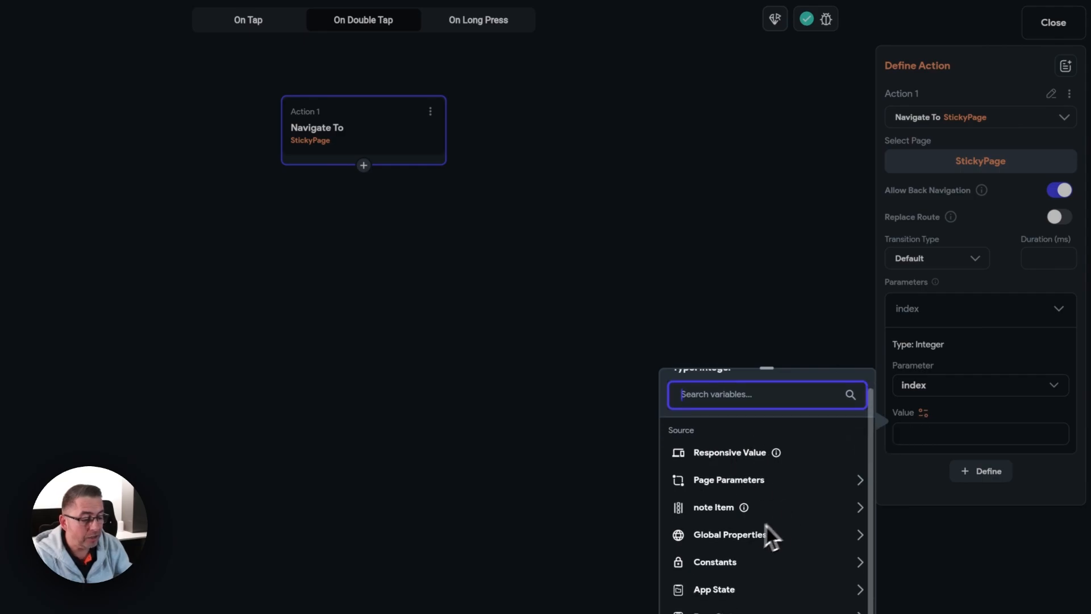
left_click(717, 508)
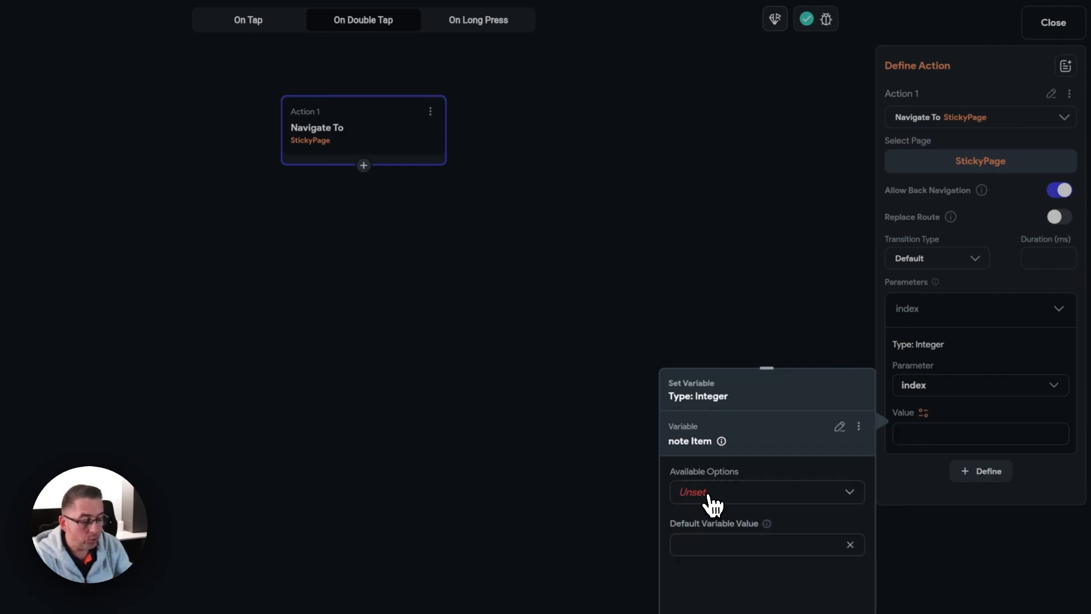
left_click(710, 500)
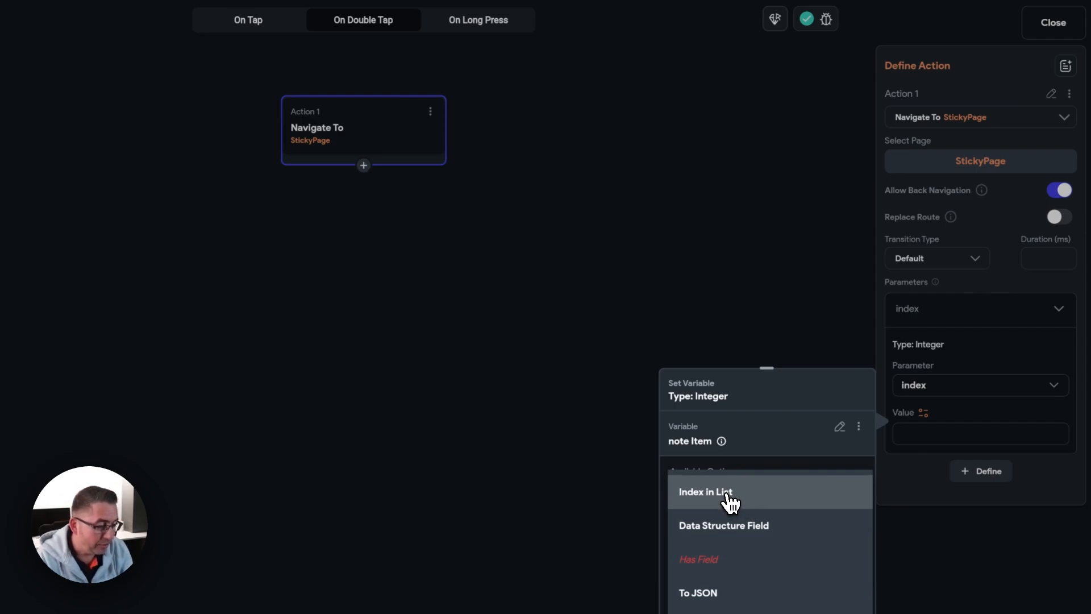
left_click(727, 503)
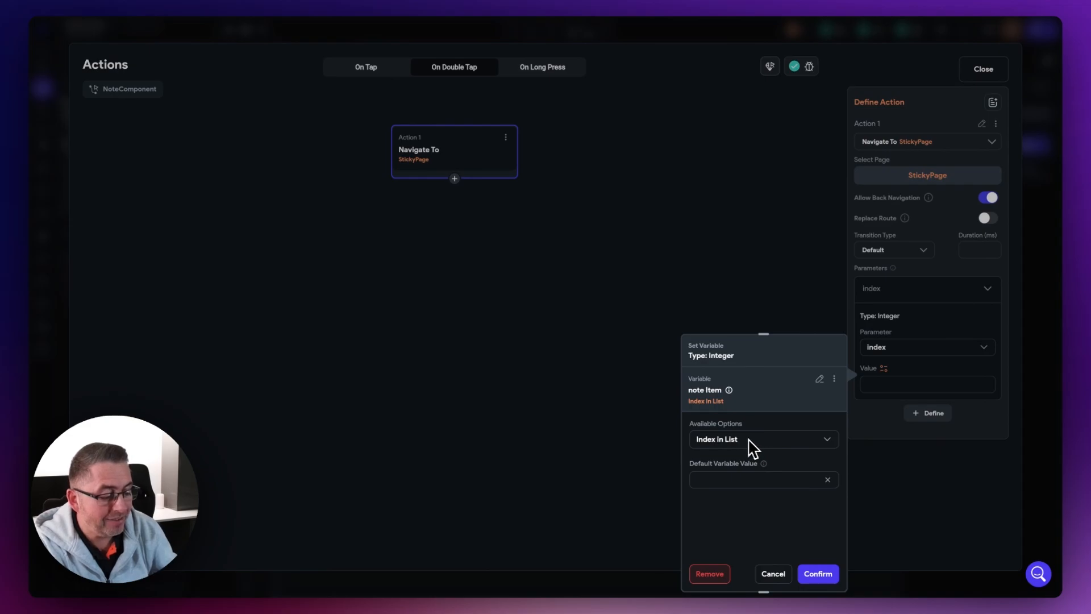
left_click(819, 575)
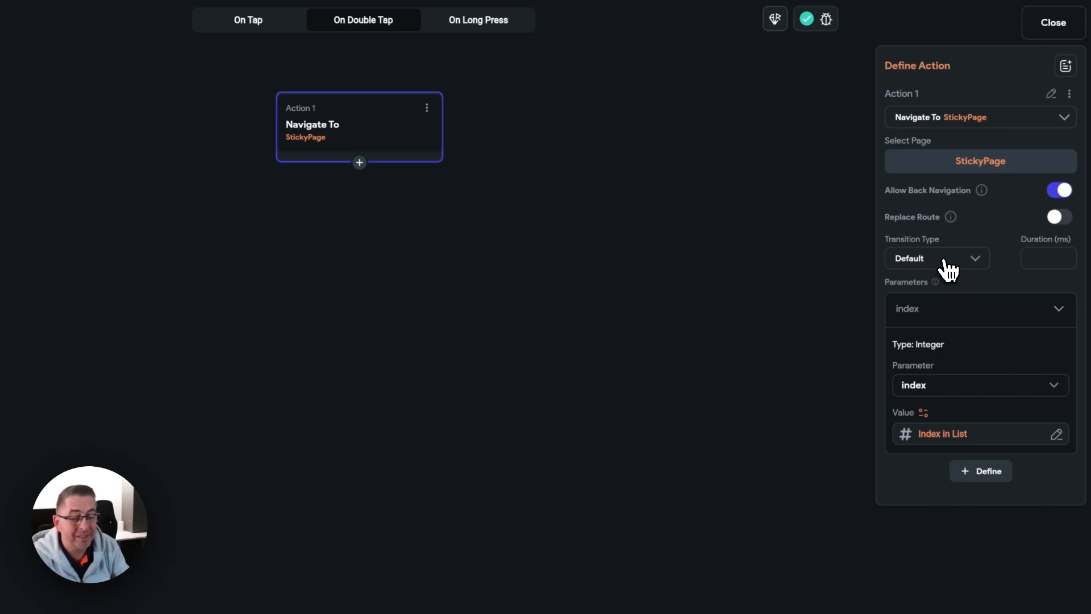
- Keep the navigation's transition type at Default, close the action editor and deselect the NoteComponent
left_click(980, 265)
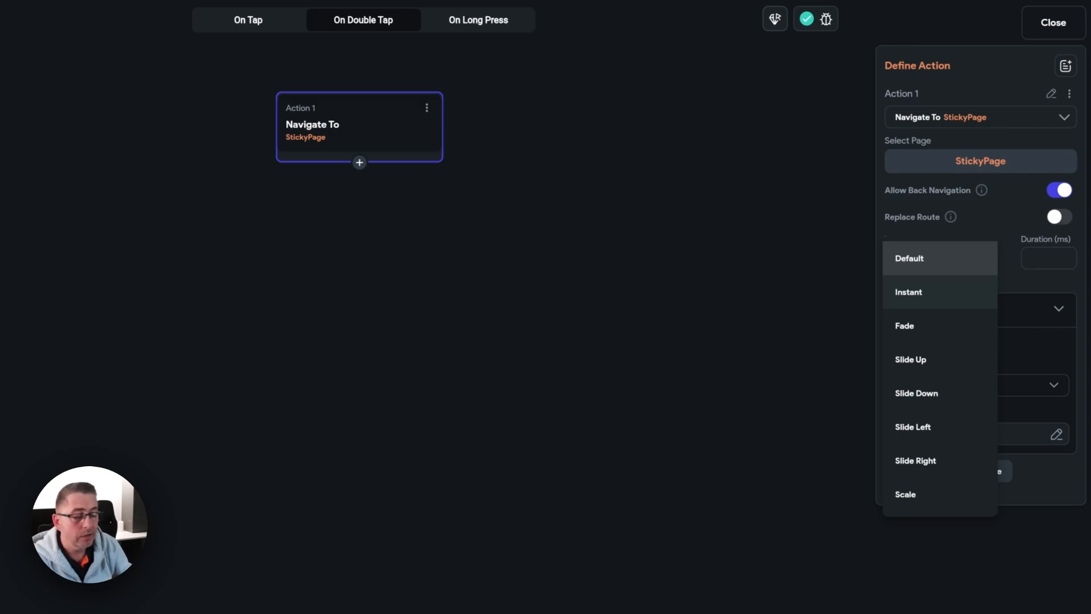
left_click(916, 263)
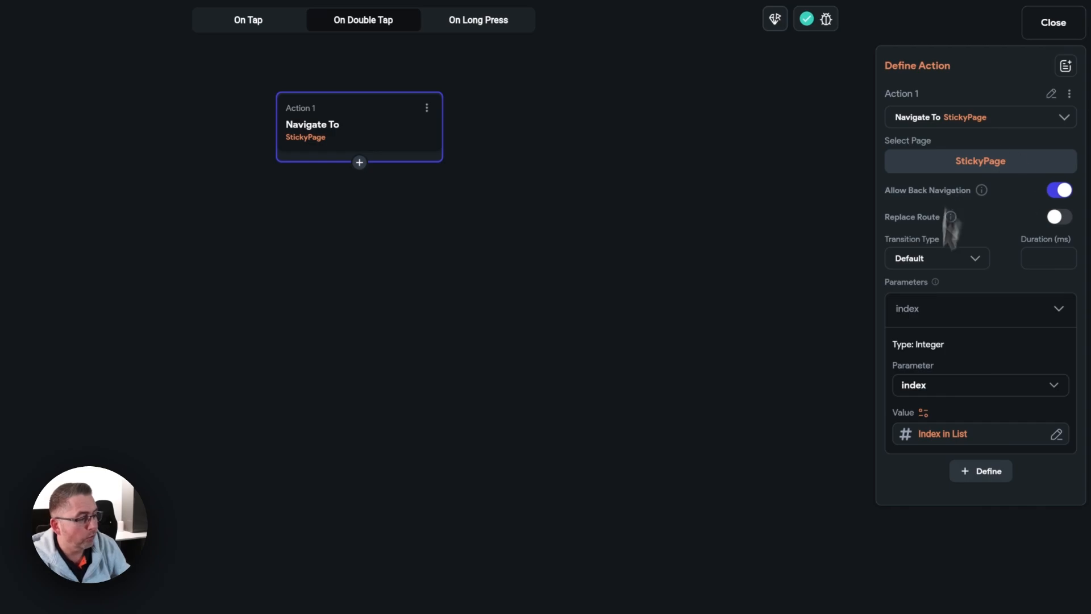
mouse_move(964, 307)
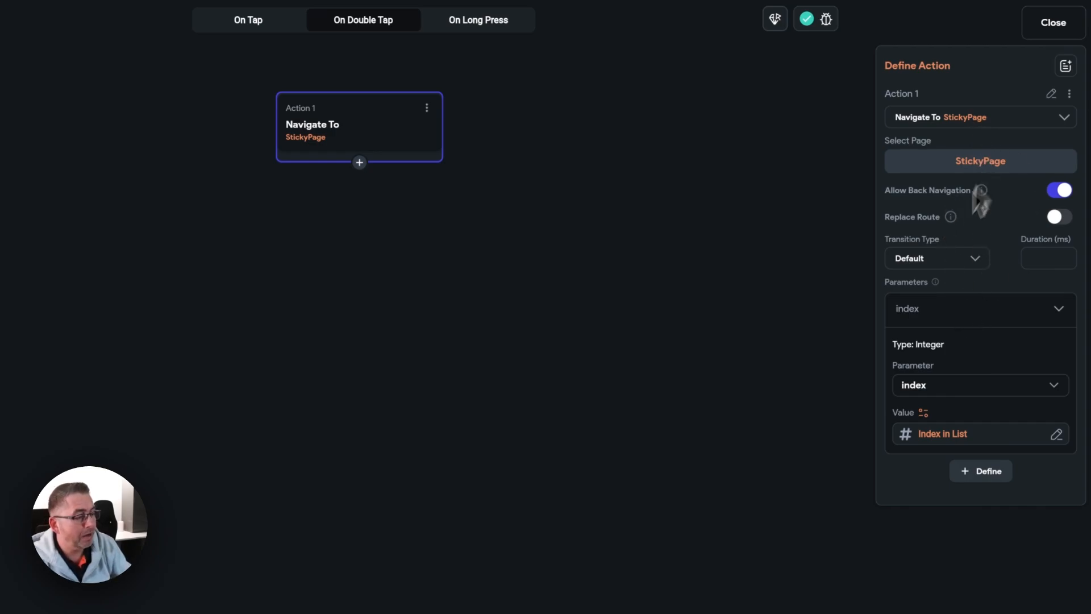
left_click(1056, 25)
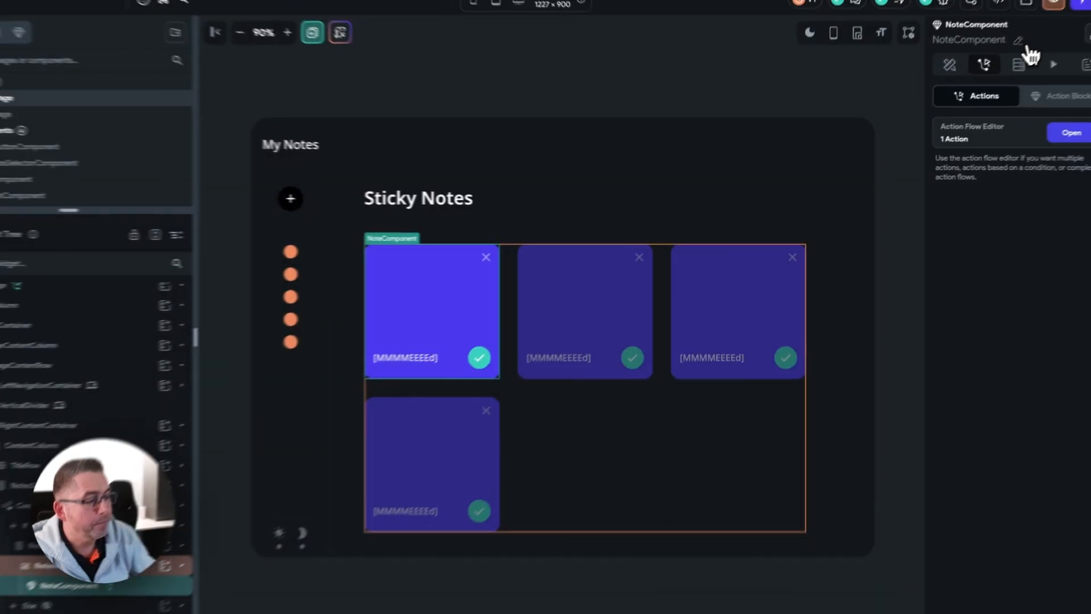
left_click(883, 225)
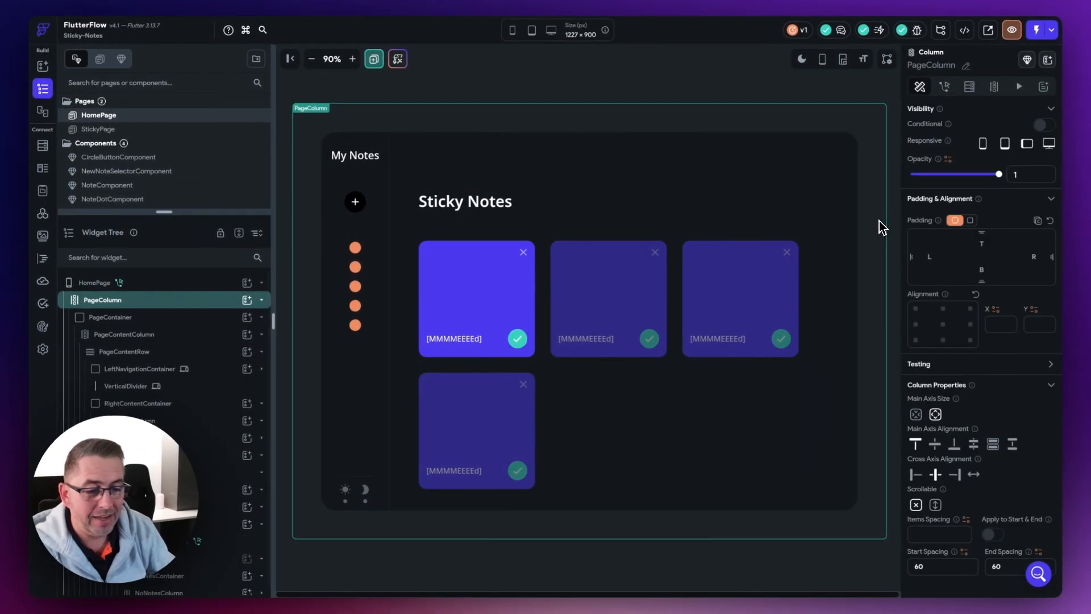
left_click(889, 226)
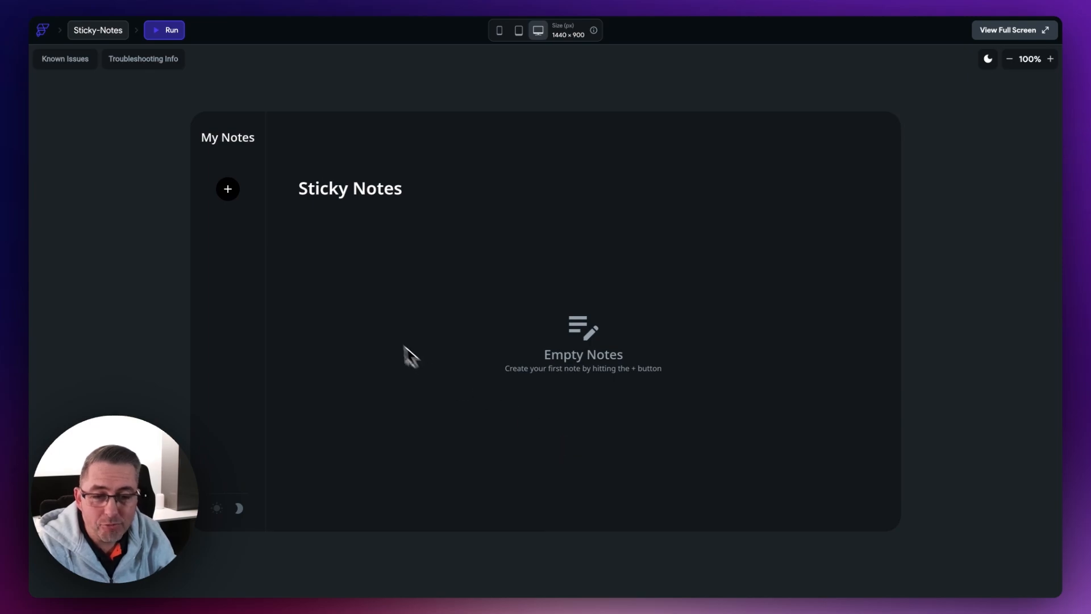
- Create a dark blue note in the running Sticky-Notes app with the text "Test Note" and save it
left_click(232, 193)
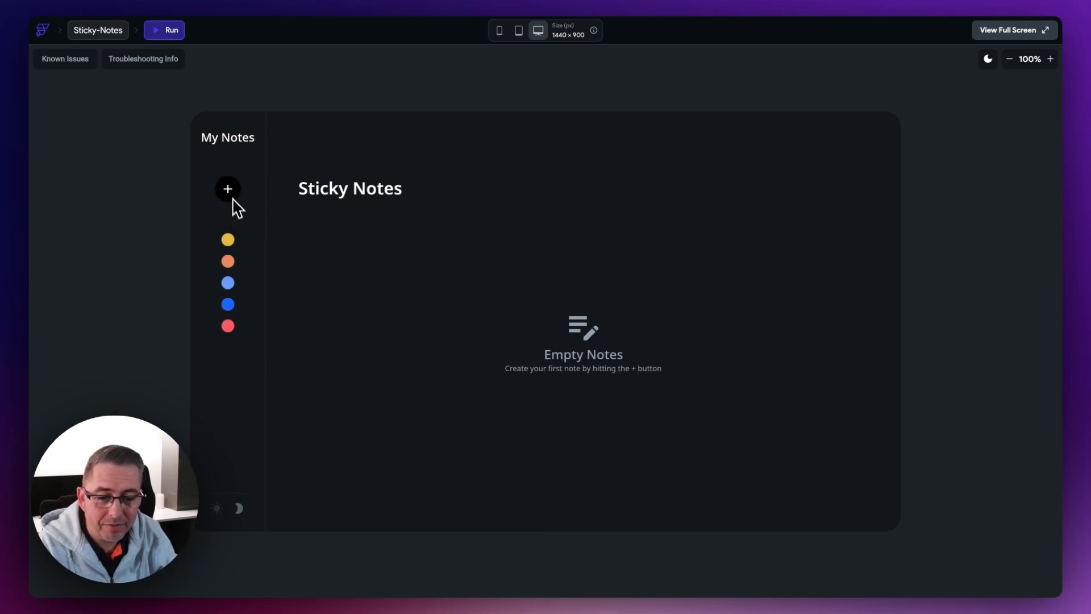
left_click(228, 306)
left_click(344, 337)
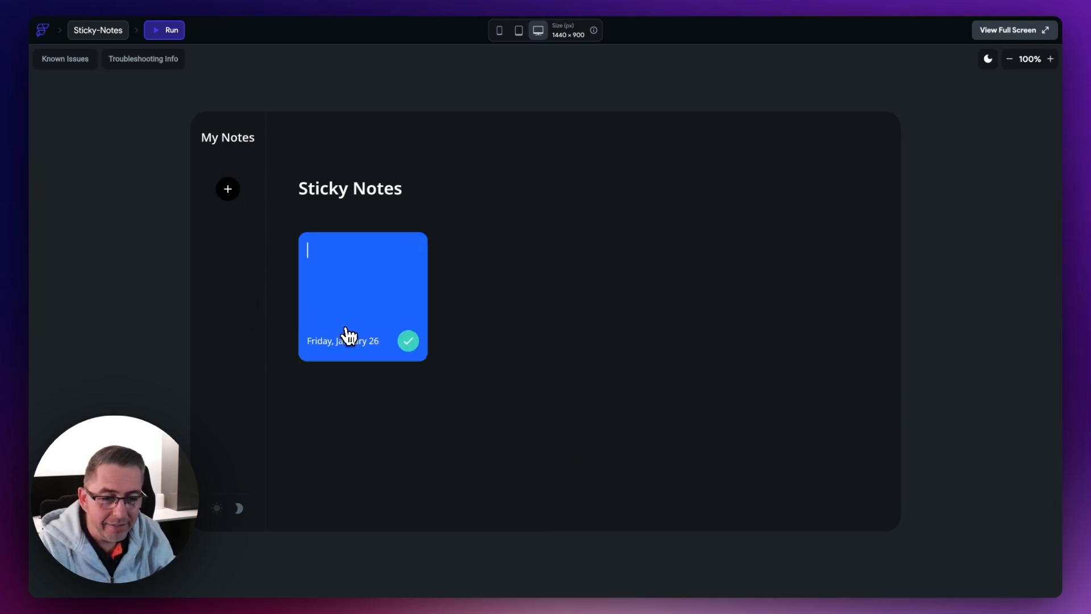
type("Test Note")
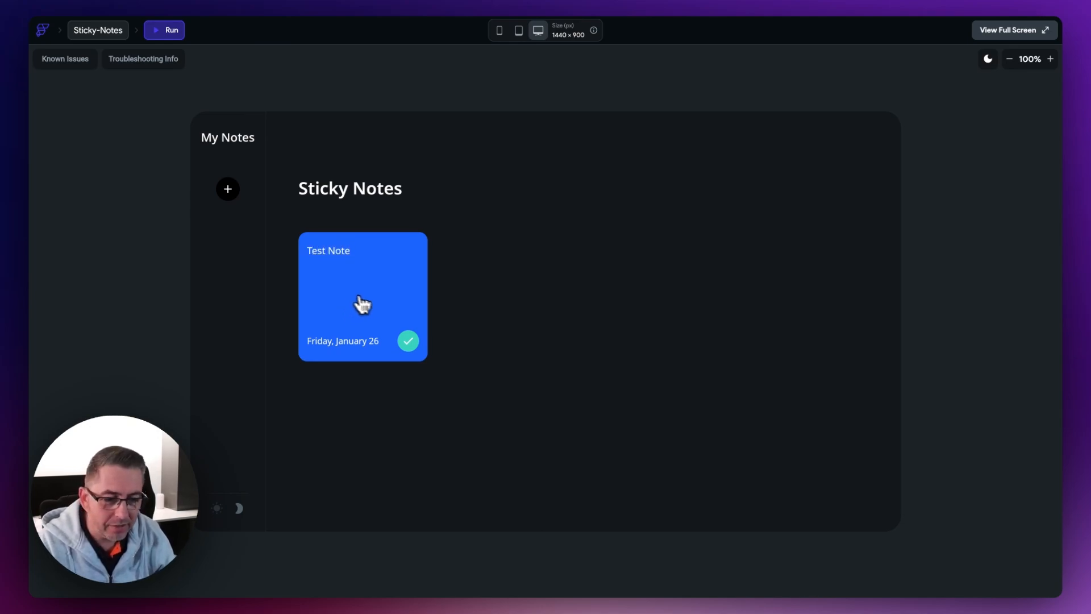
left_click(408, 340)
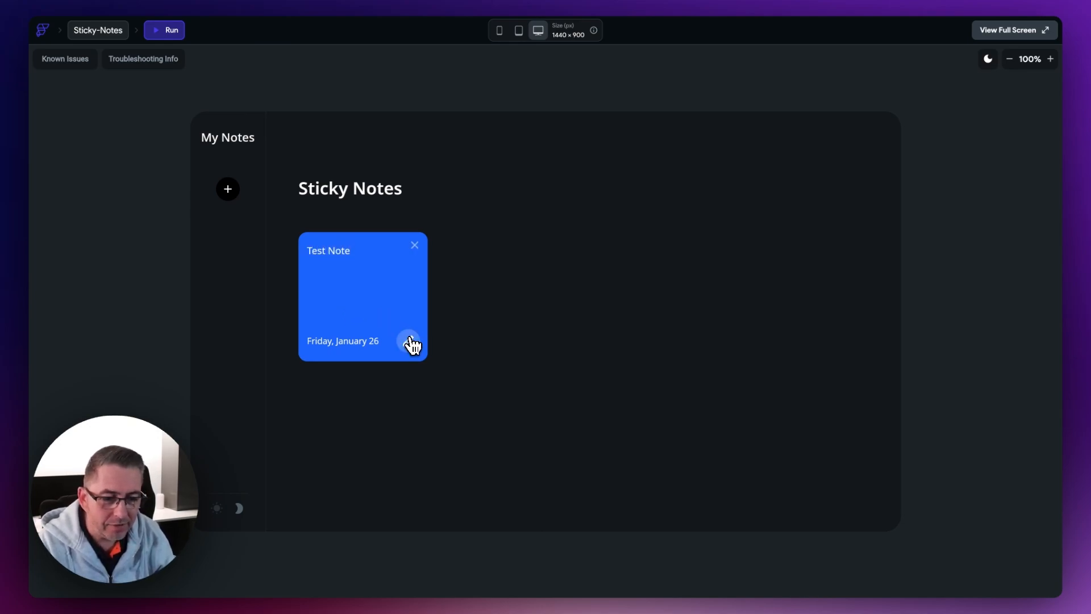
- Create an orange note with the text "Test Note Again!" and save it
left_click(228, 190)
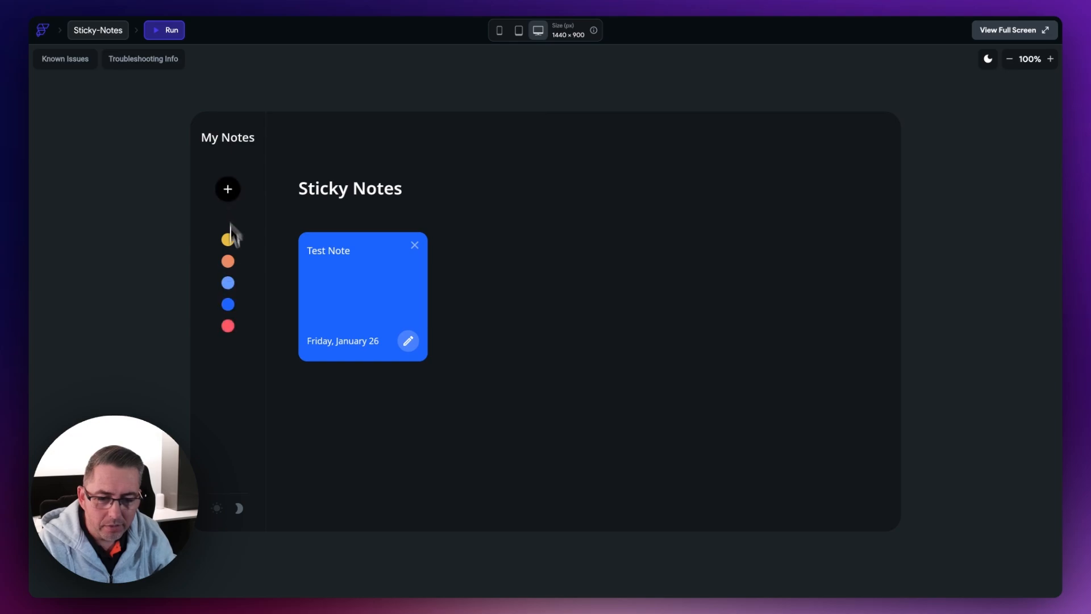
left_click(228, 262)
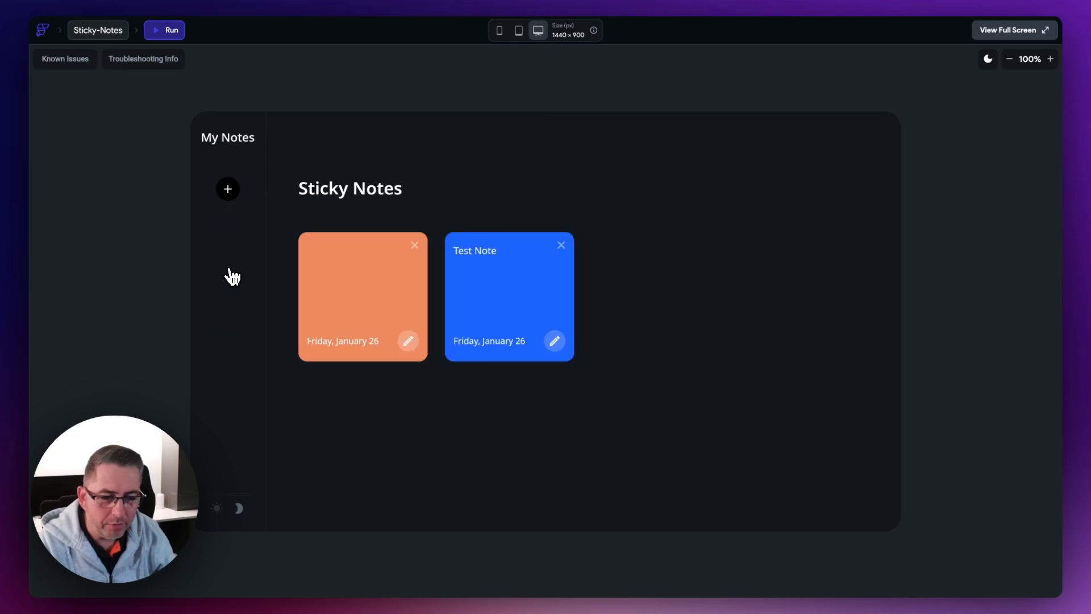
type("Test")
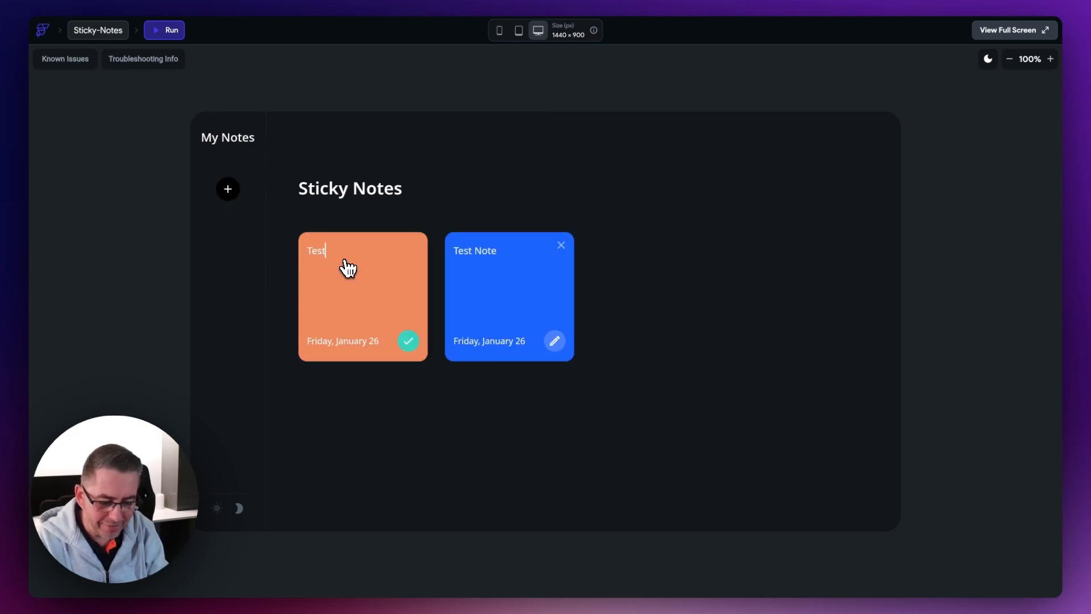
type(" Note Again!")
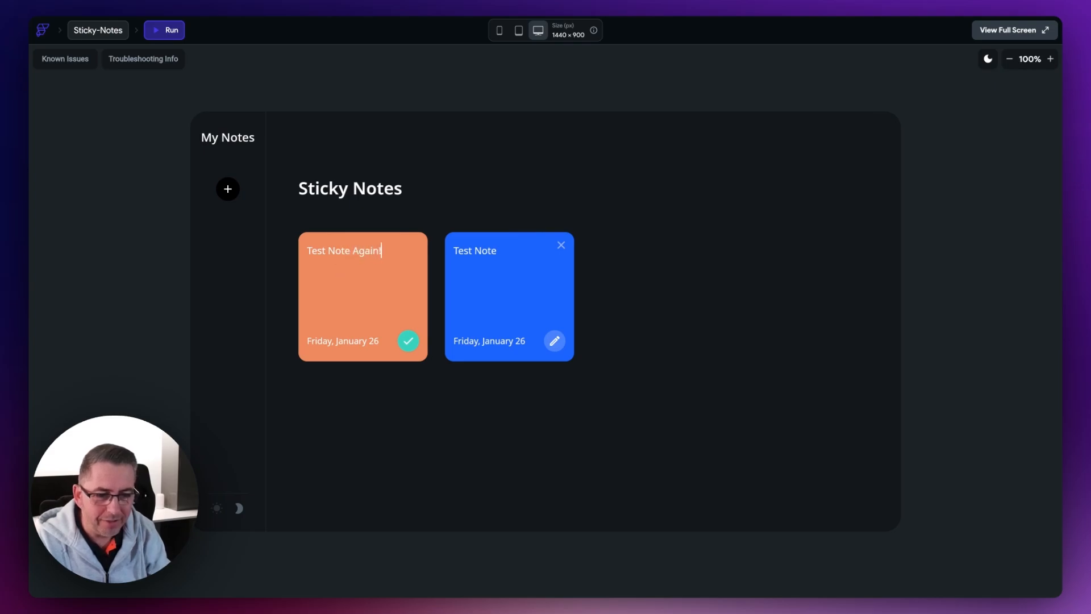
left_click(411, 346)
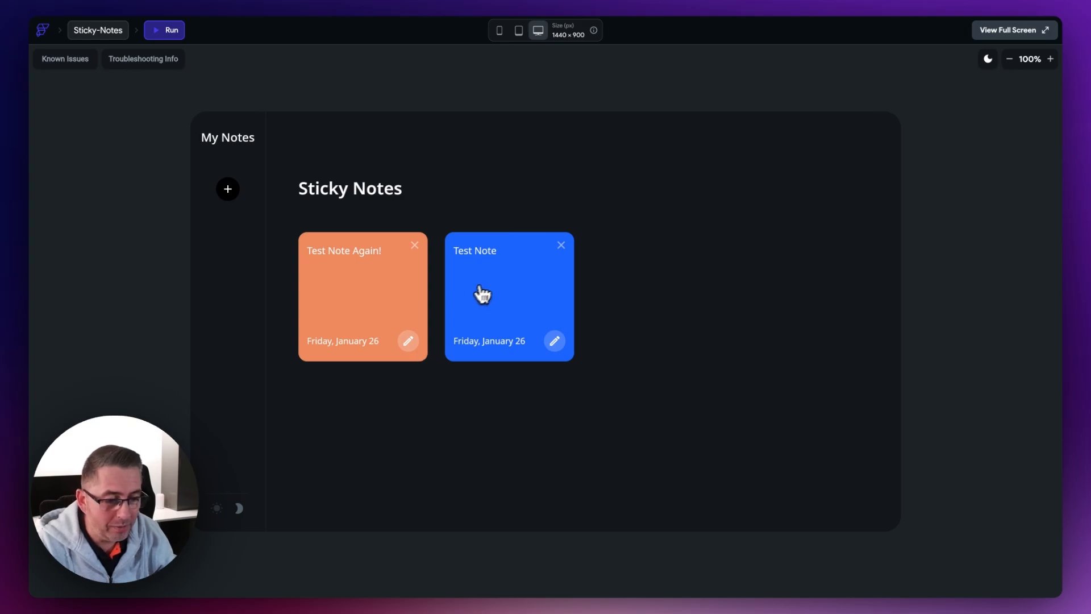
- Open the blue note on its own page, extend its text with "fghj dfghjk fgjk fghj" and save it
left_click(497, 291)
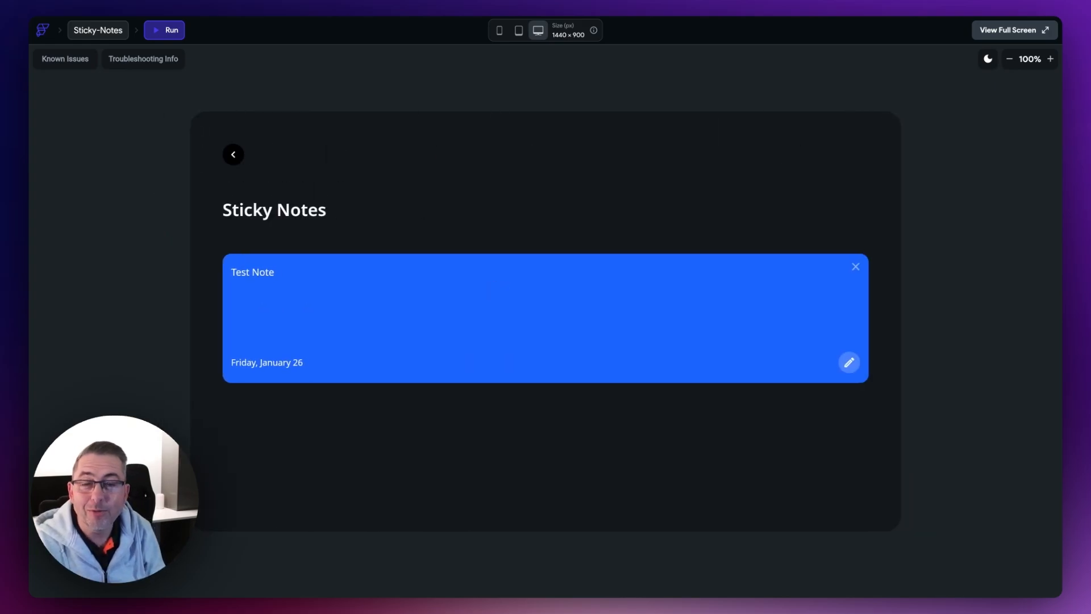
left_click(849, 362)
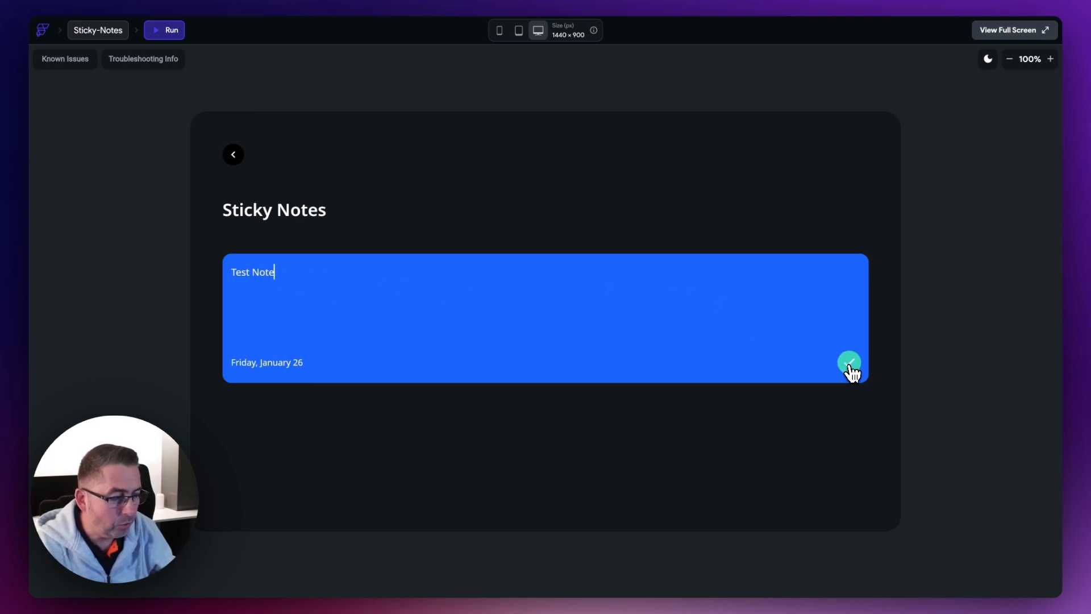
type("fghj dfghjk fgjk fghj")
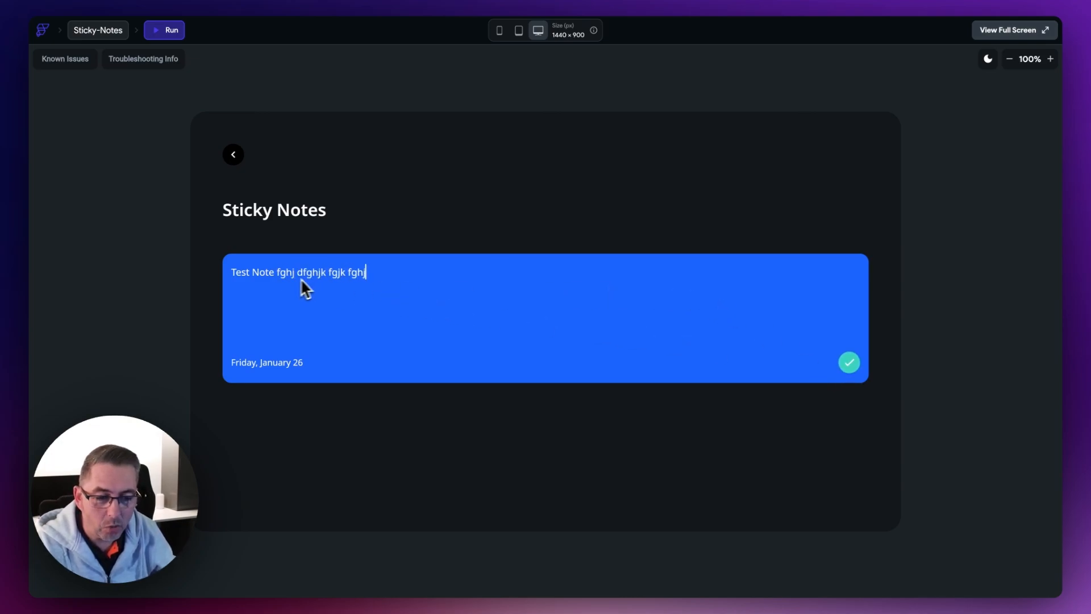
left_click(849, 362)
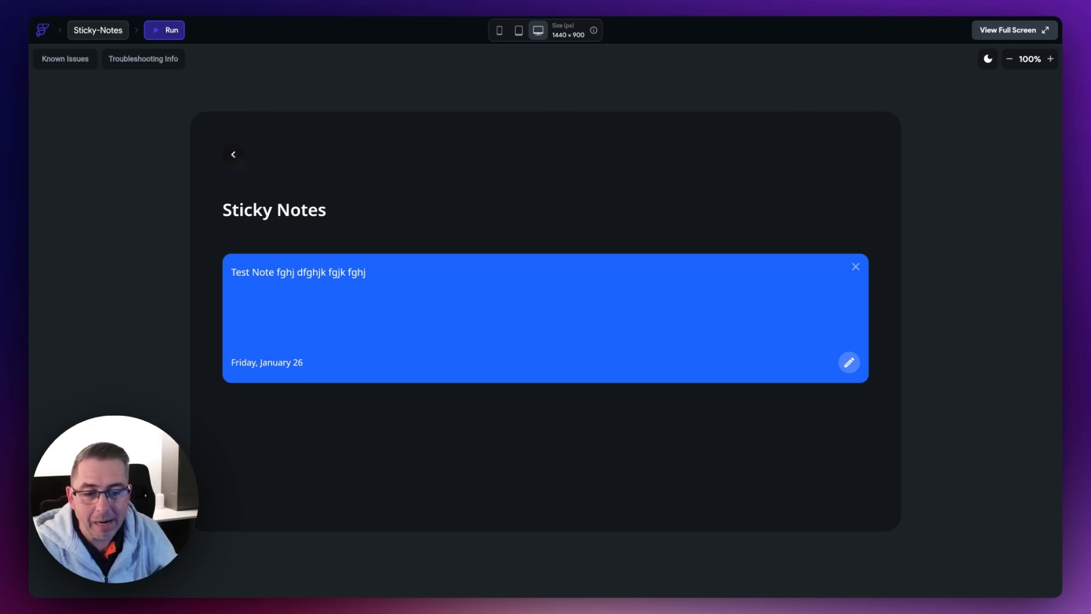
- Return to the notes list with the browser's Back command and try to open the blue note again
right_click(440, 186)
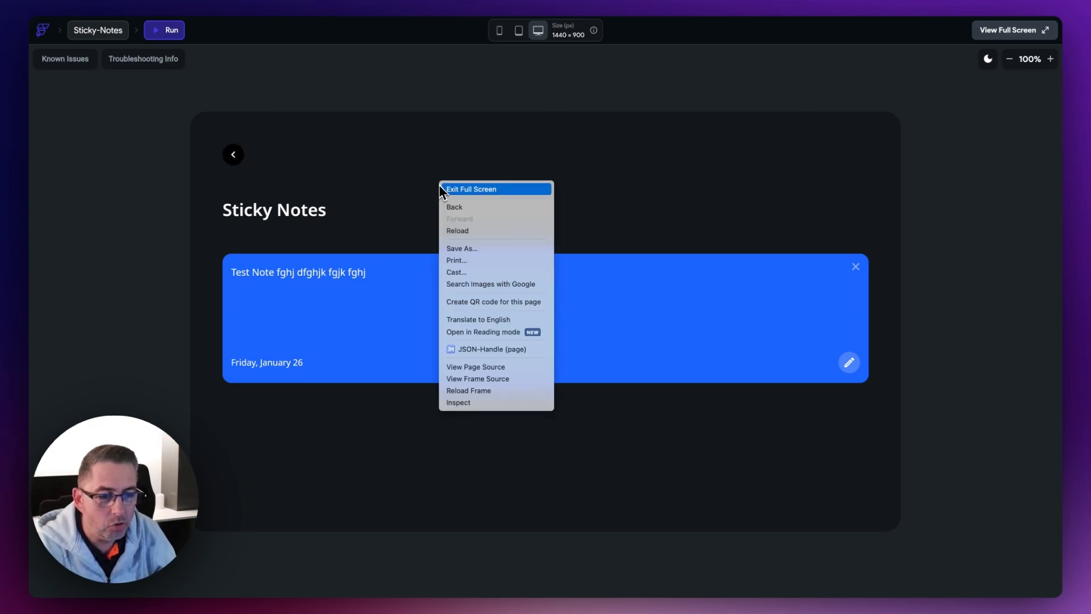
left_click(455, 208)
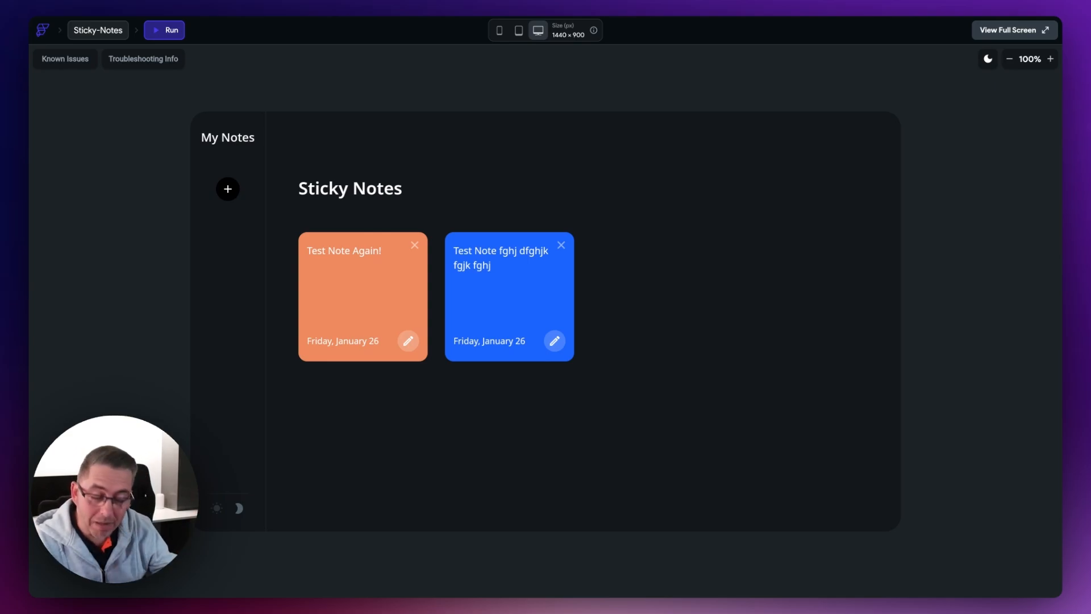
left_click(500, 297)
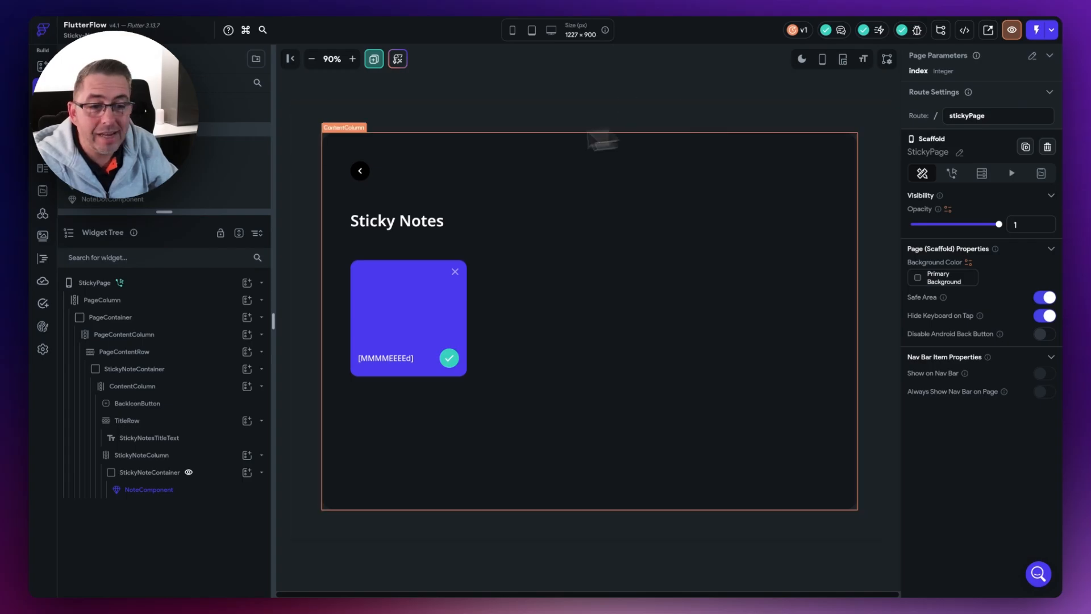
- Add an On Tap action to StickyPage's BackIconButton that performs Navigate Back
left_click(363, 177)
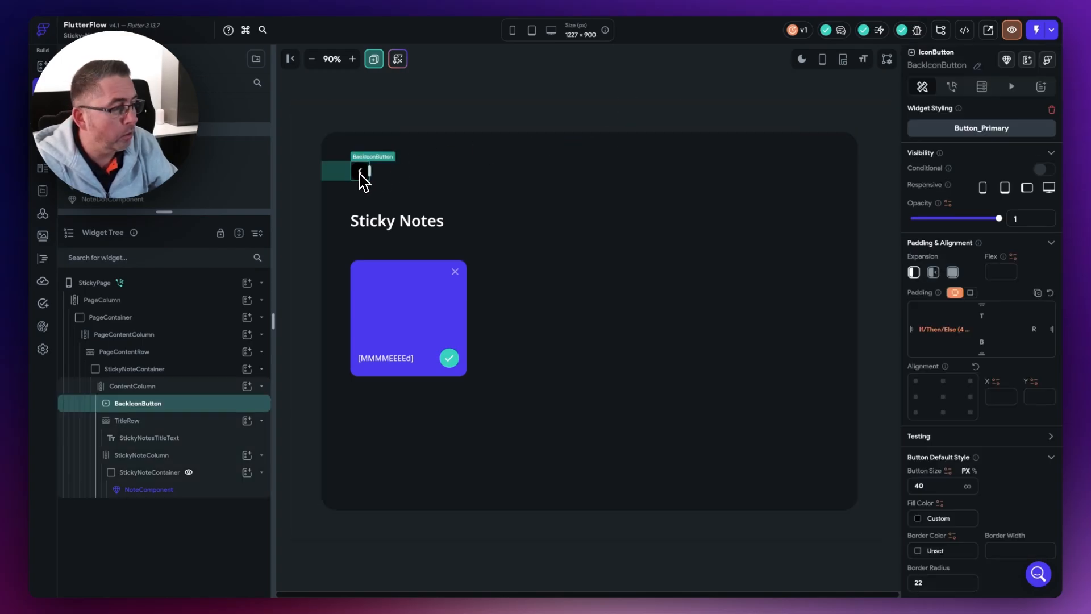
left_click(952, 87)
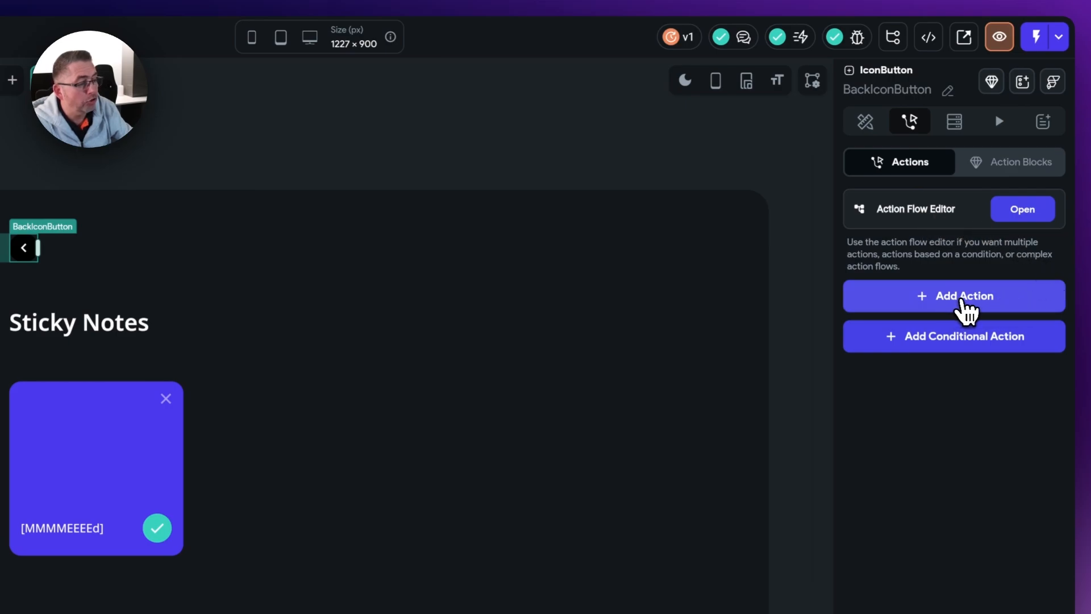
left_click(960, 304)
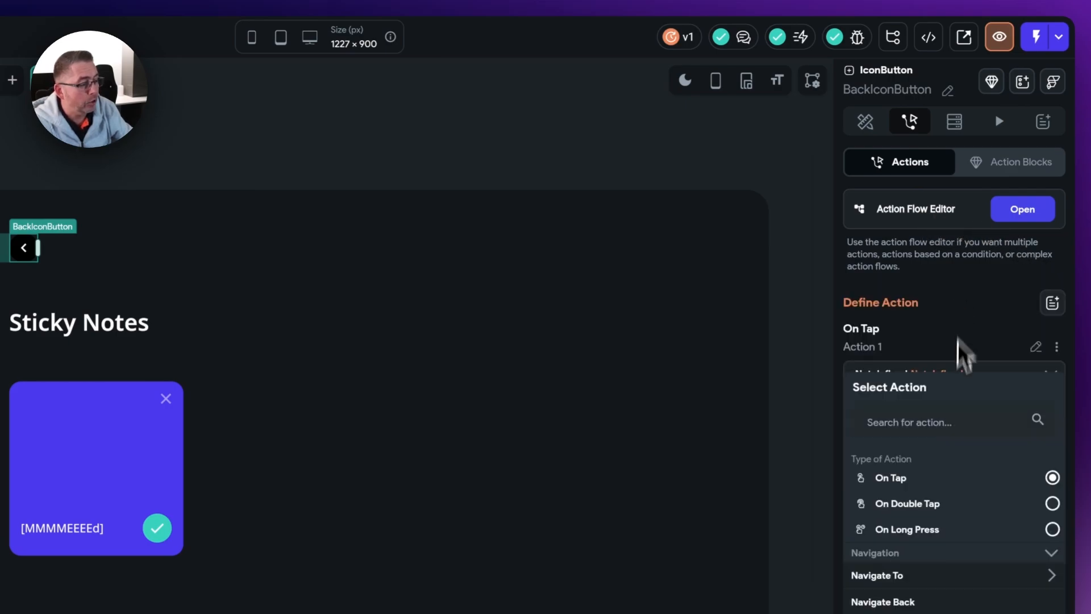
left_click(901, 602)
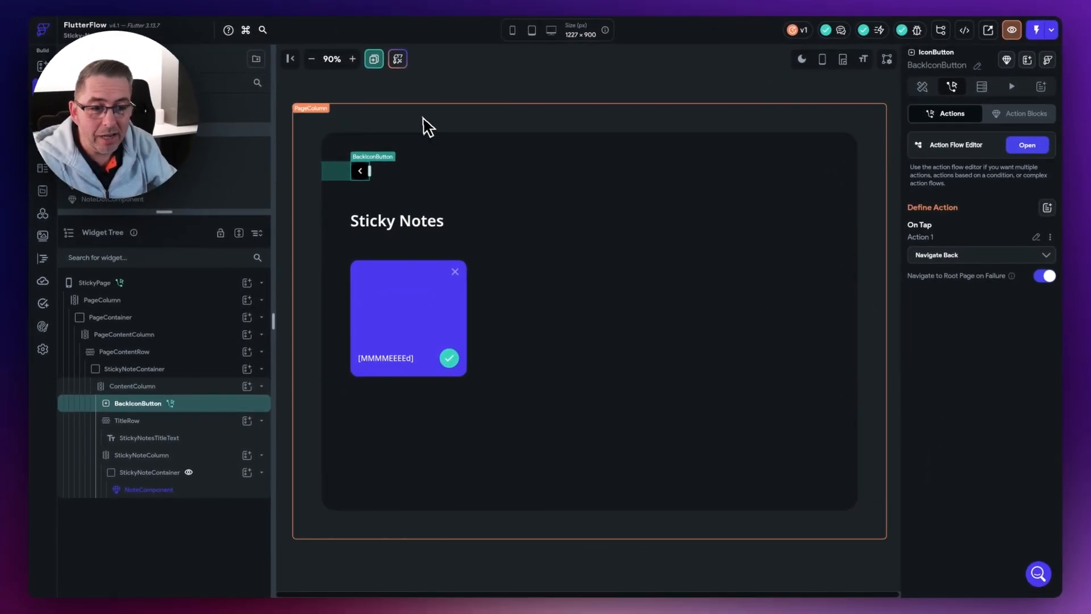
- Change StickyPage's title text to "My Note"
left_click(404, 225)
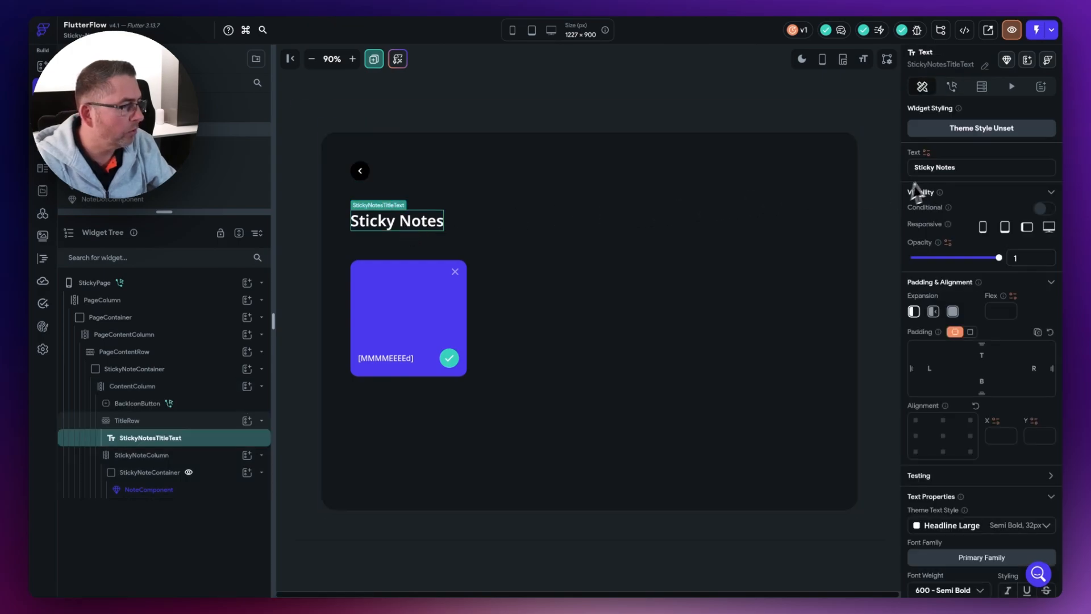
triple_click(966, 168)
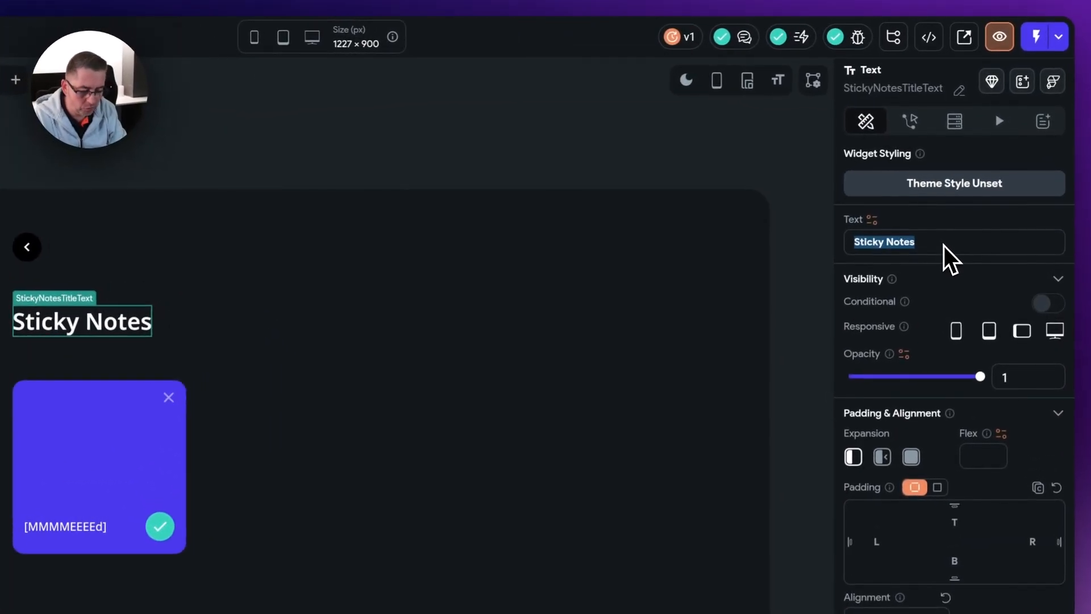
type("My Note")
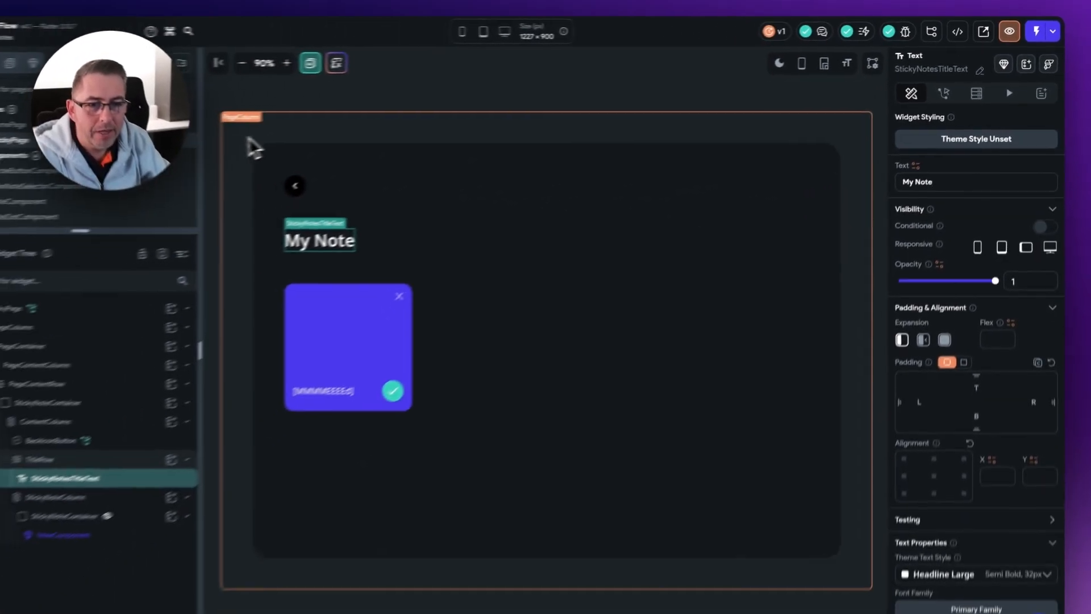
left_click(282, 136)
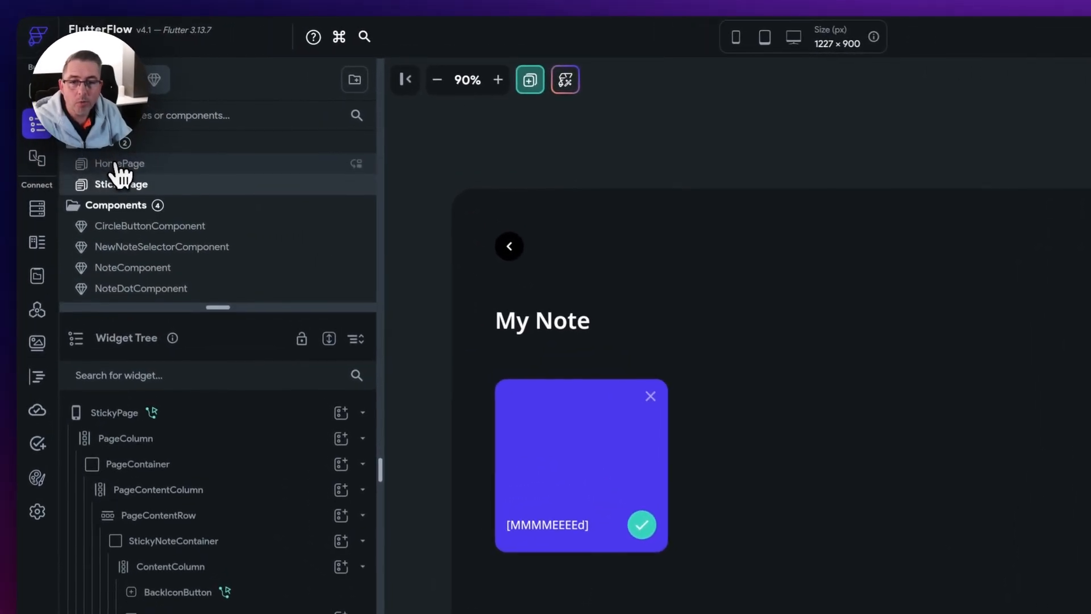
- Add an On Page Load Fade animation to the "Sticky Notes" title text on HomePage
left_click(116, 165)
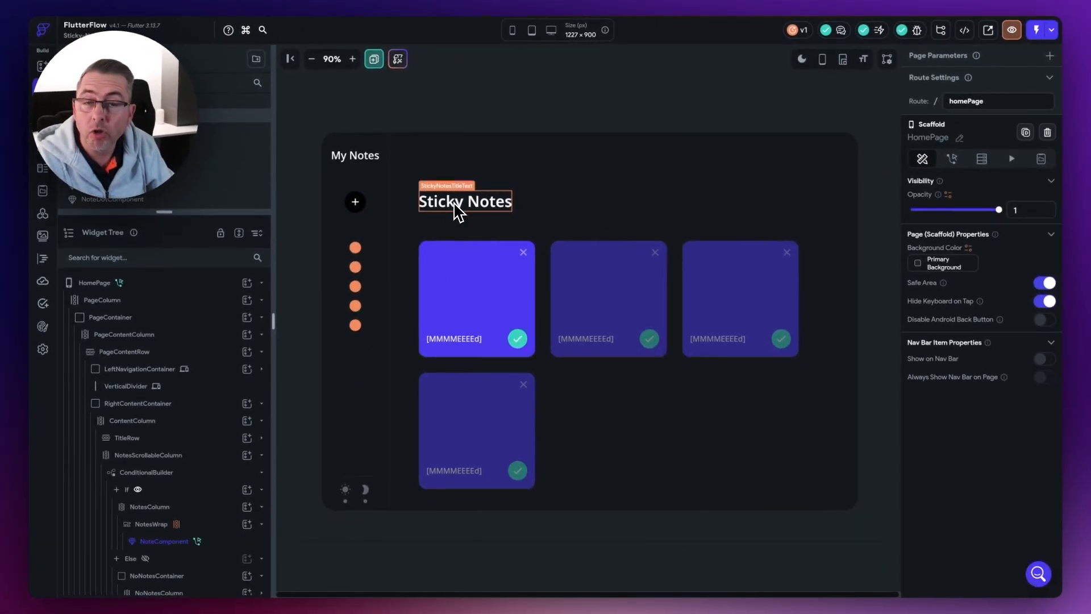
left_click(456, 212)
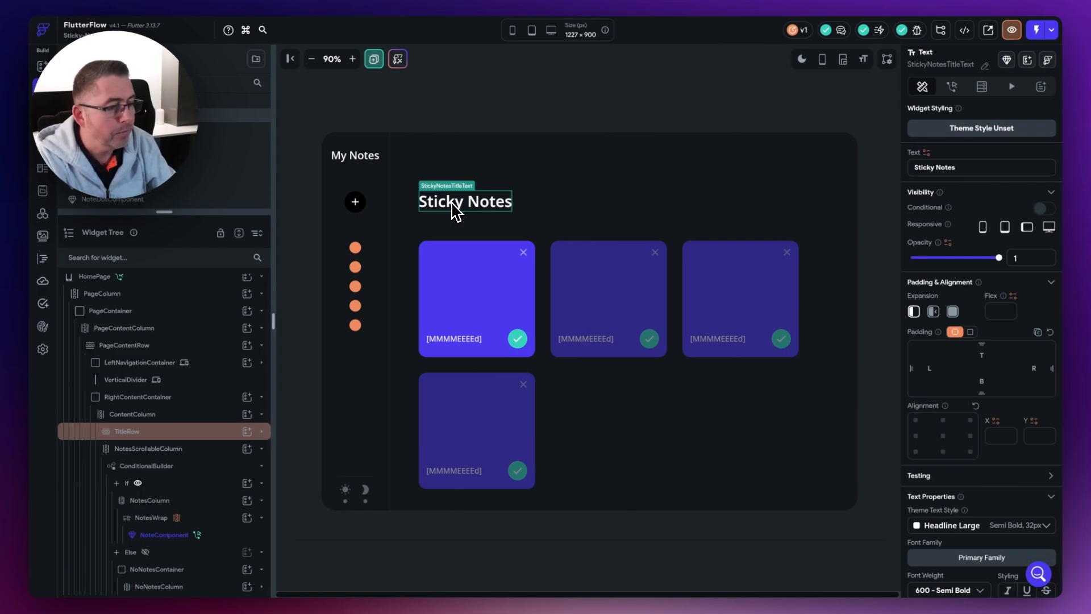
left_click(261, 433)
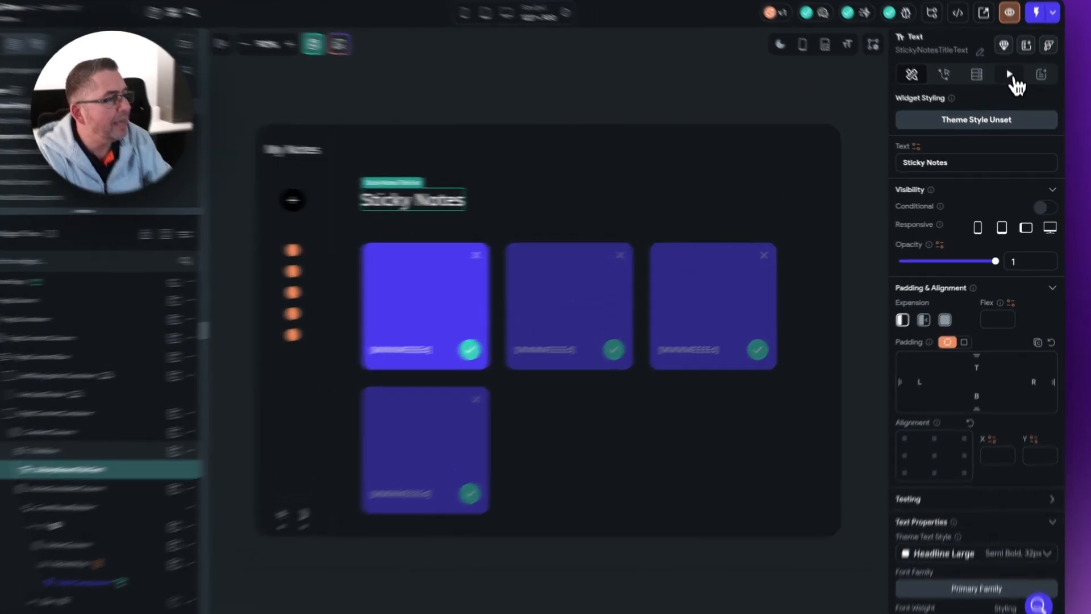
left_click(1011, 76)
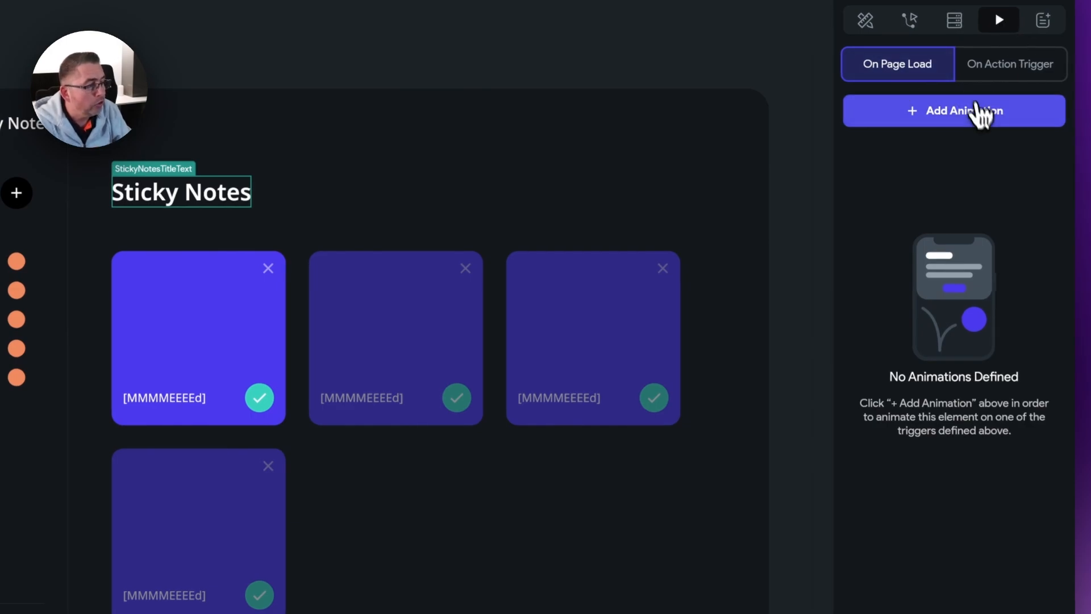
left_click(936, 112)
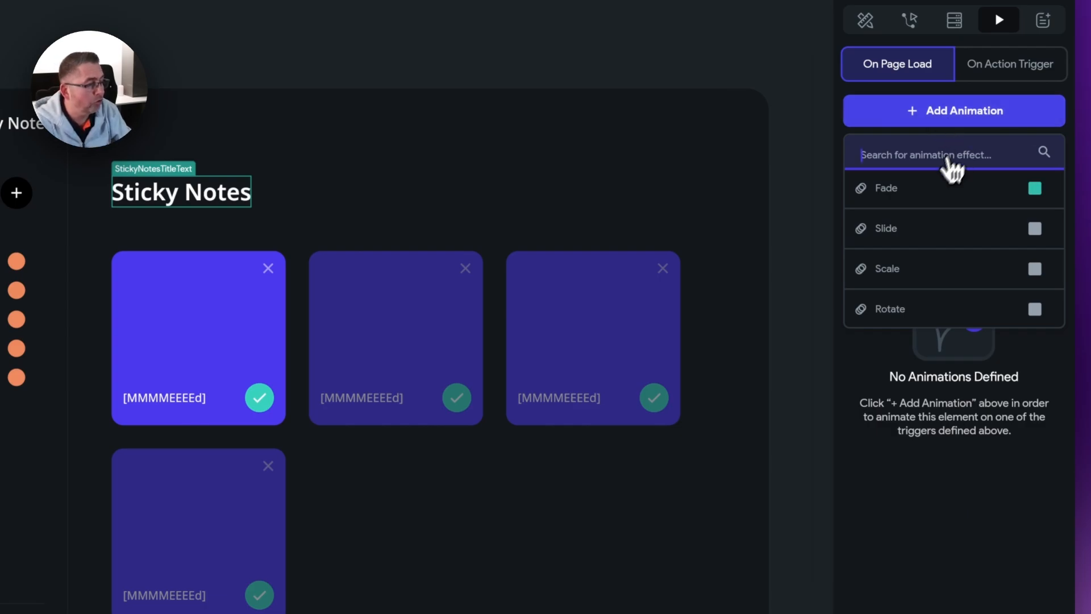
left_click(922, 199)
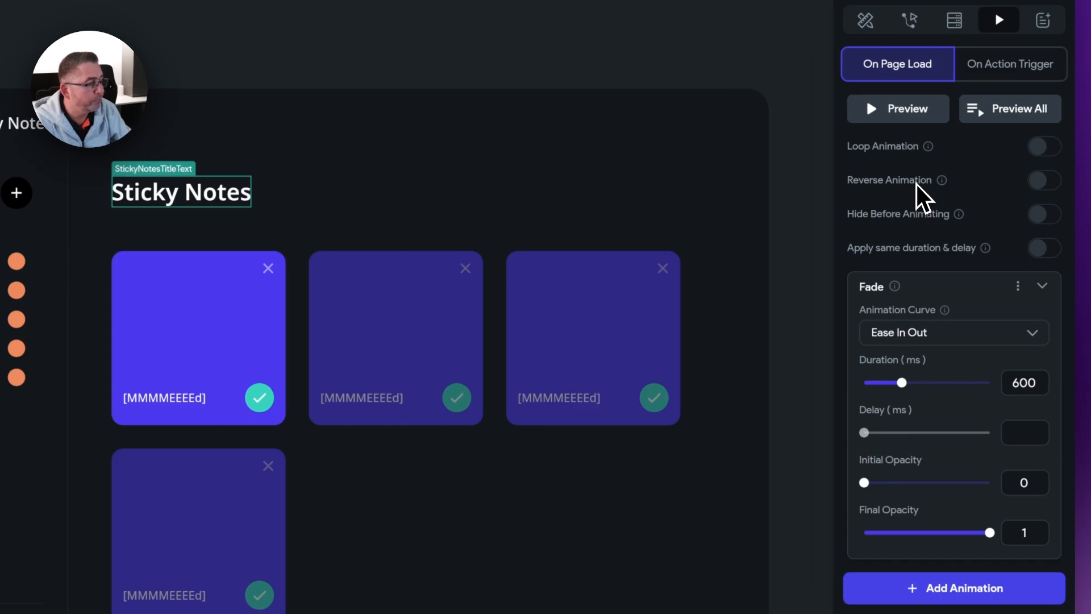
- Apply the same duration and delay to the title's animations, with a 200 ms duration and a 200 ms delay
left_click(1043, 251)
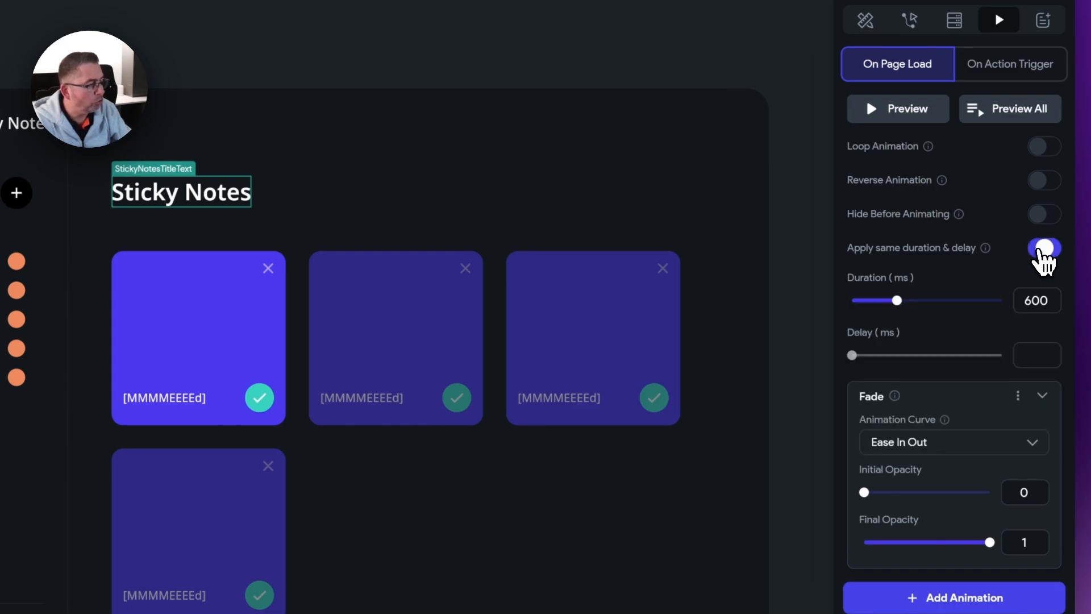
double_click(1029, 300)
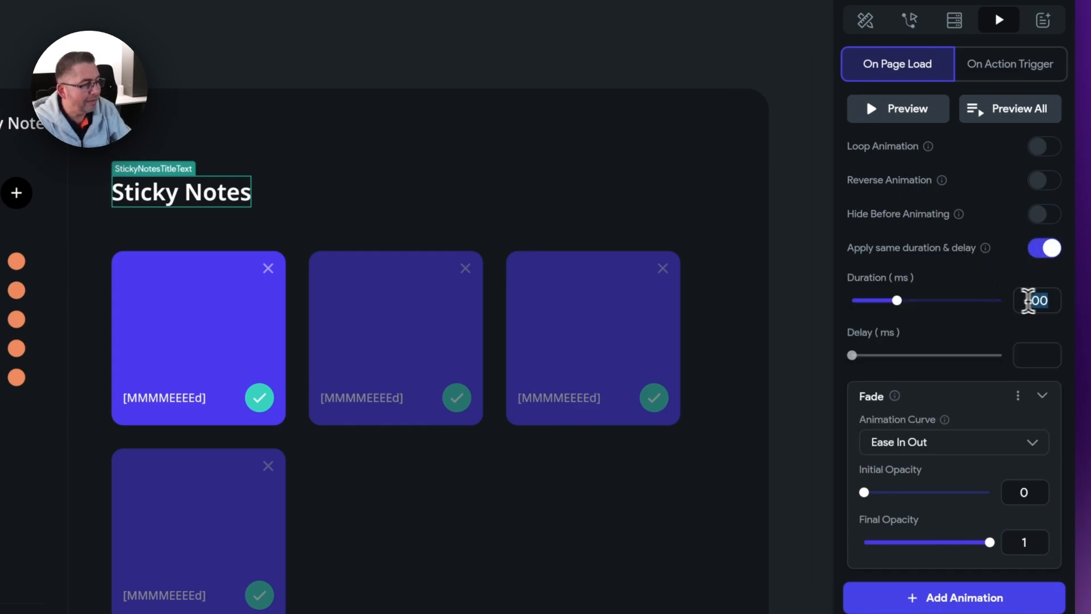
type("200")
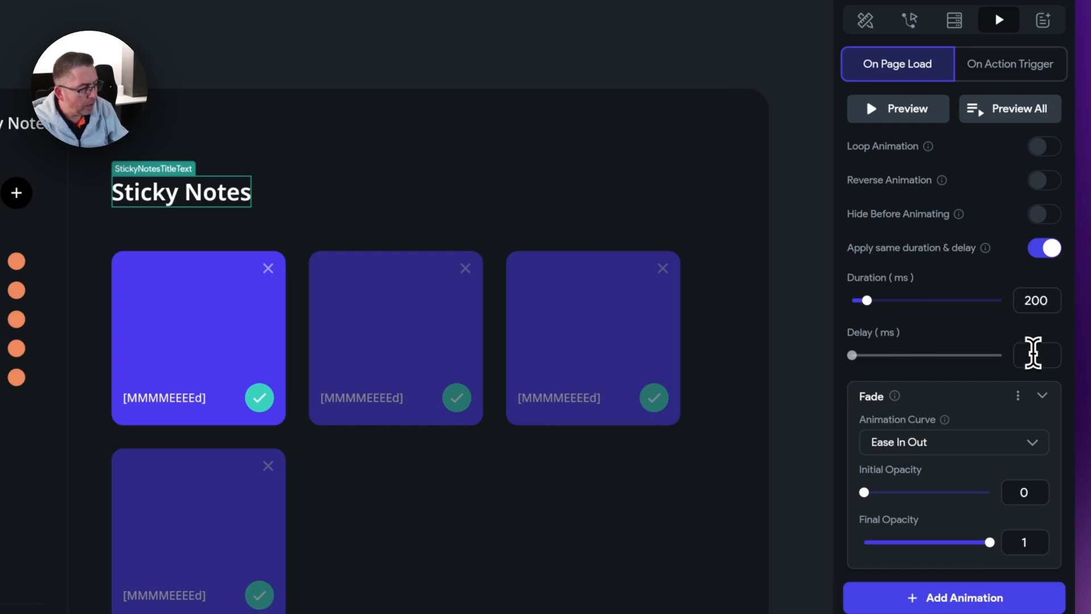
left_click(1033, 354)
type("200")
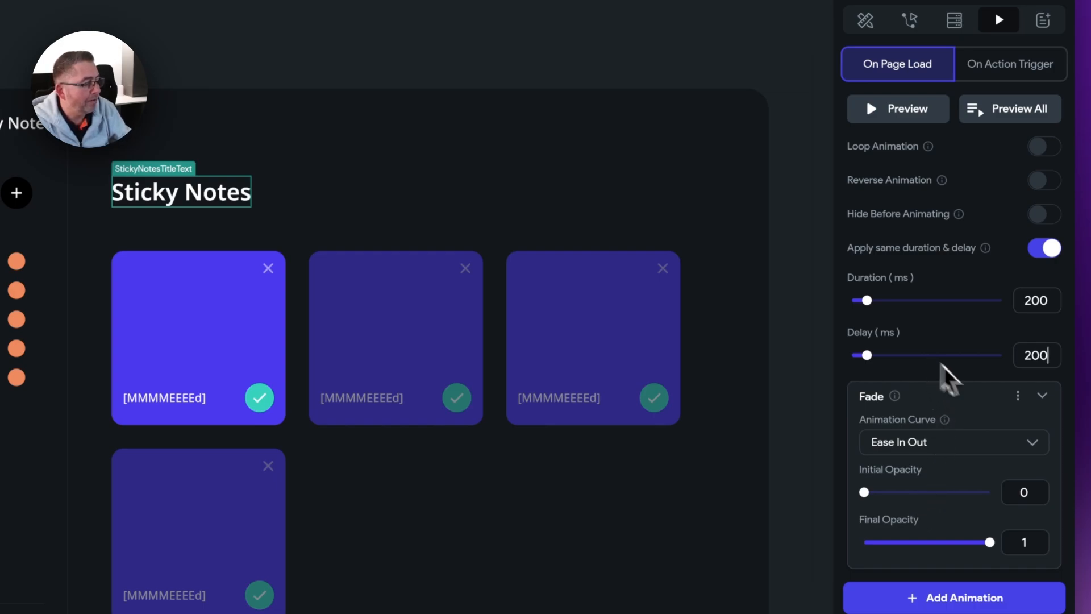
- Add a Slide effect to the title with a horizontal initial position of 10 and preview the animation
left_click(947, 597)
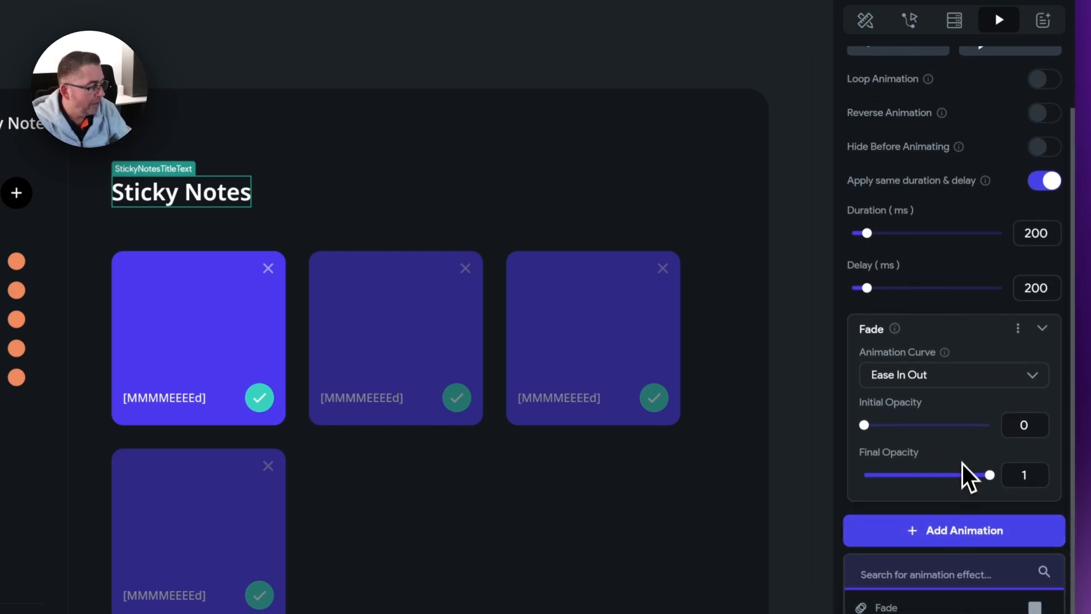
scroll(955, 434, "down", 3)
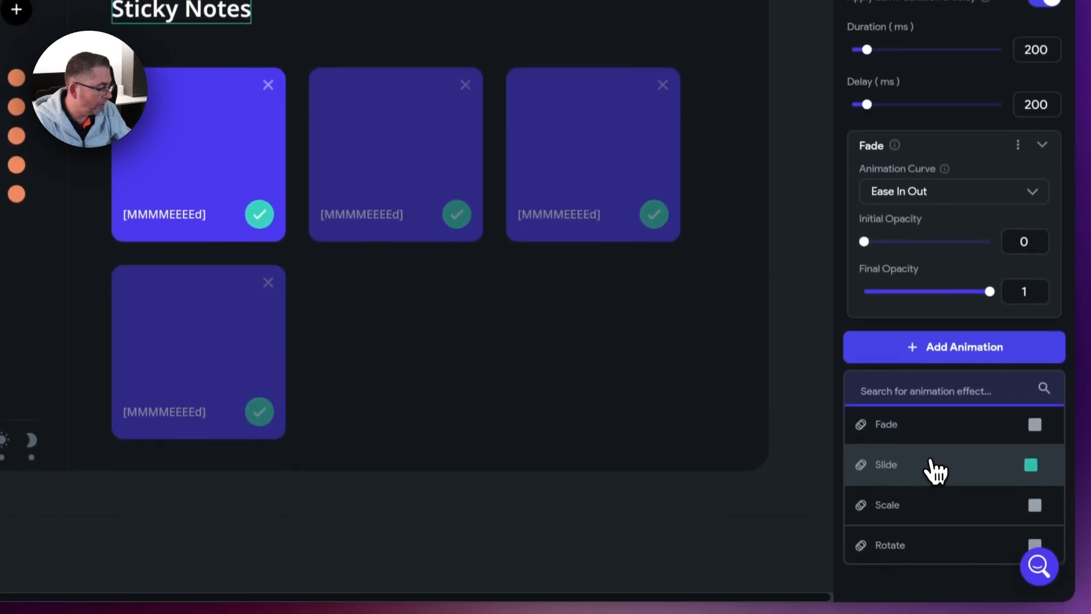
left_click(933, 466)
scroll(935, 407, "down", 4)
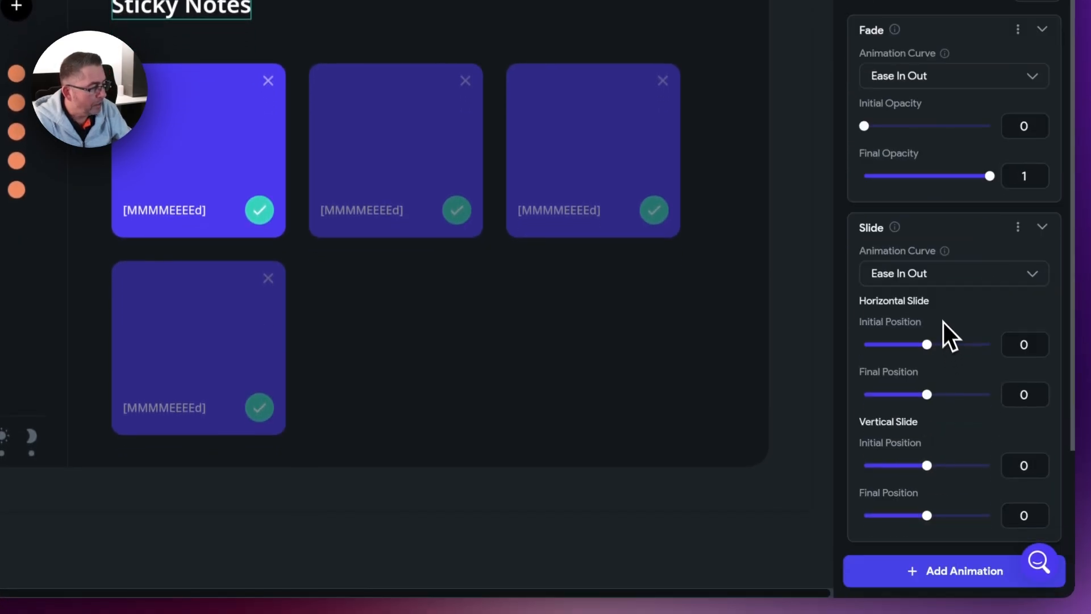
scroll(944, 292, "down", 1)
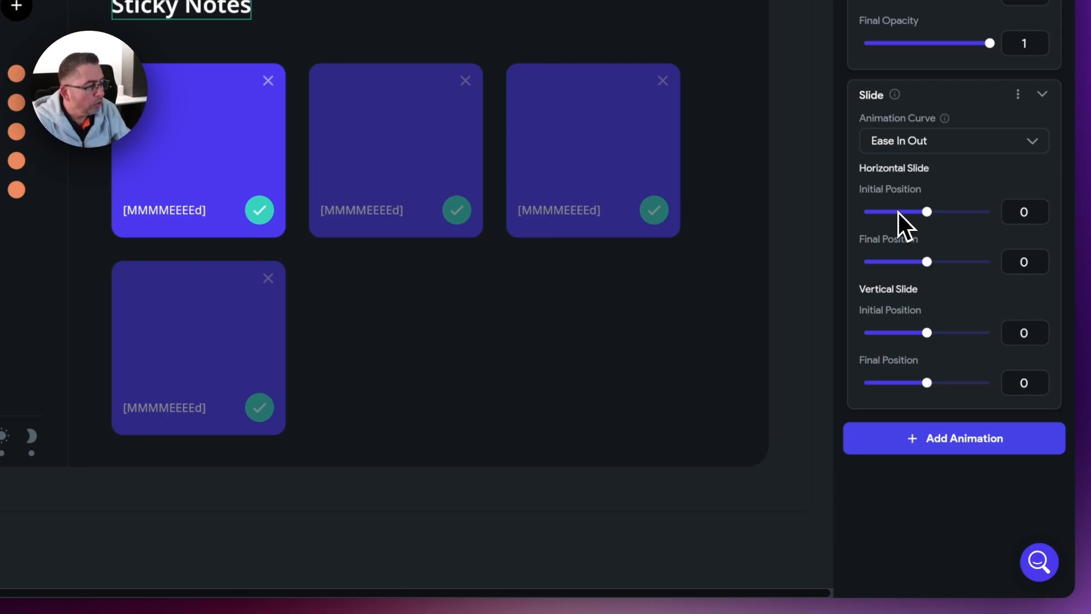
double_click(1026, 213)
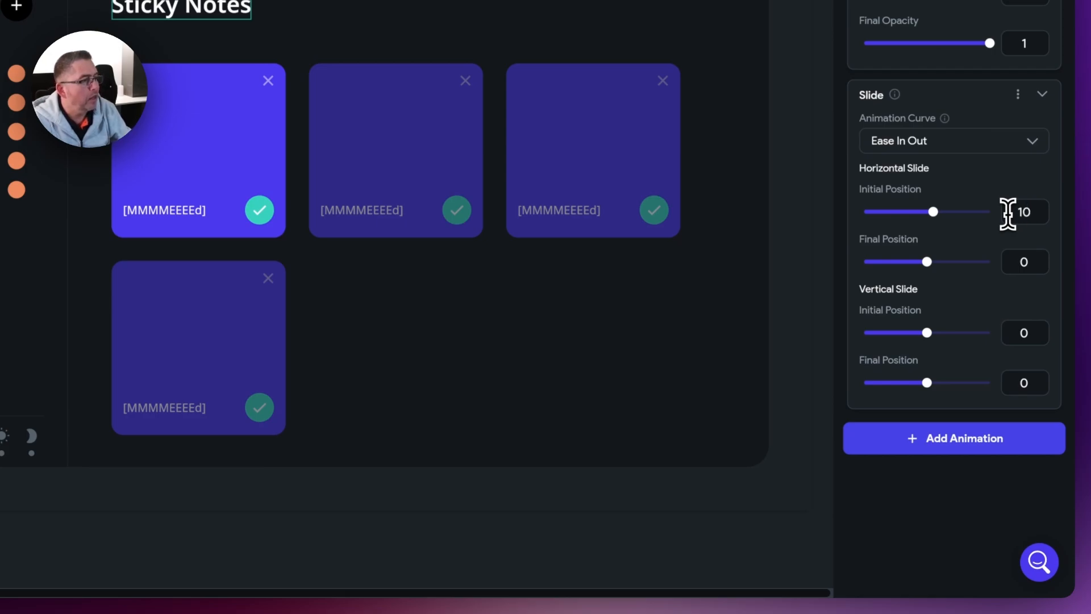
type("10")
scroll(995, 199, "up", 6)
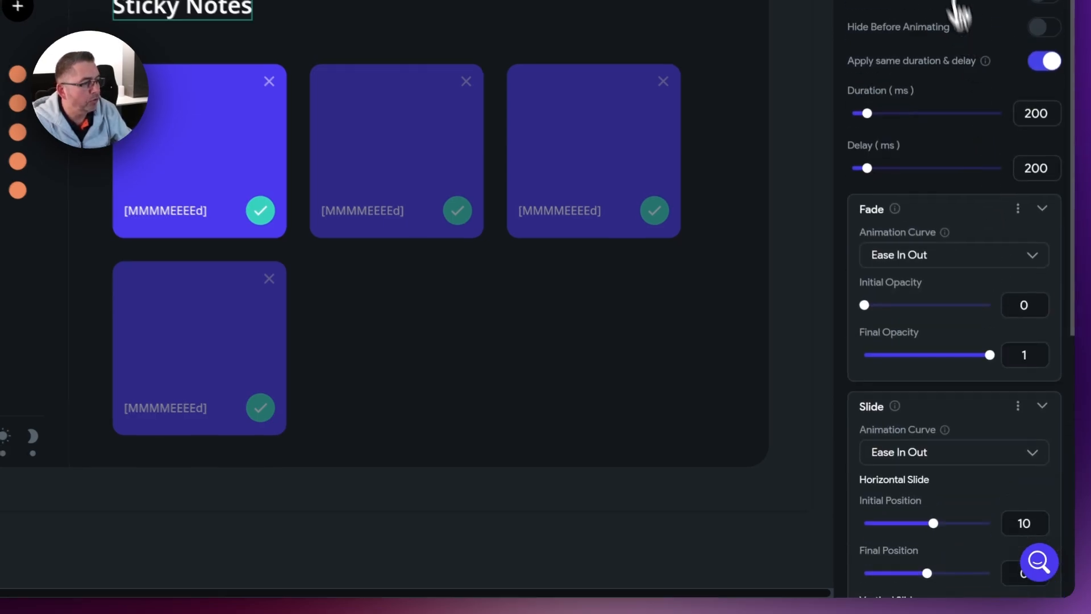
left_click(952, 113)
left_click(960, 149)
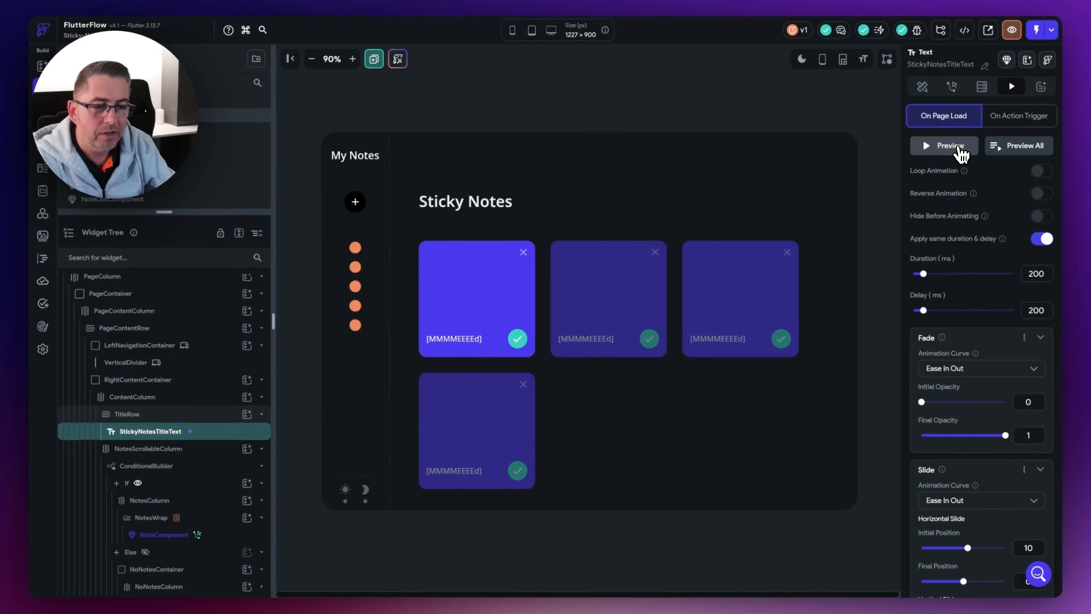
left_click(960, 147)
- Set the Slide effect's horizontal initial position to -10 and preview the title animation
scroll(974, 348, "down", 5)
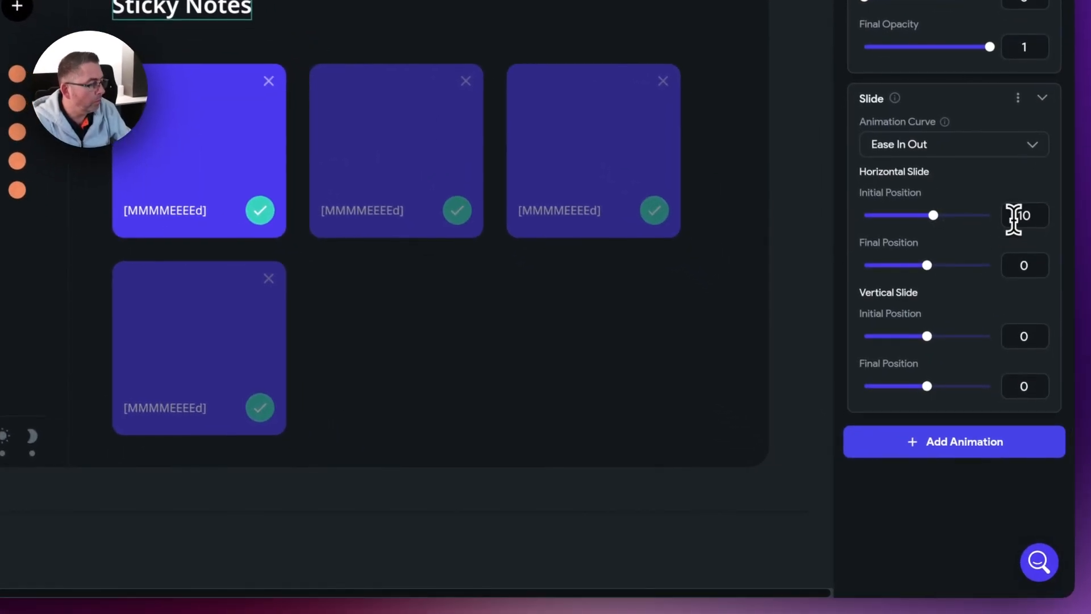
left_click(1014, 220)
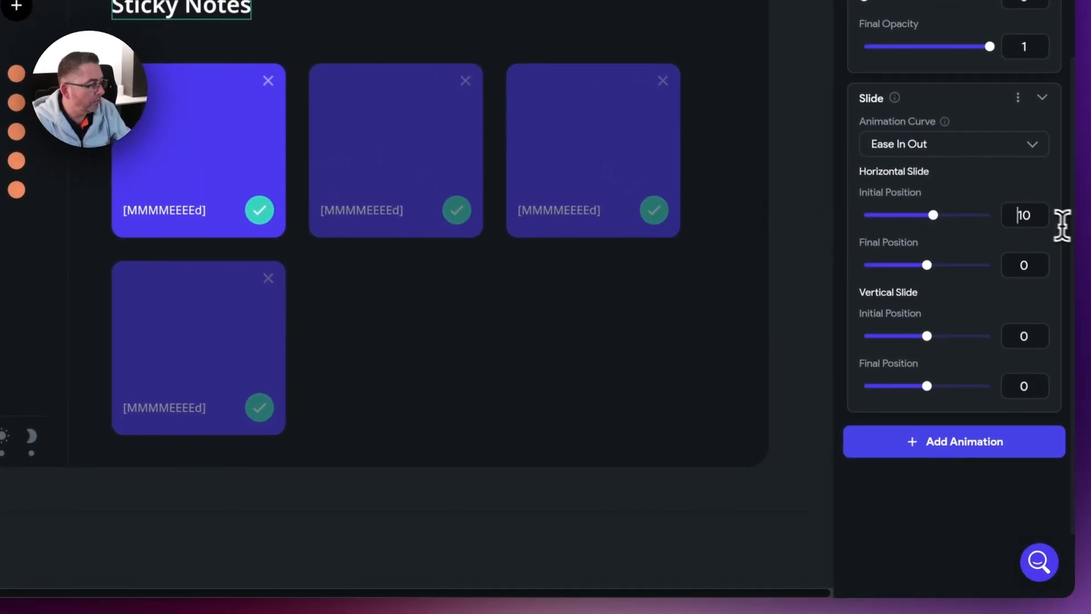
type("-")
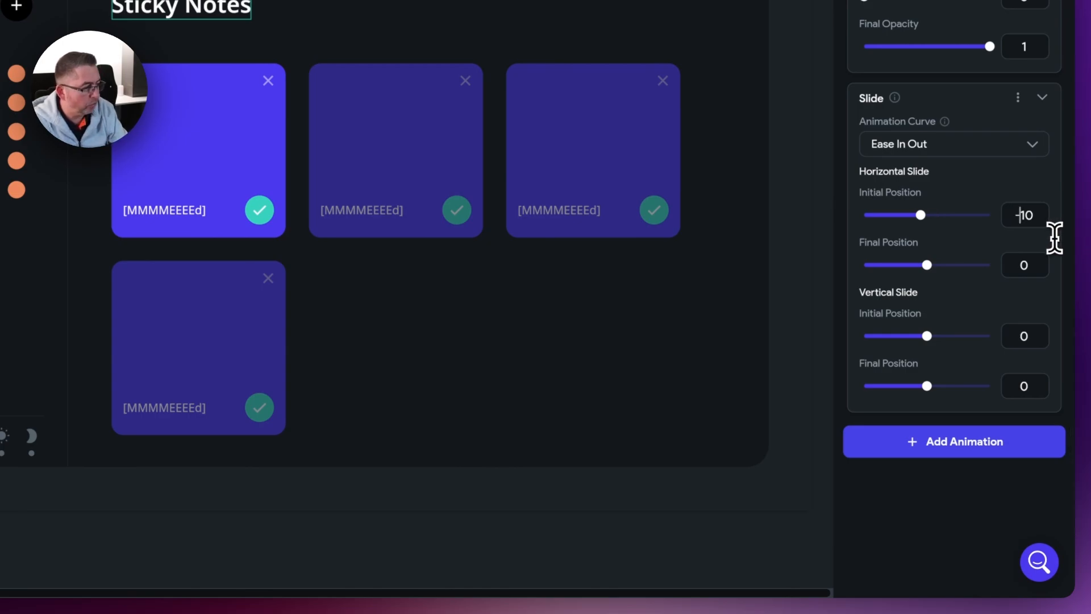
scroll(964, 114, "up", 5)
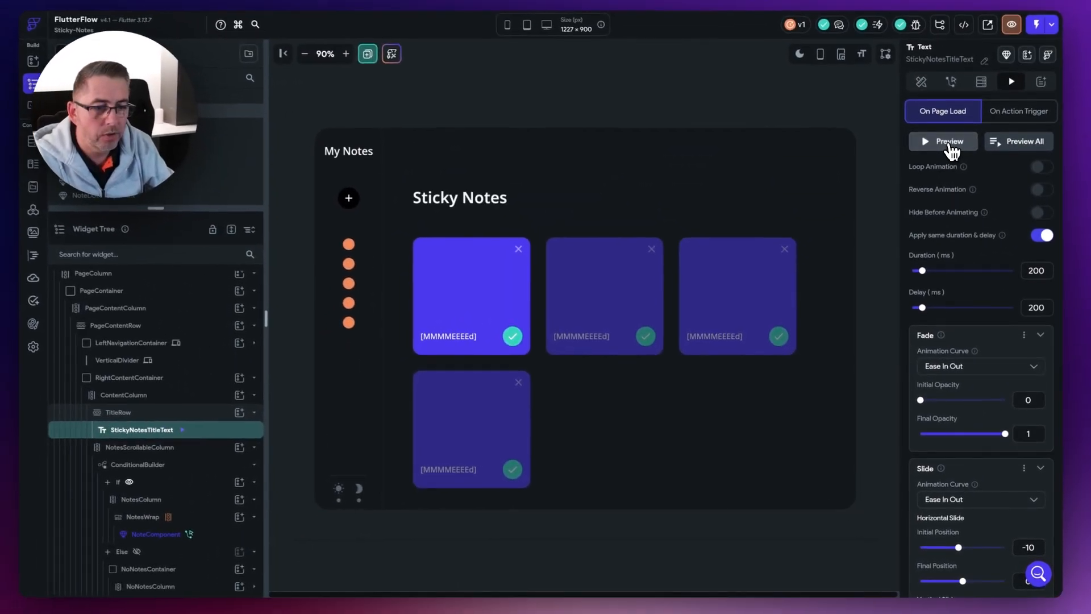
left_click(951, 149)
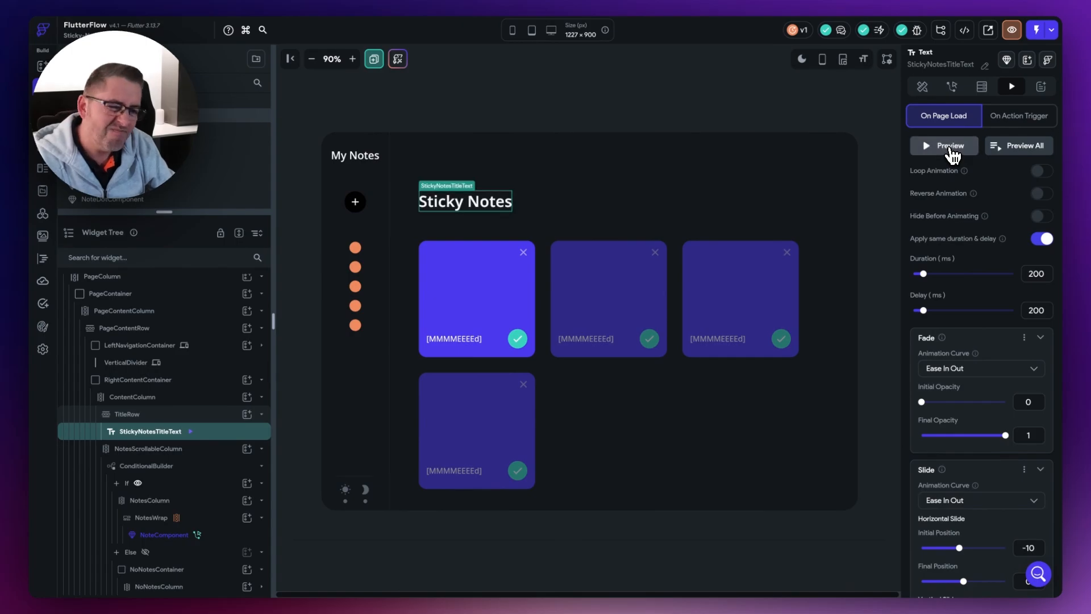
left_click(950, 149)
- Copy all animations of HomePage's "Sticky Notes" title
scroll(925, 244, "down", 3)
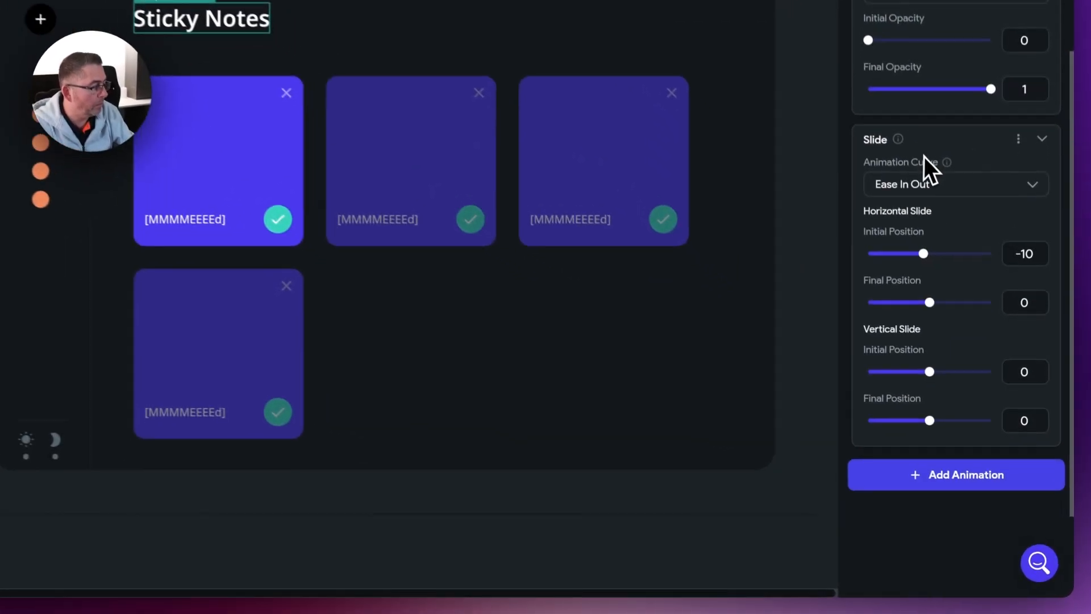
scroll(950, 241, "up", 5)
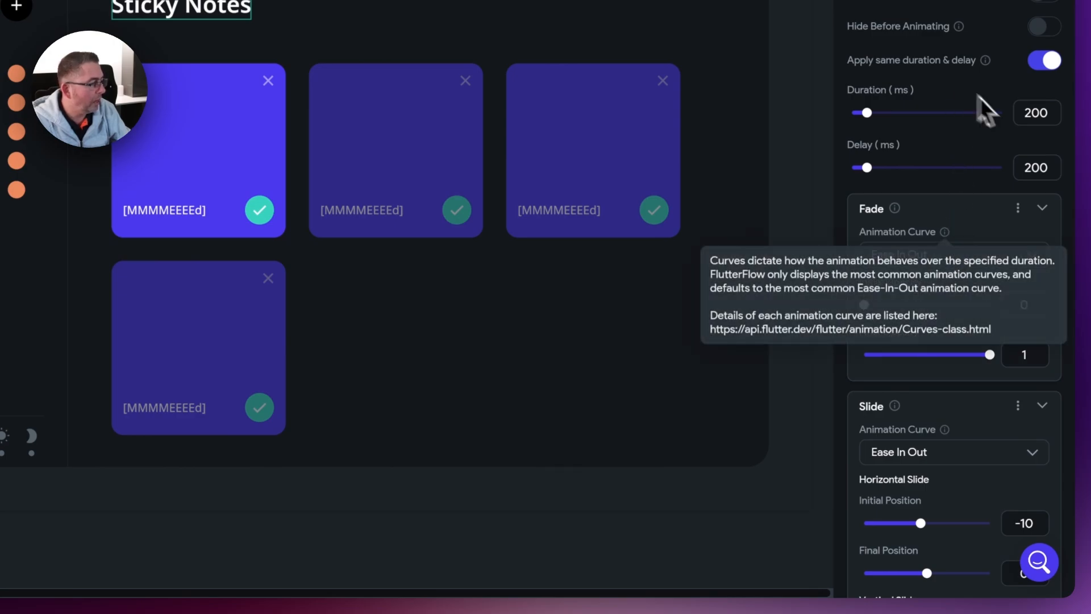
left_click(1019, 209)
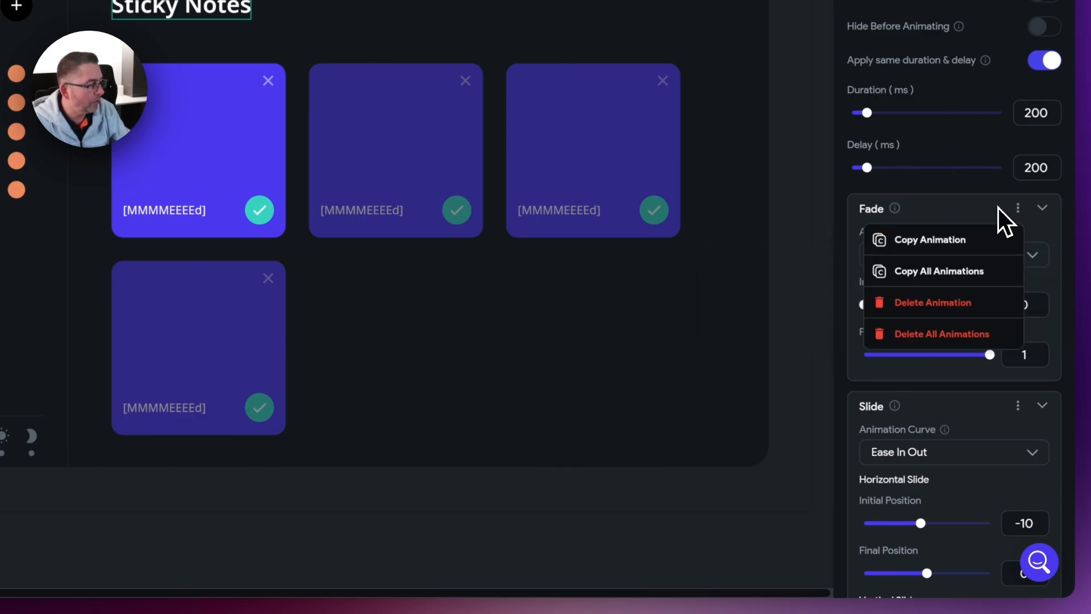
left_click(938, 274)
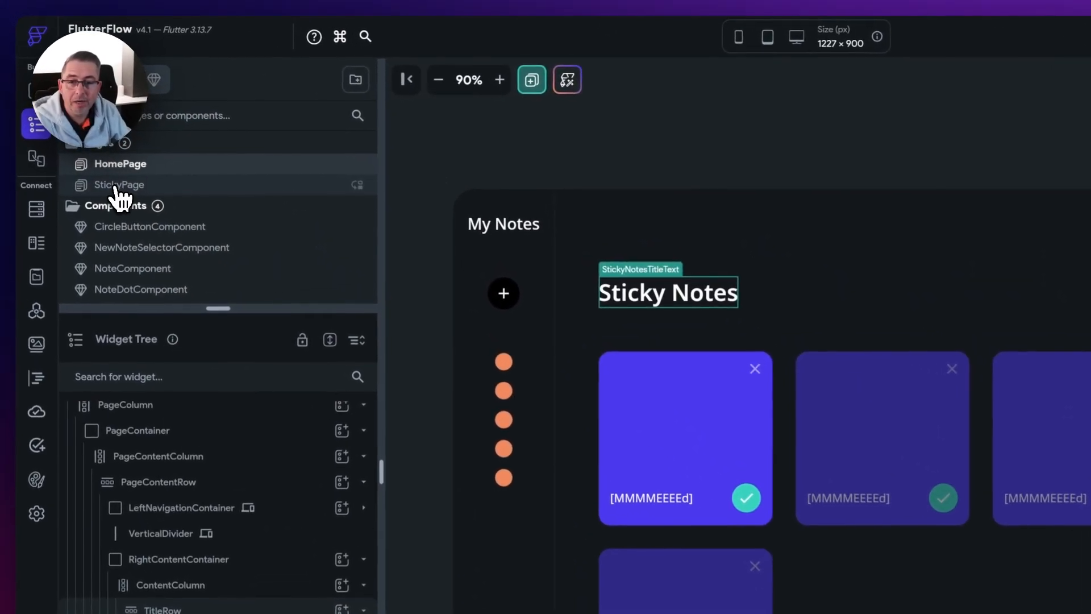
- Paste all copied animations onto StickyPage's BackIconButton as On Page Load animations and apply the same duration and delay to them
left_click(51, 128)
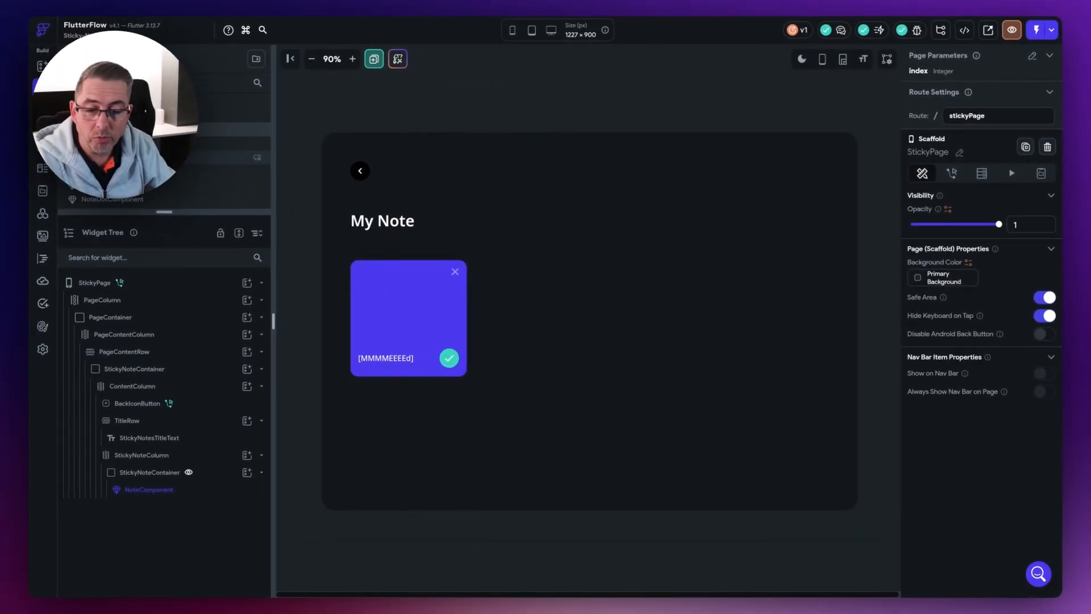
left_click(147, 405)
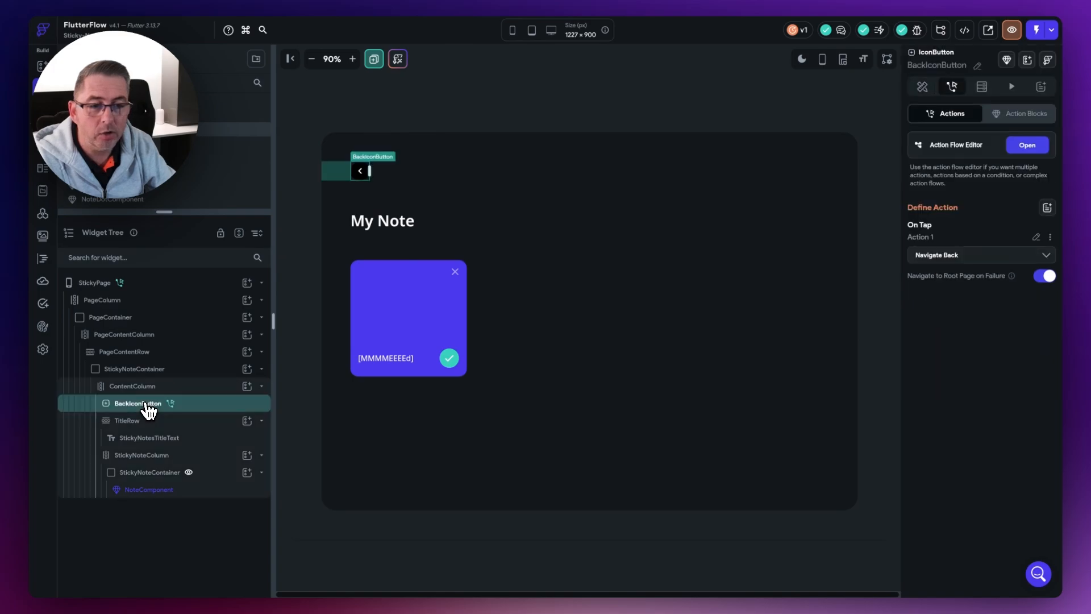
left_click(1012, 88)
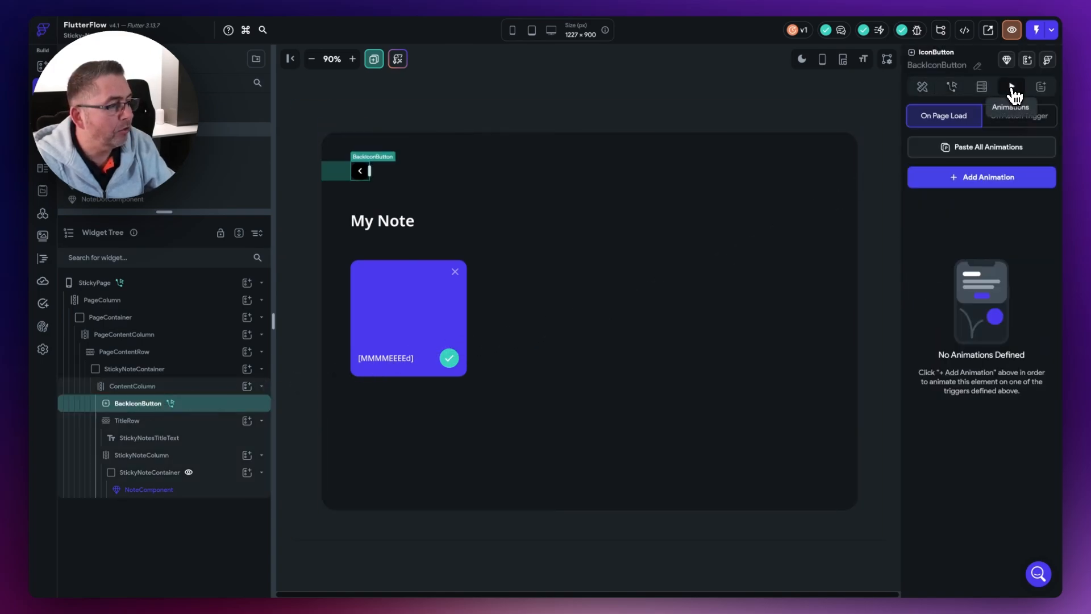
left_click(978, 148)
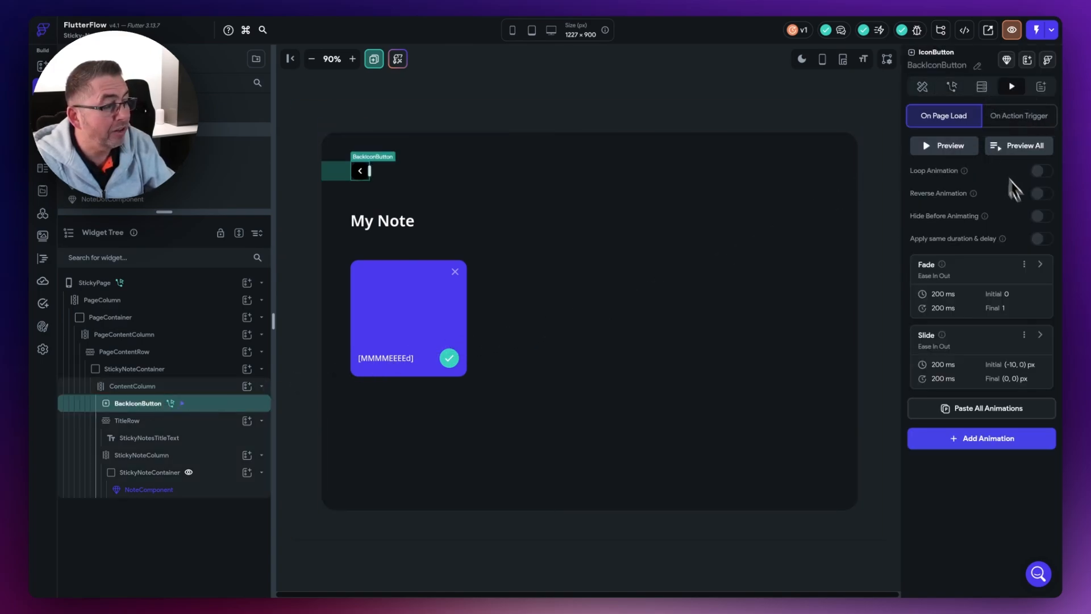
left_click(1042, 241)
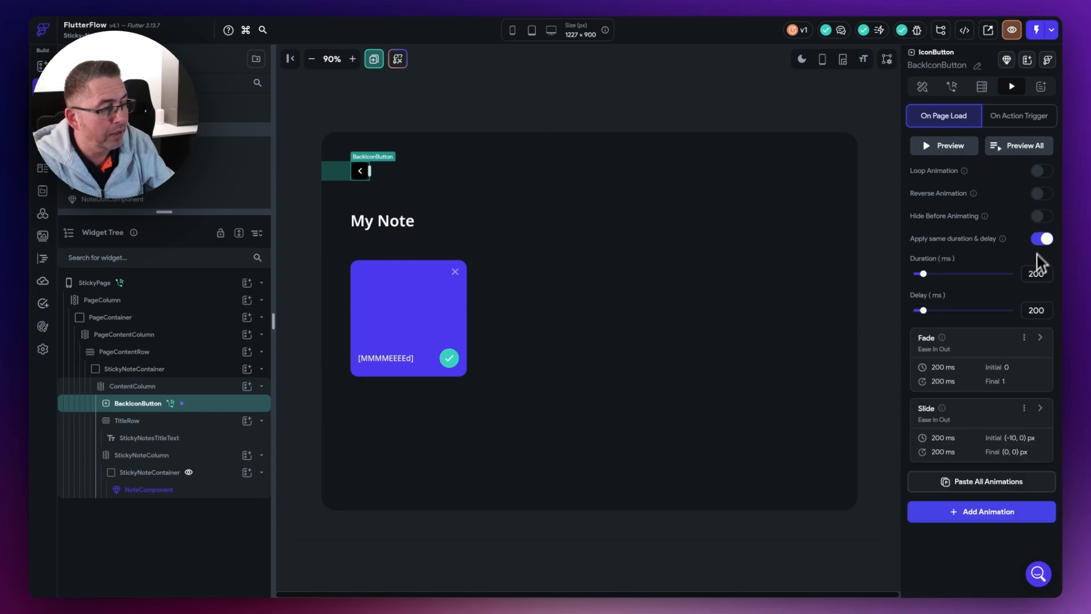
- Preview the BackIconButton animation, and paste all copied animations onto StickyPage's "My Note" title with the same duration and delay applied
left_click(942, 149)
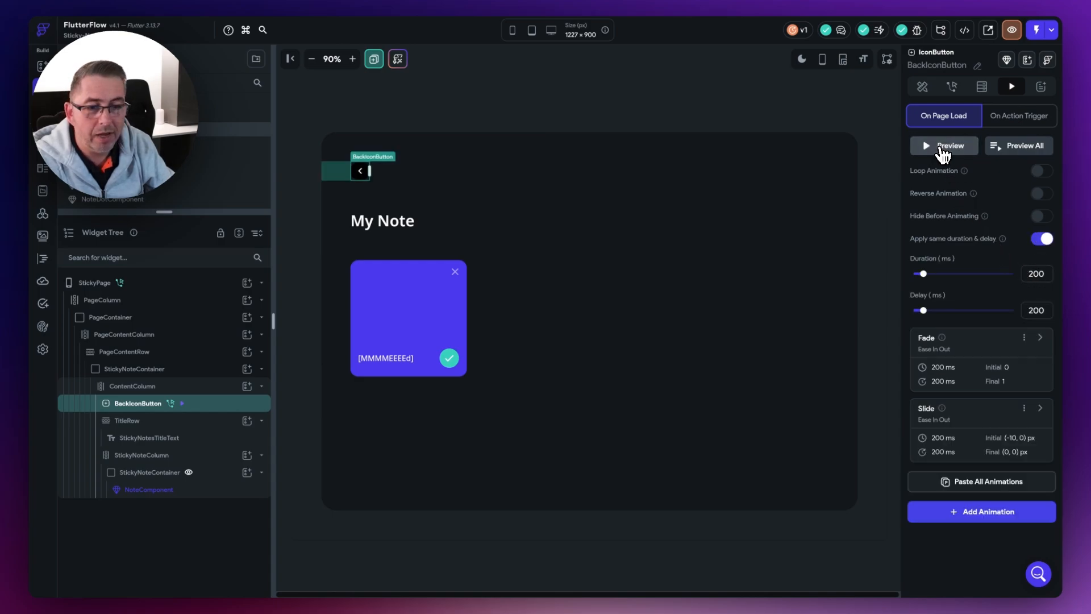
left_click(941, 149)
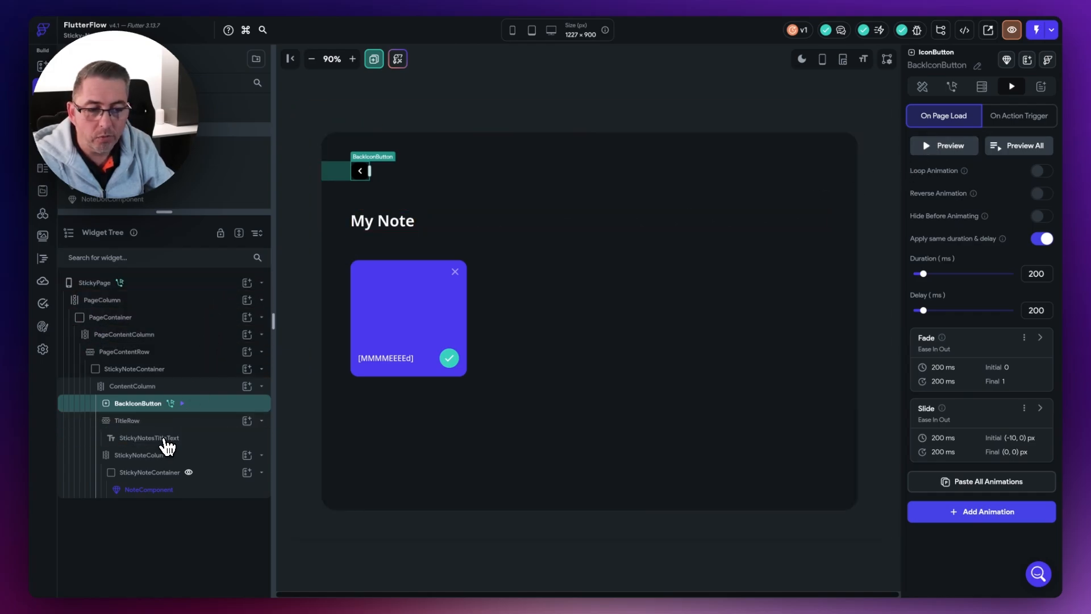
left_click(171, 442)
left_click(1012, 86)
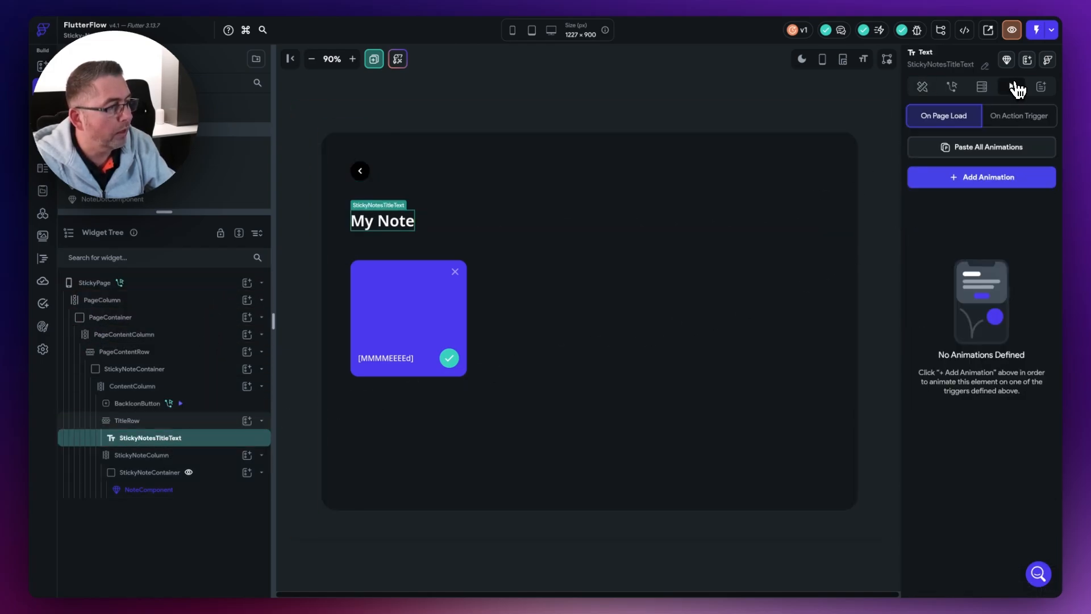
left_click(1009, 147)
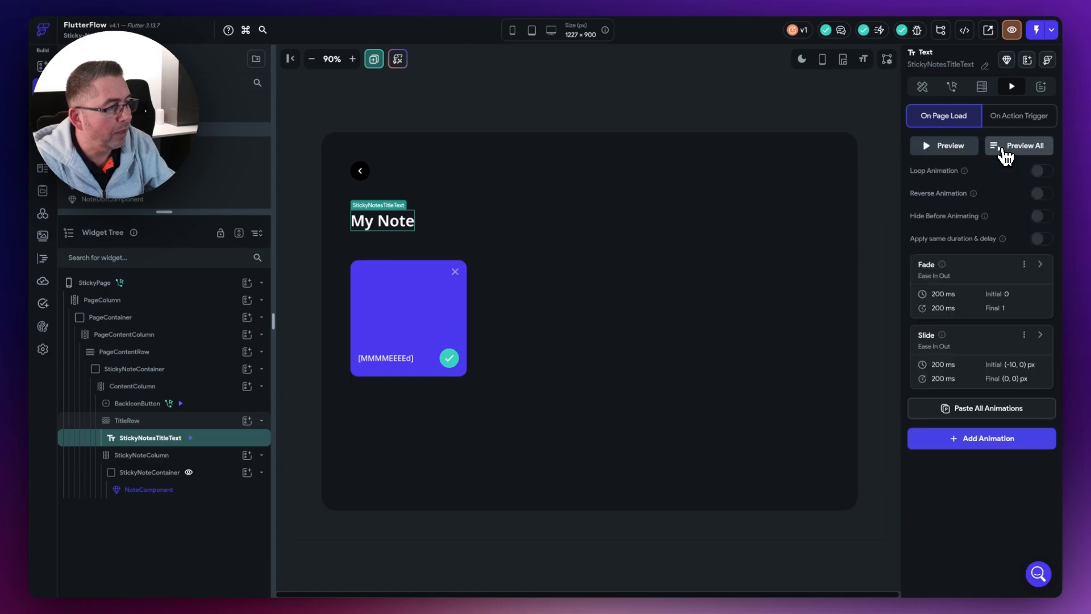
left_click(1041, 239)
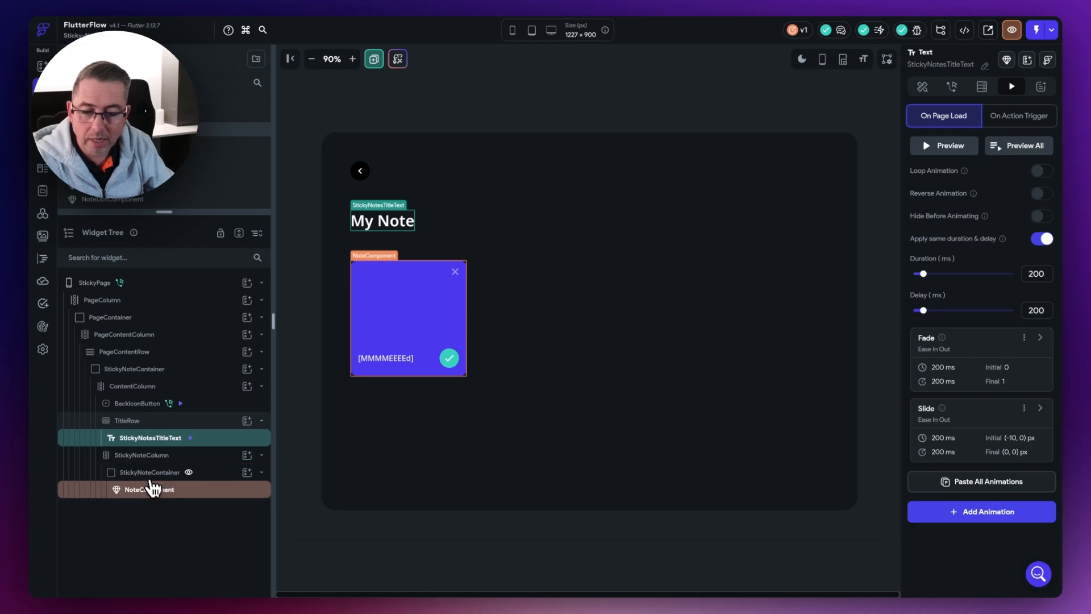
- Paste all copied animations onto StickyNoteContainer as On Page Load animations and apply the same duration and delay to them
left_click(143, 482)
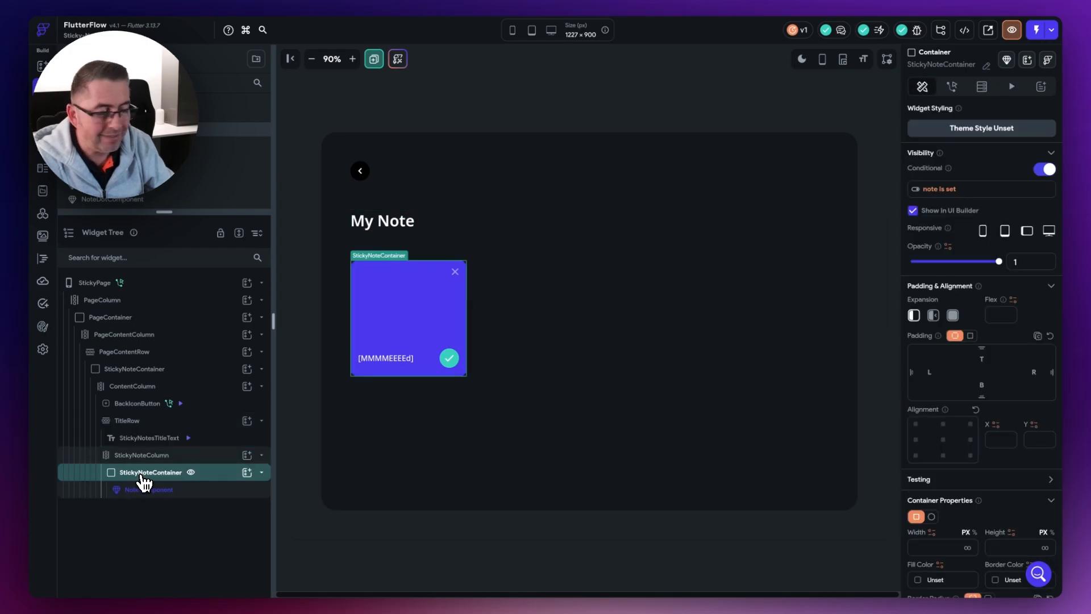
left_click(1011, 87)
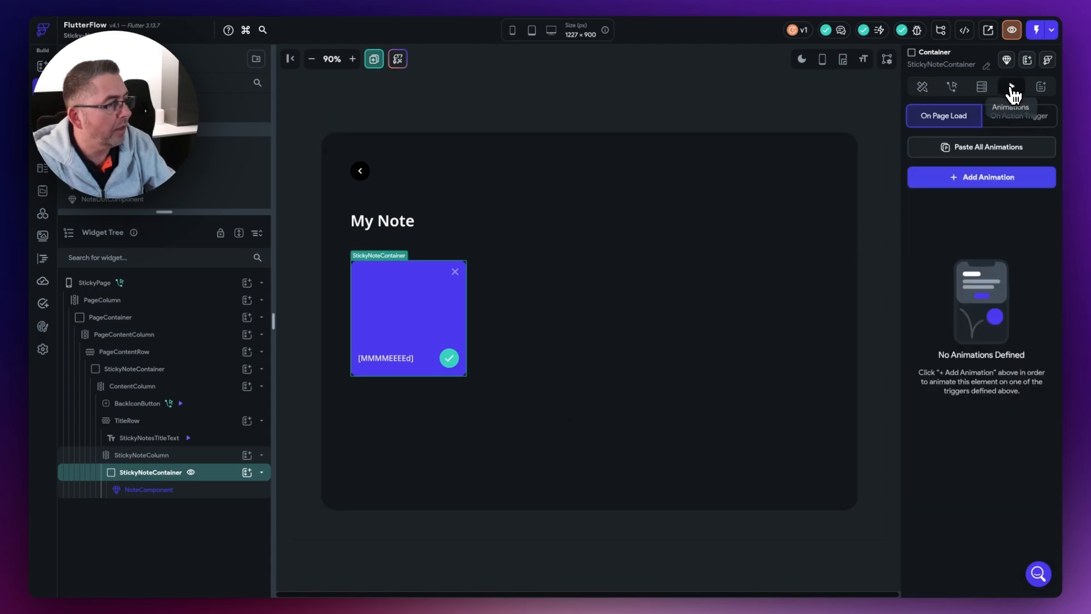
left_click(969, 148)
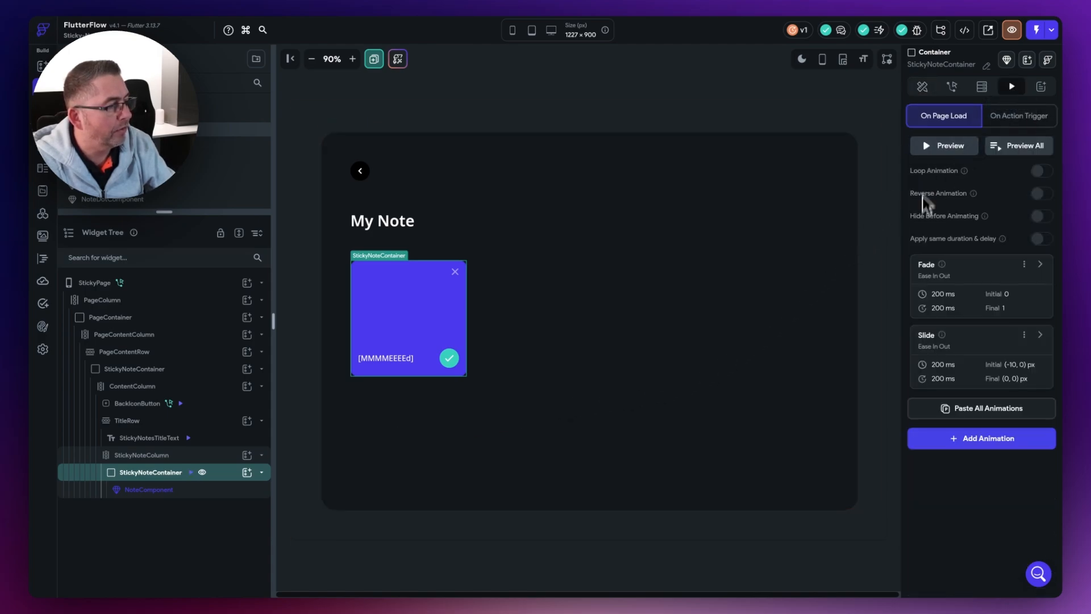
left_click(1040, 240)
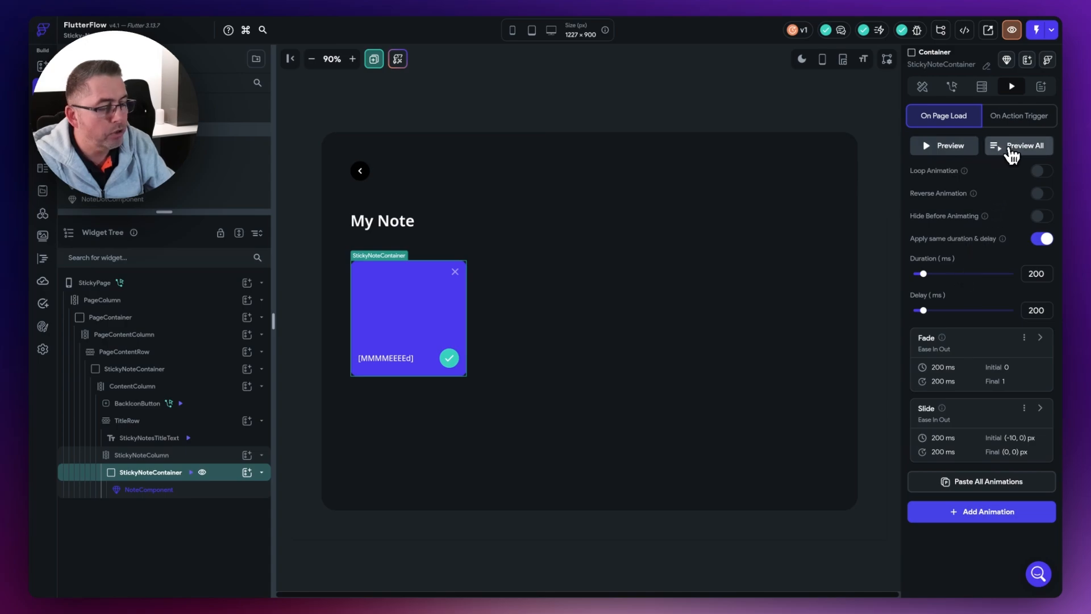
- Preview all of StickyPage's page-load animations together several times
left_click(1012, 150)
left_click(1013, 154)
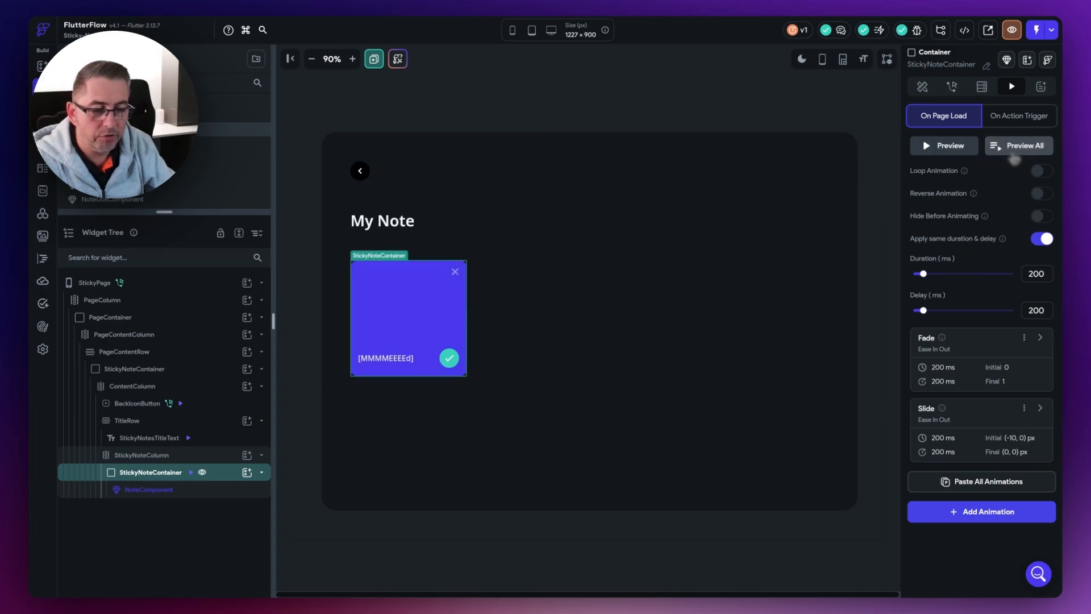
left_click(1013, 153)
left_click(1013, 149)
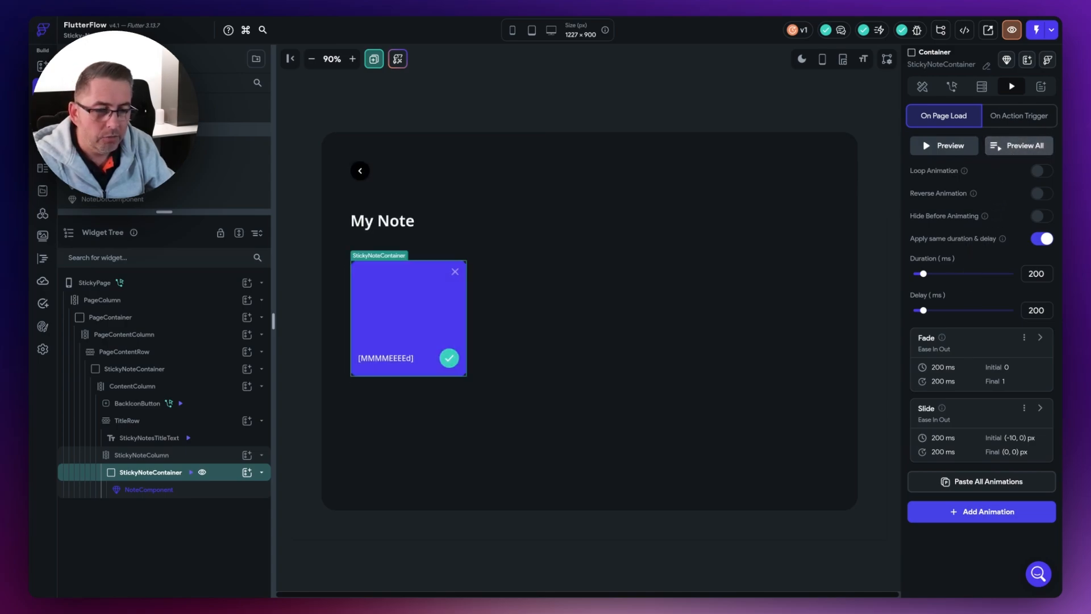
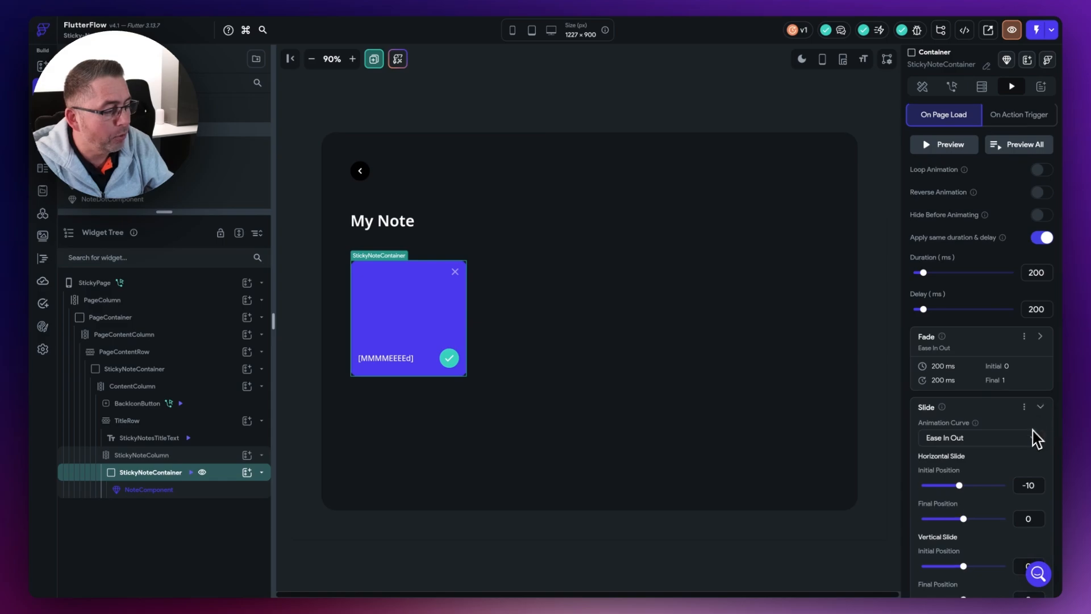
- Set the Slide effect's horizontal initial position to 10 on StickyNoteContainer and on the "My Note" title
scroll(1035, 439, "down", 2)
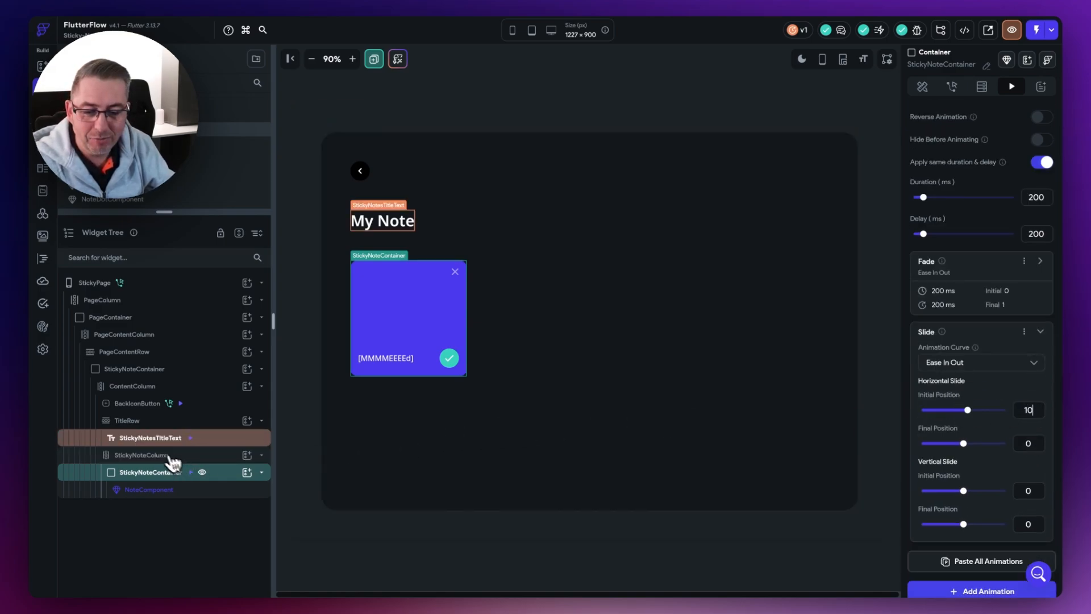
left_click(159, 441)
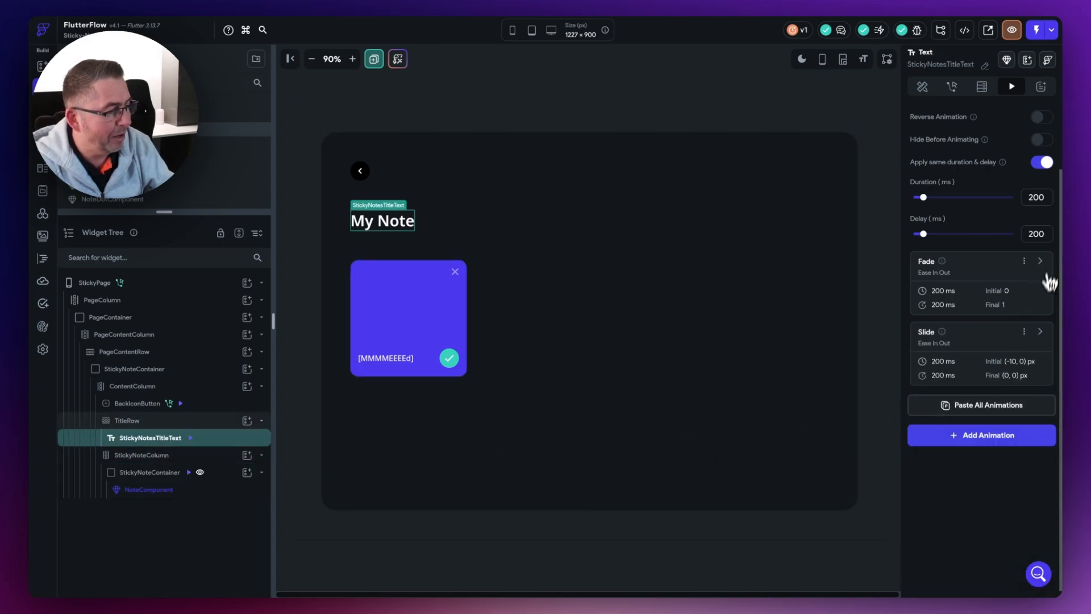
left_click(1040, 333)
left_click_drag(1034, 413, 1013, 411)
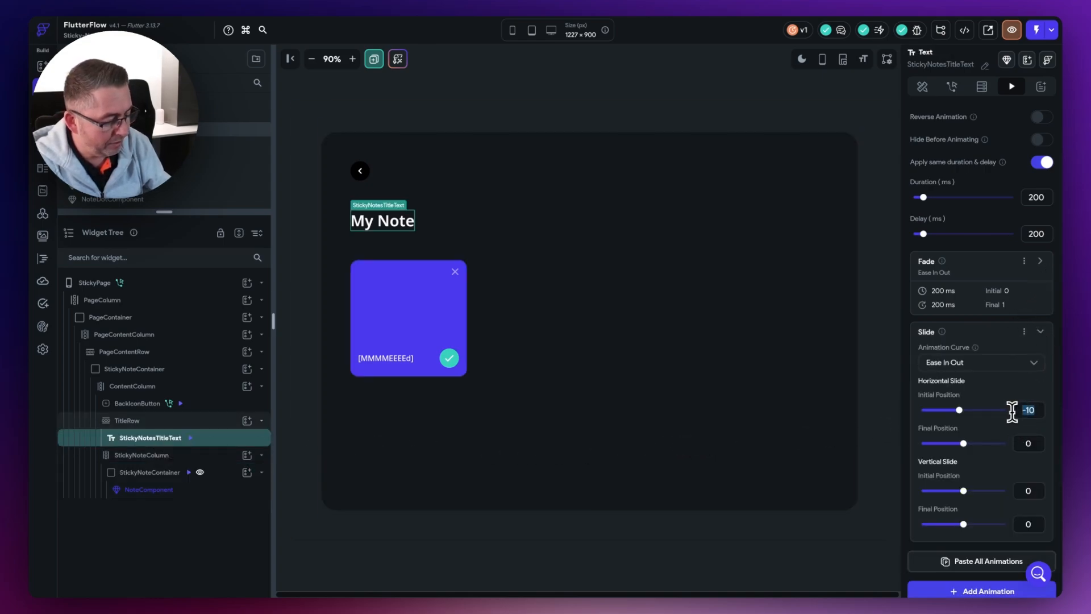
- Set the BackIconButton Slide effect's horizontal initial position to 10 and preview all of StickyPage's animations
left_click(153, 404)
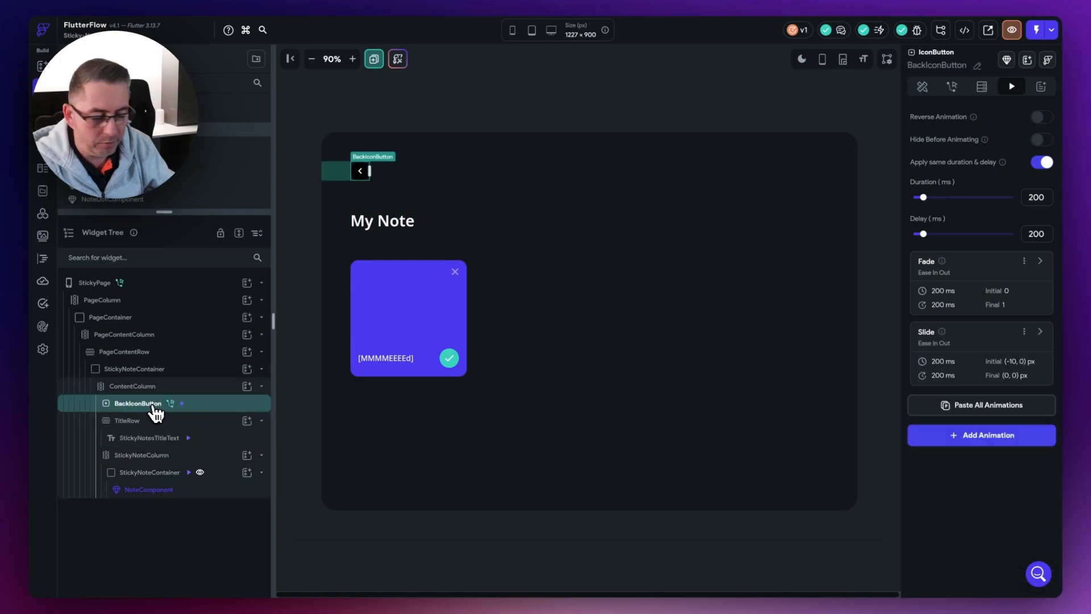
left_click(1040, 334)
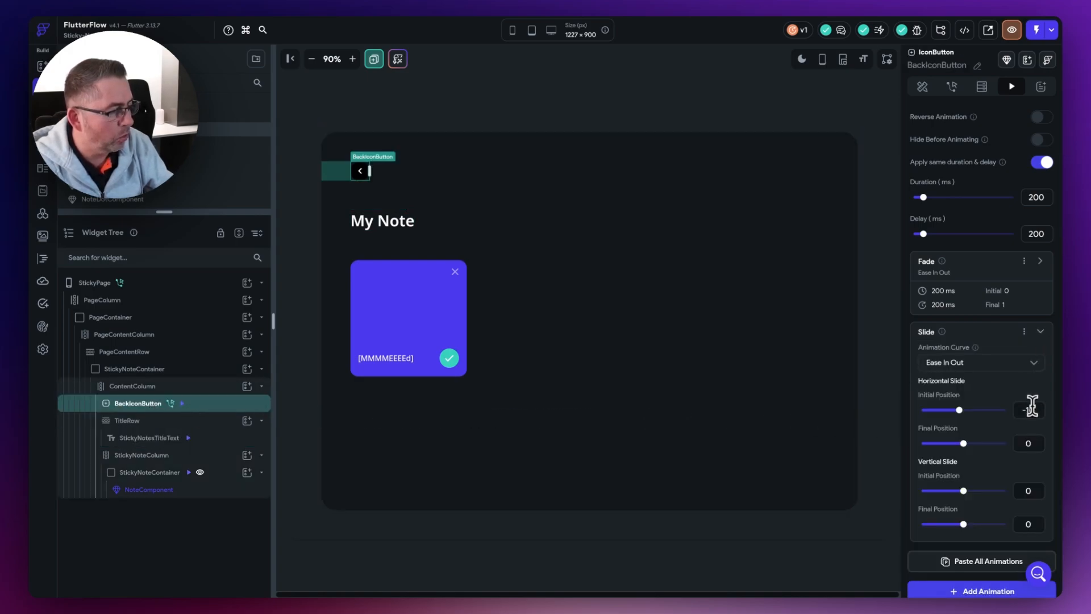
scroll(947, 254, "up", 2)
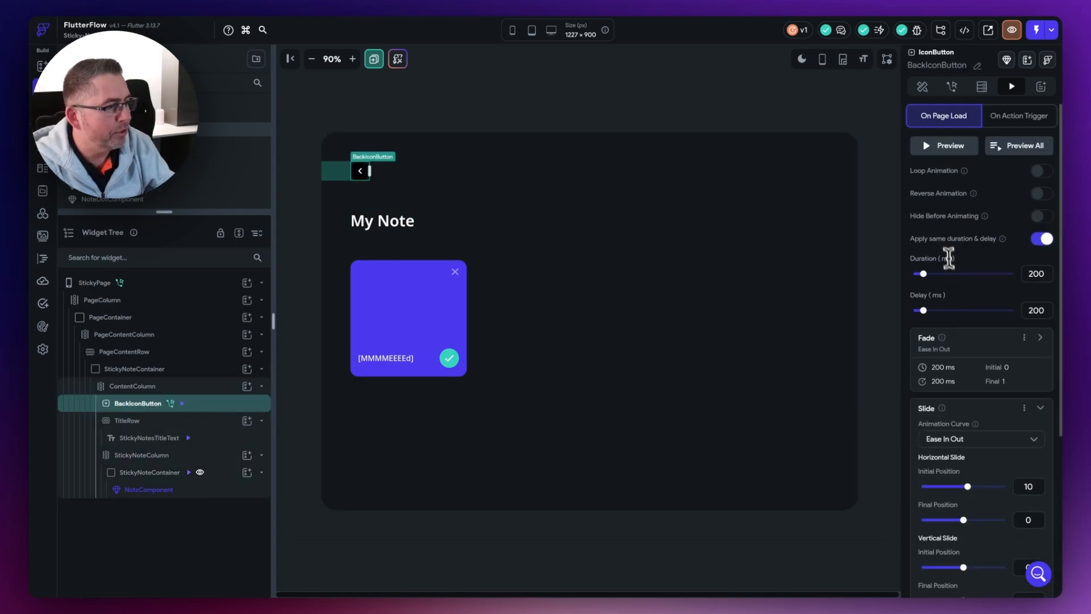
left_click(1026, 148)
left_click(1028, 149)
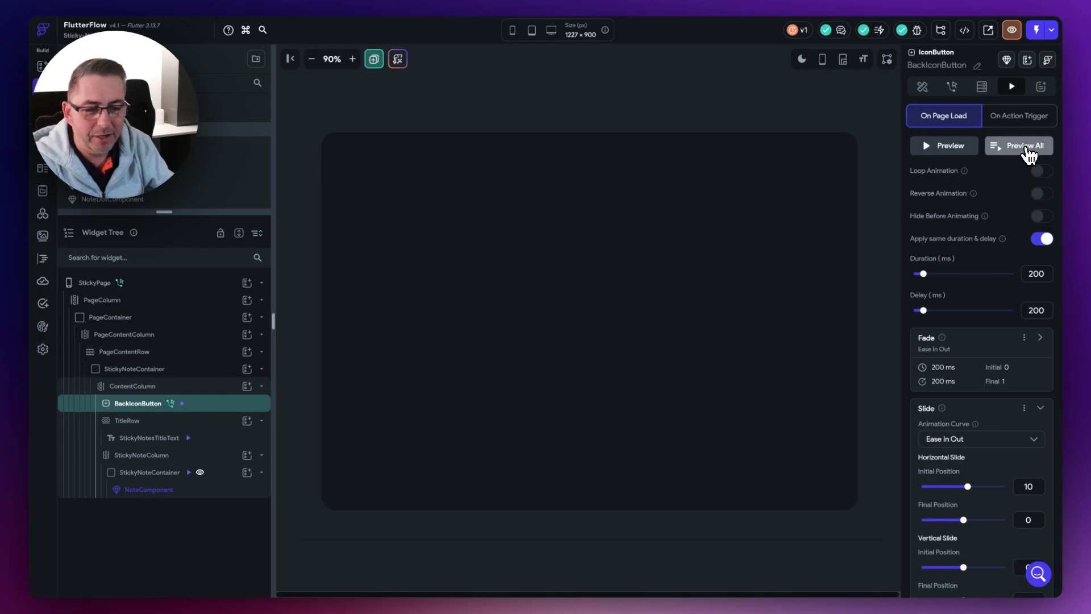
left_click(1028, 149)
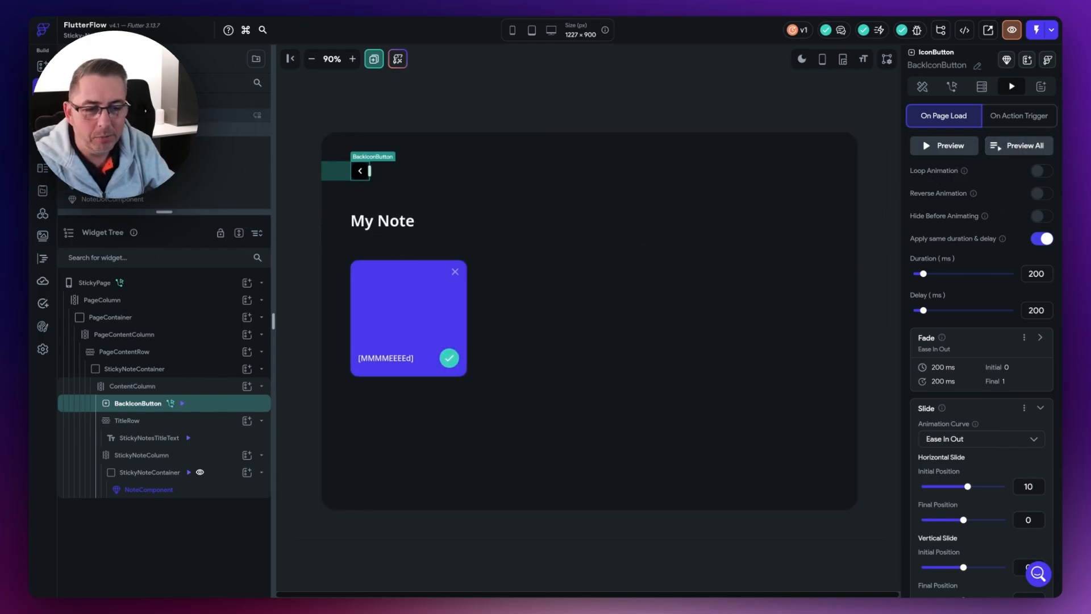
- On HomePage, set the horizontal initial position of the "Sticky Notes" title's Slide effect to 10
left_click(119, 115)
left_click(458, 202)
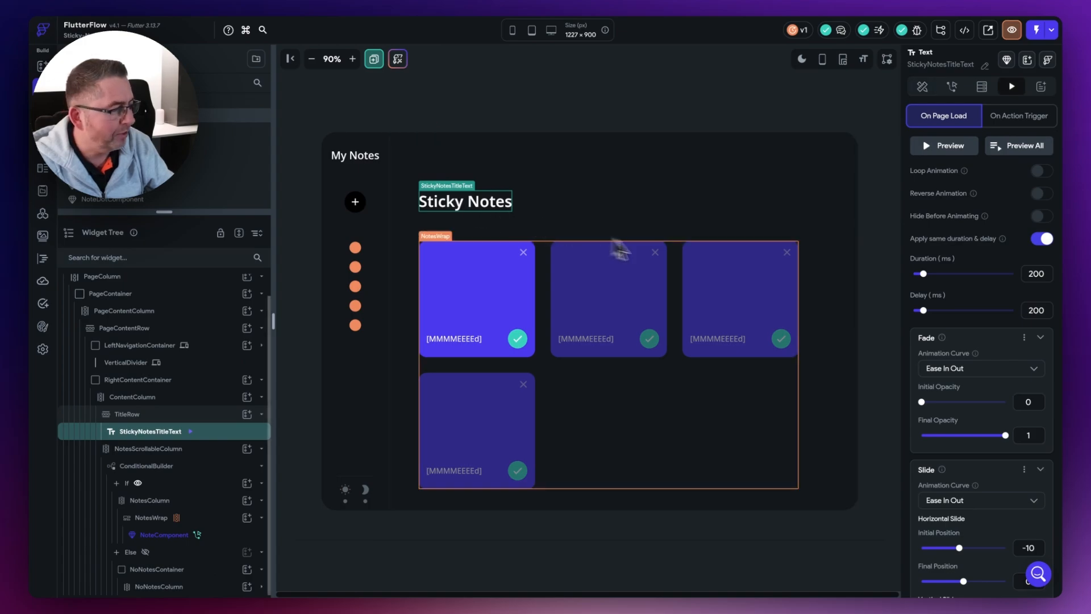
scroll(1040, 455, "down", 1)
scroll(1039, 456, "down", 1)
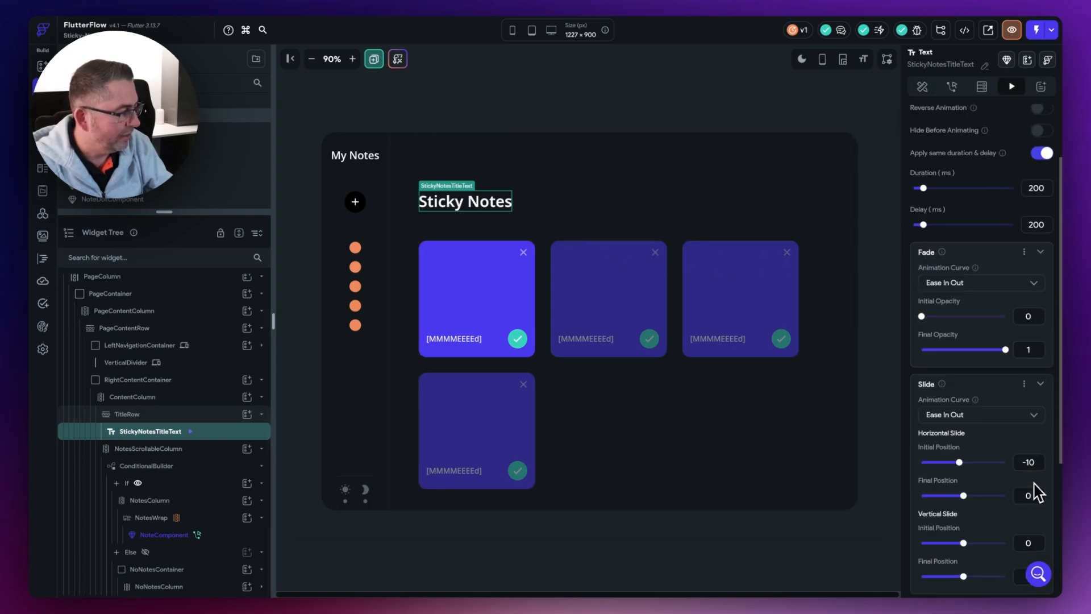
left_click_drag(1035, 463, 1000, 463)
type("10")
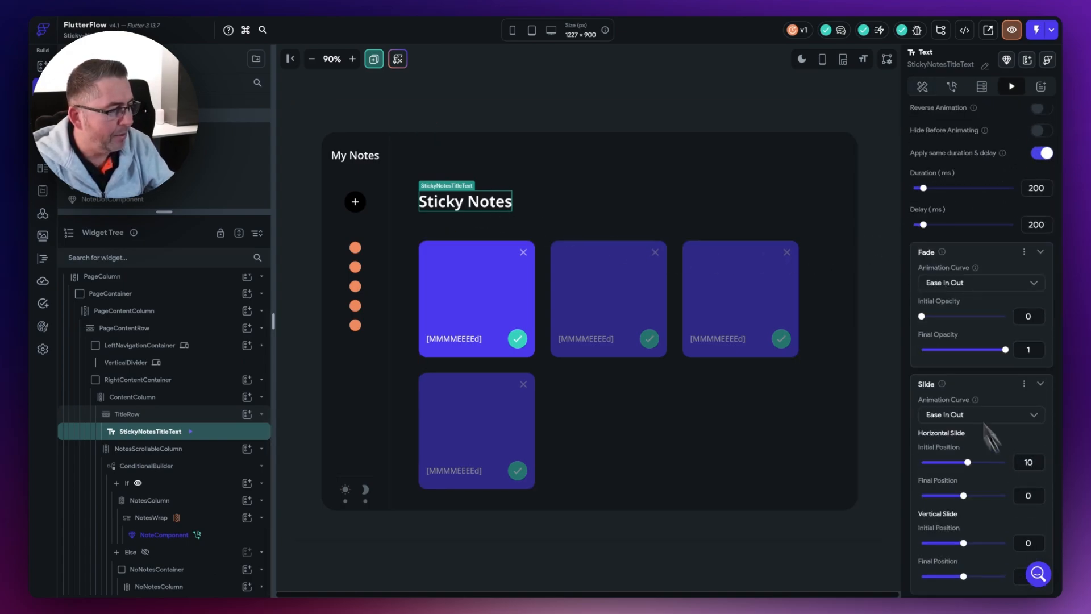
left_click(301, 106)
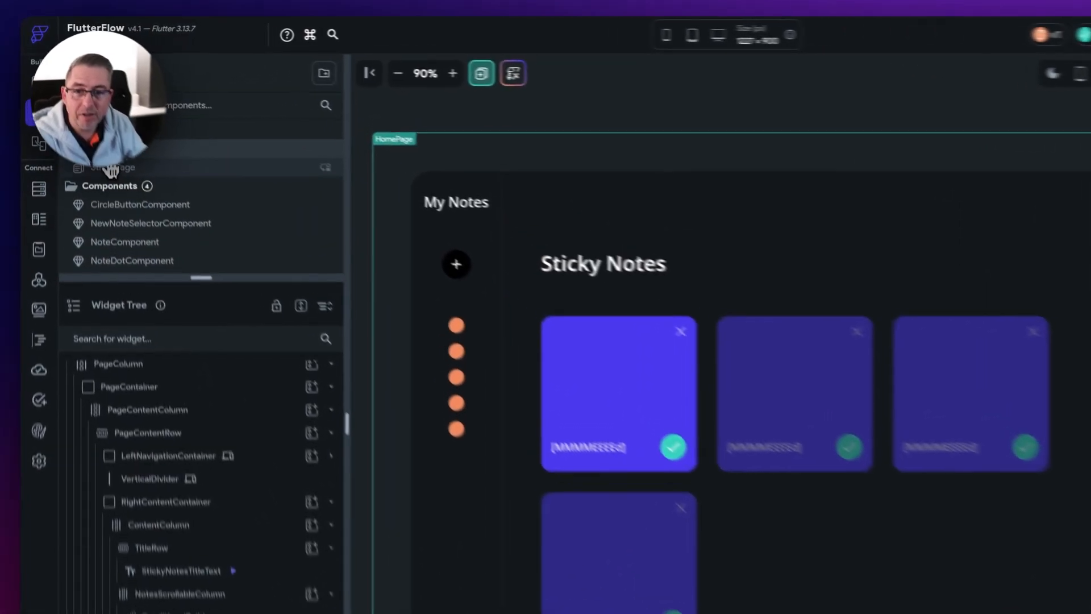
- From StickyPage, open NoteComponent and bring up the On Tap action flow of its DeleteIcon
left_click(97, 128)
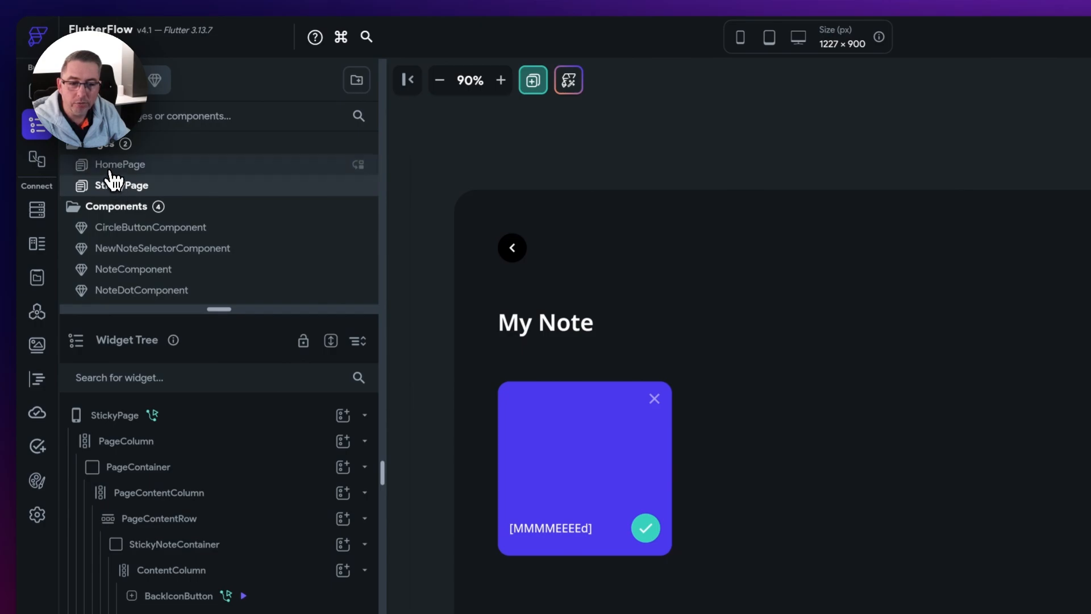
left_click(117, 164)
left_click(119, 186)
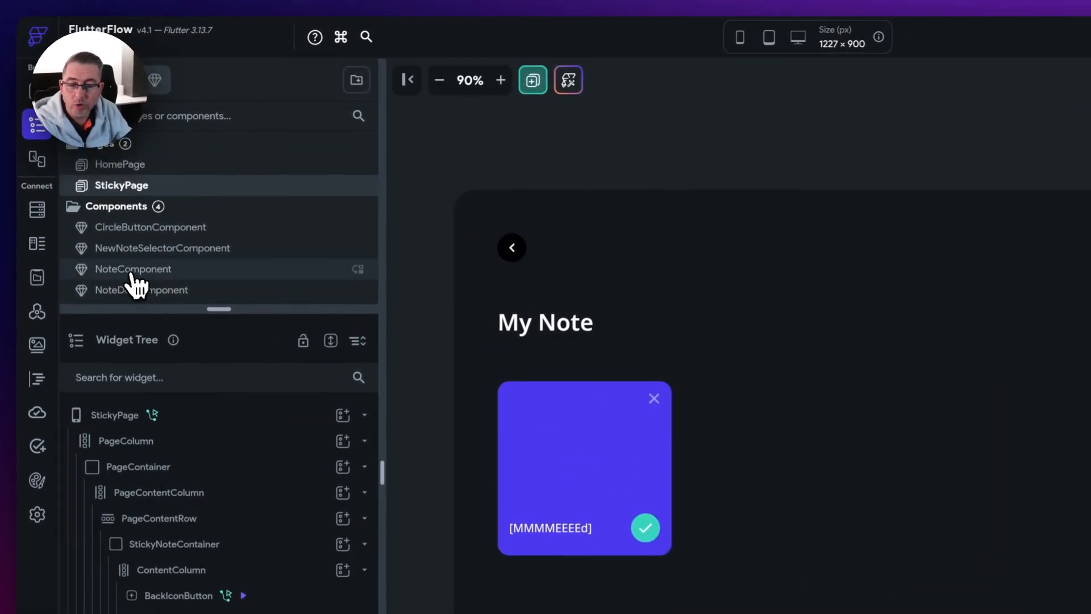
left_click(131, 272)
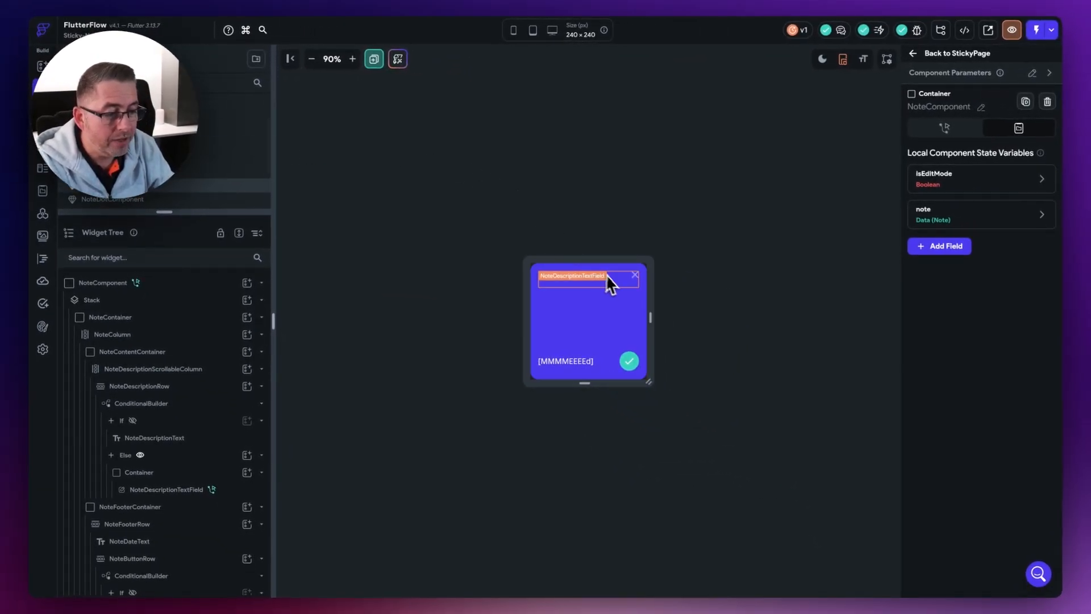
left_click(636, 279)
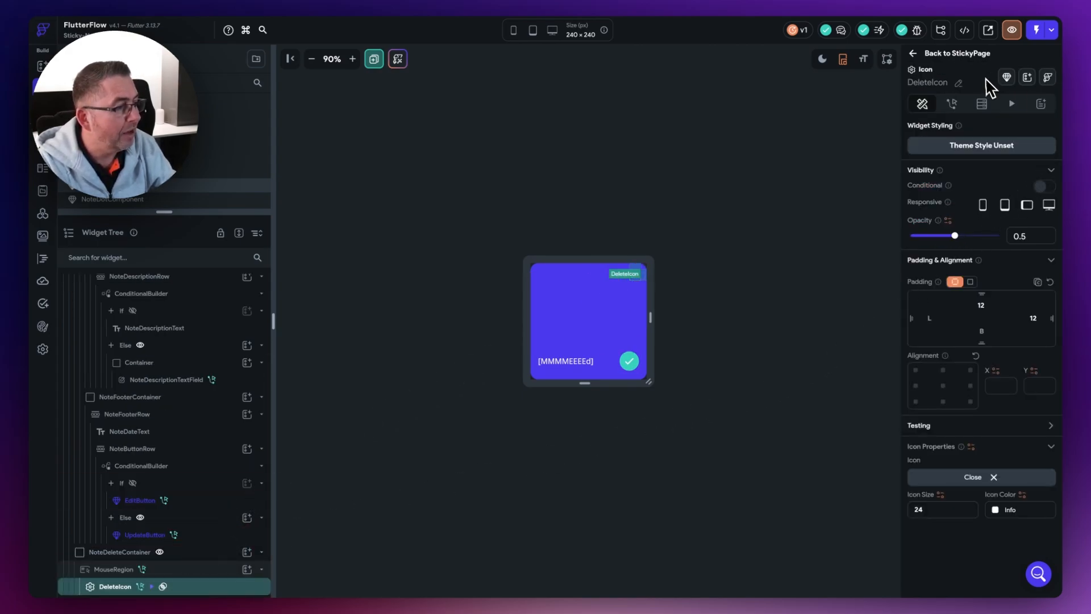
left_click(954, 106)
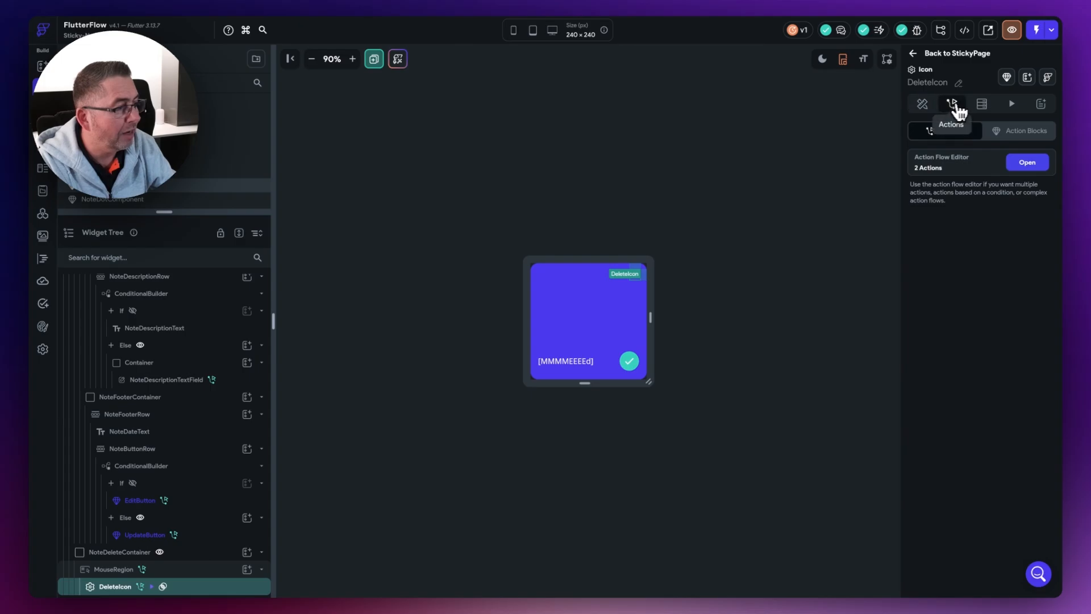
left_click(1027, 163)
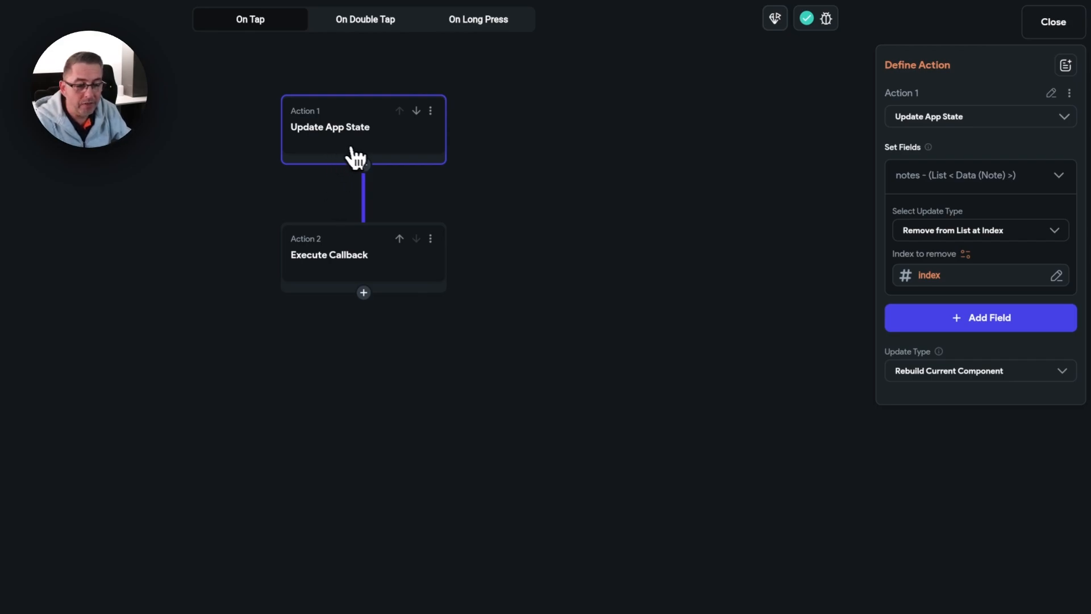
- Add a Confirm Dialog alert action after the Execute Callback action in DeleteIcon's On Tap flow
left_click(363, 292)
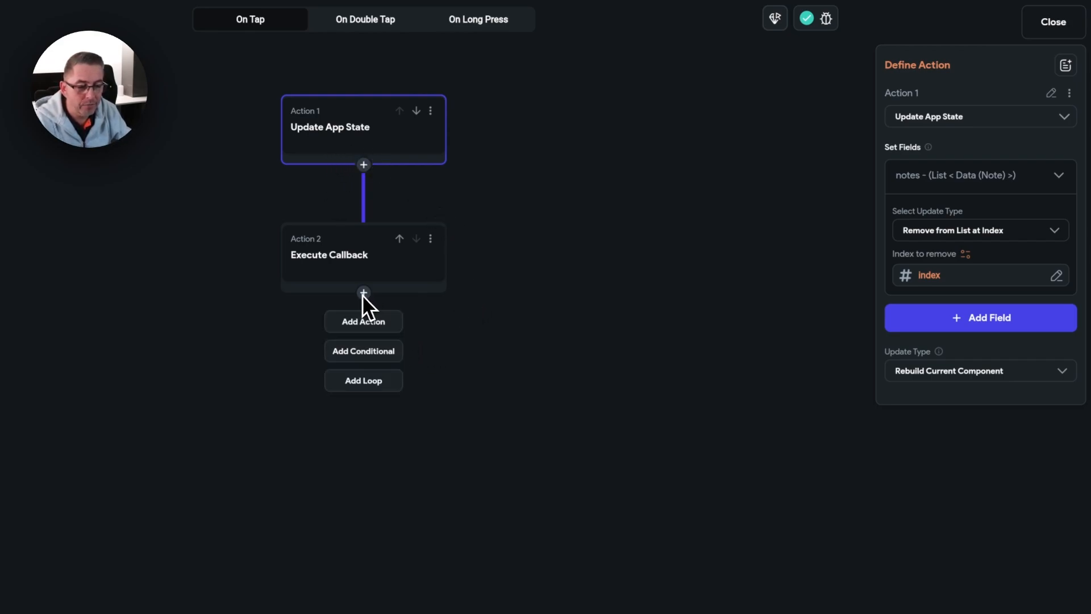
left_click(372, 324)
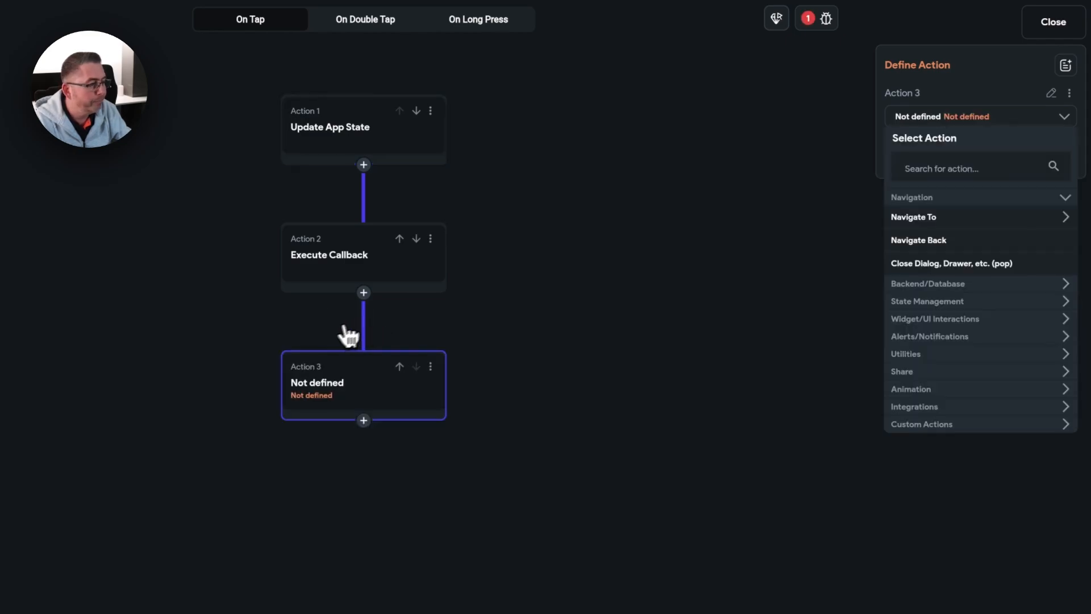
left_click(931, 171)
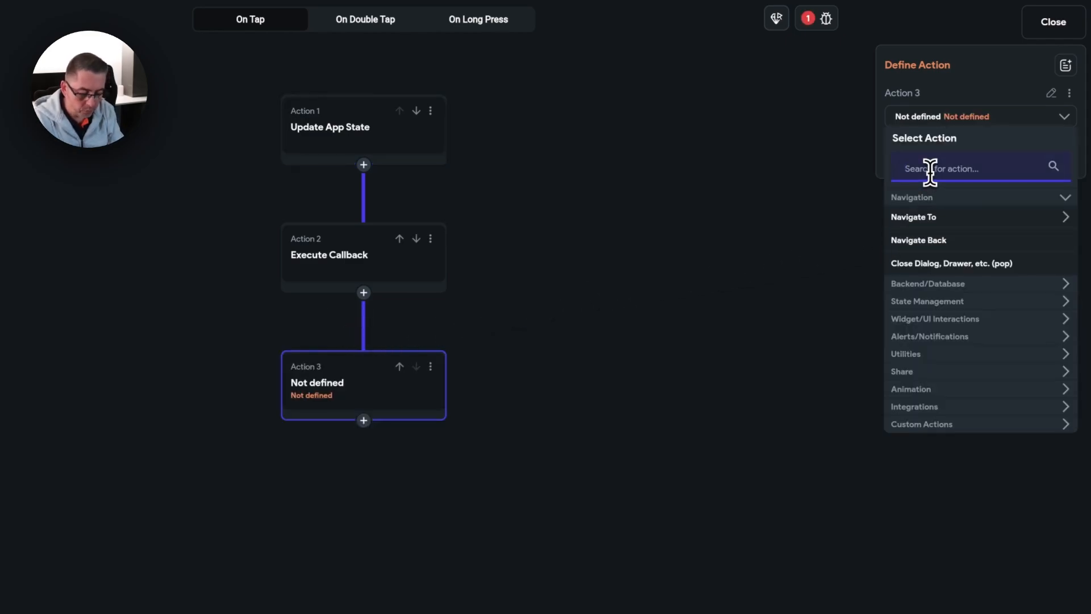
type("confirm")
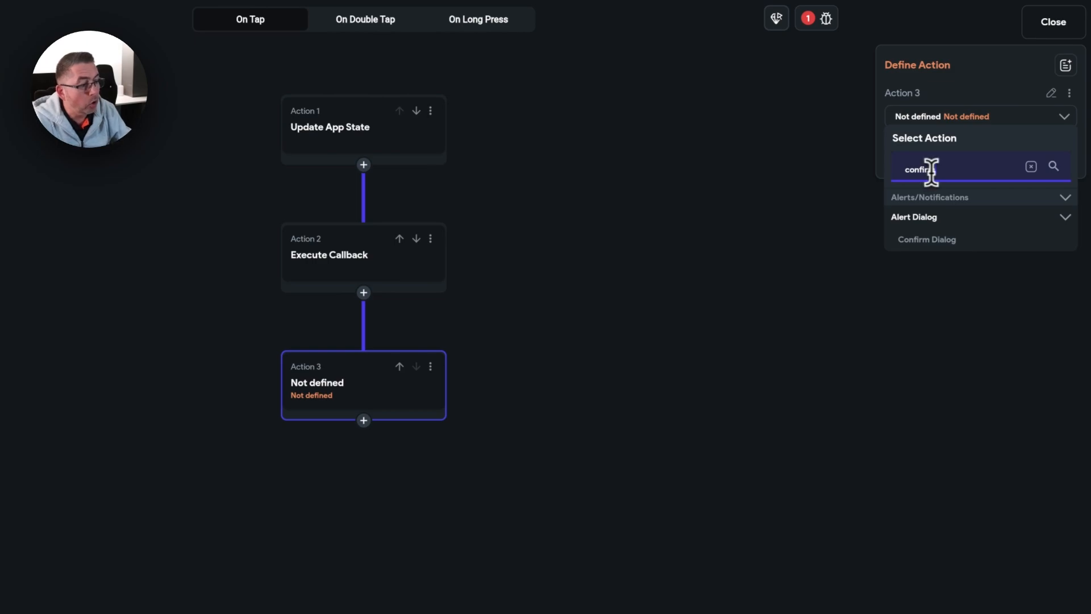
left_click(933, 247)
- Set the confirm dialog's title to "Delete Sticky Note"
left_click(931, 255)
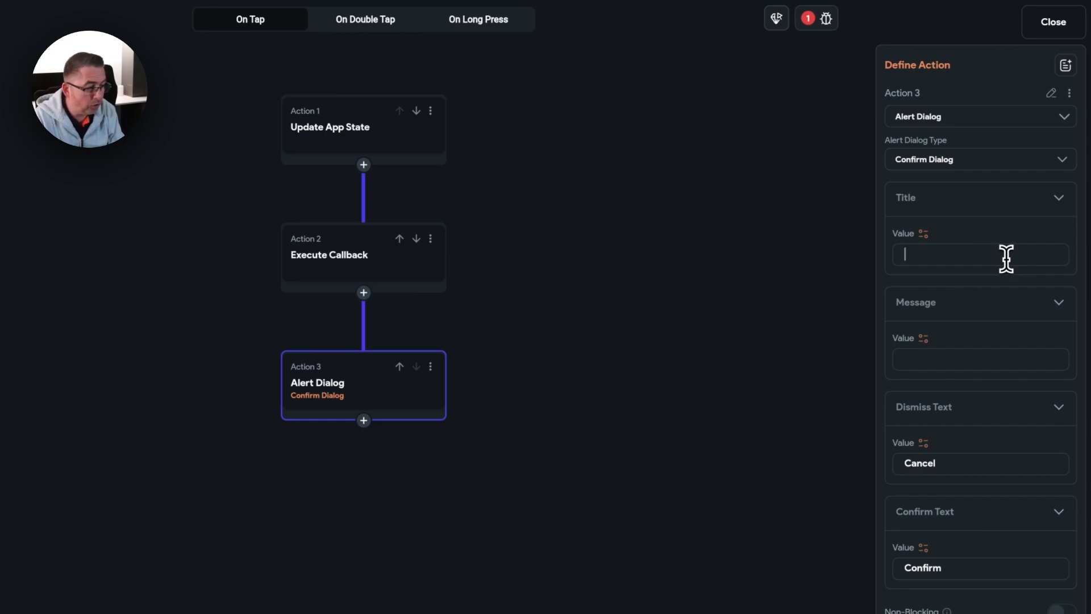
type("Are you")
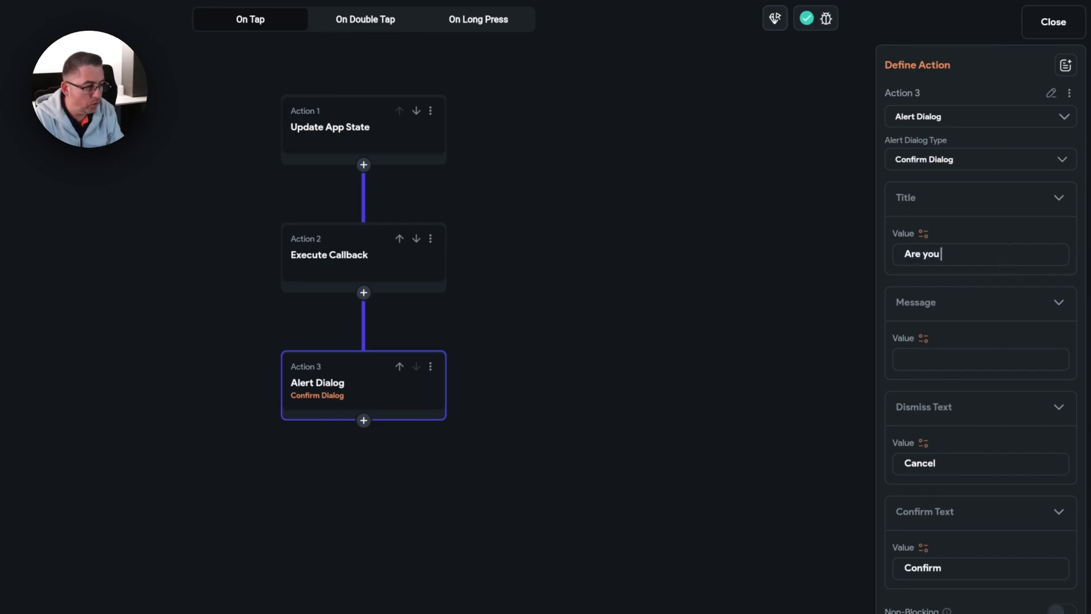
key("BackSpace")
key("BackSpace")
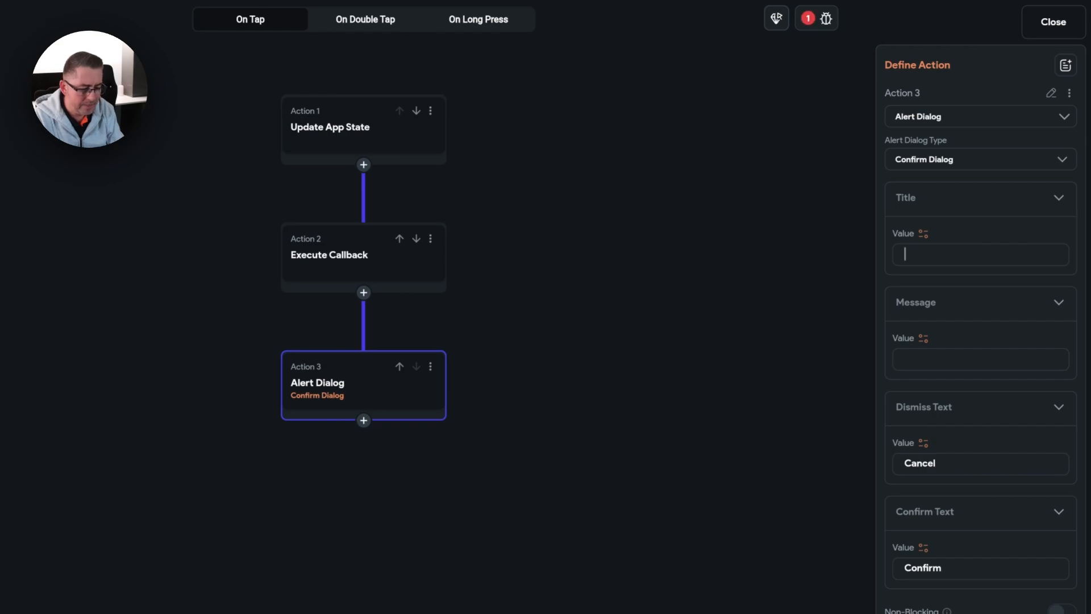
type("Delete Sticky Note")
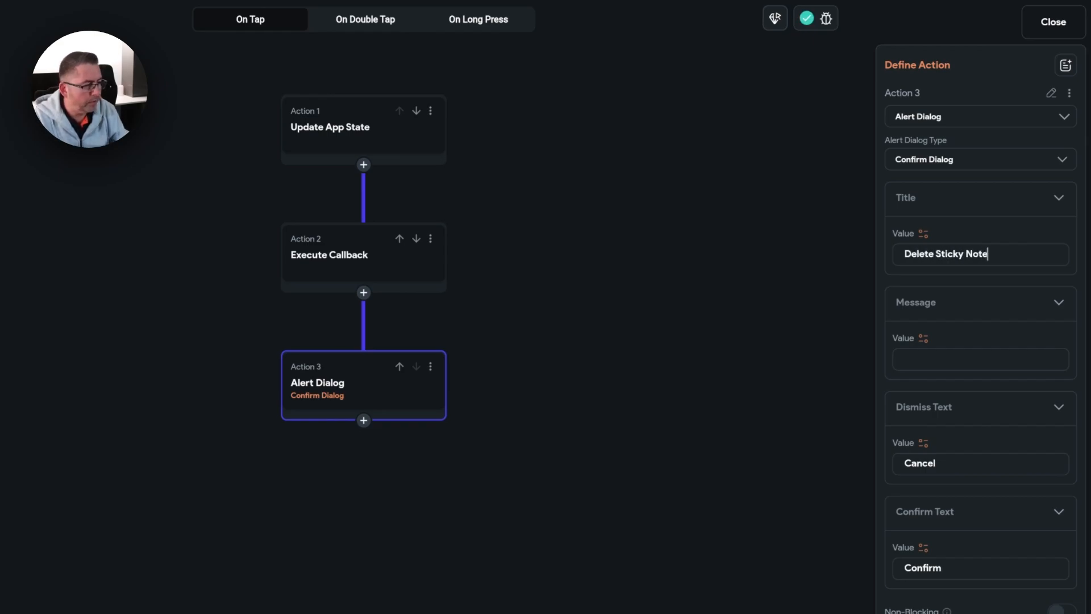
- Set the confirm dialog's message to "Are you sure you would like to delete this sticky note?"
left_click(963, 364)
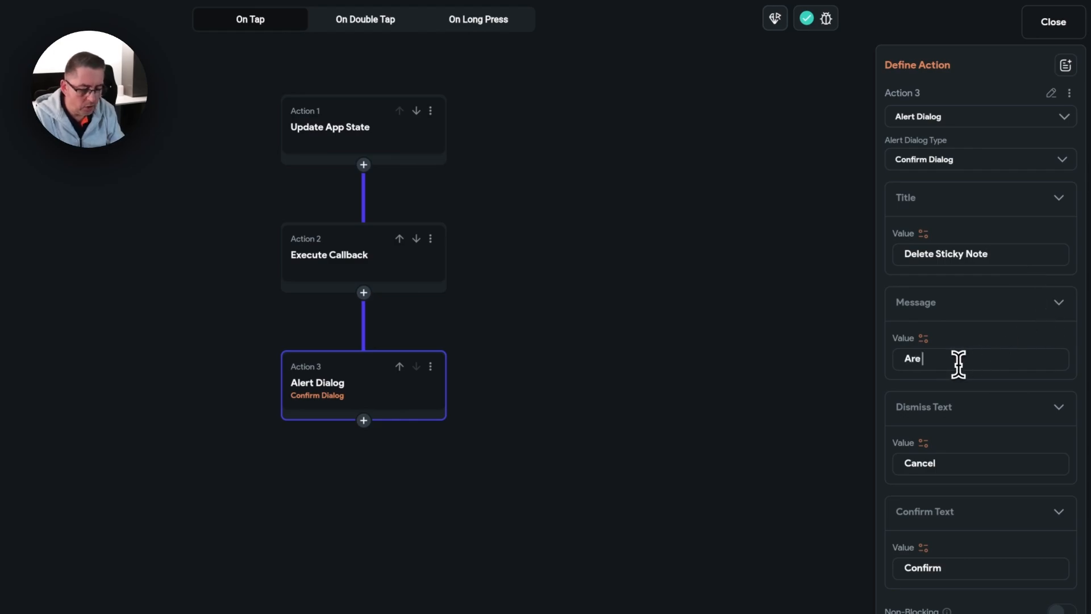
type("Are you sure you would")
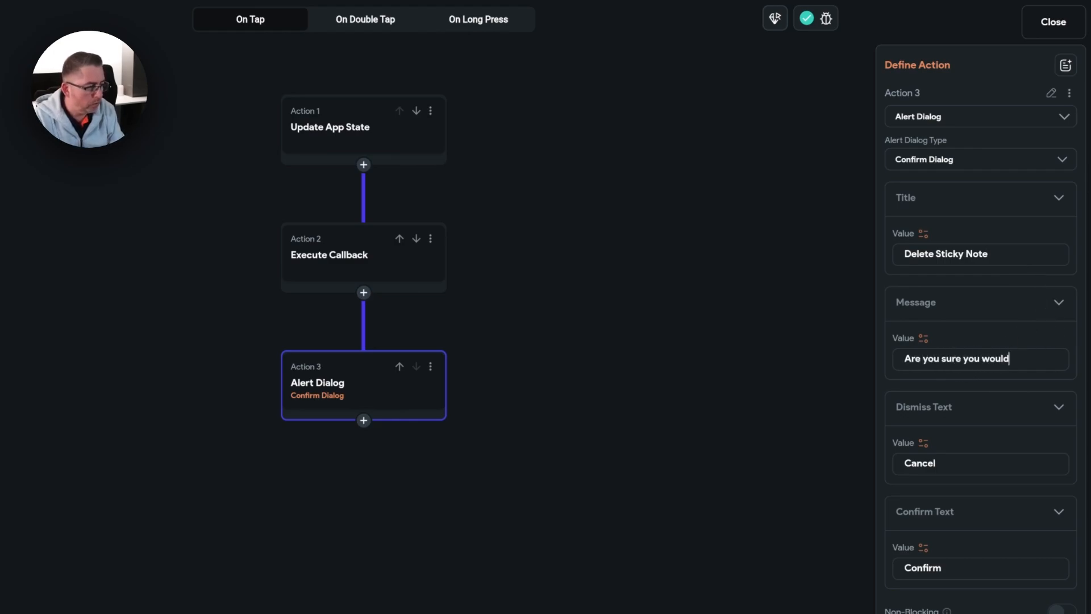
type(" like to delete this")
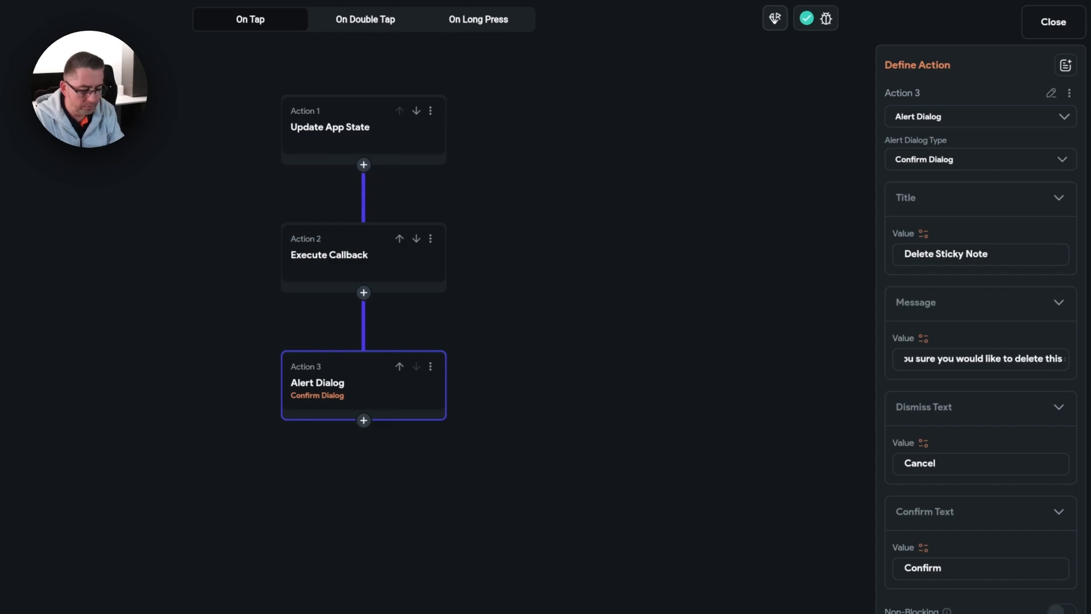
type(" sticky note?")
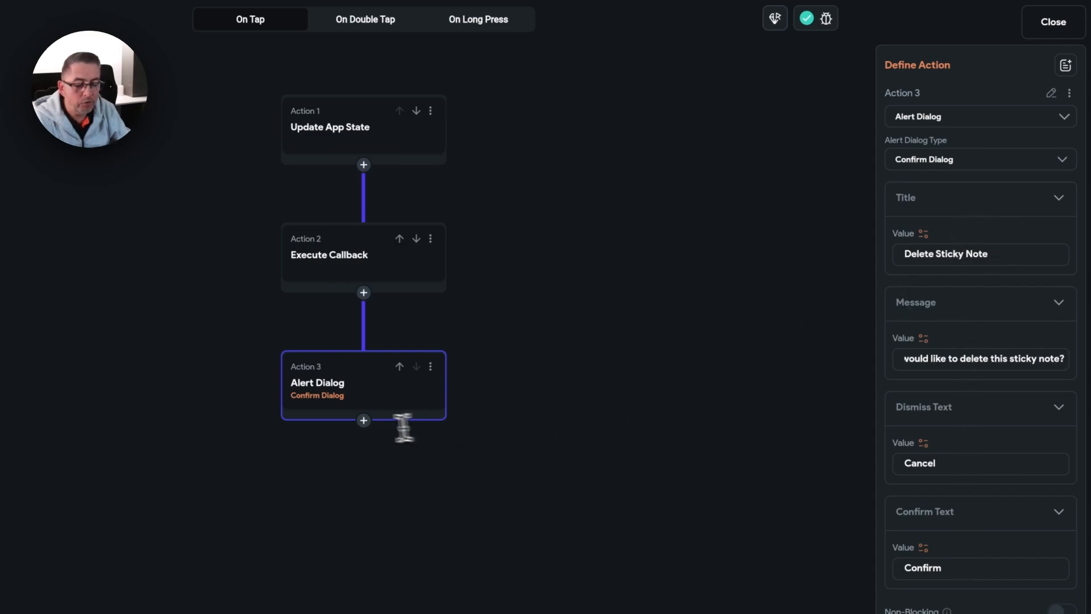
- Add a conditional after the Alert Dialog action with Confirm Dialog Response as its condition source
left_click(364, 422)
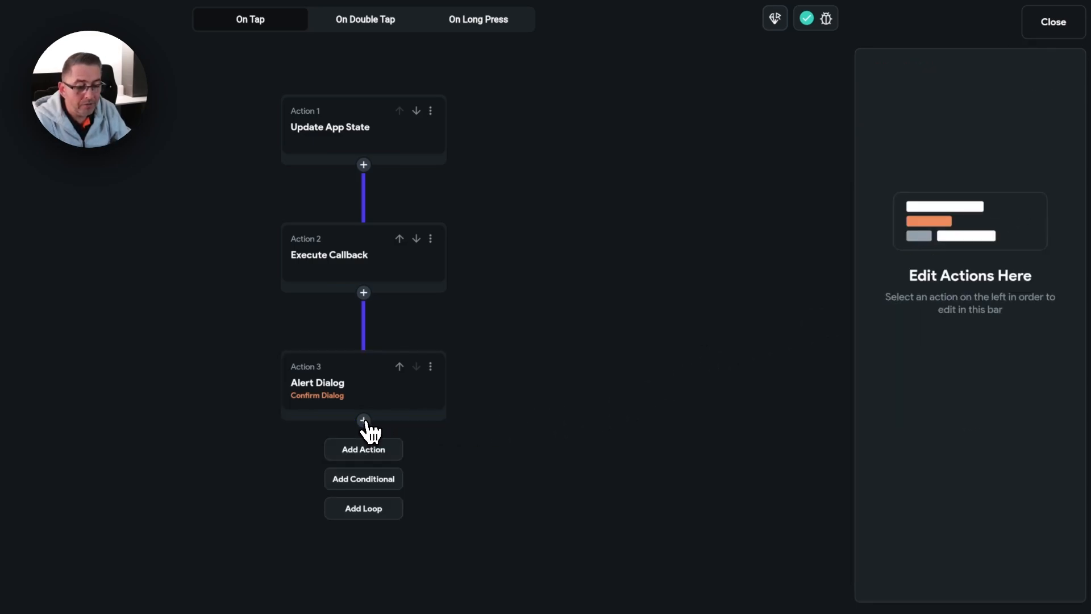
left_click(362, 482)
left_click_drag(540, 495, 530, 243)
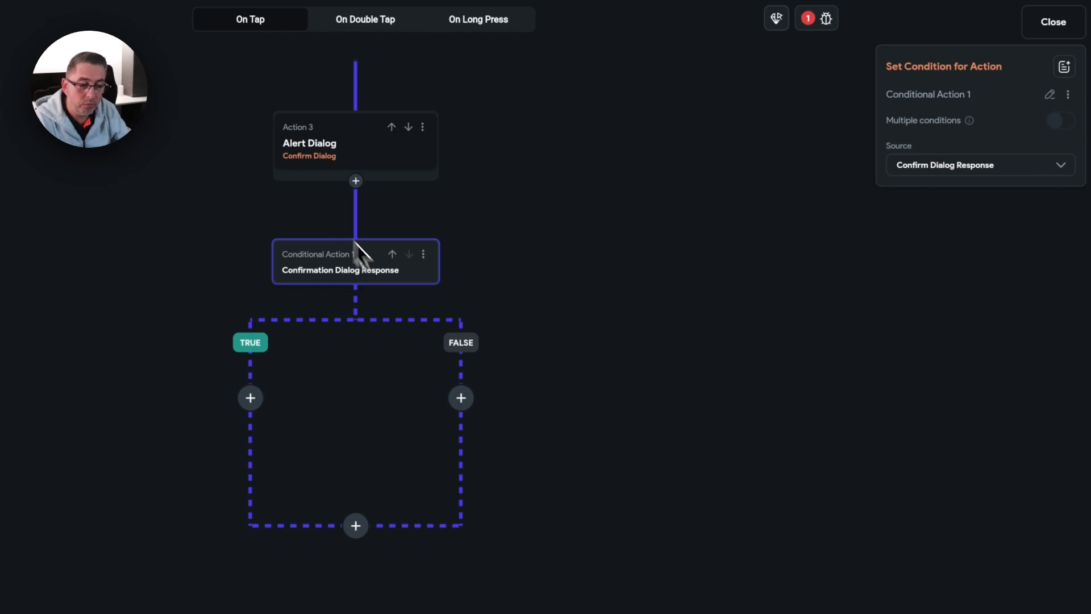
- Copy the first Update App State action and paste it into the conditional's TRUE branch
scroll(509, 205, "up", 5)
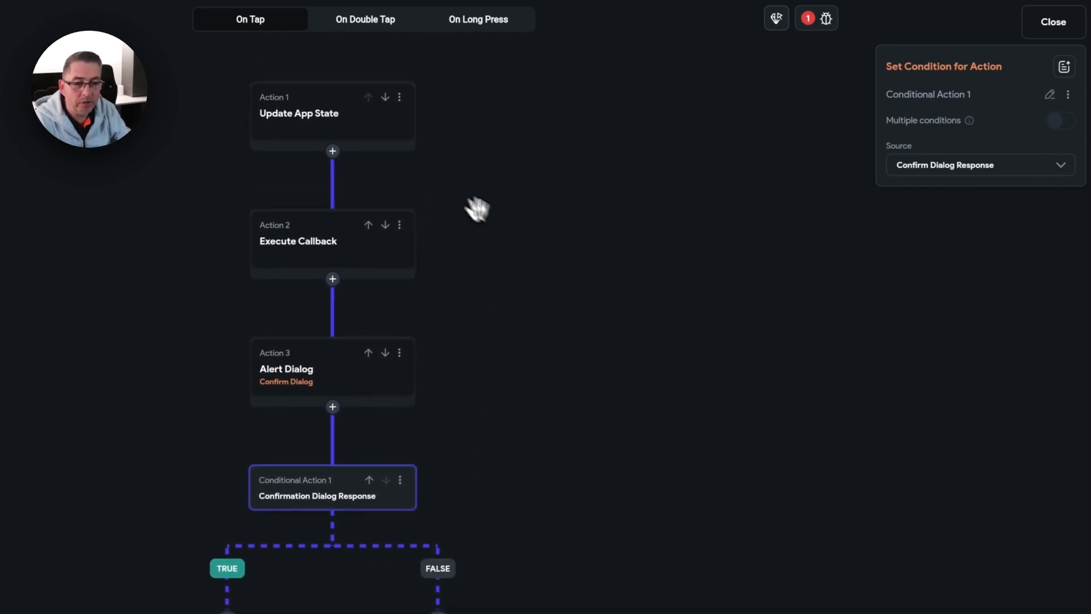
left_click(400, 97)
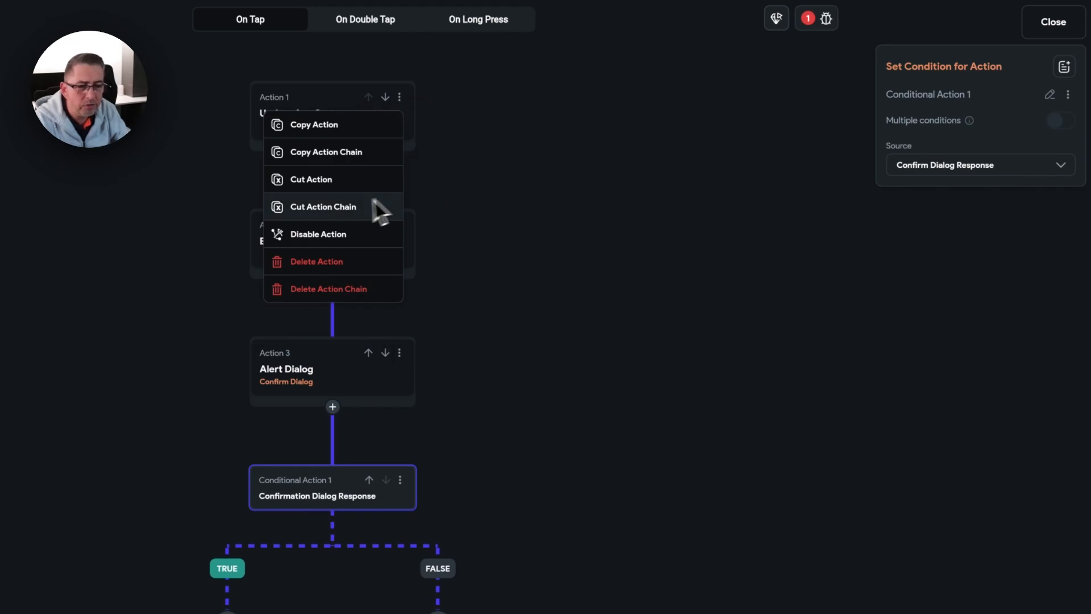
left_click(316, 132)
scroll(494, 199, "down", 5)
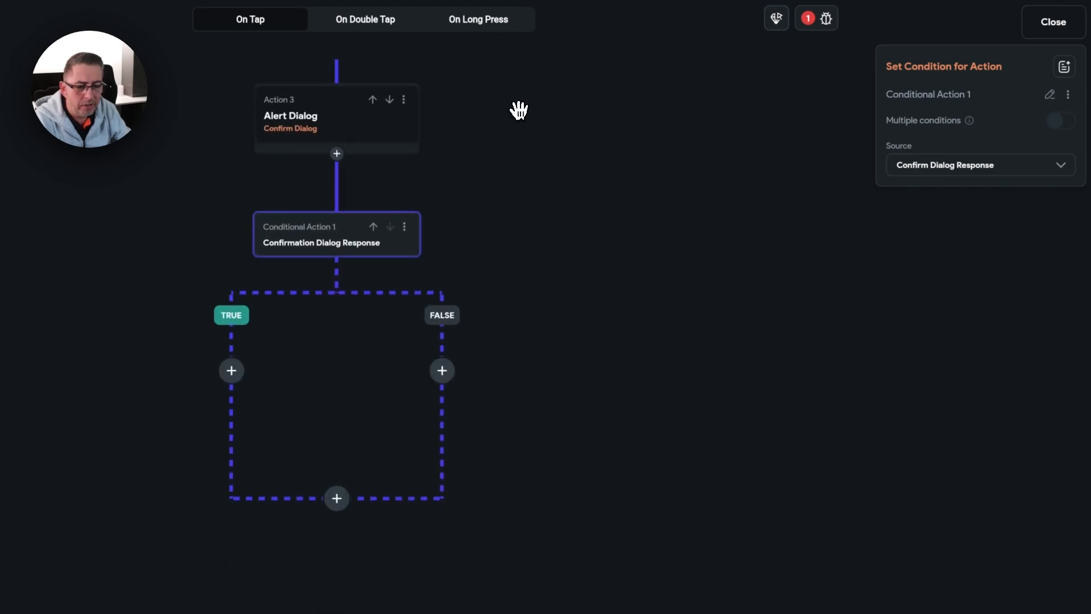
left_click(240, 339)
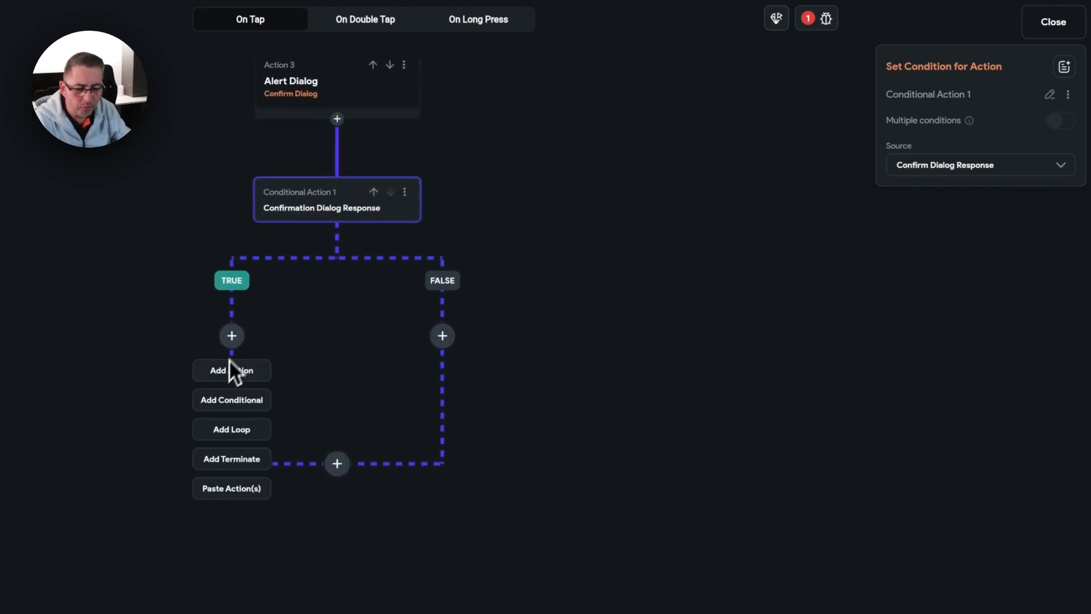
left_click(245, 489)
- Copy the original Execute Callback action and paste it below Update App State in the TRUE branch
left_click_drag(506, 312, 481, 483)
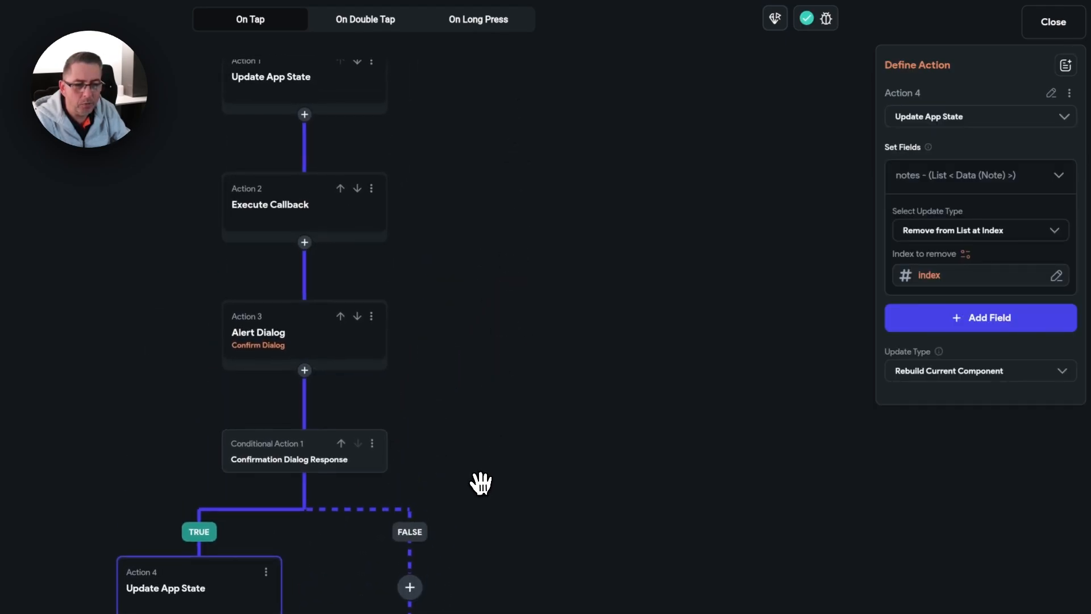
left_click(371, 189)
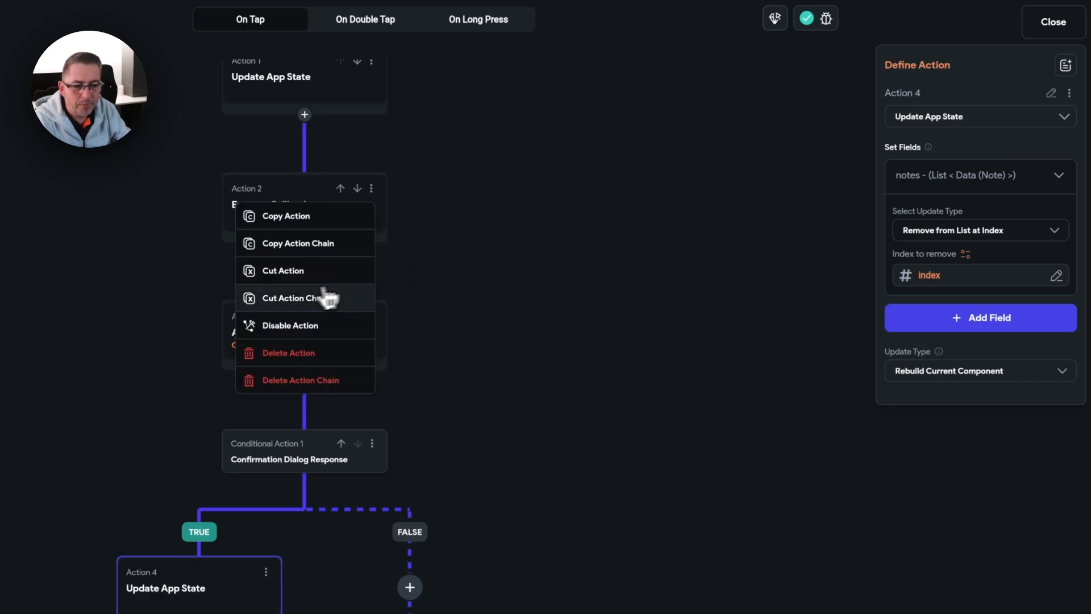
left_click(292, 240)
left_click_drag(446, 370, 543, 229)
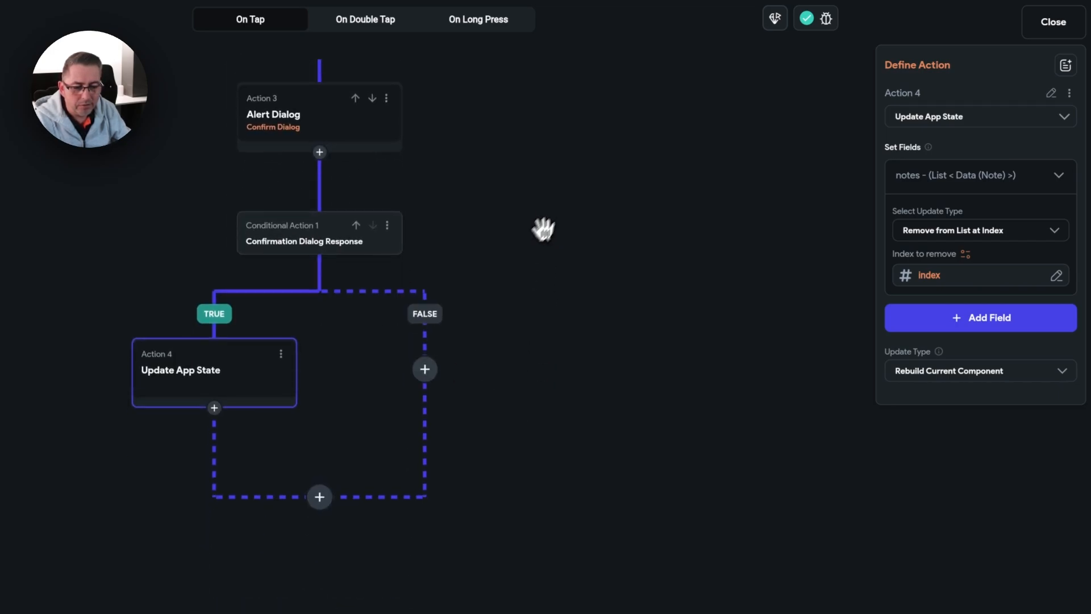
left_click(214, 408)
left_click(334, 480)
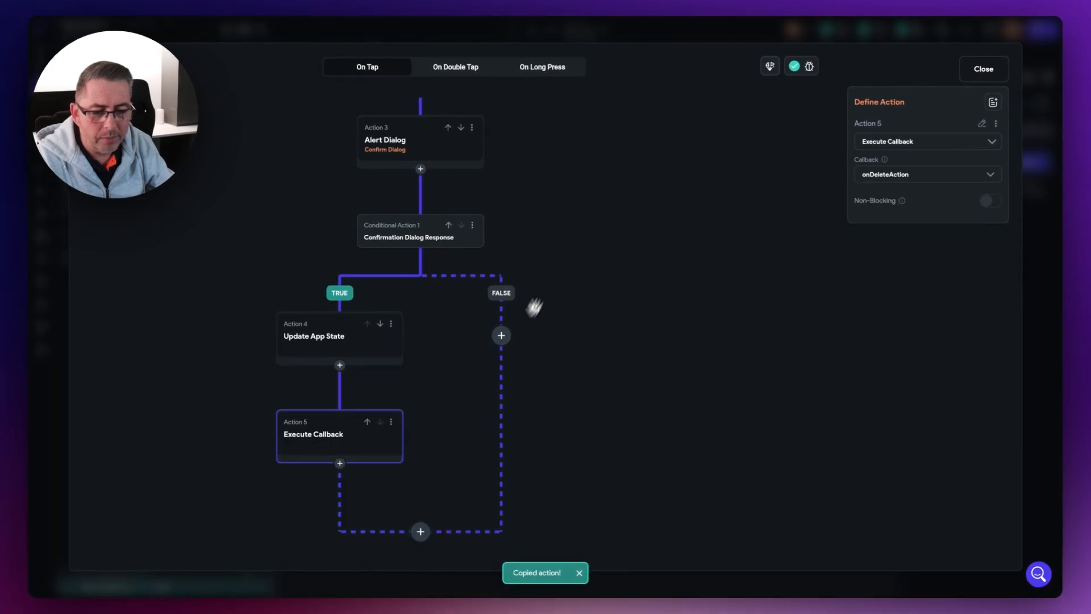
- Cut the original Update App State and Execute Callback actions from above the Alert Dialog
scroll(534, 307, "up", 5)
left_click(423, 173)
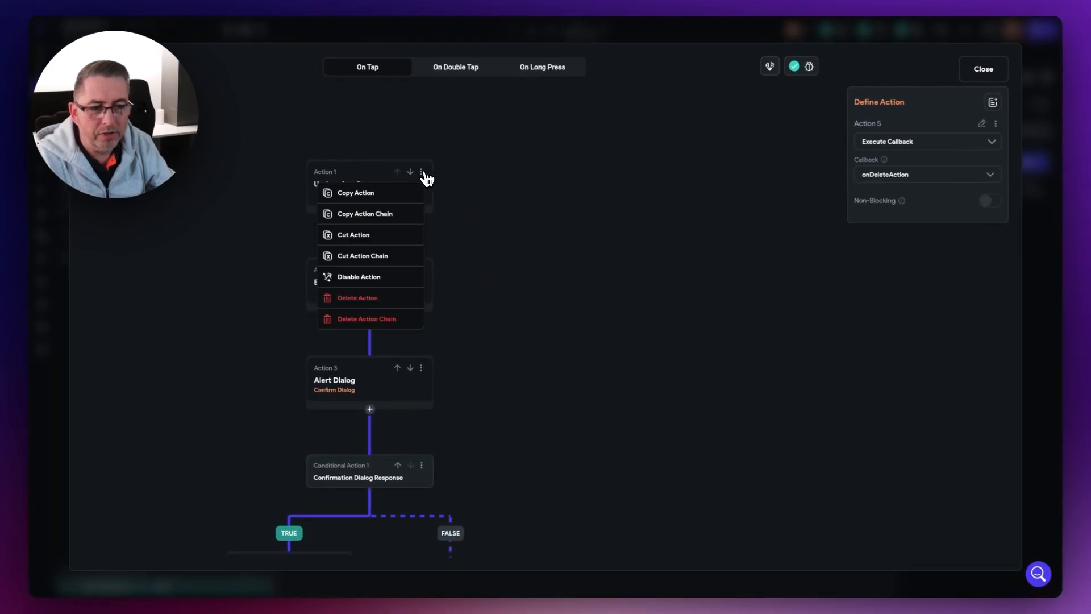
left_click(364, 237)
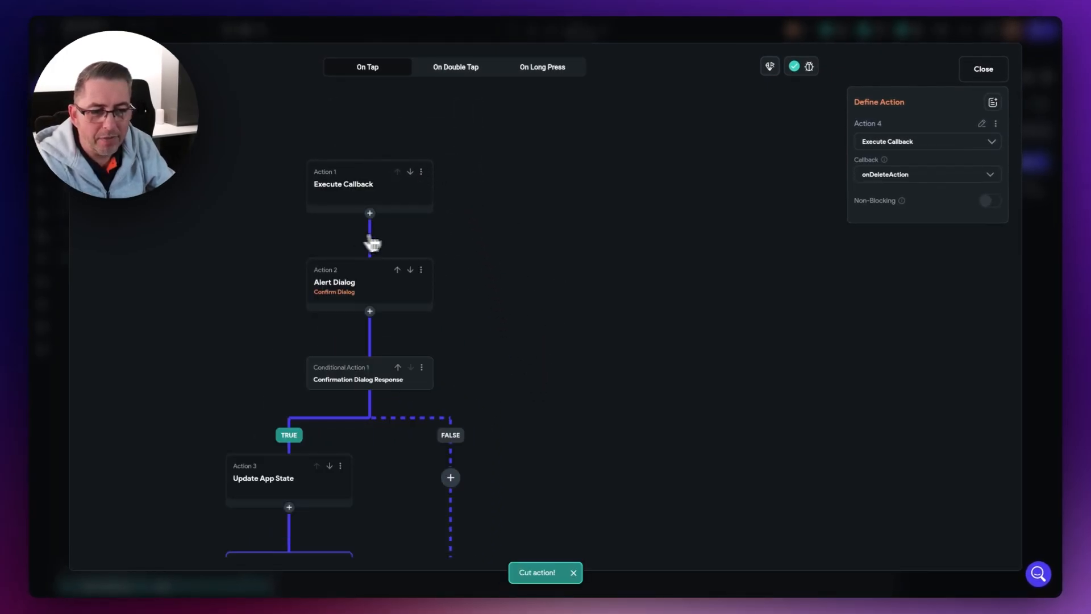
left_click(421, 172)
left_click(370, 235)
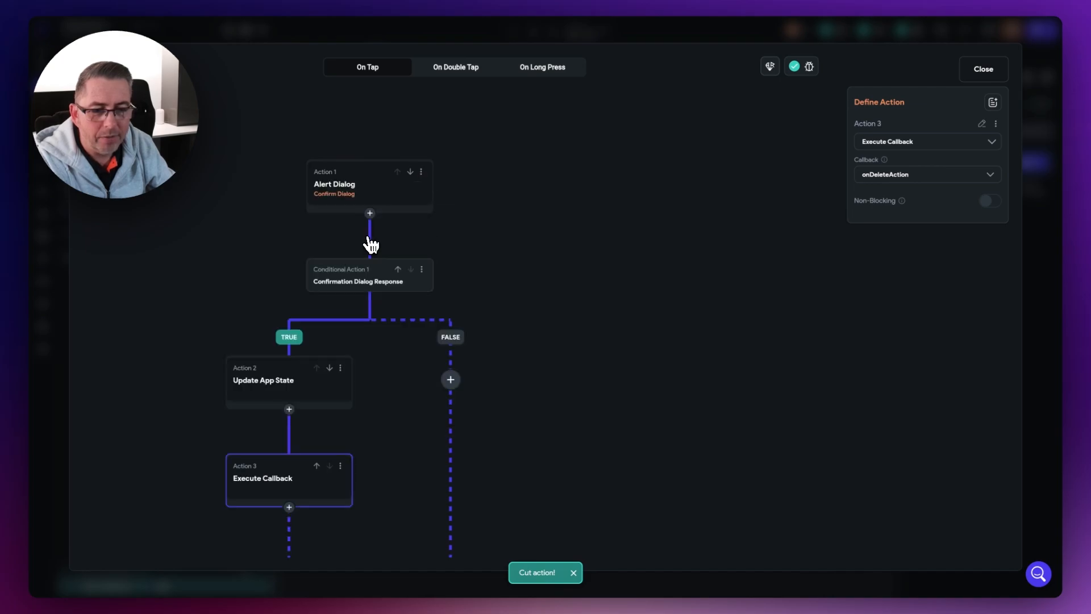
- Review DeleteIcon's On Tap flow from the Alert Dialog through the TRUE branch, and close the action flow editor
left_click(548, 304)
scroll(548, 304, "down", 3)
scroll(568, 307, "up", 1)
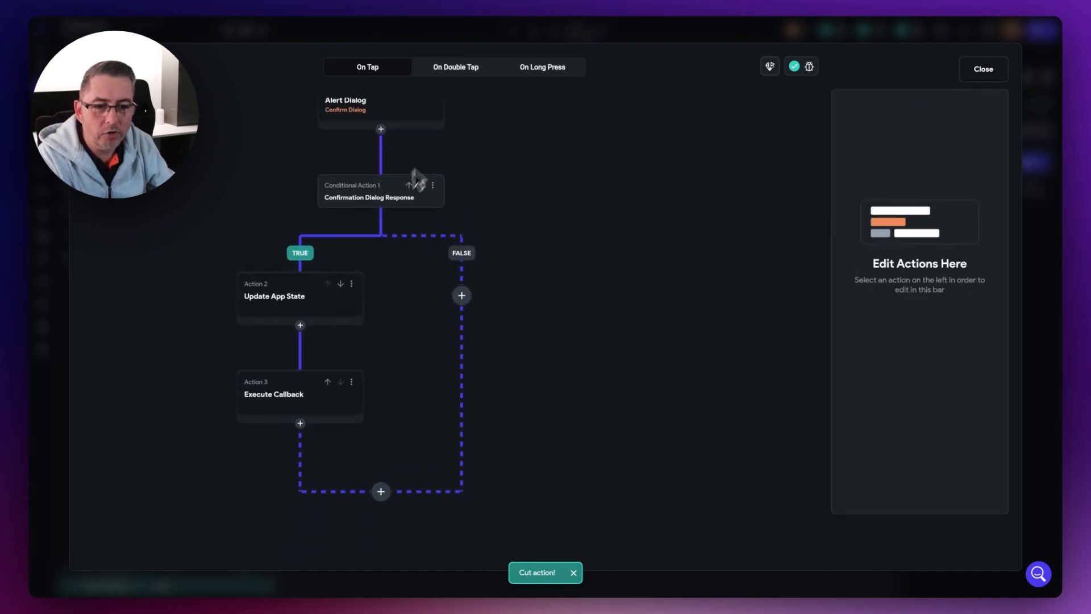
scroll(546, 260, "down", 2)
scroll(292, 244, "down", 1)
scroll(536, 334, "up", 2)
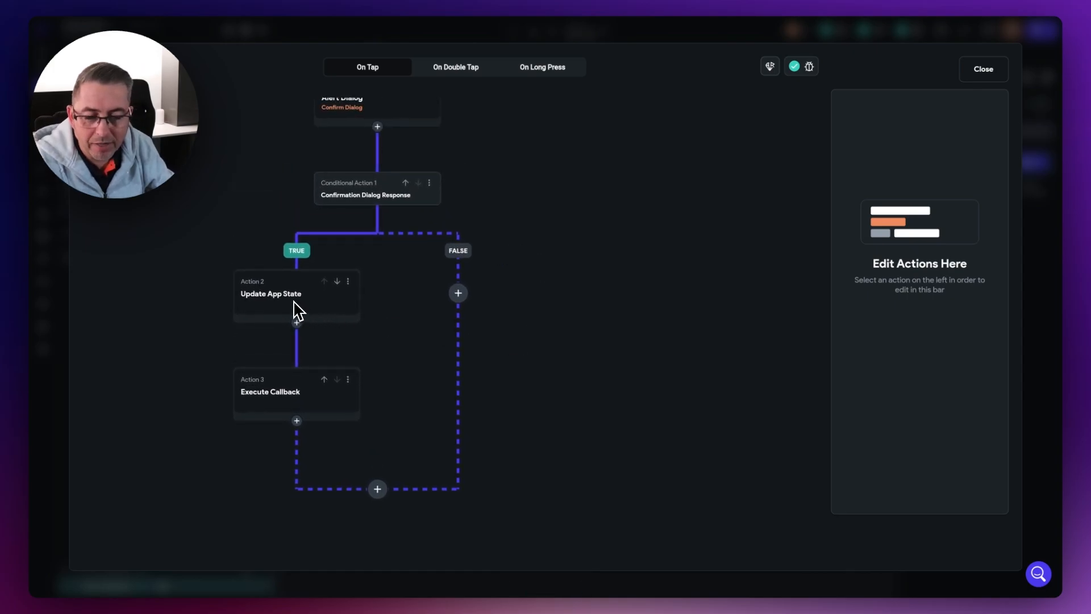
scroll(513, 353, "up", 2)
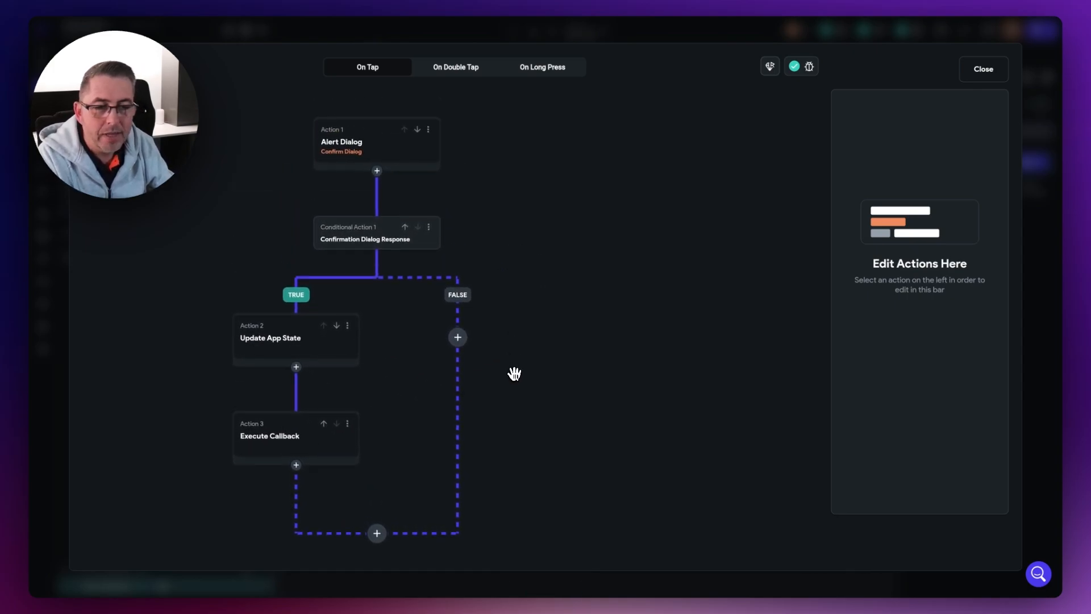
left_click_drag(528, 286, 545, 260)
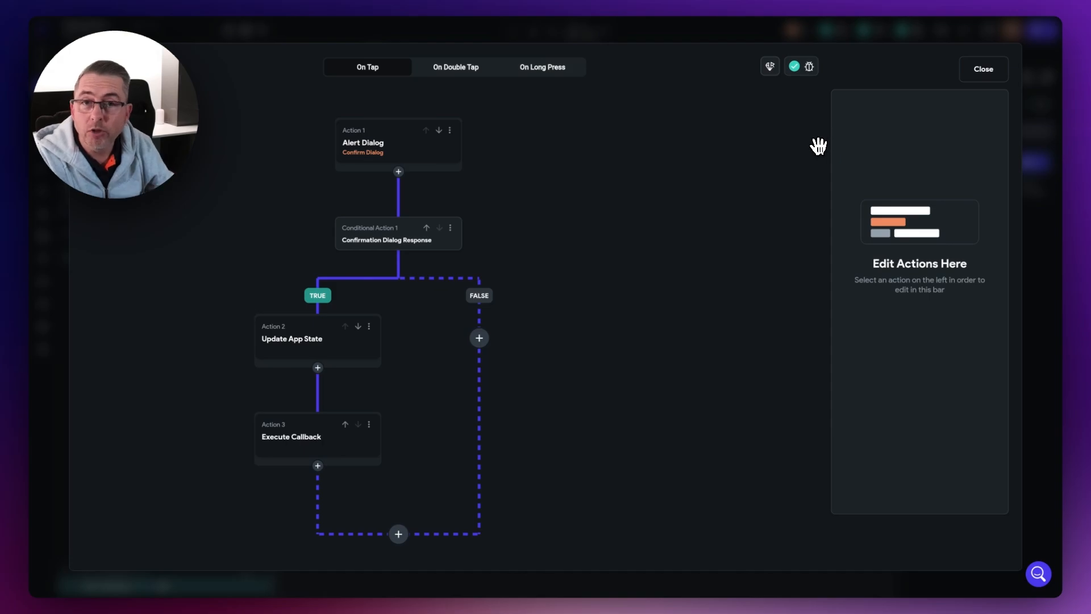
left_click(984, 69)
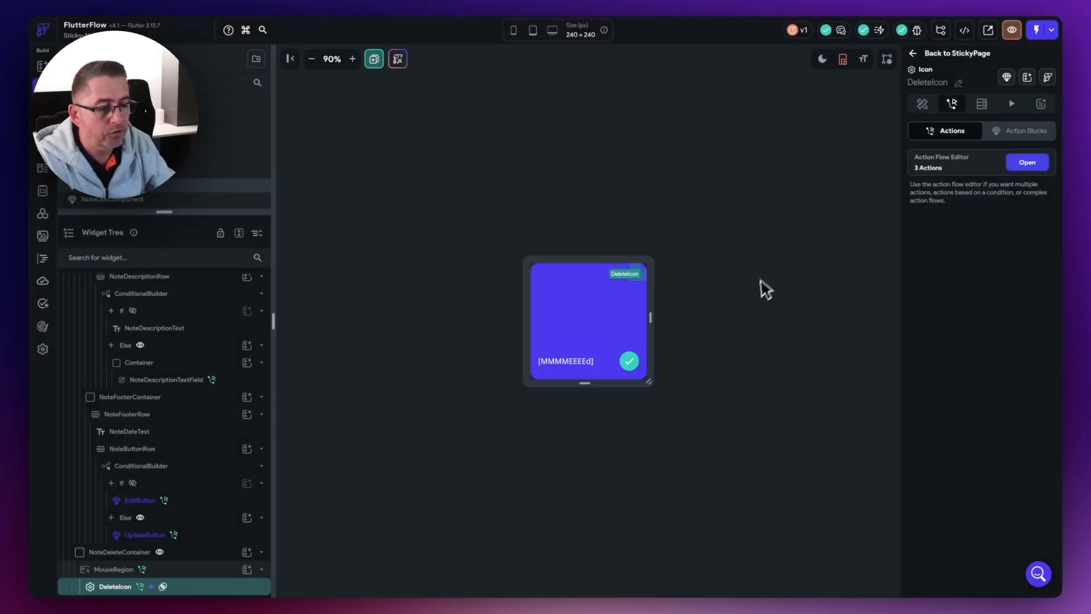
- Return to StickyPage, select its NoteComponent instance and open the action flow of the onDeleteAction callback
left_click(659, 456)
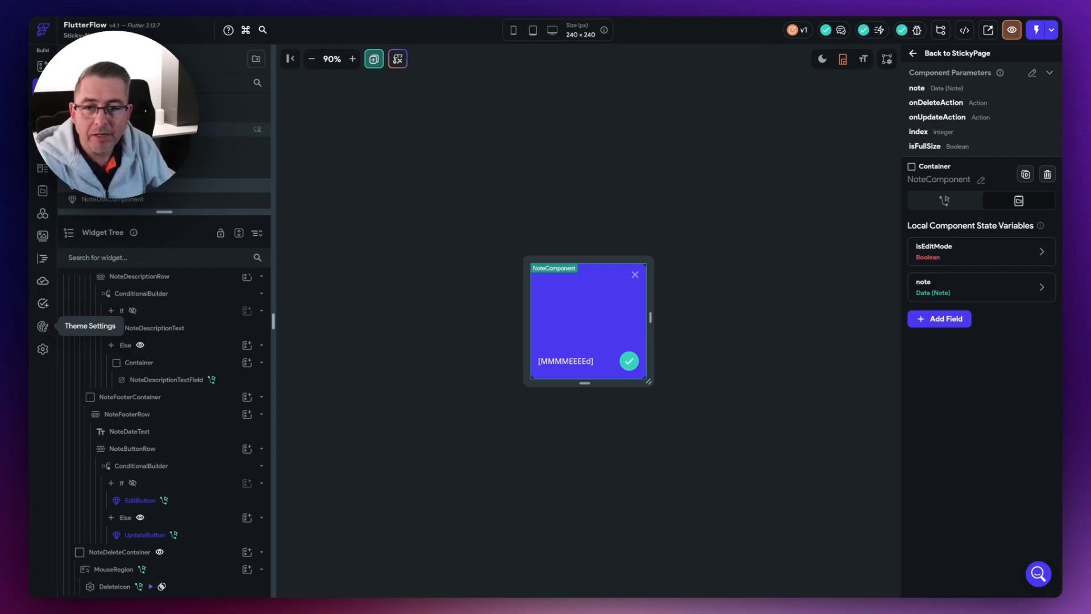
left_click(108, 129)
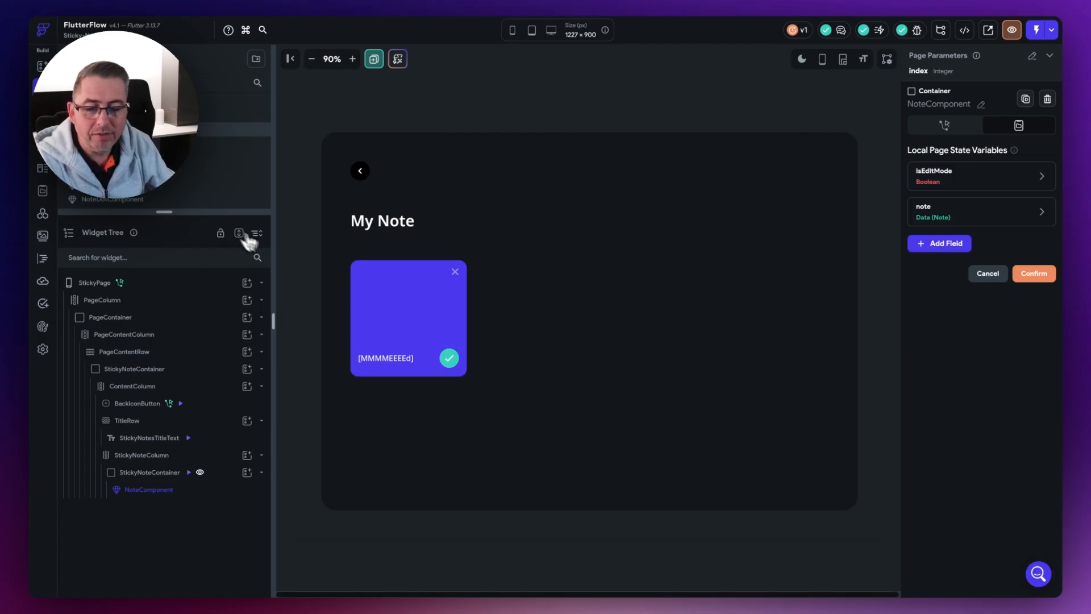
left_click(161, 496)
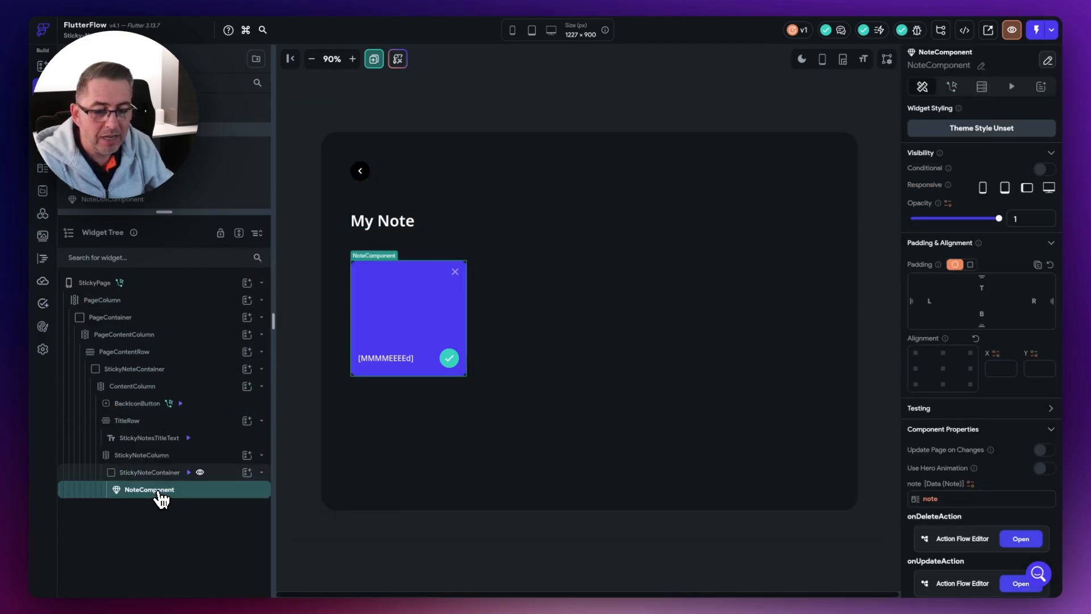
scroll(974, 432, "down", 3)
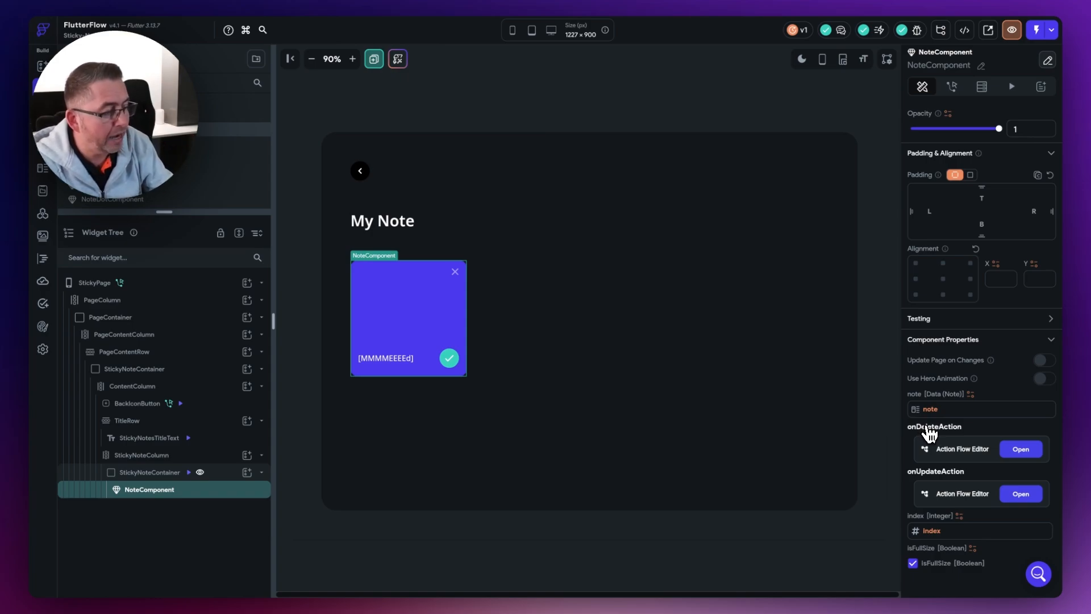
left_click(1020, 449)
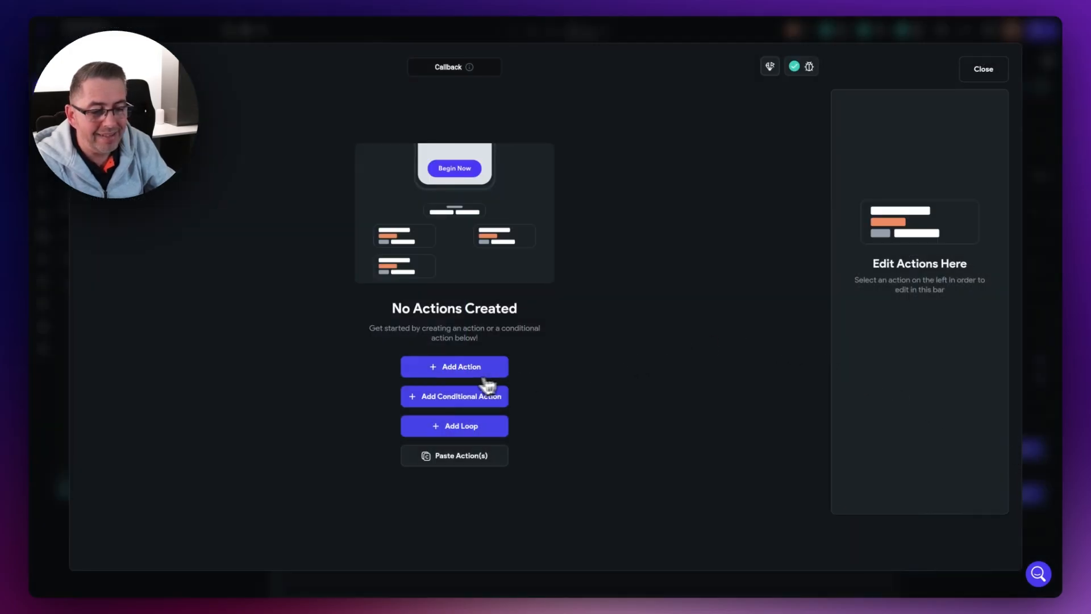
- Add a Navigate Back action to the onDeleteAction callback and close the action flow editor
left_click(465, 369)
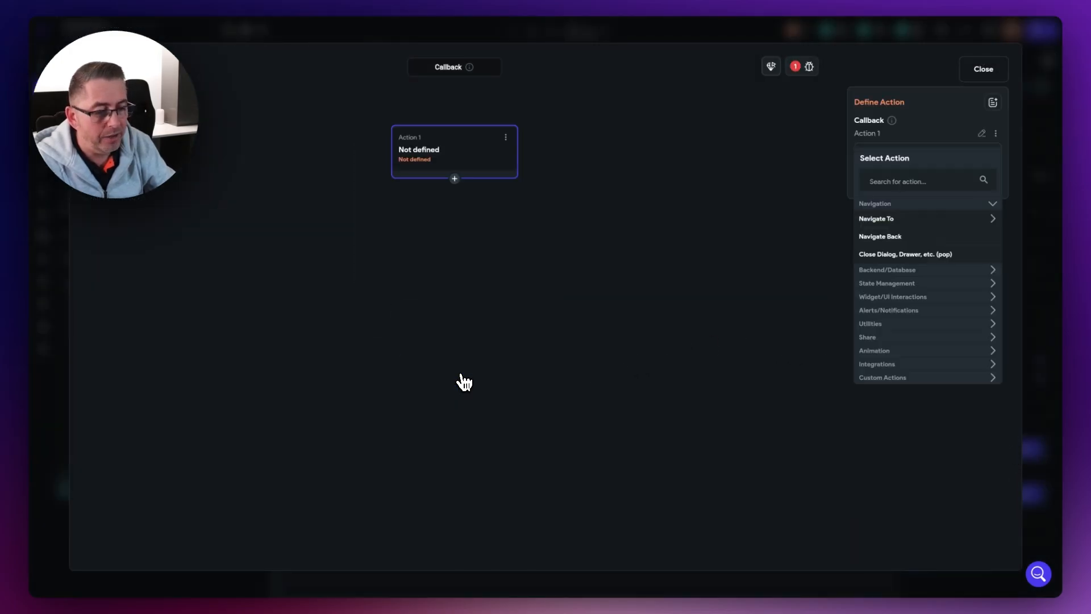
left_click(883, 237)
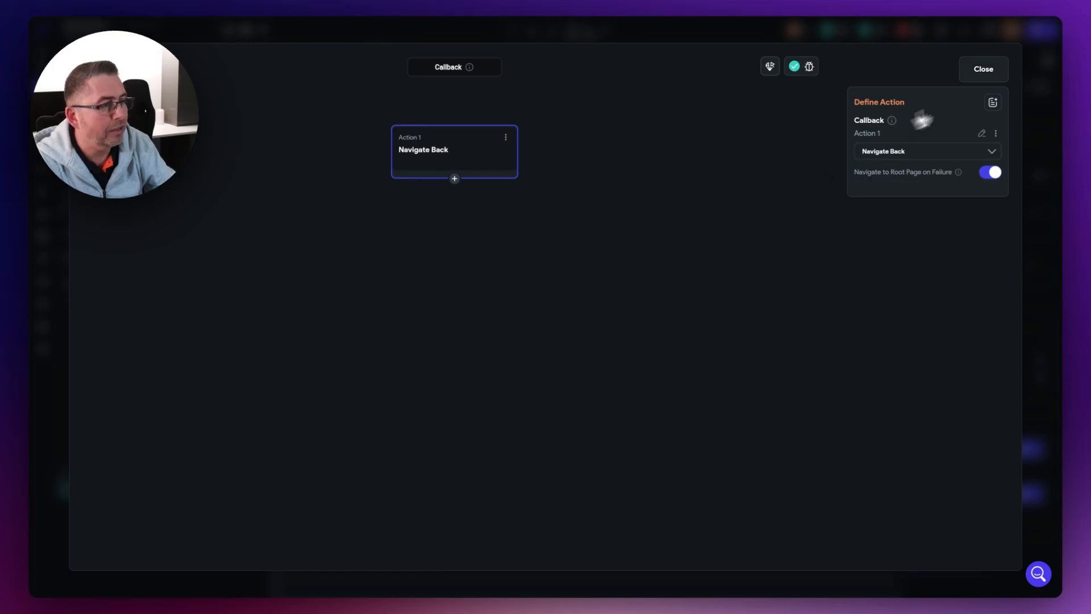
left_click(983, 71)
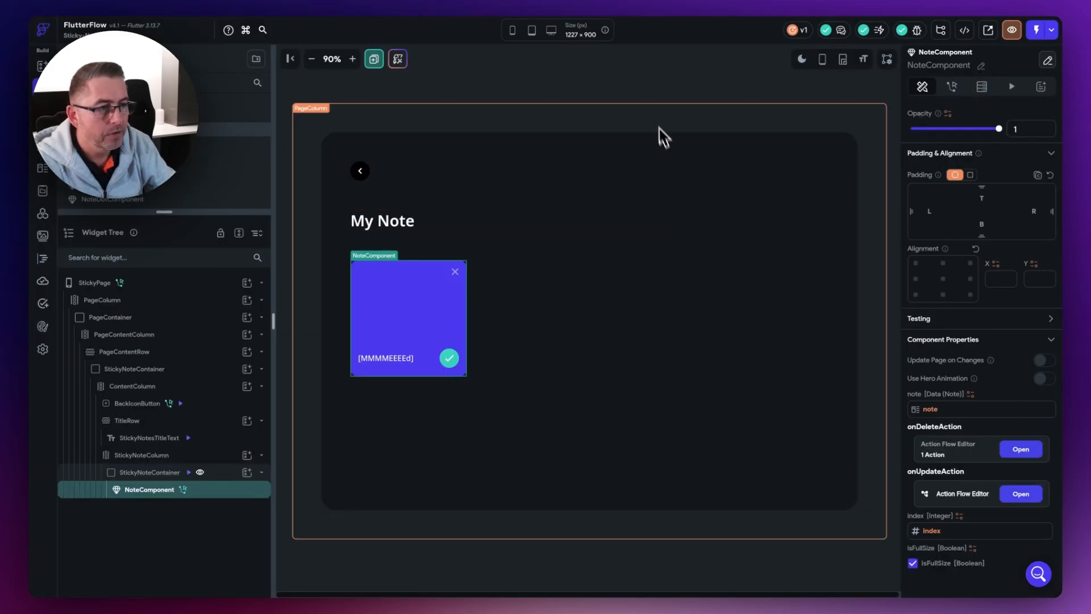
left_click(647, 106)
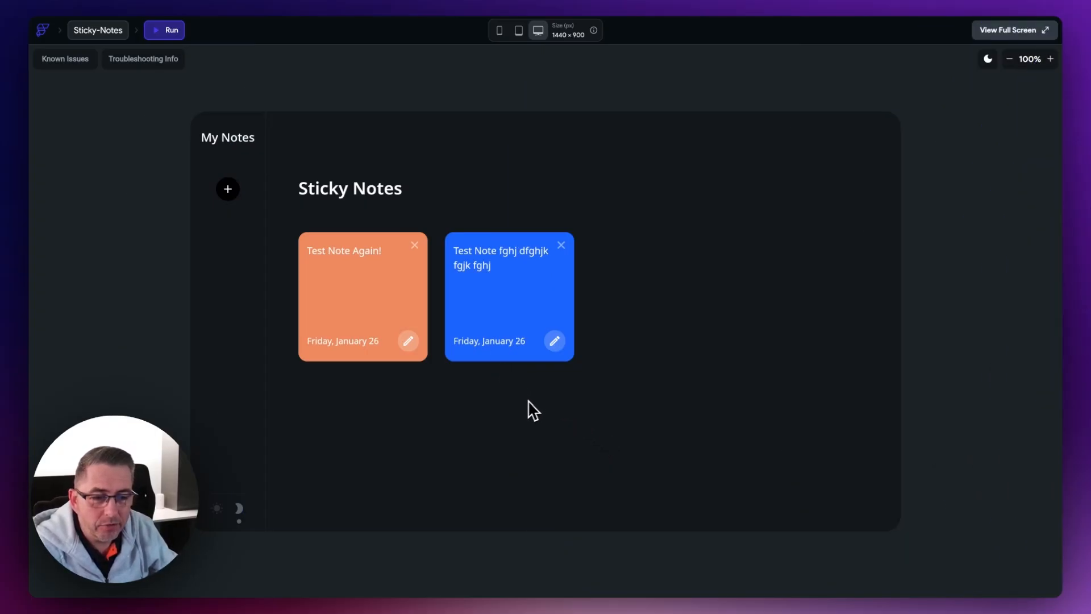
- In the running Sticky-Notes test app, open the orange note and the blue note in turn, returning to the notes list each time
left_click(382, 313)
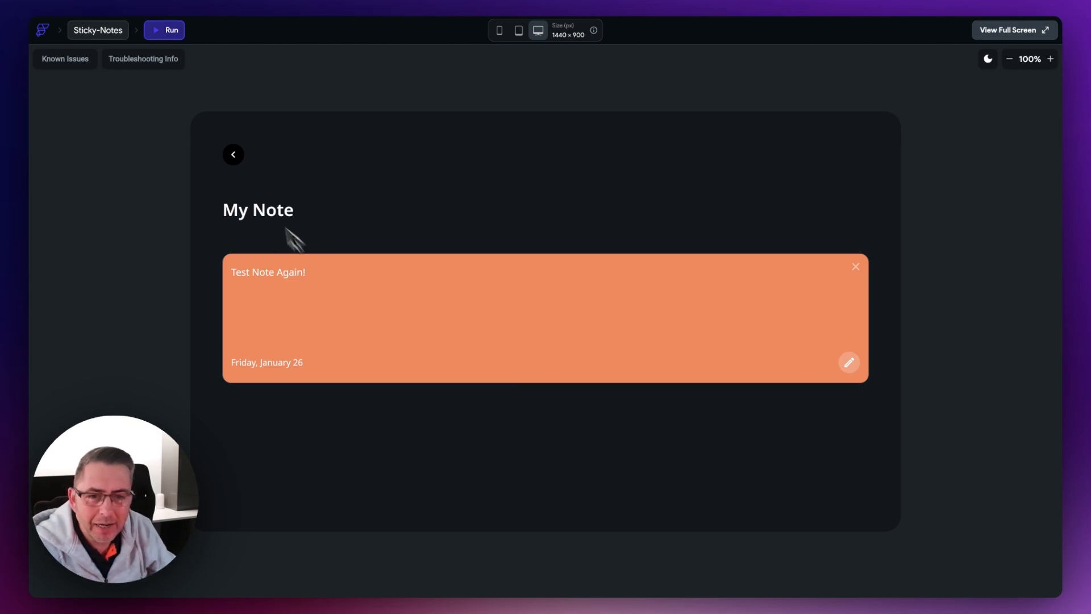
left_click(233, 157)
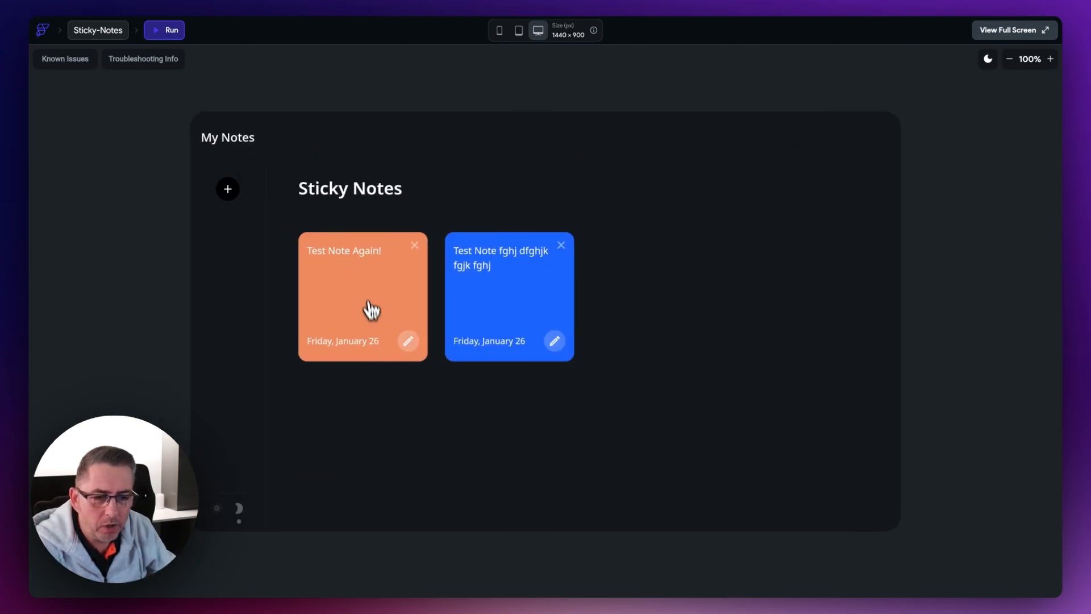
left_click(490, 295)
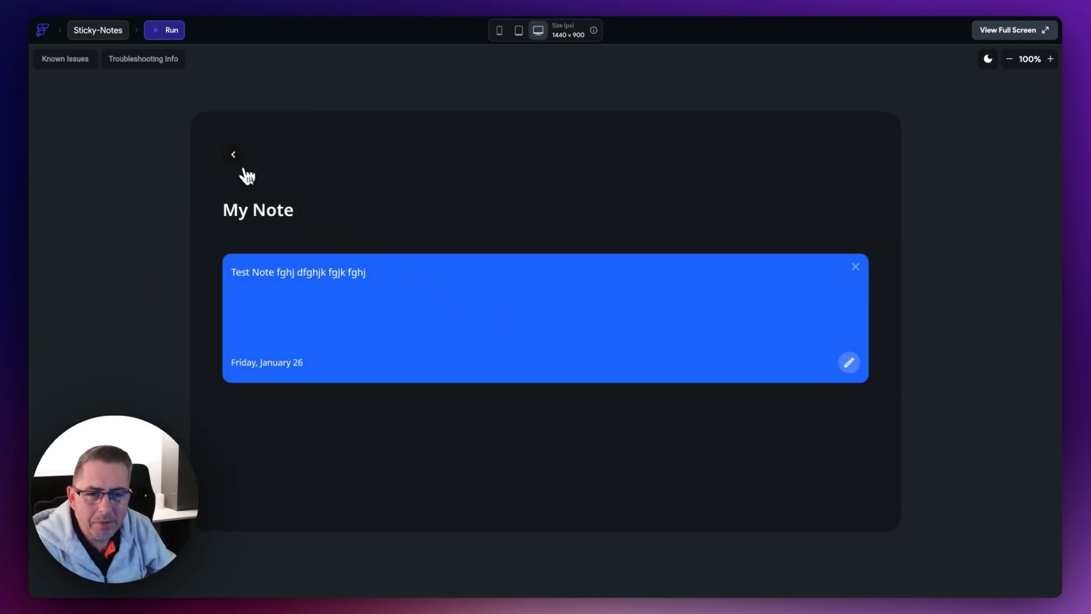
left_click(238, 159)
- Open the blue note's page, delete the note and confirm the deletion
left_click(509, 290)
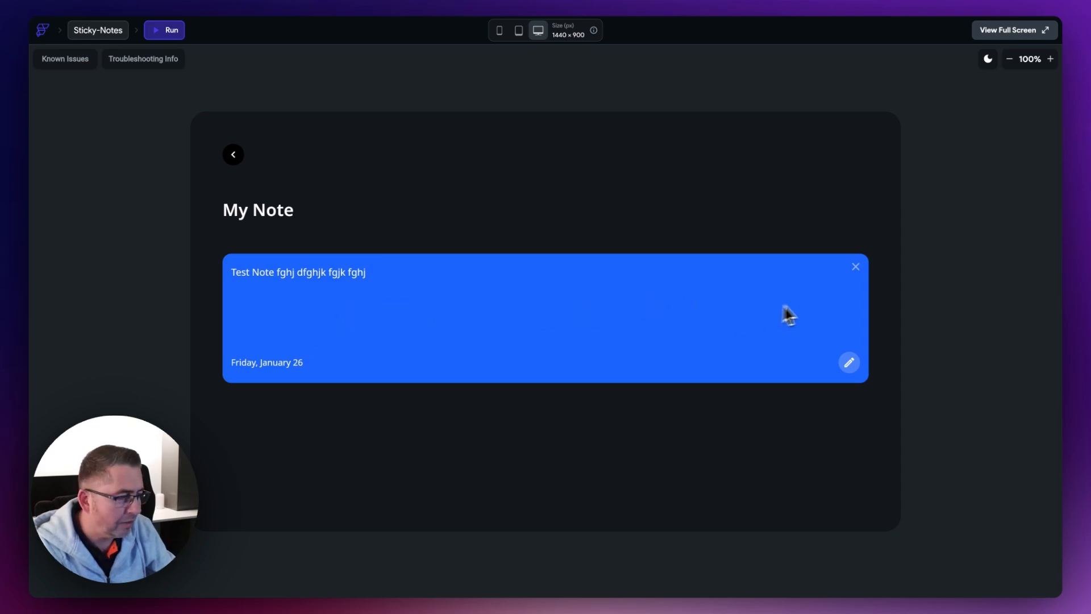
left_click(856, 268)
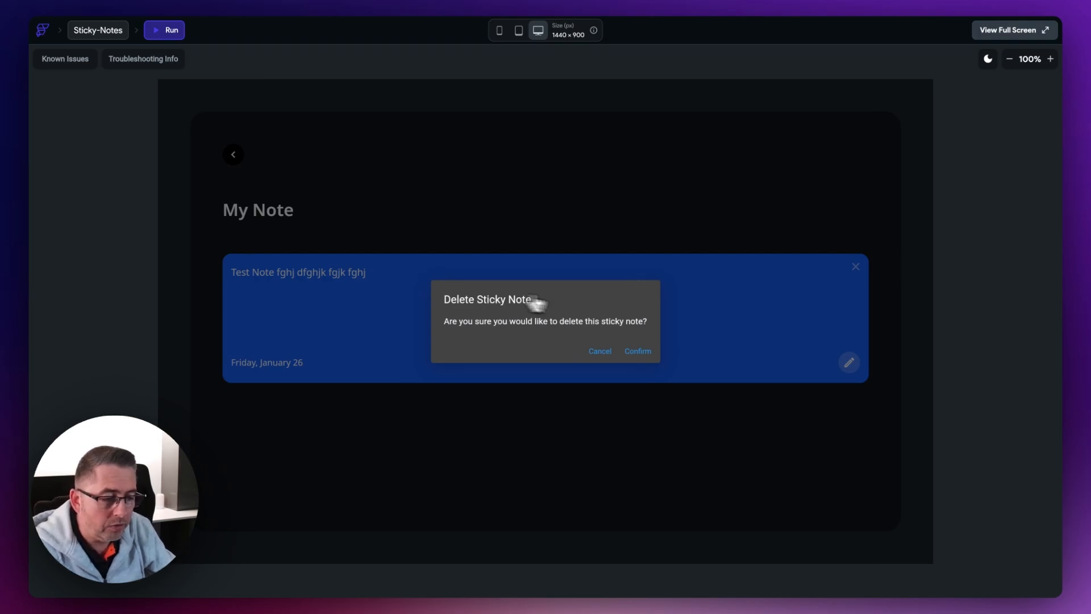
left_click(638, 351)
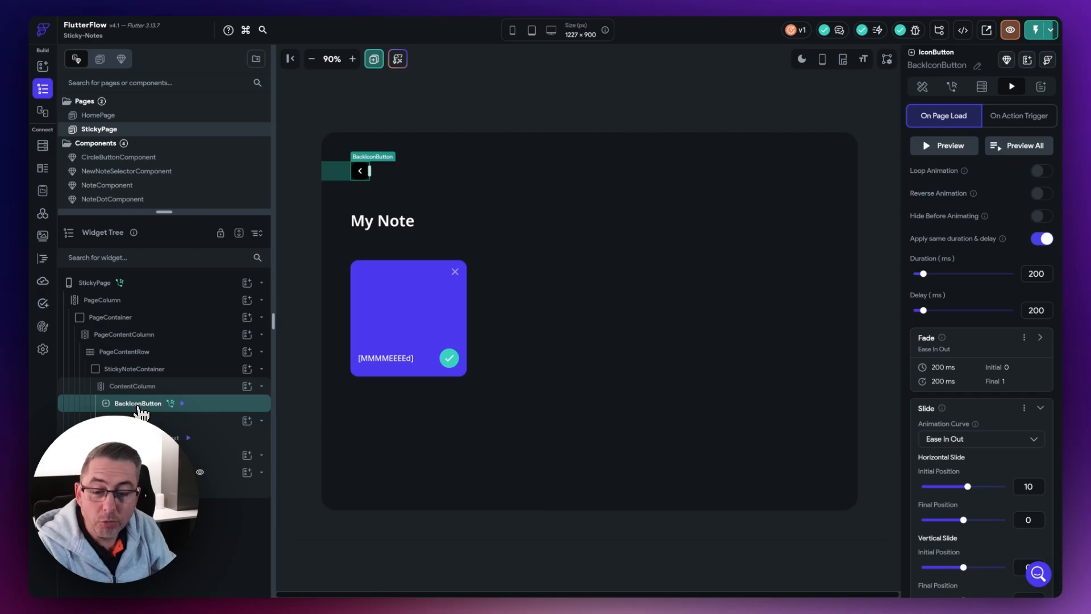
- Set BackIconButton's slide animation to horizontal initial position 0 and vertical initial position -10, and preview it
scroll(974, 457, "down", 3)
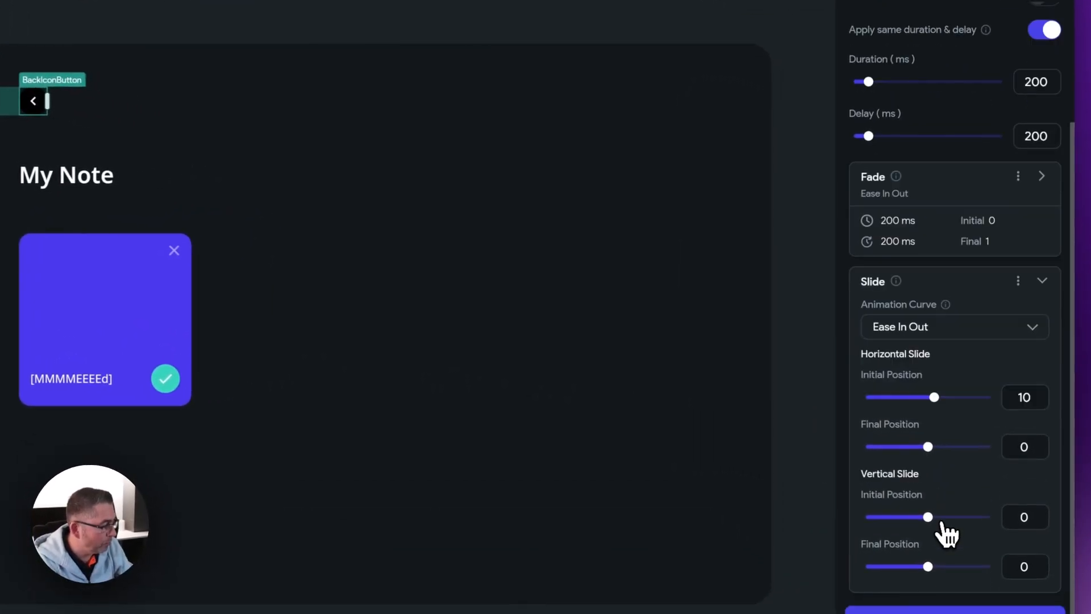
double_click(1022, 354)
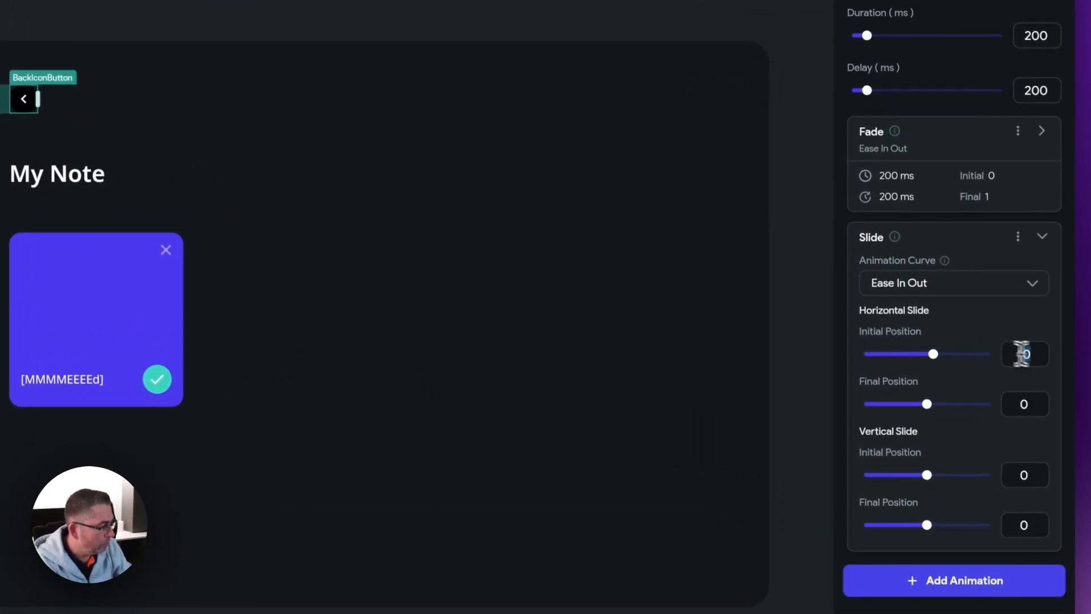
type("0")
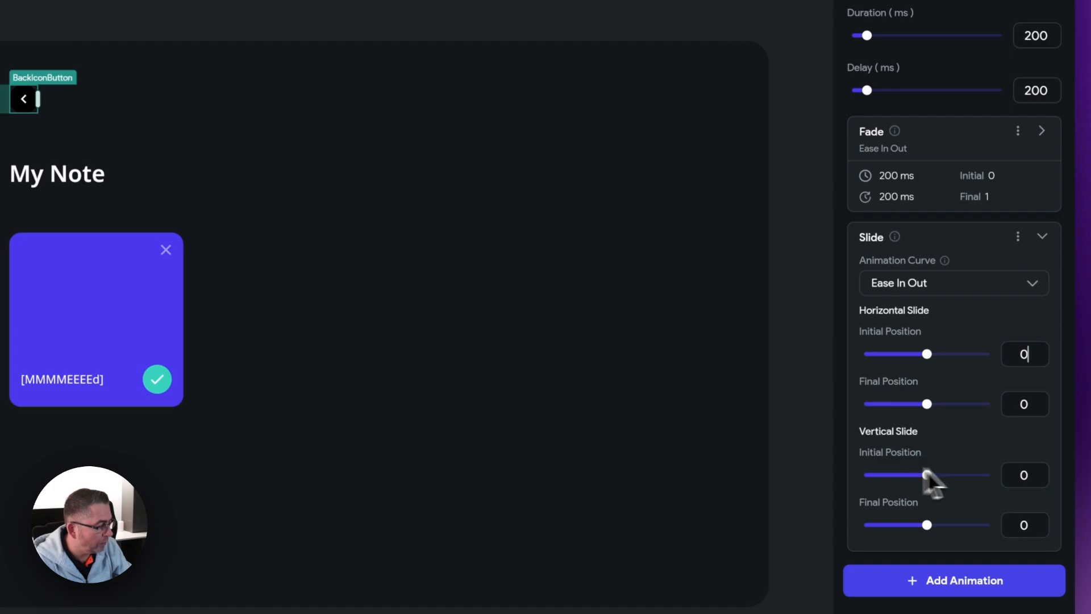
double_click(1024, 475)
type("-10")
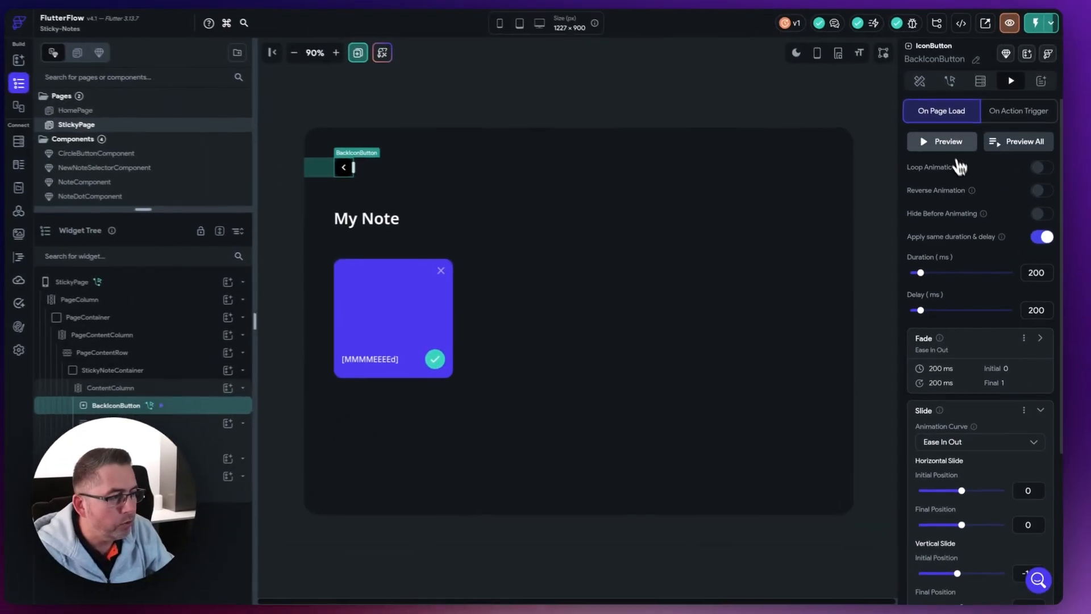
left_click(952, 149)
left_click(952, 151)
left_click(953, 152)
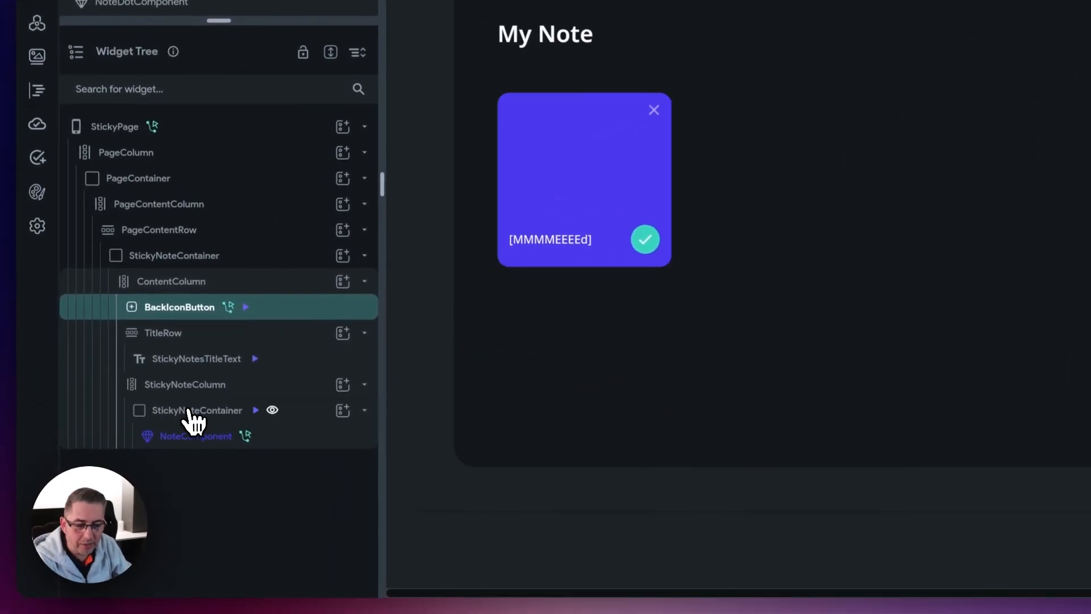
- Set the slide animation of the StickyNoteContainer around NoteComponent to horizontal initial position 0 and vertical initial position 10
left_click(180, 423)
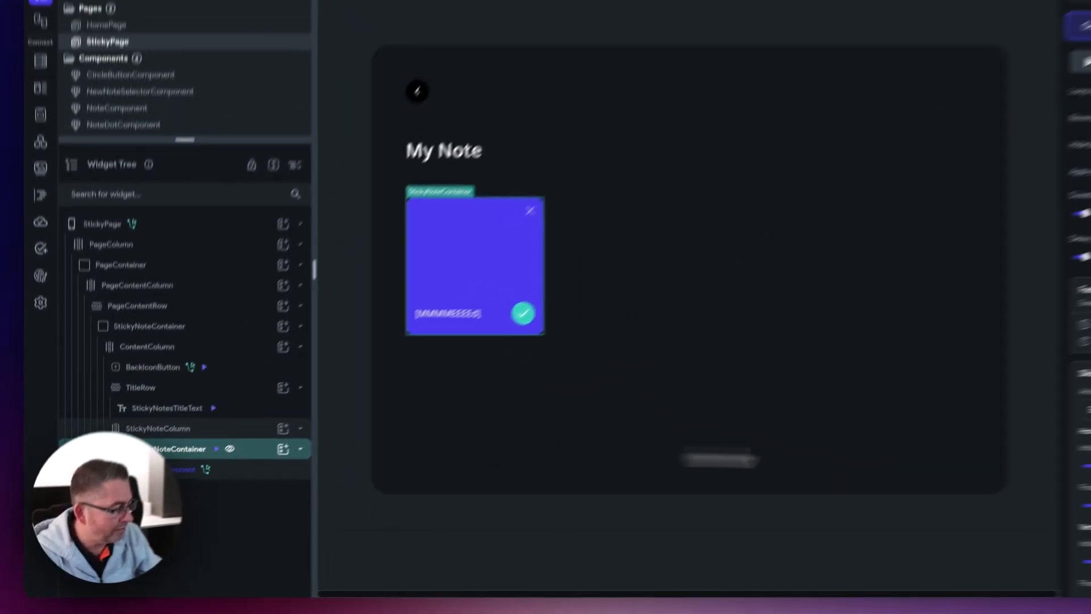
scroll(1019, 473, "down", 3)
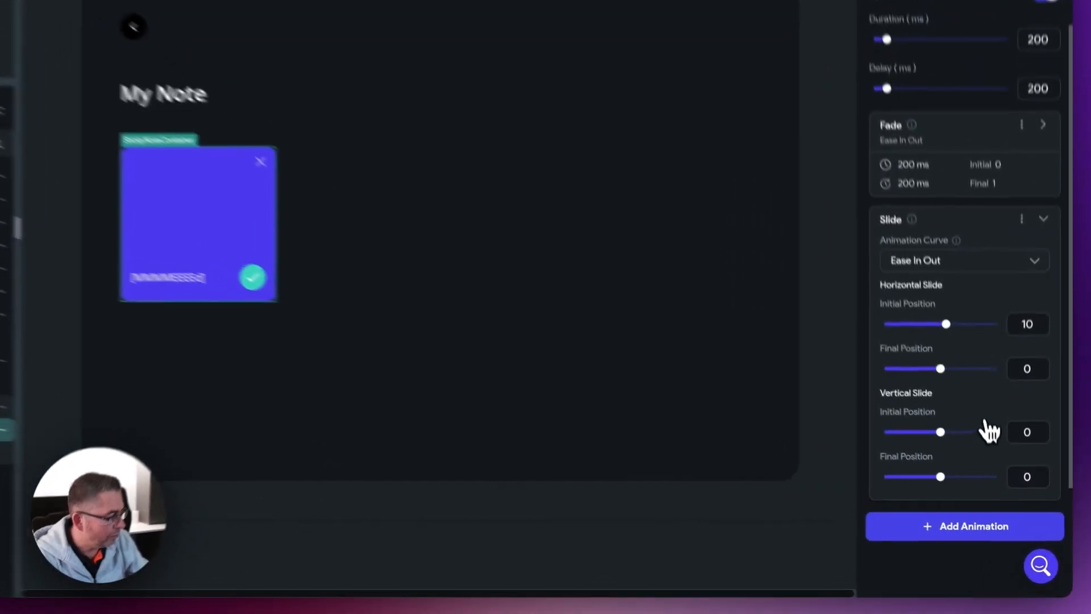
double_click(1027, 291)
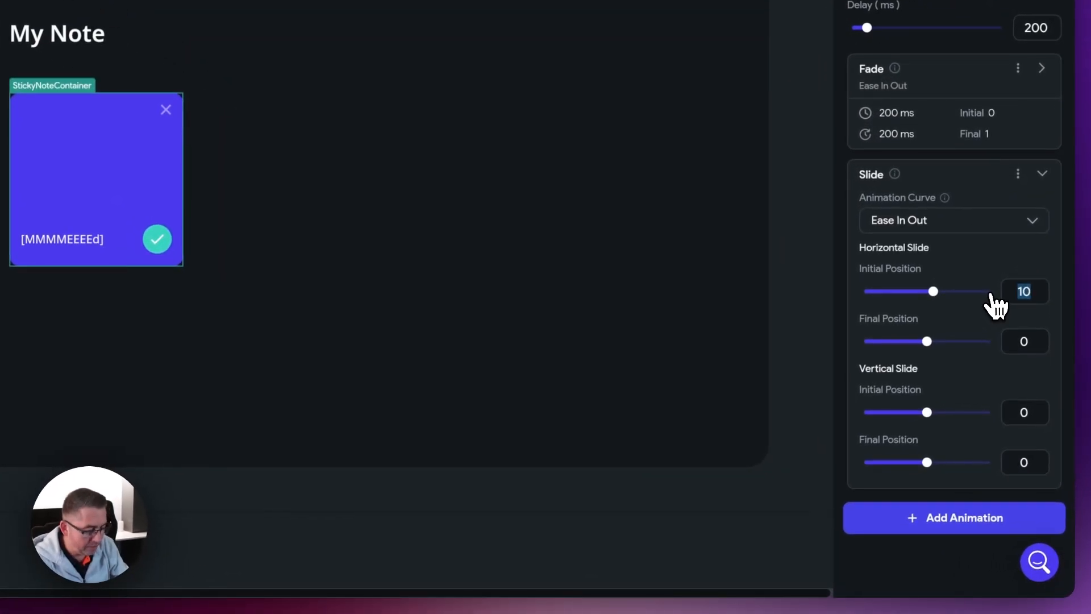
type("0")
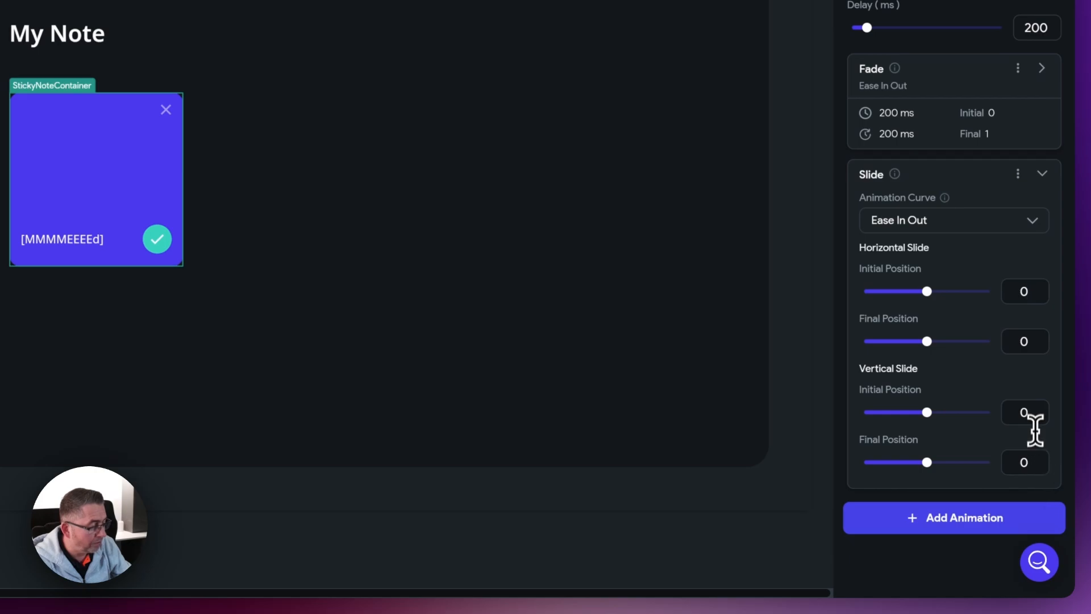
double_click(1006, 412)
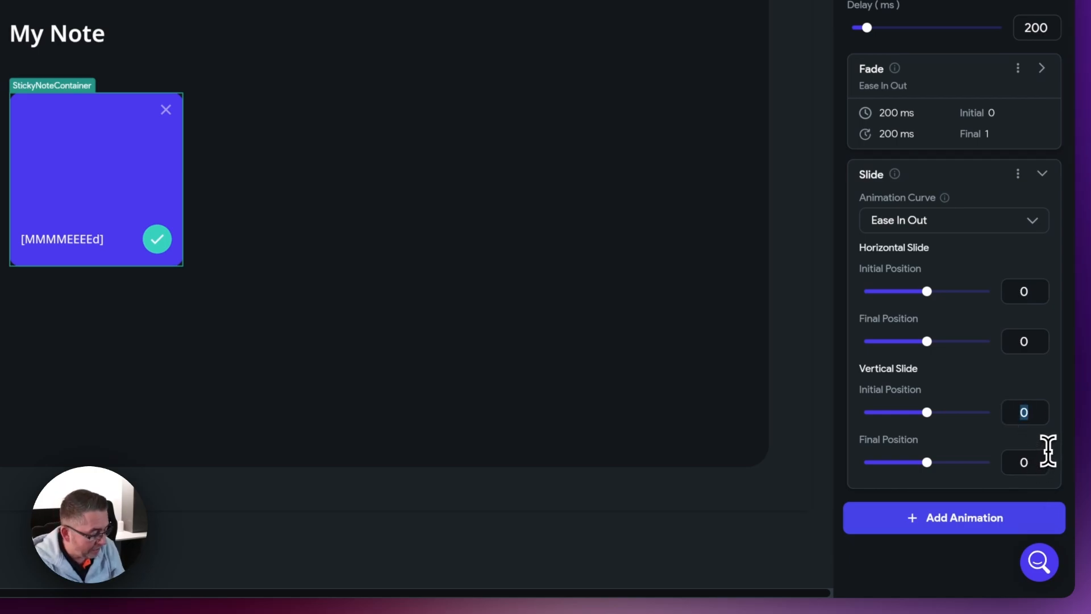
type("10")
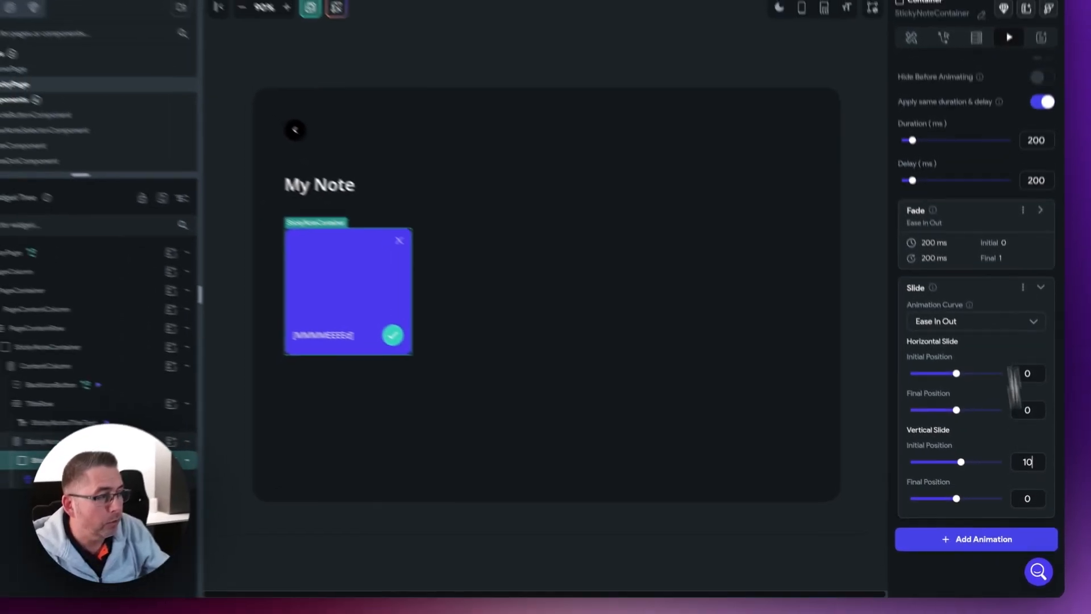
- Preview all page-load animations on StickyPage together several times
left_click(1011, 149)
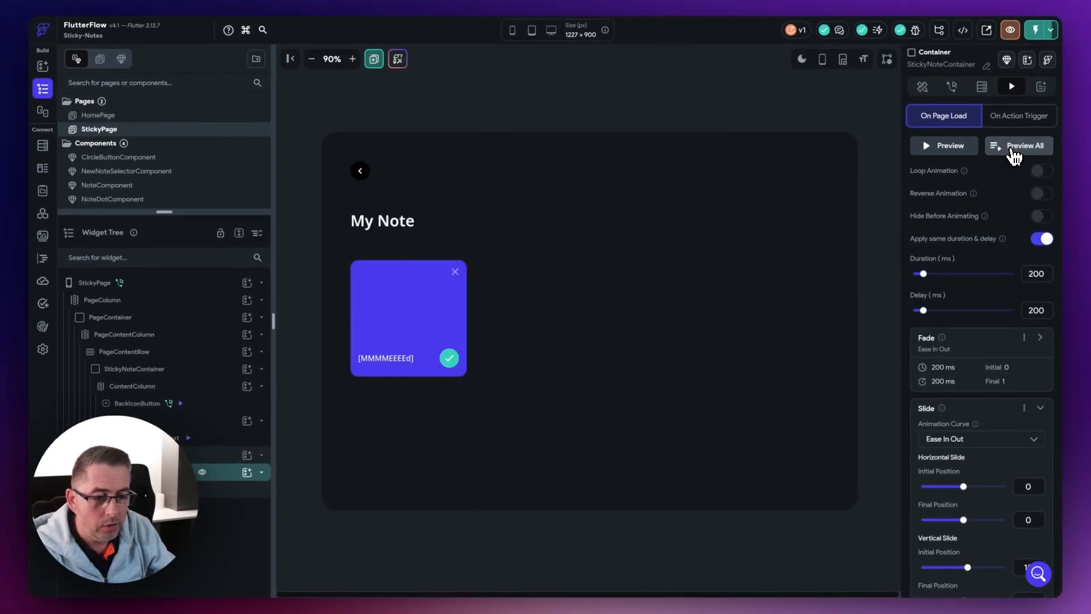
left_click(1011, 149)
left_click(1011, 149)
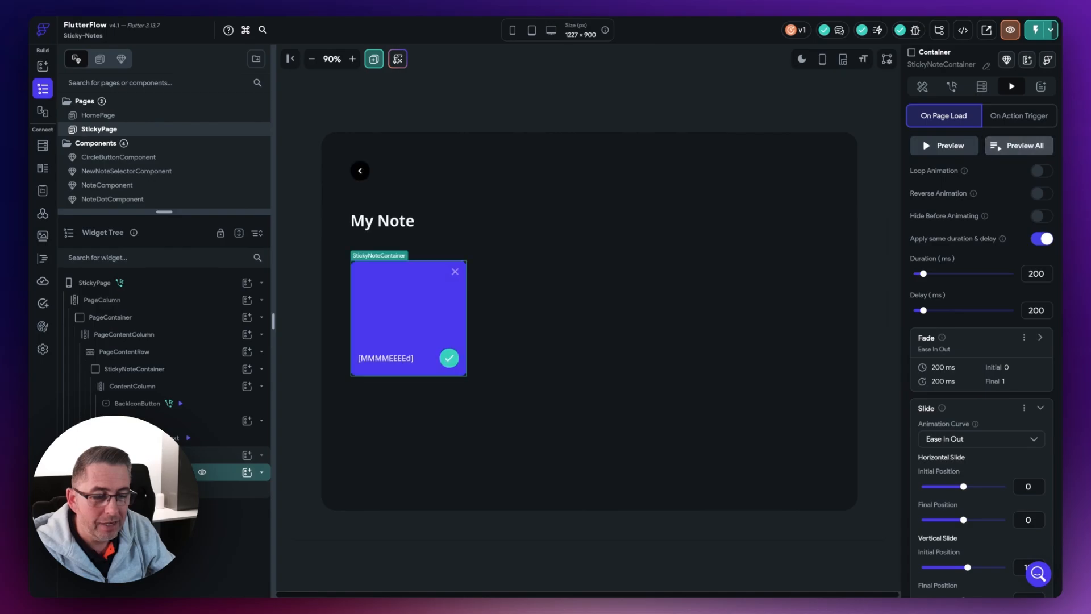
left_click(1011, 149)
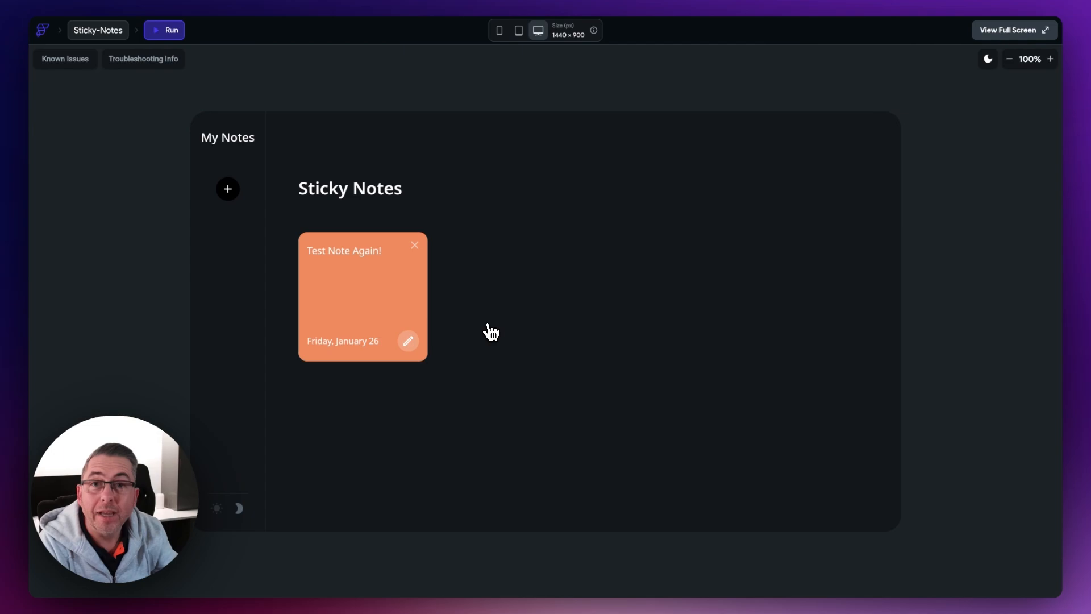
- In the running test app, repeatedly open the orange note and return to the list to check the My Note page animations
left_click(371, 306)
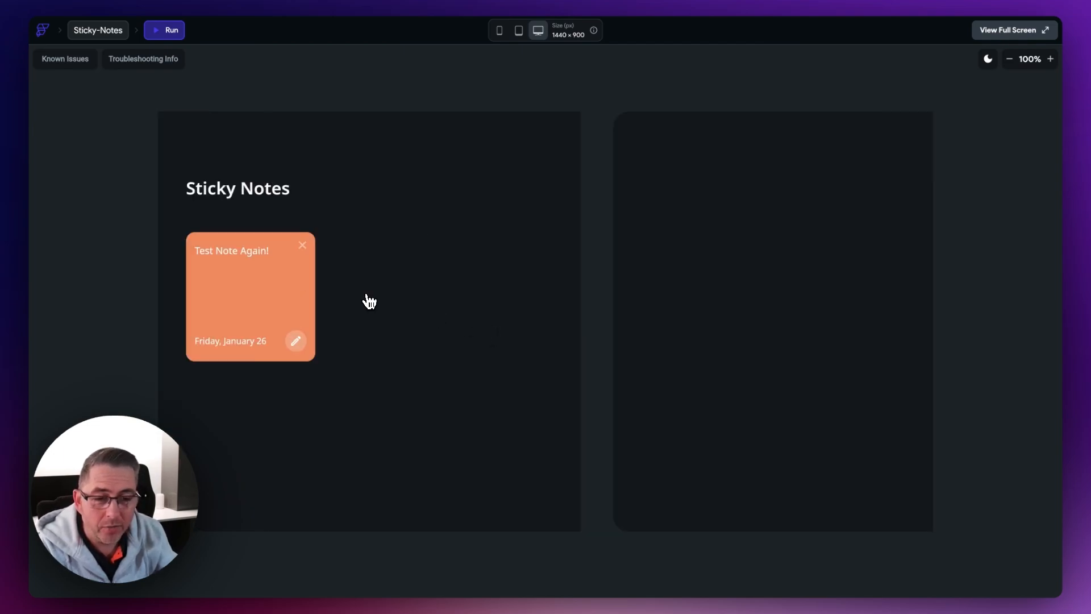
left_click(236, 155)
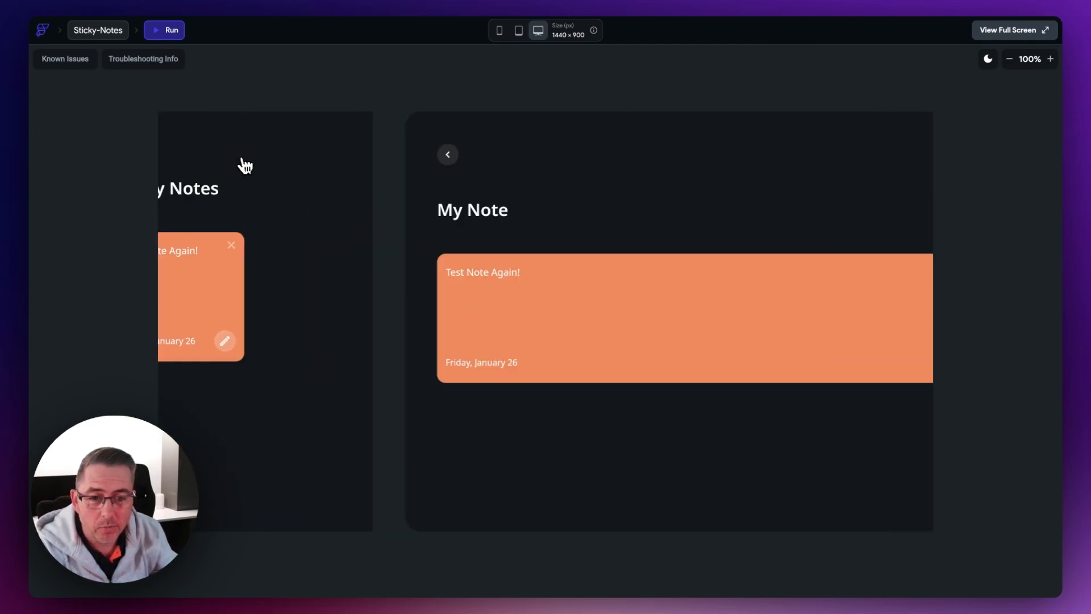
left_click(403, 307)
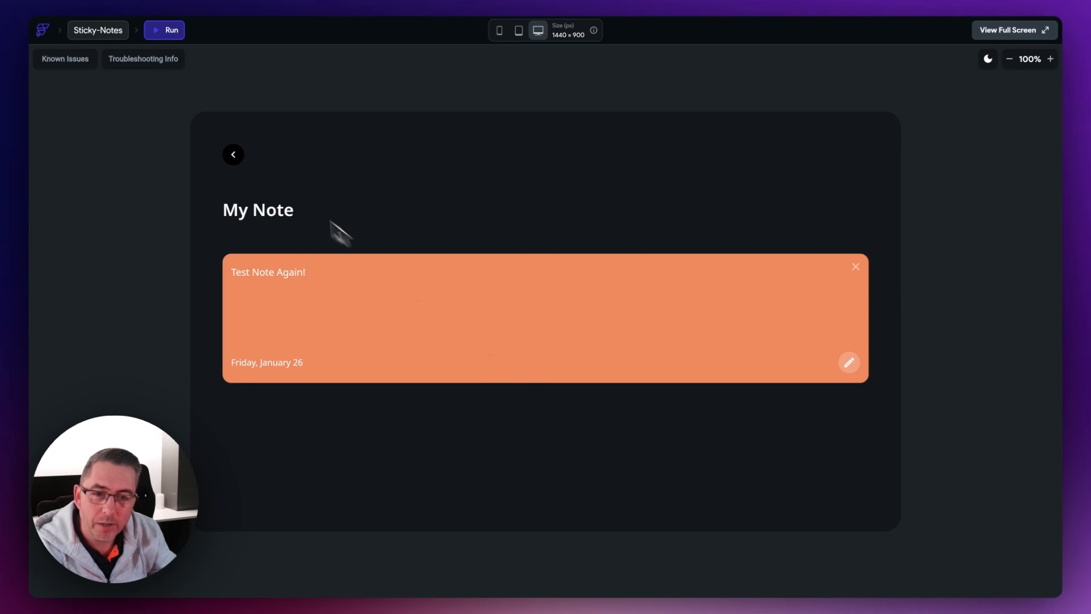
left_click(233, 156)
left_click(364, 291)
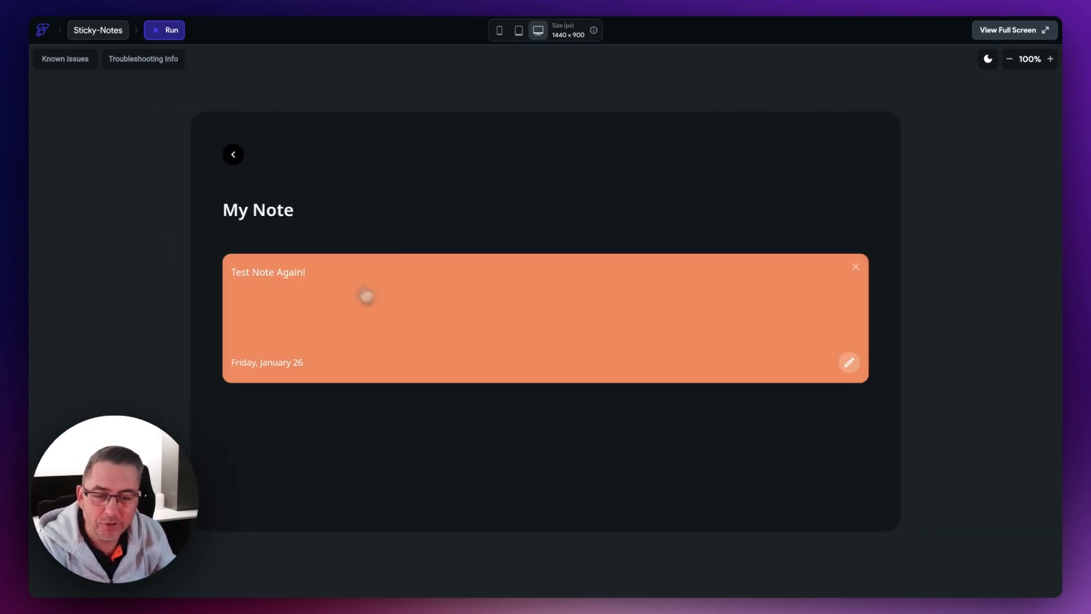
left_click(241, 160)
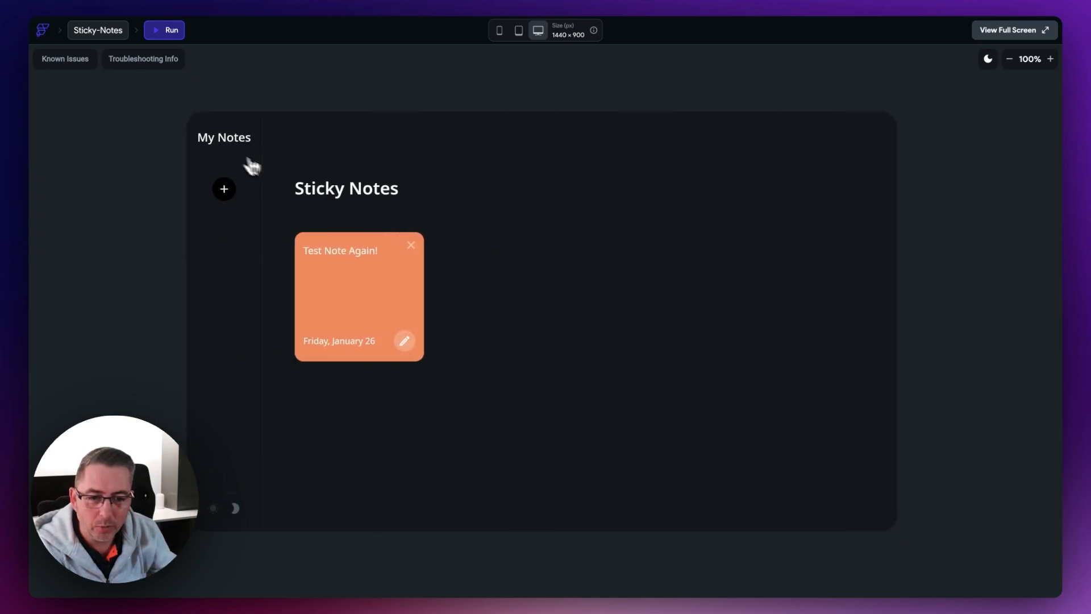
left_click(377, 299)
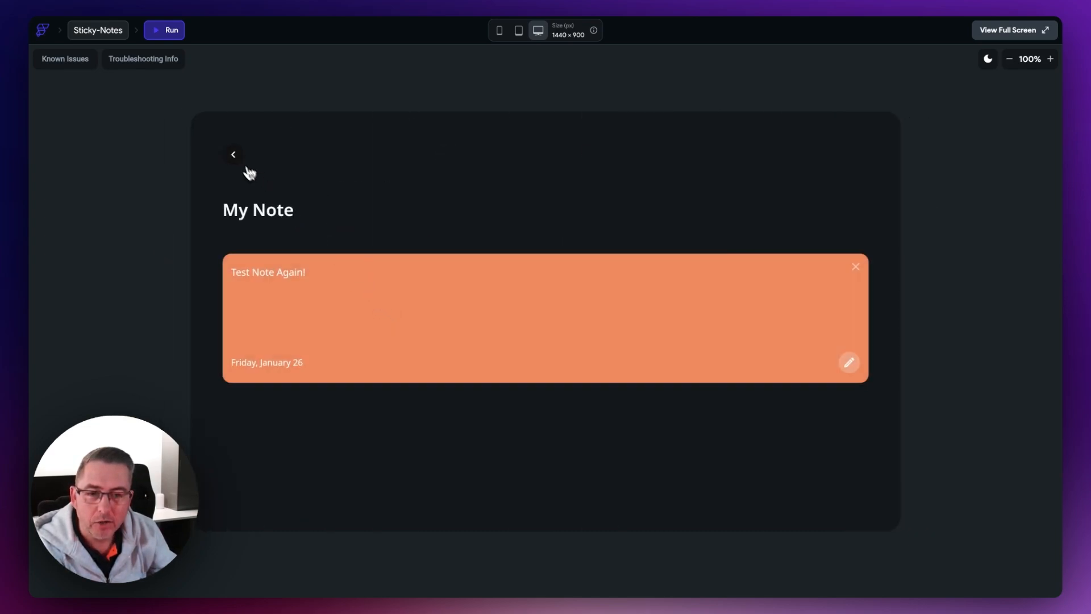
left_click(239, 158)
left_click(372, 304)
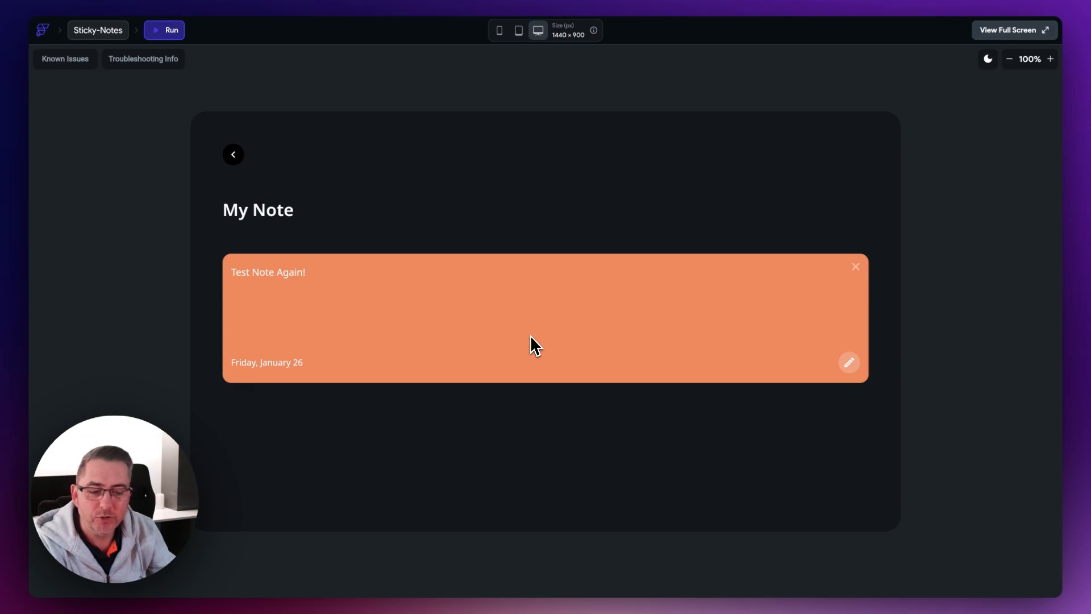
left_click(235, 156)
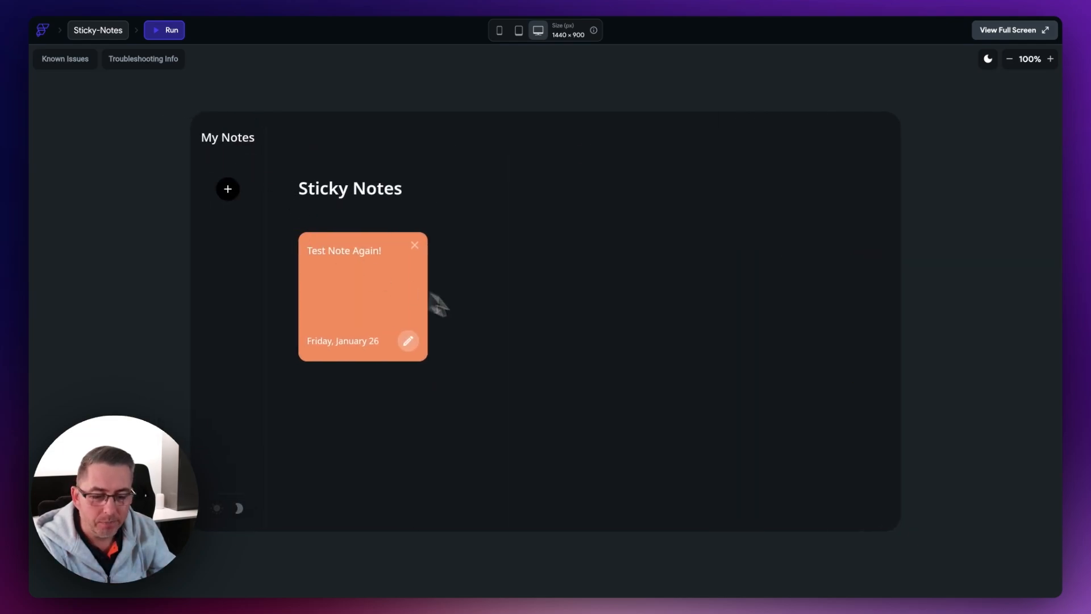